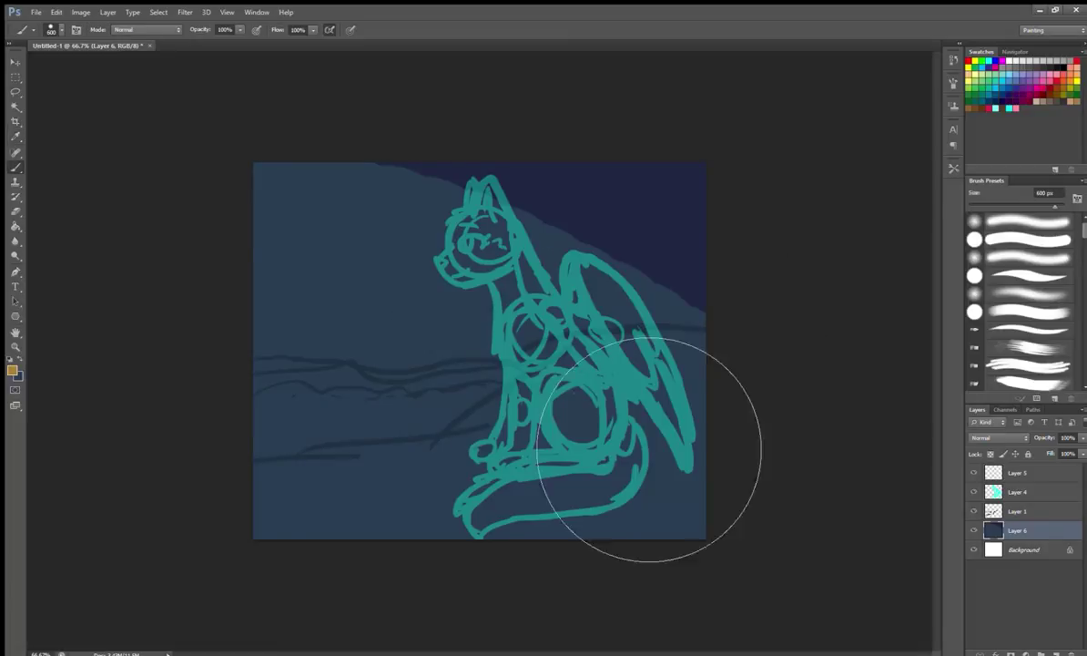
# Paint an orange and yellow glow across the left part of the sky on a new layer and blur it by reapplying the last filter.
pyautogui.moveTo(264, 228); pyautogui.dragTo(473, 310)
pyautogui.moveTo(273, 314)
pyautogui.mouseDown()
pyautogui.moveTo(291, 355)
pyautogui.moveTo(337, 401)
pyautogui.mouseUp()
pyautogui.hotkey('ctrl', 'f')
pyautogui.hotkey('ctrl', 'f')
pyautogui.hotkey('ctrl', 'f')
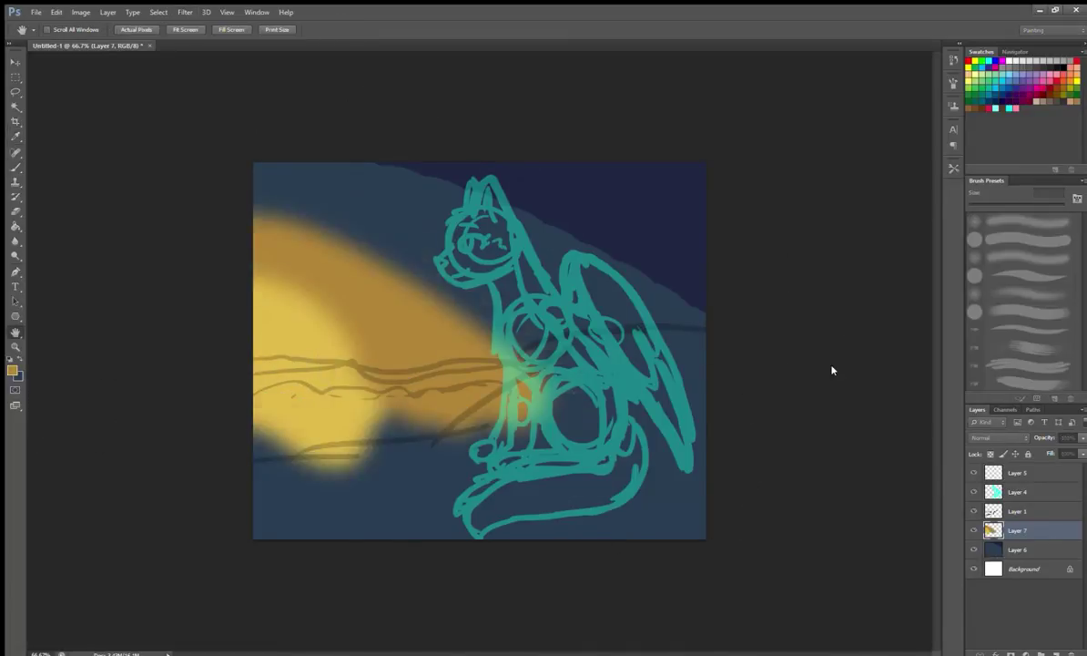
# Group Layer 1, Layer 7 and Layer 6 into a layer group named BG.
pyautogui.click(1017, 549)
pyautogui.keyDown('shift'); pyautogui.click(1017, 530); pyautogui.keyUp('shift')
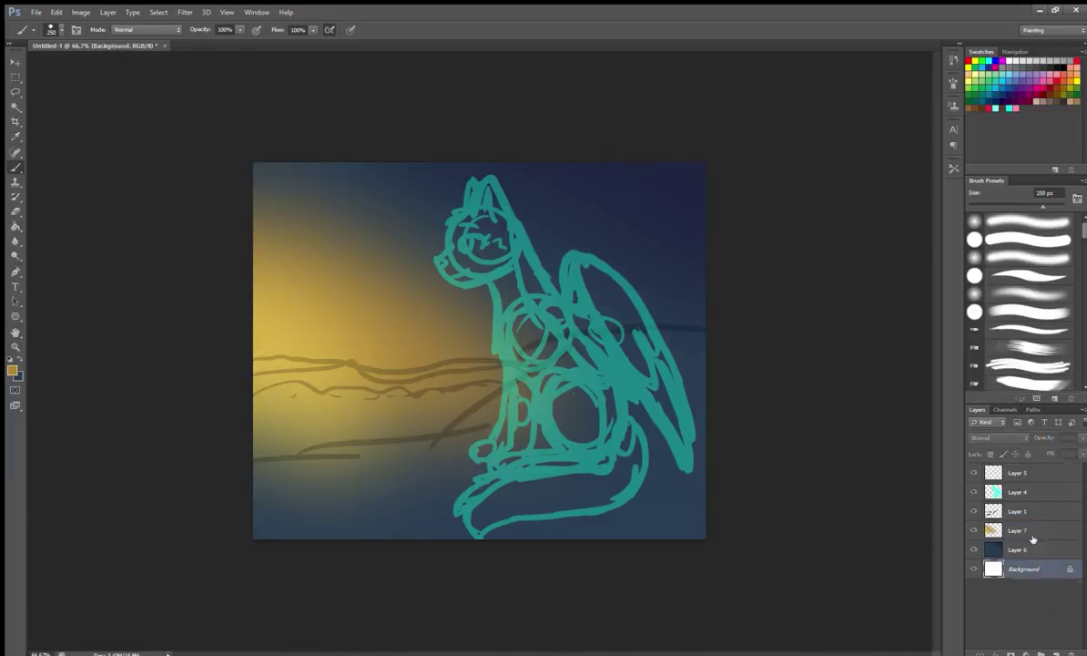
pyautogui.hotkey('ctrl', 'g')
pyautogui.click(1017, 511)
pyautogui.moveTo(1035, 529); pyautogui.dragTo(1029, 539)
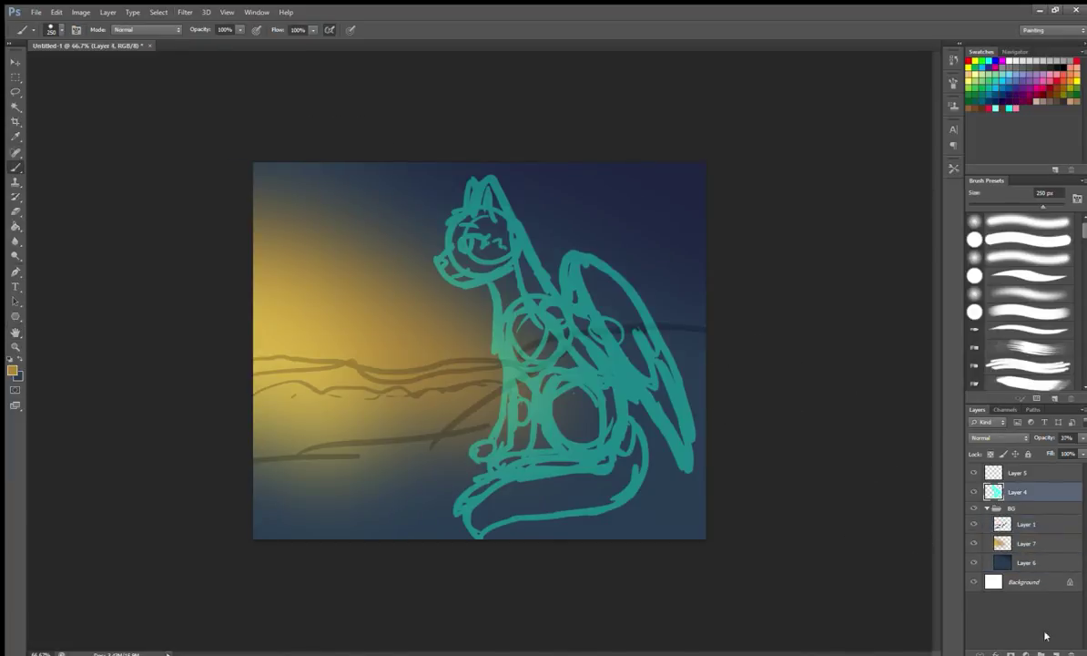
# Add a new layer above the Layer 4 sketch, hide the BG group, and set up a black 10 px brush.
pyautogui.click(1017, 492)
pyautogui.hotkey('ctrl', 'shift', 'alt', 'n')
pyautogui.click(974, 527)
pyautogui.press('d')
pyautogui.press('[')
pyautogui.press('[')
pyautogui.press('[')
pyautogui.press('[')
pyautogui.press('[')
pyautogui.press('[')
pyautogui.press('[')
pyautogui.press('[')
pyautogui.press('[')
pyautogui.press('[')
pyautogui.press('[')
pyautogui.press('[')
pyautogui.press('[')
pyautogui.press('[')
pyautogui.press('[')
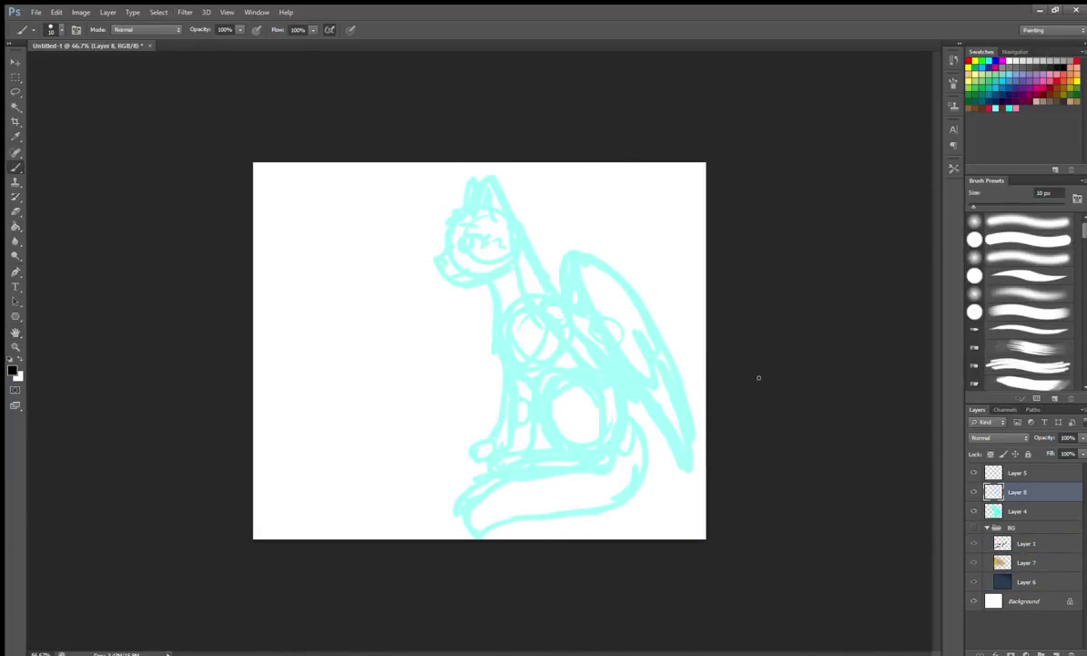
# Ink the outline of the creature's near ear and adjust its shape with Free Transform.
pyautogui.scroll(2, 507, 207)
pyautogui.moveTo(492, 214); pyautogui.dragTo(619, 255)
pyautogui.hotkey('ctrl', 'z')
pyautogui.hotkey('ctrl', 't')
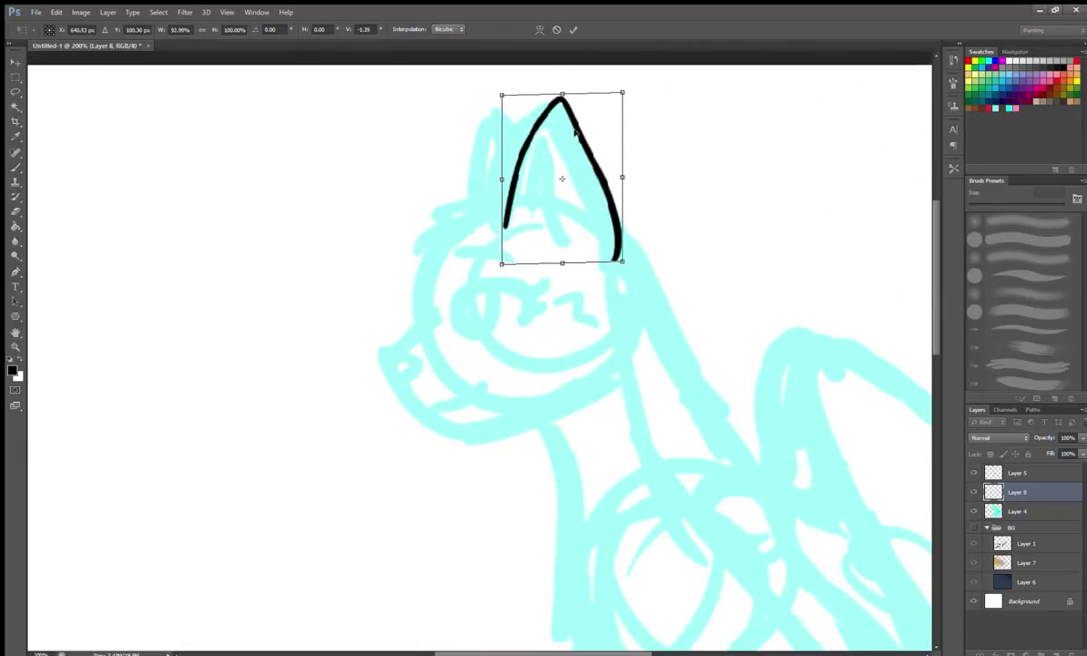
pyautogui.press('Return')
# Ink the far ear, the fur inside the near ear, and the tufted forehead line.
pyautogui.moveTo(510, 137)
pyautogui.mouseDown()
pyautogui.moveTo(496, 214)
pyautogui.moveTo(411, 244)
pyautogui.mouseUp()
pyautogui.moveTo(471, 196)
pyautogui.mouseDown()
pyautogui.moveTo(492, 114)
pyautogui.moveTo(500, 188)
pyautogui.mouseUp()
pyautogui.hotkey('ctrl', 'z')
pyautogui.moveTo(665, 313); pyautogui.dragTo(663, 255)
pyautogui.moveTo(419, 190)
pyautogui.mouseDown()
pyautogui.moveTo(388, 294)
pyautogui.moveTo(456, 376)
pyautogui.mouseUp()
pyautogui.press('e')
pyautogui.press('b')
# Ink the muzzle, nose, jaw and cheek fur, adjusting the selected line with Free Transform.
pyautogui.moveTo(390, 277)
pyautogui.mouseDown()
pyautogui.moveTo(391, 307)
pyautogui.moveTo(336, 299)
pyautogui.mouseUp()
pyautogui.moveTo(400, 367); pyautogui.dragTo(551, 326)
pyautogui.press('l')
pyautogui.hotkey('ctrl', 't')
pyautogui.press('Return')
pyautogui.press('b')
pyautogui.moveTo(549, 191); pyautogui.dragTo(557, 291)
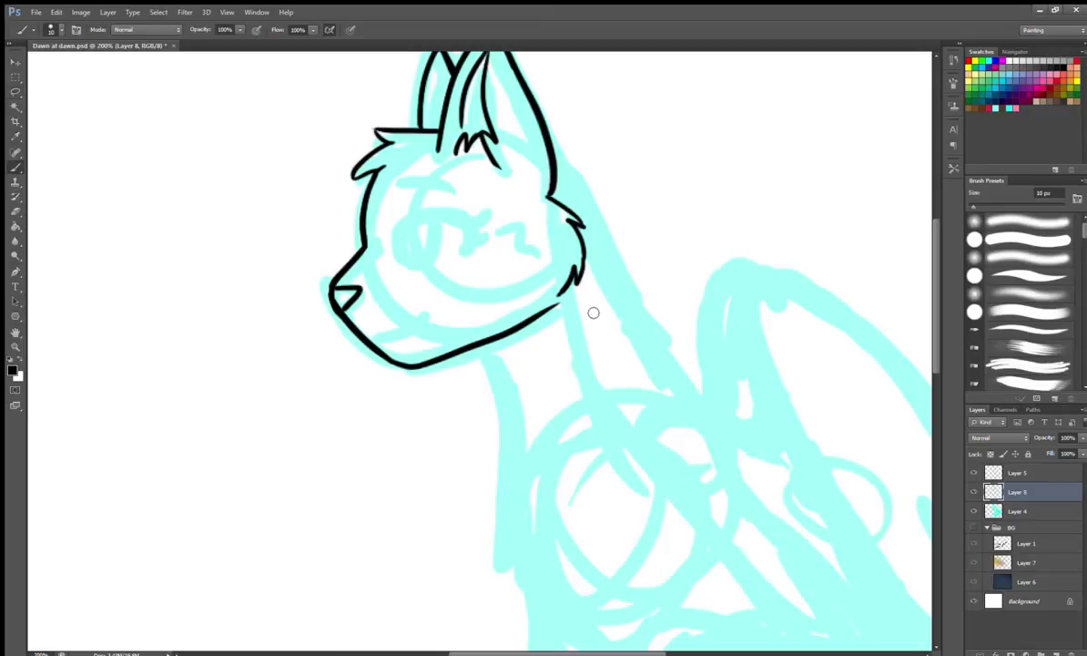
# Rework the cheek fur on a new layer and shift it slightly outward with Free Transform.
pyautogui.hotkey('ctrl', 'shift', 'alt', 'n')
pyautogui.press('e')
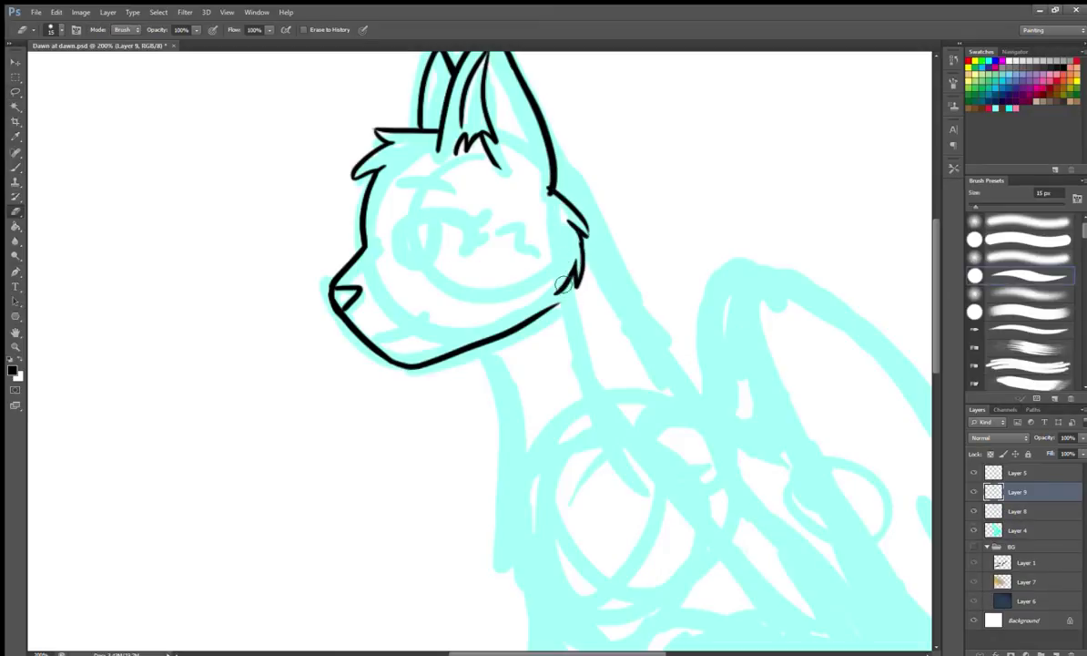
pyautogui.hotkey('ctrl', 't')
pyautogui.moveTo(572, 246); pyautogui.dragTo(581, 244)
pyautogui.press('Return')
# Ink the eye with its upper lid, lashes and iris, plus the eyebrow and a smiling mouth.
pyautogui.press('b')
pyautogui.moveTo(398, 244)
pyautogui.mouseDown()
pyautogui.moveTo(461, 226)
pyautogui.moveTo(474, 259)
pyautogui.mouseUp()
pyautogui.hotkey('ctrl', 't')
pyautogui.press('Return')
pyautogui.press('b')
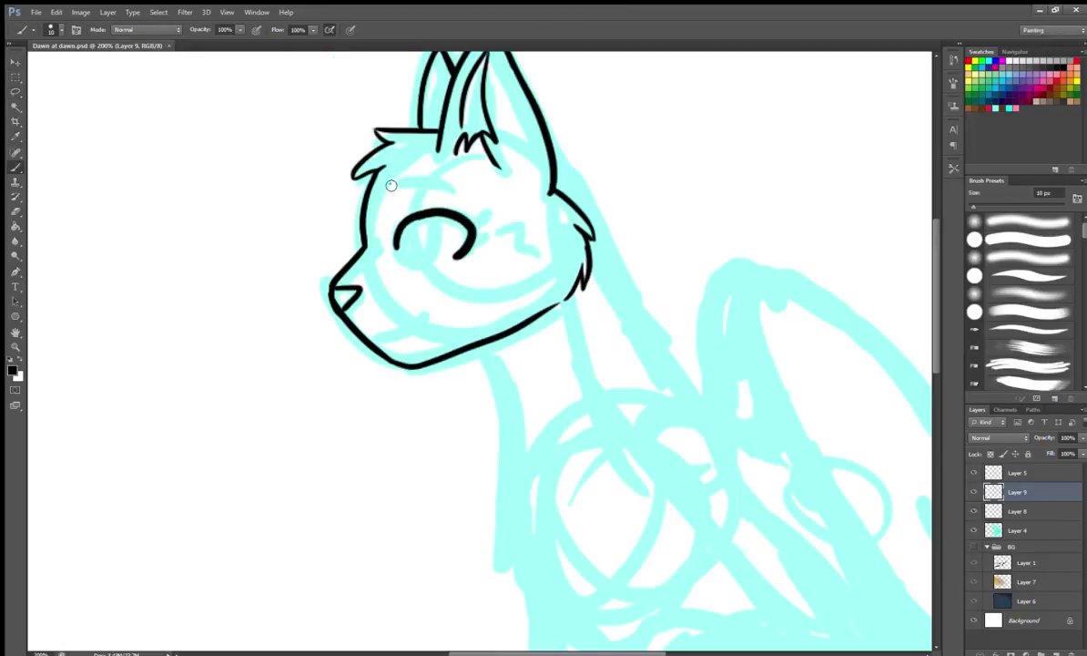
pyautogui.moveTo(373, 339); pyautogui.dragTo(431, 314)
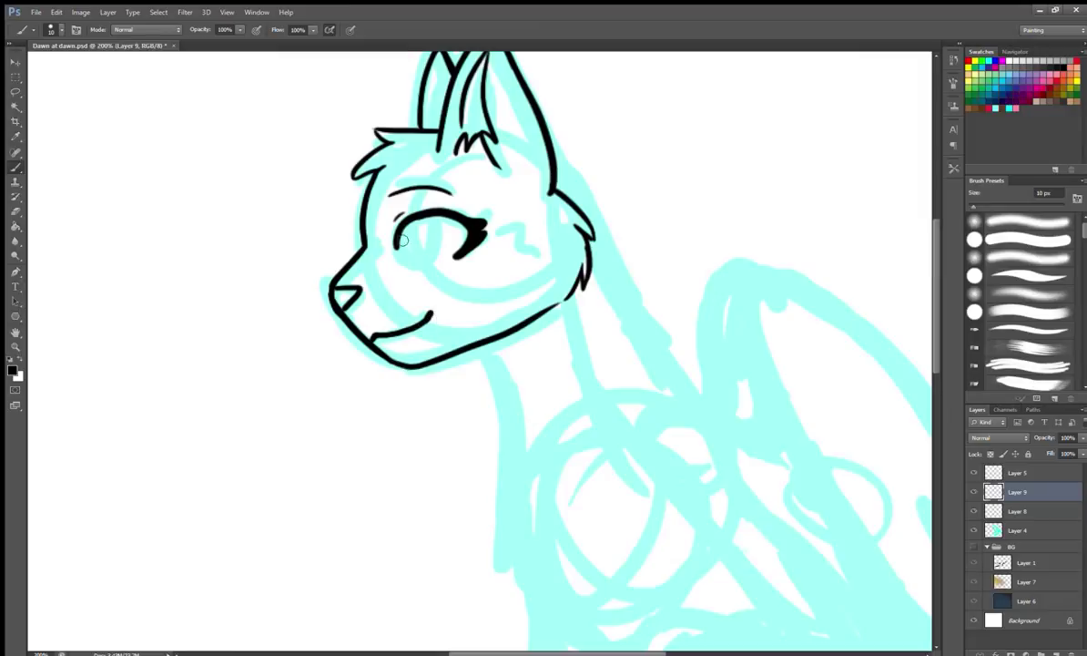
pyautogui.press('e')
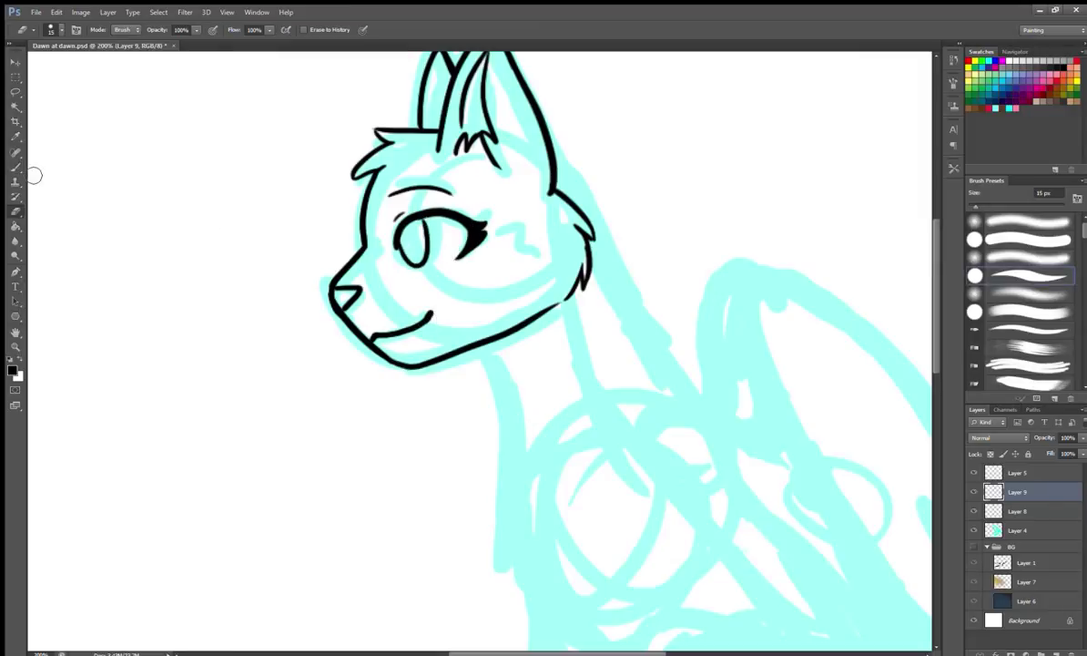
# Merge the face details into the line art layer below and add a new layer.
pyautogui.scroll(3, 730, 391)
pyautogui.hotkey('ctrl', 'e')
pyautogui.click(1056, 653)
# Ink the tufted back of the neck and the throat line ending in jagged chest fur.
pyautogui.press('b')
pyautogui.moveTo(551, 239); pyautogui.dragTo(592, 272)
pyautogui.scroll(-4, 547, 292)
pyautogui.scroll(-2, 482, 258)
pyautogui.moveTo(412, 134)
pyautogui.mouseDown()
pyautogui.moveTo(474, 376)
pyautogui.moveTo(497, 393)
pyautogui.mouseUp()
pyautogui.scroll(4, 613, 293)
pyautogui.hscroll(3, 614, 293)
pyautogui.moveTo(400, 209); pyautogui.dragTo(508, 362)
# Select the back-of-neck line with the lasso and nudge it inward with Free Transform.
pyautogui.press('l')
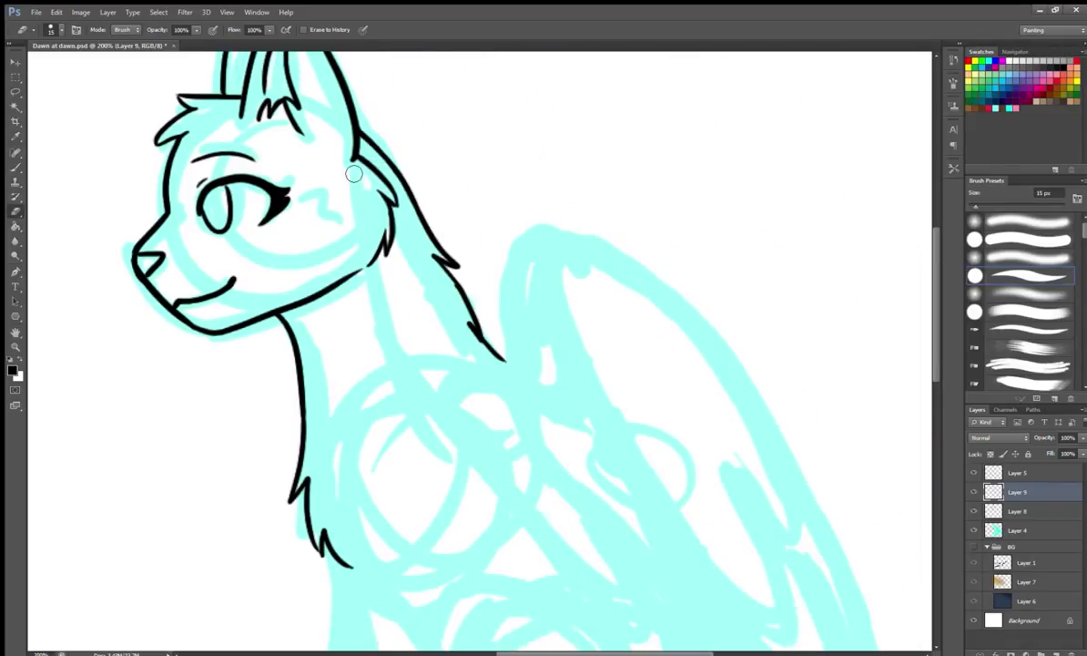
pyautogui.moveTo(364, 87); pyautogui.dragTo(355, 264)
pyautogui.hotkey('ctrl', 't')
pyautogui.moveTo(529, 425); pyautogui.dragTo(523, 427)
pyautogui.press('Return')
pyautogui.hotkey('ctrl', 'd')
# Clean up the neck line where it meets the base of the near ear.
pyautogui.press('e')
pyautogui.press(']')
pyautogui.press('b')
pyautogui.moveTo(354, 126); pyautogui.dragTo(359, 153)
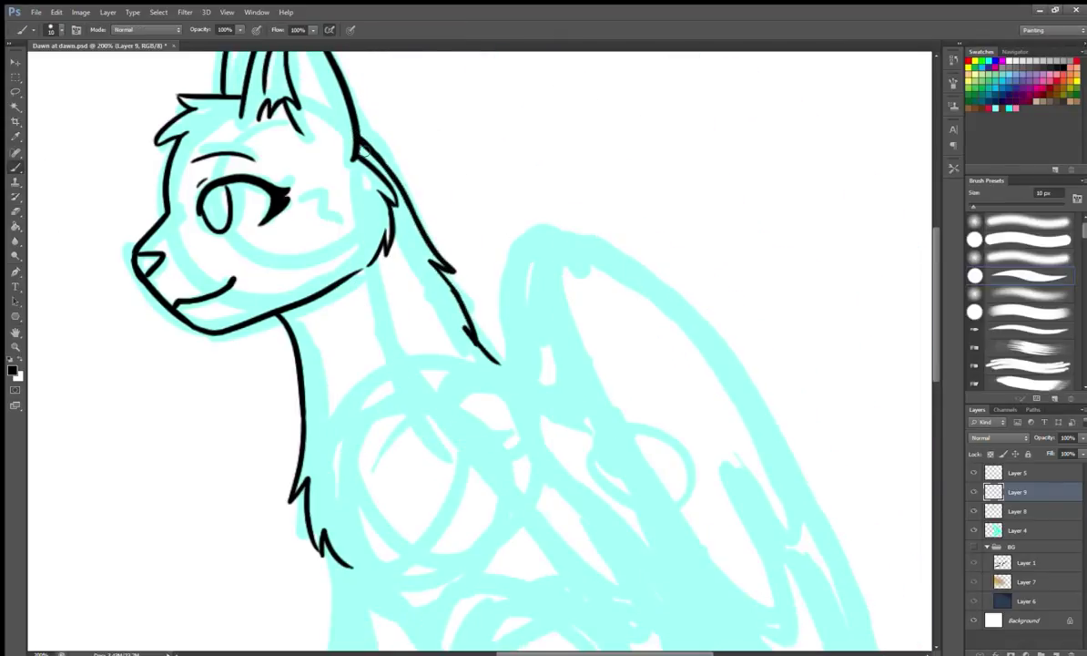
# Ink the front edge of the near front leg from the chest down, undoing the misplaced strokes.
pyautogui.moveTo(435, 256)
pyautogui.mouseDown()
pyautogui.moveTo(404, 333)
pyautogui.moveTo(566, 449)
pyautogui.moveTo(529, 307)
pyautogui.moveTo(516, 126)
pyautogui.mouseUp()
pyautogui.moveTo(364, 130); pyautogui.dragTo(391, 426)
pyautogui.moveTo(369, 472)
pyautogui.mouseDown()
pyautogui.moveTo(383, 372)
pyautogui.moveTo(350, 410)
pyautogui.moveTo(401, 369)
pyautogui.moveTo(405, 330)
pyautogui.mouseUp()
pyautogui.hotkey('ctrl', 'alt', 'z')
pyautogui.hotkey('ctrl', 'alt', 'z')
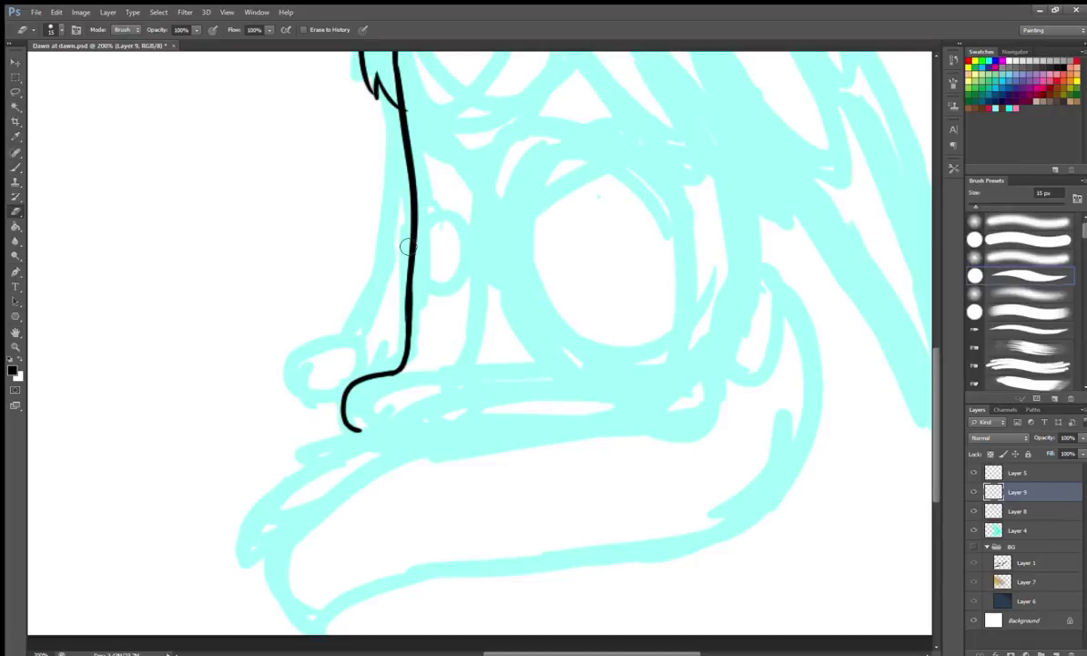
# Ink the near front paw with a toe line, the leg's back edge and the shoulder curve.
pyautogui.moveTo(364, 400); pyautogui.dragTo(350, 426)
pyautogui.moveTo(410, 364); pyautogui.dragTo(388, 388)
pyautogui.moveTo(330, 460); pyautogui.dragTo(381, 463)
pyautogui.moveTo(455, 273)
pyautogui.mouseDown()
pyautogui.moveTo(456, 419)
pyautogui.moveTo(455, 273)
pyautogui.mouseUp()
pyautogui.moveTo(501, 91); pyautogui.dragTo(425, 409)
pyautogui.moveTo(510, 419); pyautogui.dragTo(353, 192)
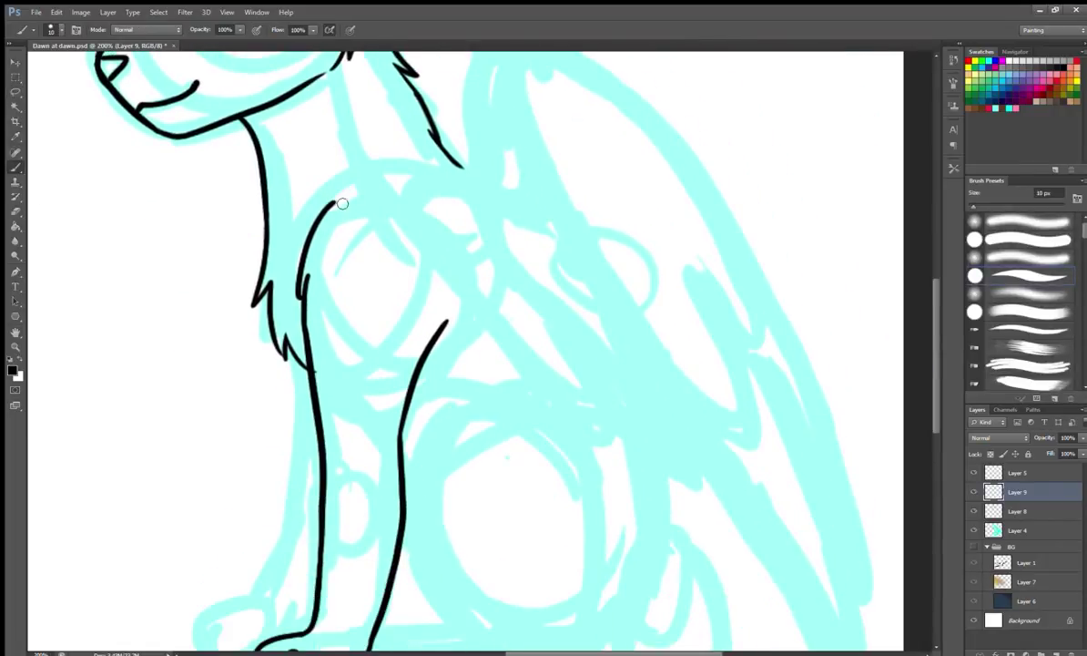
# Select the upper lines of the near front leg with the lasso and adjust their position.
pyautogui.press('l')
pyautogui.moveTo(382, 382)
pyautogui.mouseDown()
pyautogui.moveTo(428, 346)
pyautogui.moveTo(446, 218)
pyautogui.moveTo(441, 271)
pyautogui.mouseUp()
pyautogui.hotkey('ctrl', 'd')
pyautogui.press('e')
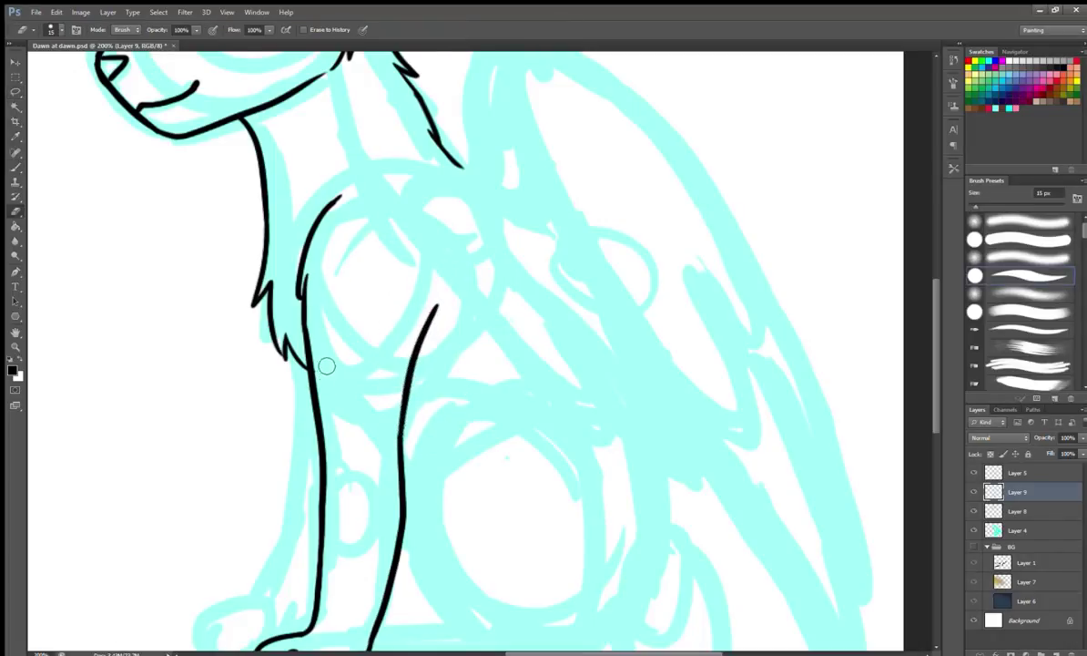
# Ink the far front leg and its paw behind the near leg.
pyautogui.moveTo(317, 307); pyautogui.dragTo(391, 129)
pyautogui.press('b')
pyautogui.press('[')
pyautogui.moveTo(357, 173)
pyautogui.mouseDown()
pyautogui.moveTo(310, 432)
pyautogui.moveTo(292, 485)
pyautogui.mouseUp()
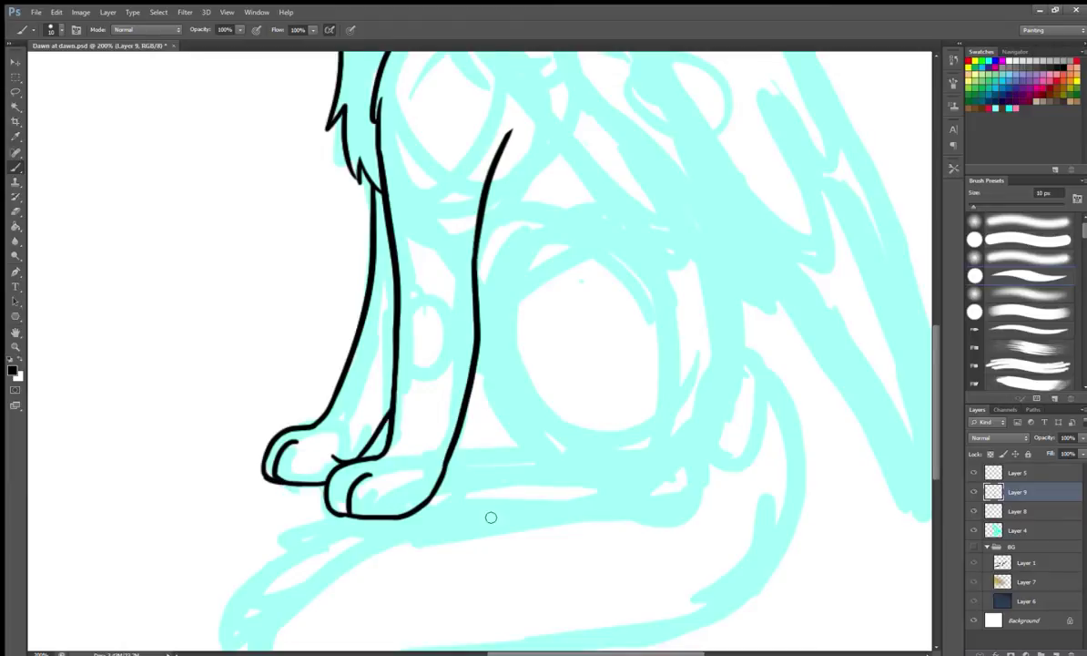
# Select the front of the near paw with the lasso and reshape it with Free Transform.
pyautogui.moveTo(377, 458); pyautogui.dragTo(415, 365)
pyautogui.press('l')
pyautogui.moveTo(355, 421); pyautogui.dragTo(433, 412)
pyautogui.hotkey('ctrl', 't')
pyautogui.press('Return')
pyautogui.hotkey('ctrl', 'd')
pyautogui.press('b')
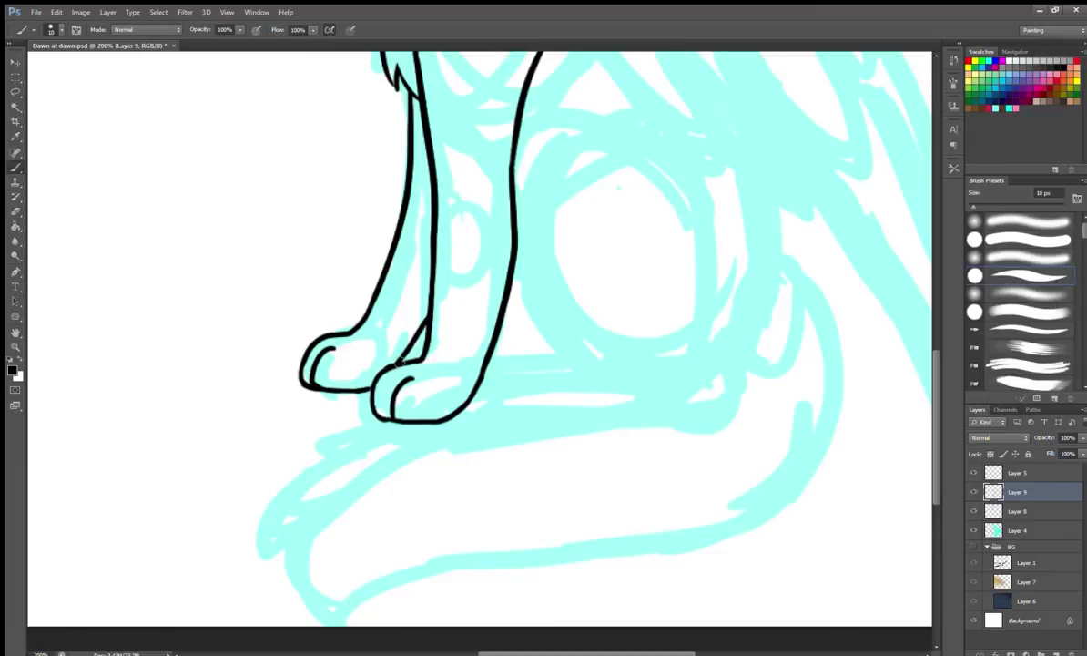
# Erase and redraw the near paw's first toe line and add a second toe line beside it.
pyautogui.click(14, 210)
pyautogui.moveTo(391, 351)
pyautogui.mouseDown()
pyautogui.moveTo(373, 377)
pyautogui.moveTo(390, 417)
pyautogui.mouseUp()
pyautogui.press('b')
pyautogui.moveTo(415, 378); pyautogui.dragTo(414, 415)
pyautogui.press('e')
pyautogui.press('b')
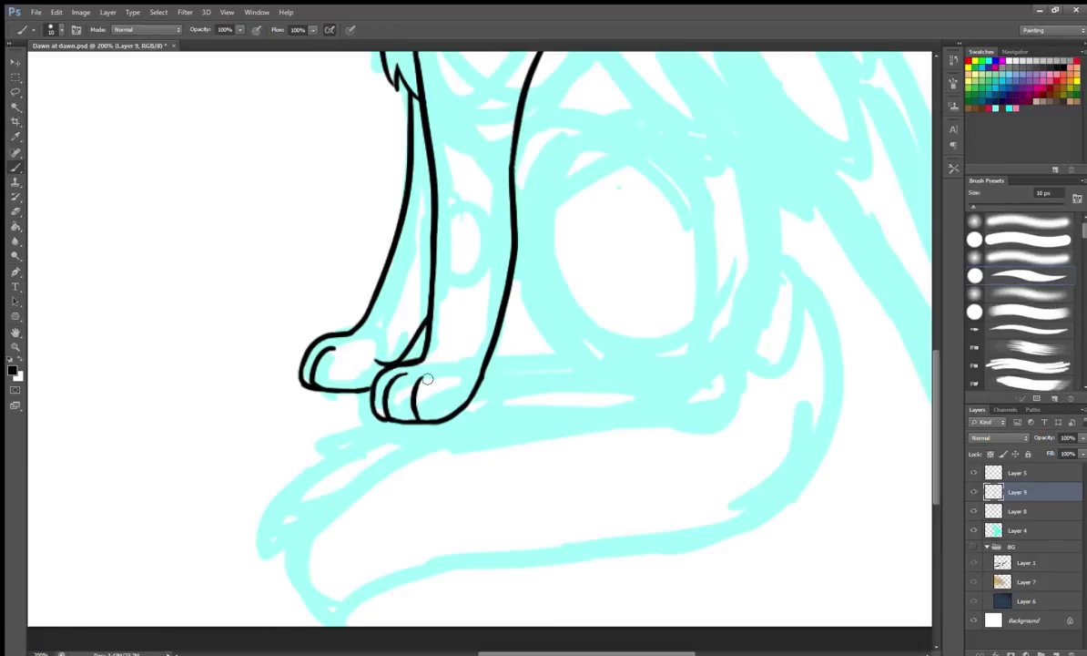
# Undo the second toe line on the near paw and redraw it slightly farther back.
pyautogui.hotkey('ctrl', 'alt', 'z')
pyautogui.hotkey('ctrl', 'alt', 'z')
pyautogui.hotkey('ctrl', 'alt', 'z')
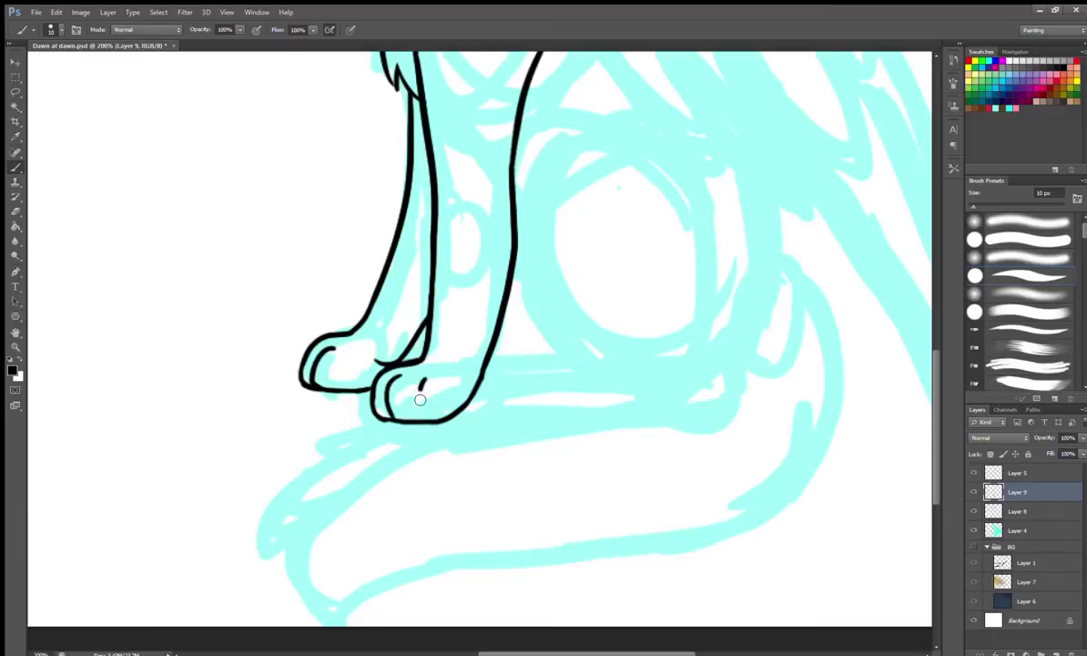
pyautogui.press('e')
pyautogui.press('b')
pyautogui.scroll(4, 551, 376)
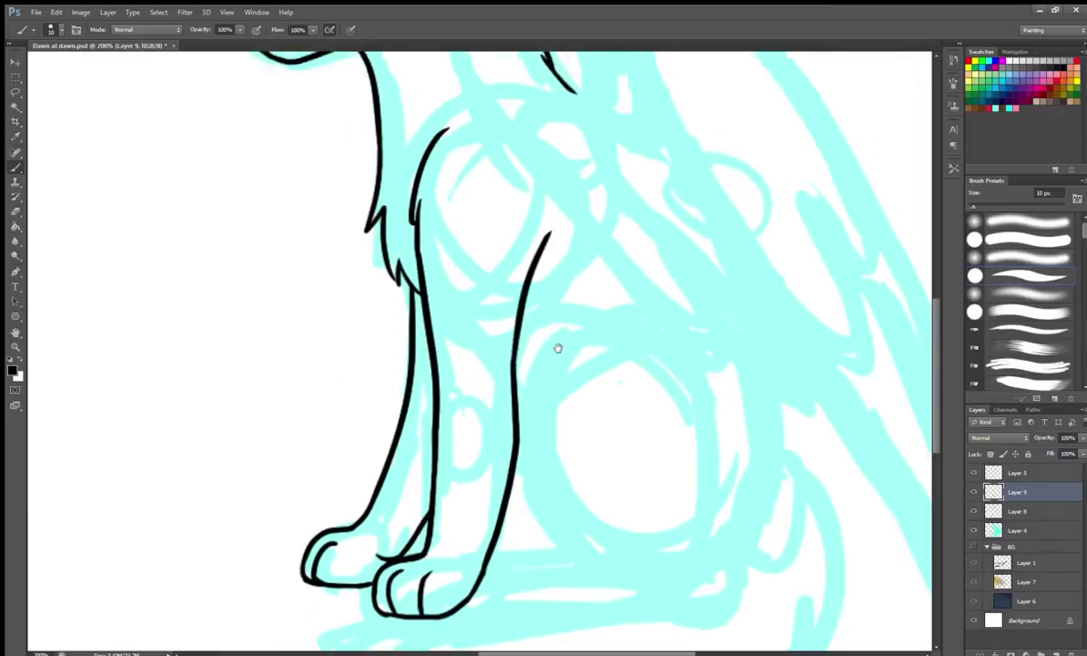
# Erase stray line work around the cheek fur on the head.
pyautogui.scroll(10, 437, 568)
pyautogui.press('e')
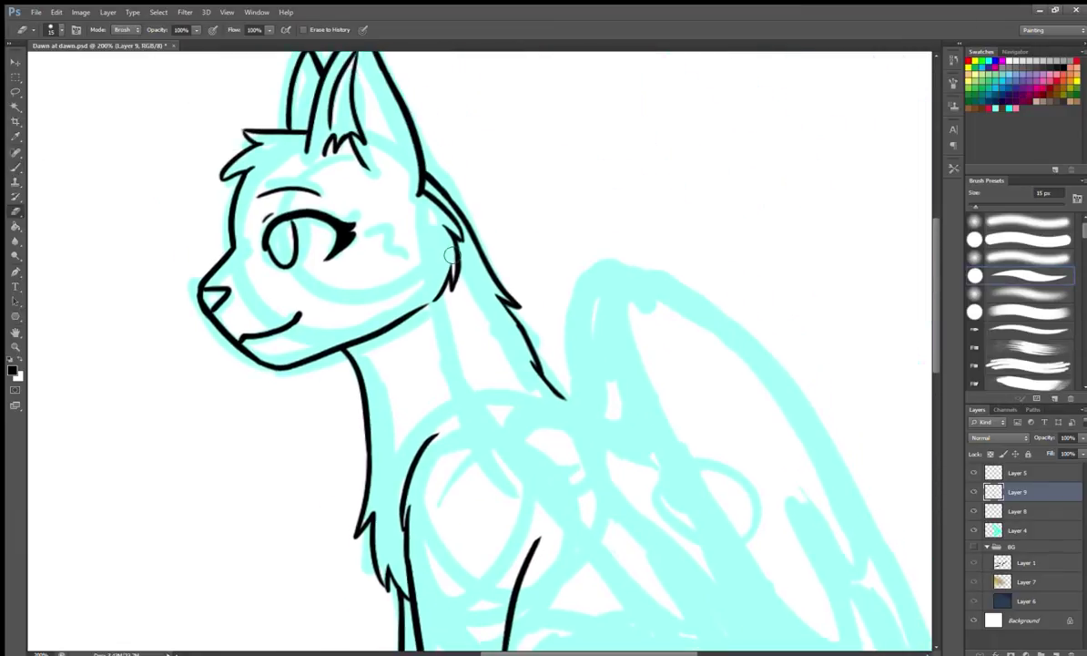
pyautogui.hotkey('alt', '[')
# Add a new layer above the front leg line art for the hind leg.
pyautogui.scroll(-10, 635, 412)
pyautogui.press('b')
pyautogui.hotkey('alt', ']')
pyautogui.hotkey('ctrl', 'shift', 'alt', 'n')
pyautogui.moveTo(563, 286)
pyautogui.mouseDown()
pyautogui.moveTo(417, 248)
pyautogui.moveTo(373, 309)
pyautogui.moveTo(419, 428)
pyautogui.mouseUp()
pyautogui.hotkey('ctrl', 'z')
pyautogui.moveTo(411, 266)
pyautogui.mouseDown()
pyautogui.moveTo(408, 359)
pyautogui.moveTo(421, 401)
pyautogui.moveTo(491, 459)
pyautogui.mouseUp()
pyautogui.hotkey('ctrl', 't')
pyautogui.press('Escape')
pyautogui.hotkey('ctrl', 'alt', 'z')
pyautogui.hotkey('ctrl', 'alt', 'z')
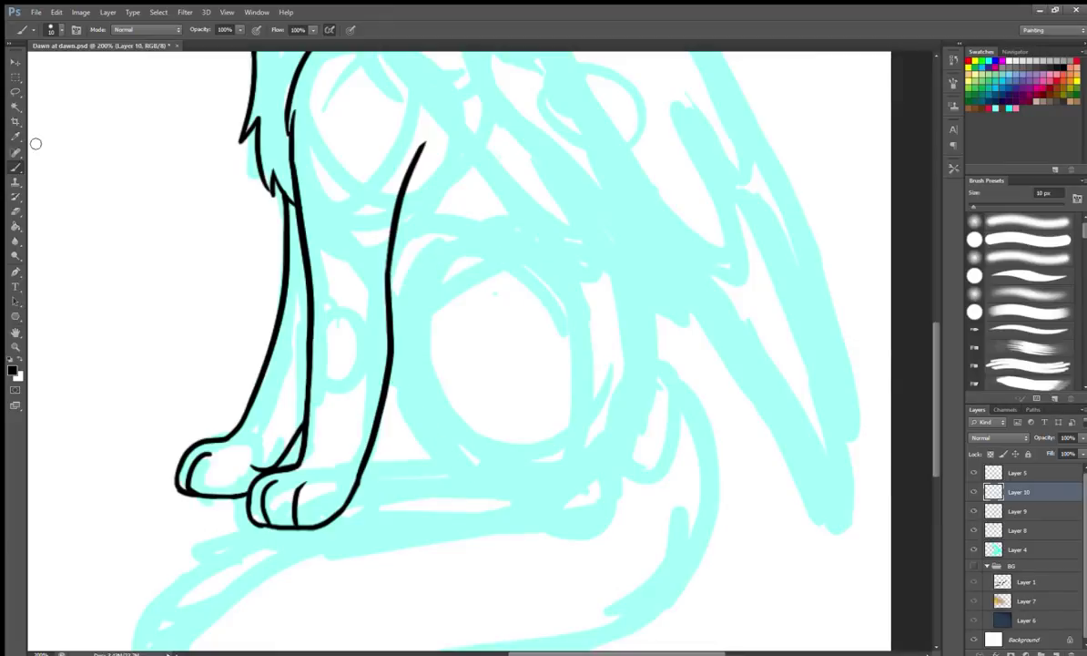
# Ink the hind foot and the rounded haunch behind the front legs, cleaning up the overlap at the knee.
pyautogui.moveTo(342, 505); pyautogui.dragTo(473, 475)
pyautogui.moveTo(401, 397); pyautogui.dragTo(509, 483)
pyautogui.moveTo(560, 272)
pyautogui.mouseDown()
pyautogui.moveTo(452, 235)
pyautogui.moveTo(399, 273)
pyautogui.mouseUp()
pyautogui.moveTo(414, 270)
pyautogui.mouseDown()
pyautogui.moveTo(371, 382)
pyautogui.moveTo(382, 344)
pyautogui.mouseUp()
pyautogui.click(15, 211)
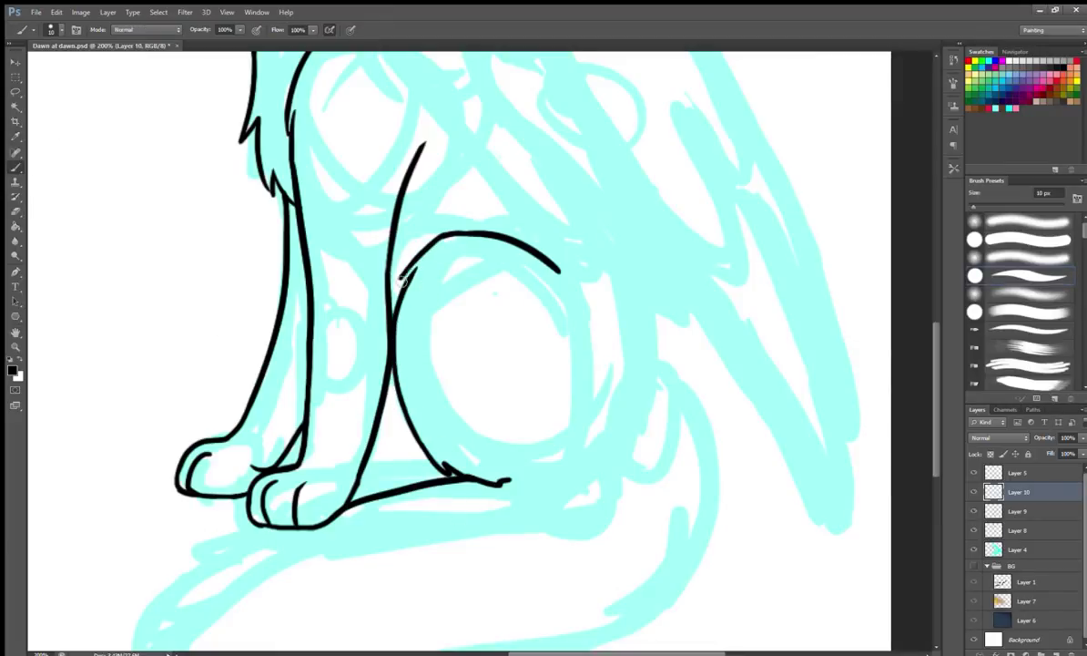
pyautogui.press('b')
pyautogui.press('e')
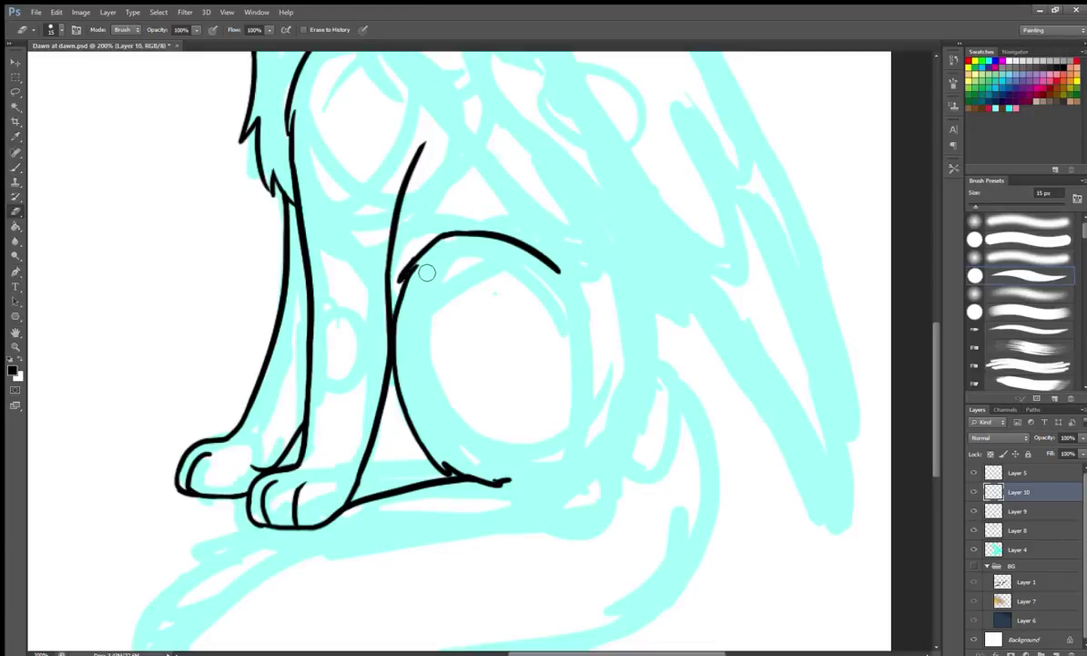
pyautogui.press('b')
# Add a new layer and ink the tail's upper edge with fur tufts, undoing the first stroke.
pyautogui.moveTo(600, 426); pyautogui.dragTo(551, 349)
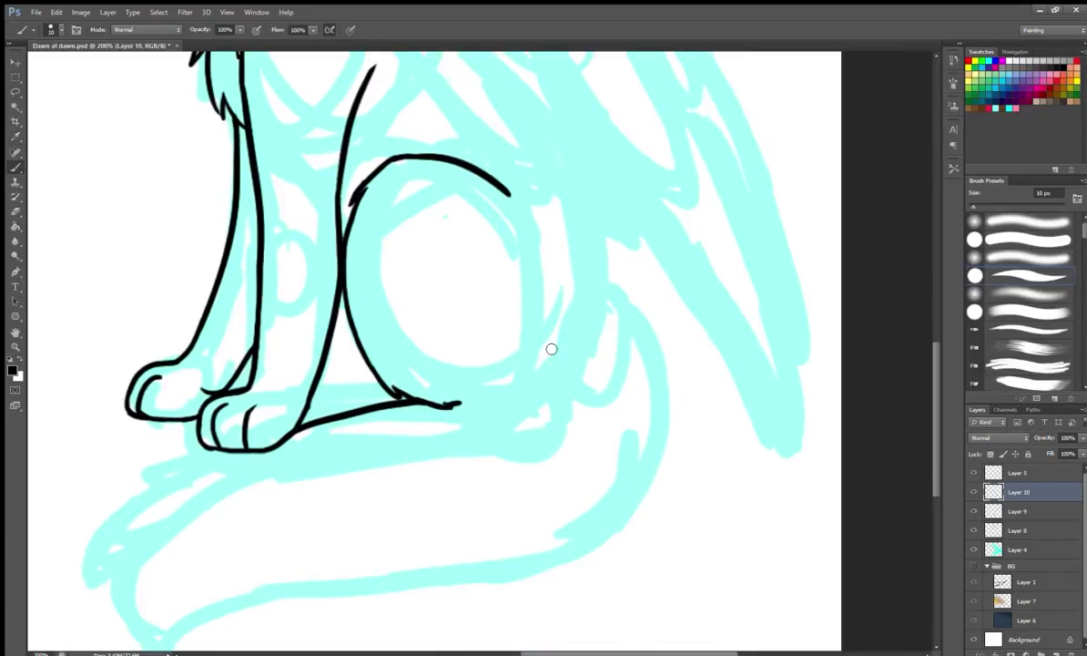
pyautogui.moveTo(469, 467); pyautogui.dragTo(538, 429)
pyautogui.hotkey('ctrl', 'shift', 'alt', 'n')
pyautogui.moveTo(559, 320)
pyautogui.mouseDown()
pyautogui.moveTo(382, 357)
pyautogui.moveTo(587, 347)
pyautogui.moveTo(469, 355)
pyautogui.mouseUp()
pyautogui.hotkey('ctrl', 'z')
pyautogui.moveTo(523, 373)
pyautogui.mouseDown()
pyautogui.moveTo(185, 603)
pyautogui.moveTo(356, 550)
pyautogui.mouseUp()
# Ink the tail's outer and lower edges down to the tip and clean up the line joins.
pyautogui.click(18, 215)
pyautogui.press('b')
pyautogui.moveTo(681, 268)
pyautogui.mouseDown()
pyautogui.moveTo(614, 201)
pyautogui.moveTo(483, 474)
pyautogui.mouseUp()
pyautogui.moveTo(287, 484)
pyautogui.mouseDown()
pyautogui.moveTo(450, 488)
pyautogui.moveTo(419, 487)
pyautogui.mouseUp()
pyautogui.press('e')
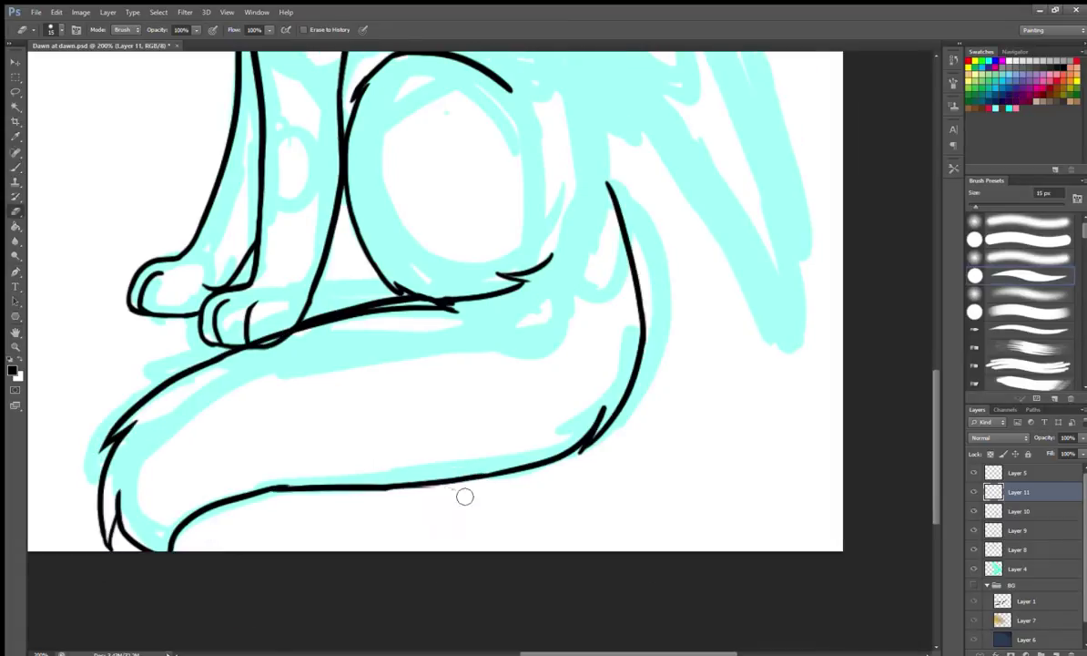
# Tidy the tail's tufts with Layer 10 and Layer 9 temporarily hidden, and show both layers again.
pyautogui.click(973, 511)
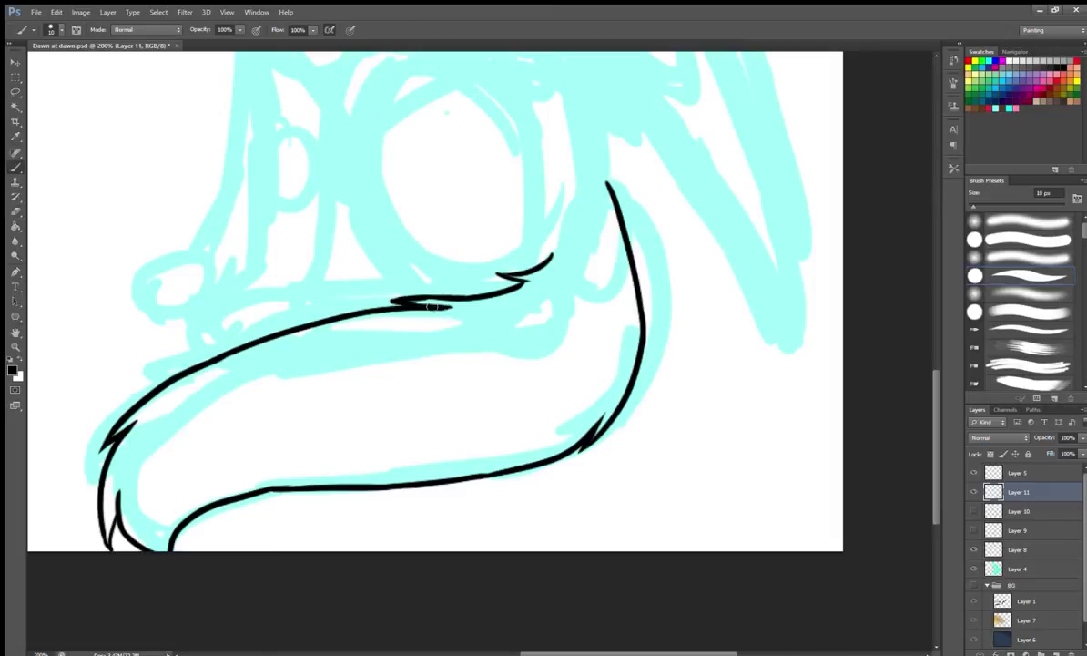
pyautogui.click(973, 512)
pyautogui.click(973, 528)
# Clean up the overlap below the haunch on Layer 10 and ink the belly tuft and hind-foot lines between front leg and haunch.
pyautogui.click(1018, 510)
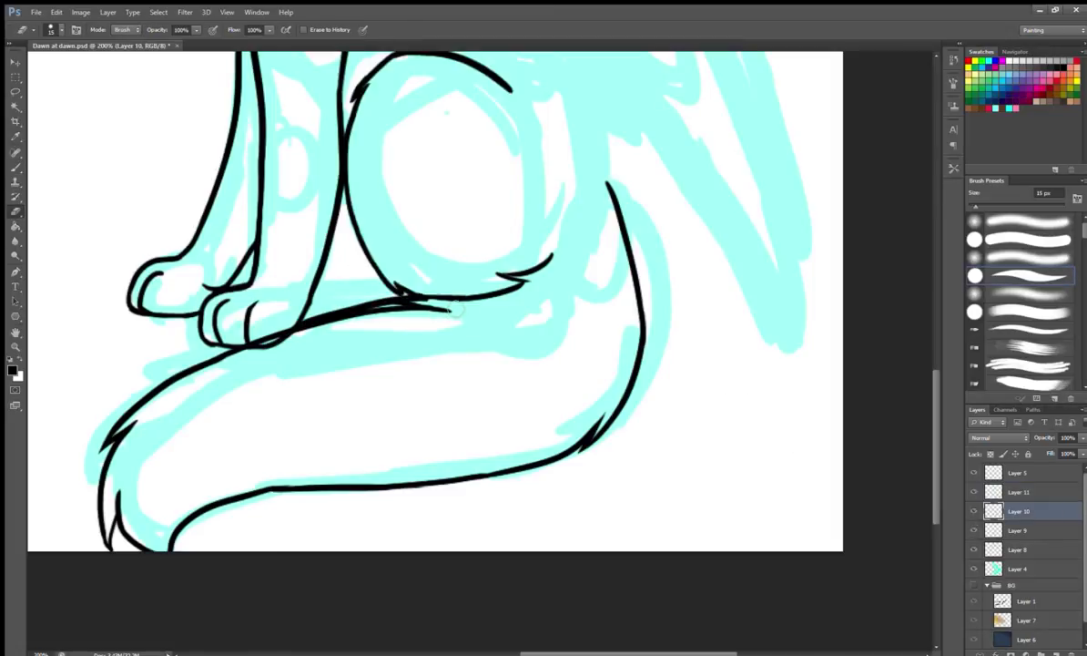
pyautogui.press('b')
pyautogui.moveTo(373, 306); pyautogui.dragTo(309, 329)
pyautogui.moveTo(417, 297)
pyautogui.mouseDown()
pyautogui.moveTo(472, 333)
pyautogui.moveTo(569, 454)
pyautogui.mouseUp()
pyautogui.press('e')
pyautogui.press('b')
pyautogui.moveTo(496, 435)
pyautogui.mouseDown()
pyautogui.moveTo(432, 440)
pyautogui.moveTo(497, 424)
pyautogui.mouseUp()
pyautogui.hotkey('ctrl', 'z')
pyautogui.press('e')
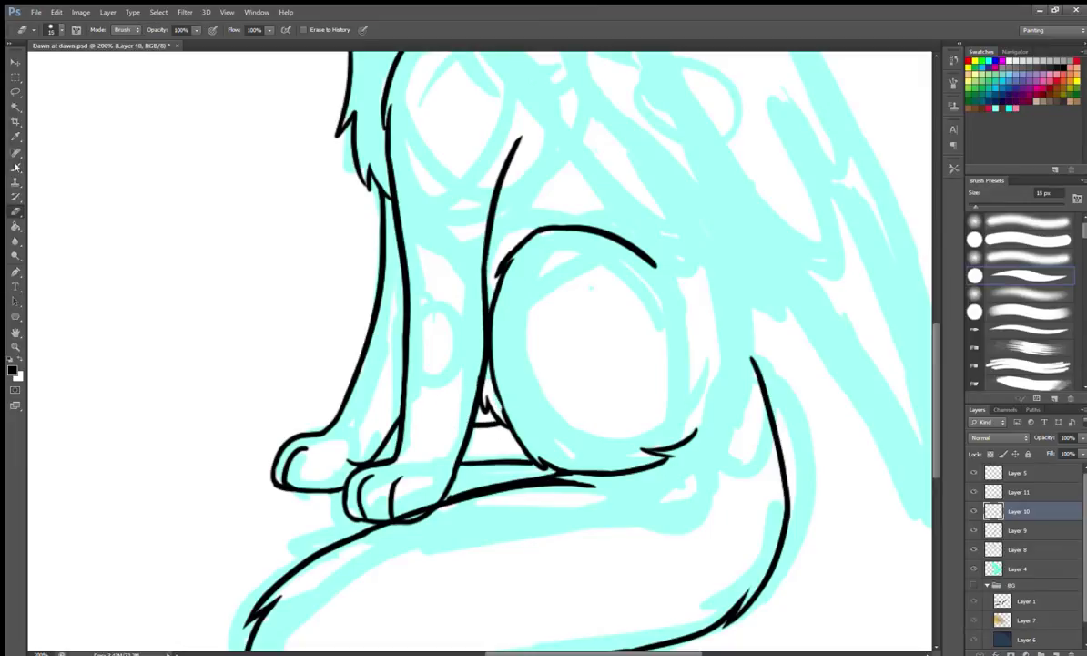
# Lasso the line of the hind foot between the front paw and haunch, shift it slightly downward, and clear the selection.
pyautogui.moveTo(583, 320)
pyautogui.mouseDown()
pyautogui.moveTo(583, 511)
pyautogui.moveTo(541, 239)
pyautogui.mouseUp()
pyautogui.press('l')
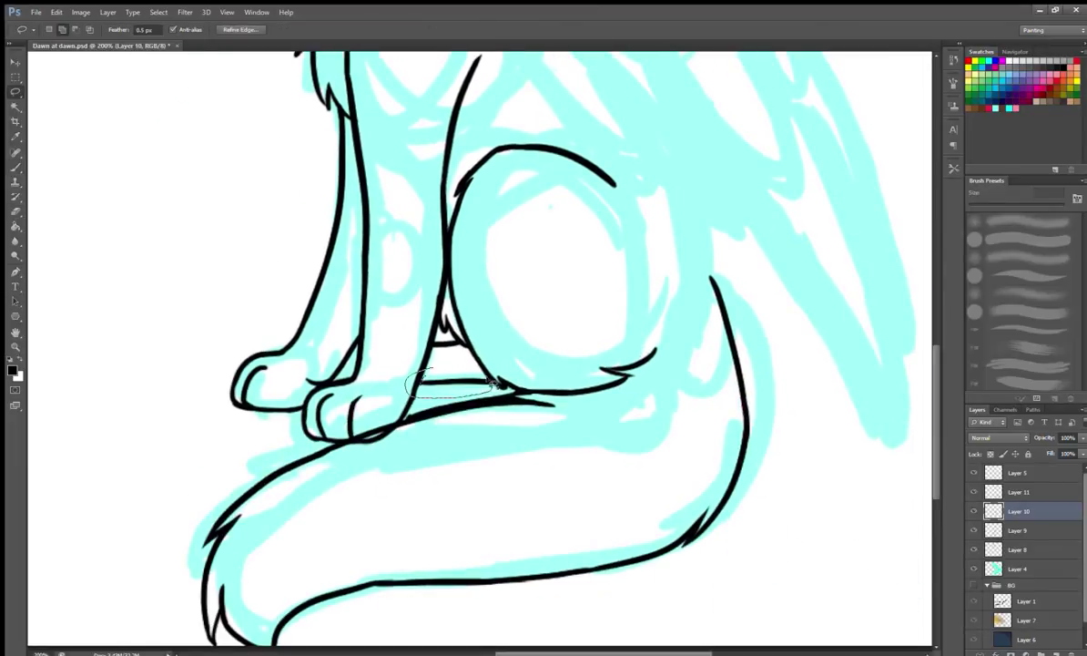
pyautogui.moveTo(499, 386); pyautogui.dragTo(411, 390)
pyautogui.hotkey('ctrl', 'd')
pyautogui.press('b')
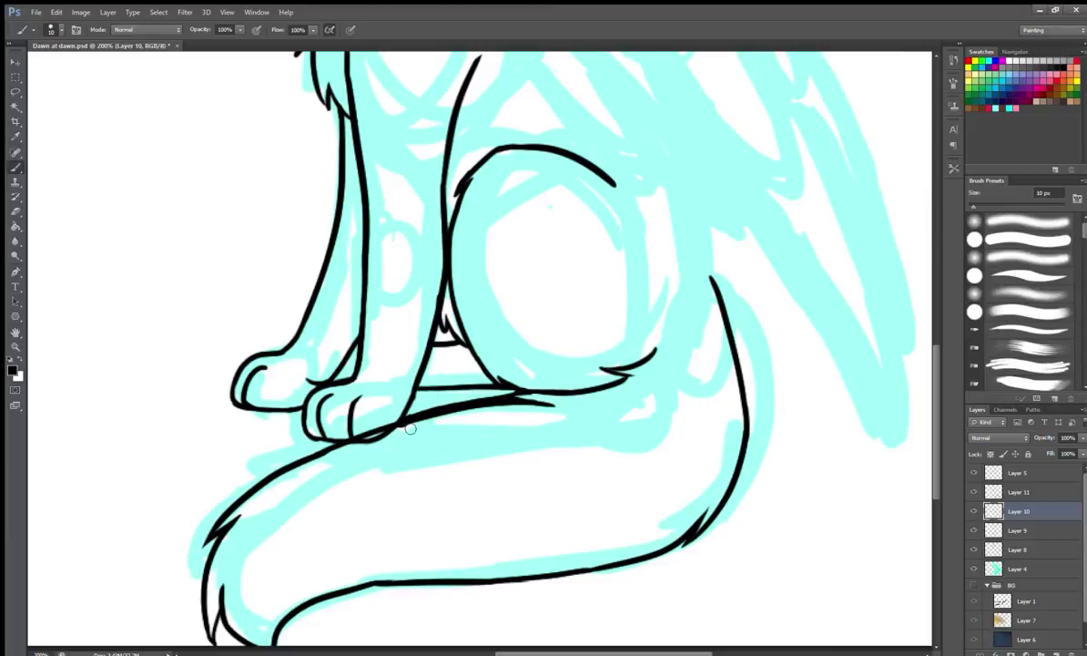
# Refine the fur tuft at the haunch's upper front edge and tidy the haunch's line joins on Layer 10 and Layer 9.
pyautogui.scroll(5, 731, 340)
pyautogui.press('b')
pyautogui.moveTo(478, 459); pyautogui.dragTo(523, 401)
pyautogui.press('y')
pyautogui.press('b')
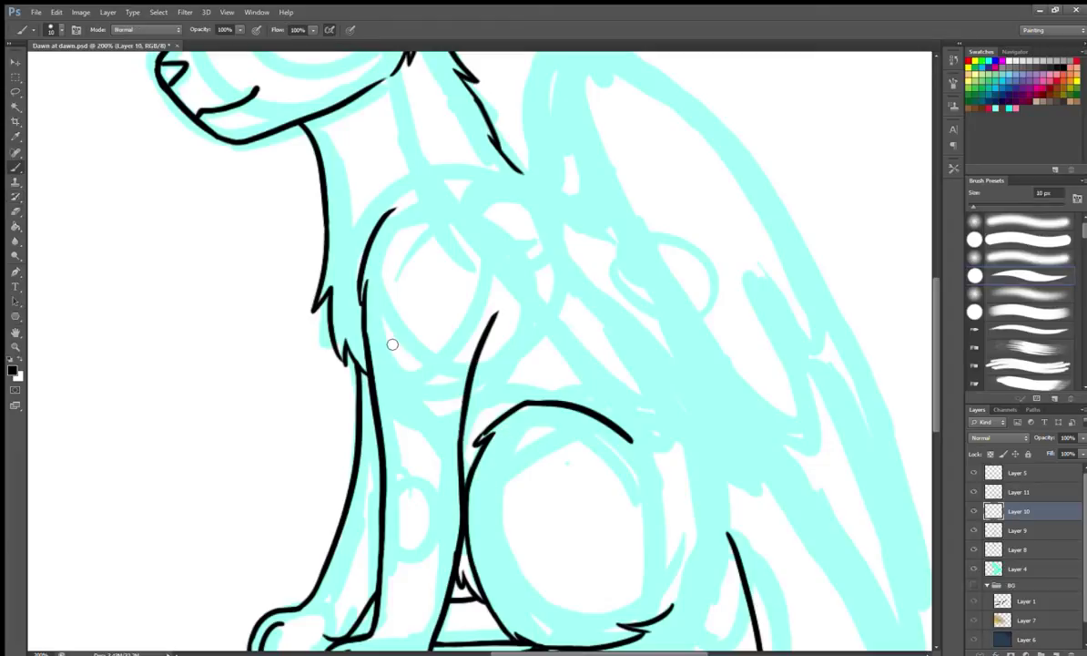
pyautogui.click(1015, 529)
pyautogui.hotkey('ctrl', '1')
pyautogui.press('e')
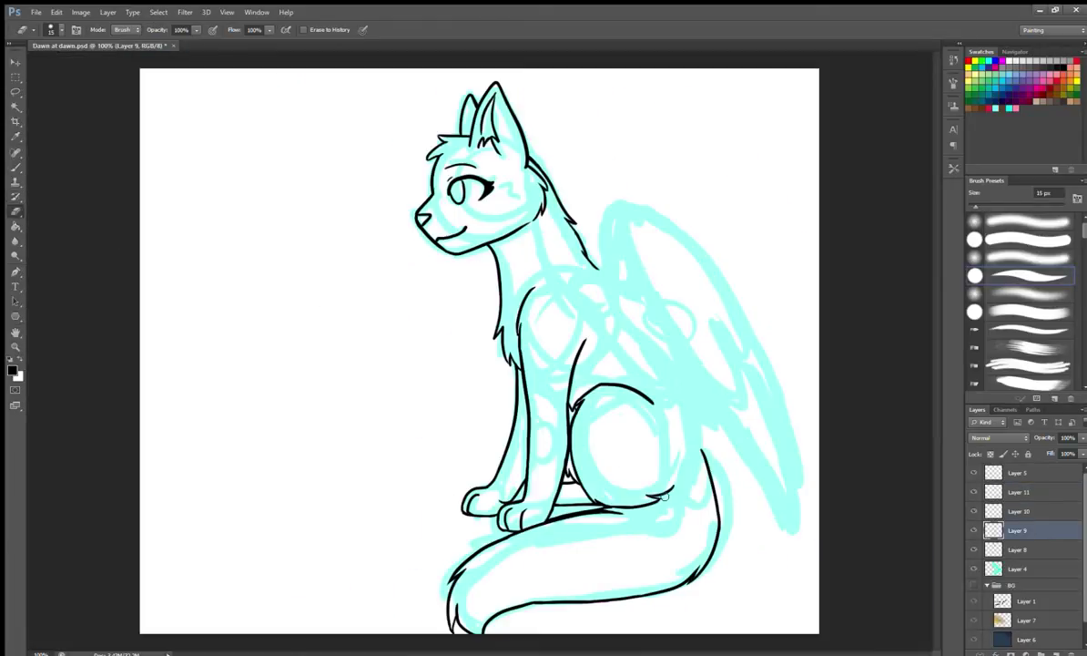
# Merge Layer 10 and Layer 11 down into Layer 9.
pyautogui.click(1018, 511)
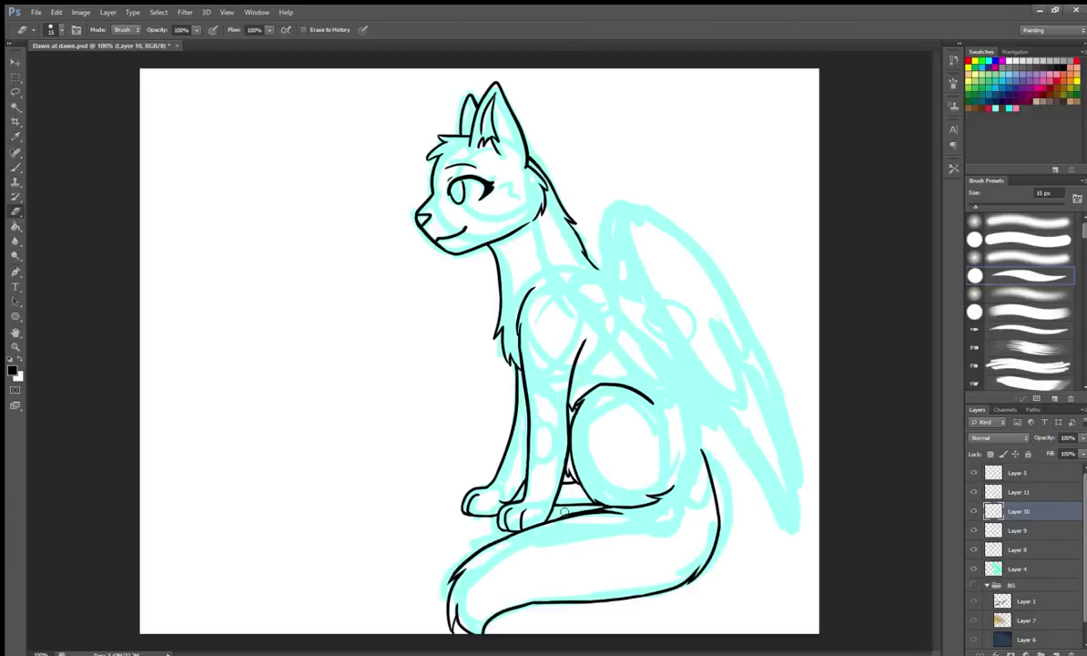
pyautogui.keyDown('shift'); pyautogui.click(1018, 491); pyautogui.keyUp('shift')
pyautogui.moveTo(1018, 491); pyautogui.dragTo(1071, 652)
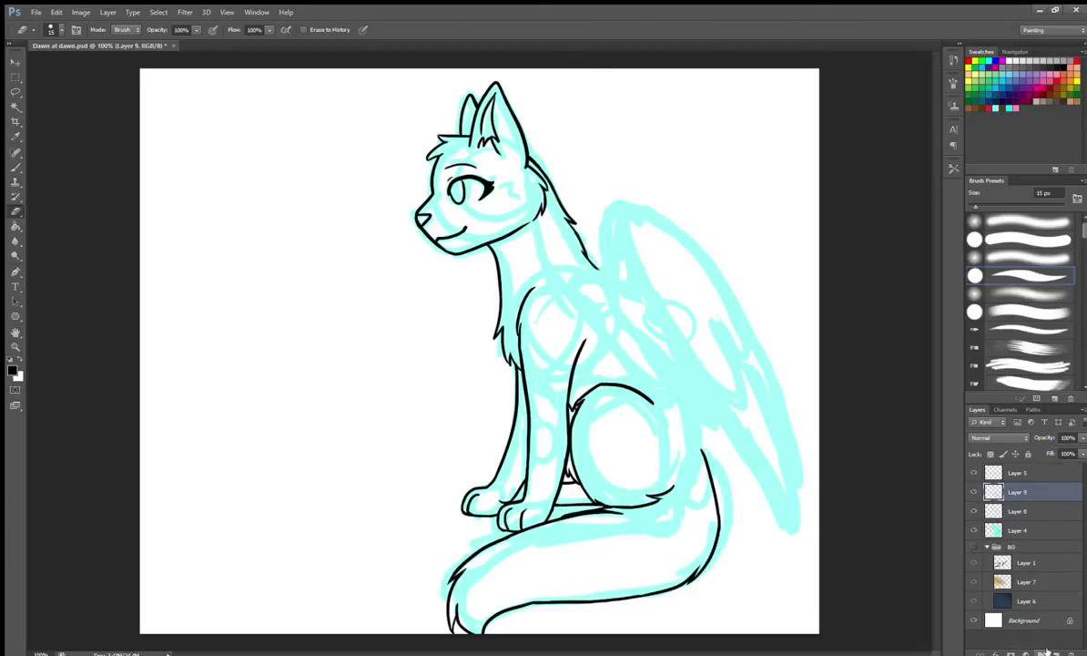
# Ink the near wing on Layer 5, with its rounded top edge, long flight feathers and layered inner feathers over the body.
pyautogui.scroll(2, 656, 435)
pyautogui.click(16, 170)
pyautogui.scroll(-1, 642, 376)
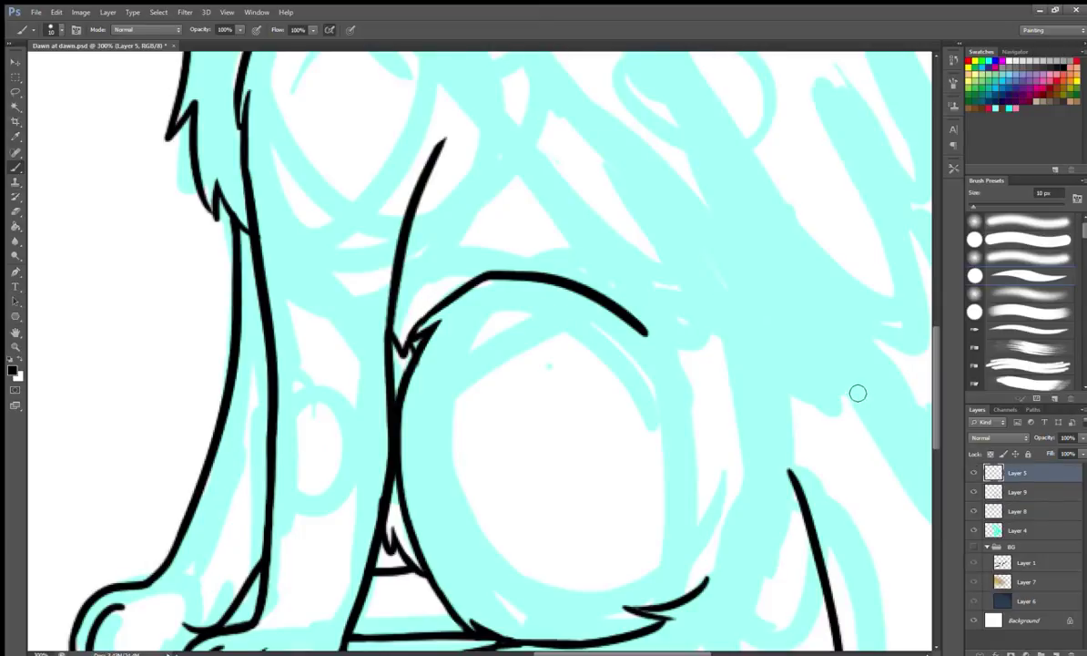
pyautogui.scroll(-2, 857, 391)
pyautogui.click(977, 474)
pyautogui.moveTo(638, 273)
pyautogui.mouseDown()
pyautogui.moveTo(733, 492)
pyautogui.moveTo(701, 369)
pyautogui.moveTo(745, 504)
pyautogui.mouseUp()
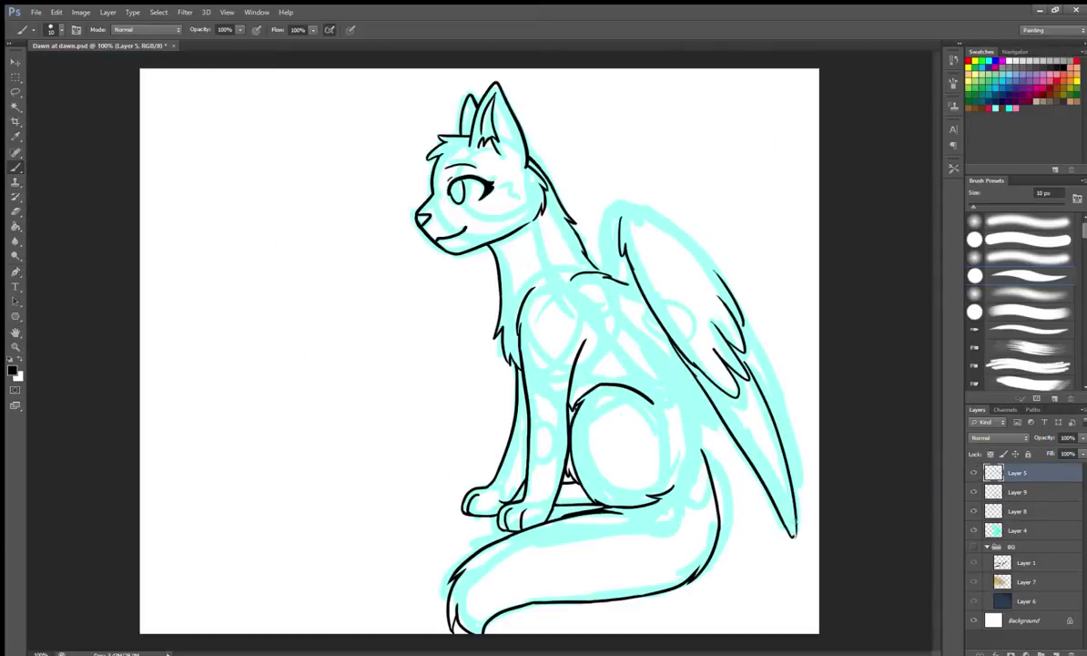
pyautogui.moveTo(744, 311); pyautogui.dragTo(800, 488)
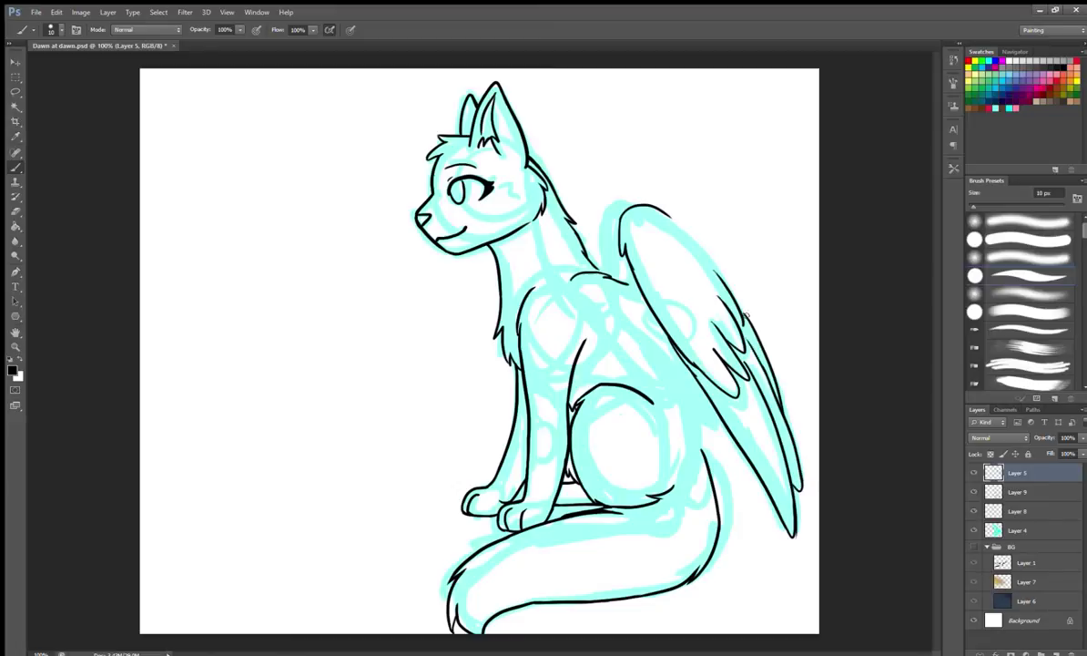
pyautogui.moveTo(635, 351); pyautogui.dragTo(662, 362)
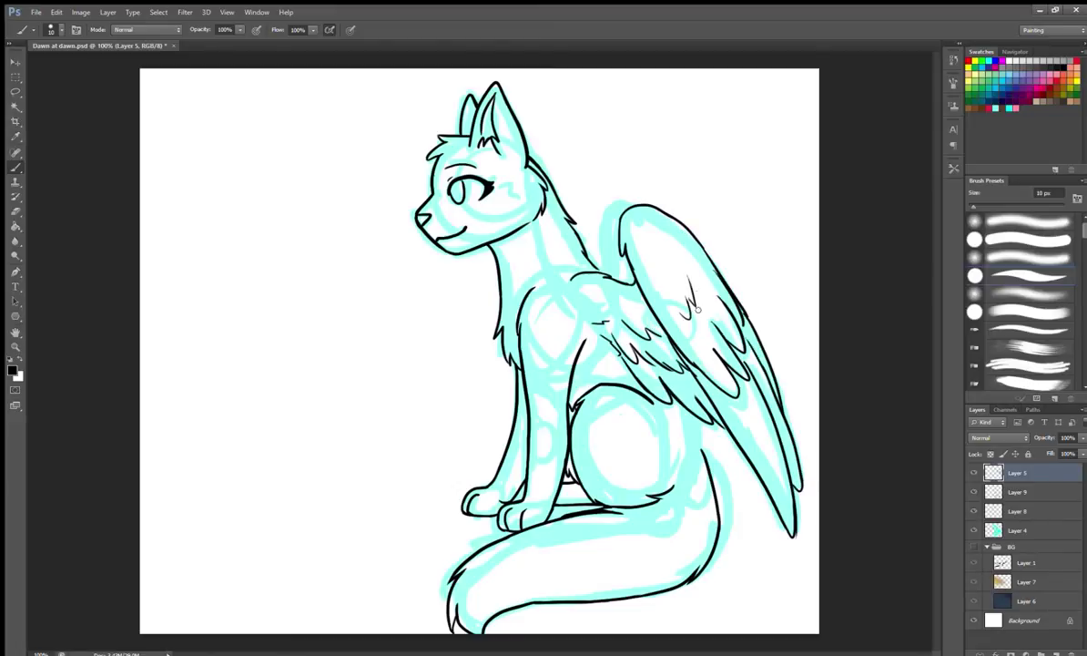
# Erase stray and overlapping line ends among the wing's lower feathers.
pyautogui.press('e')
pyautogui.hotkey('ctrl', '+')
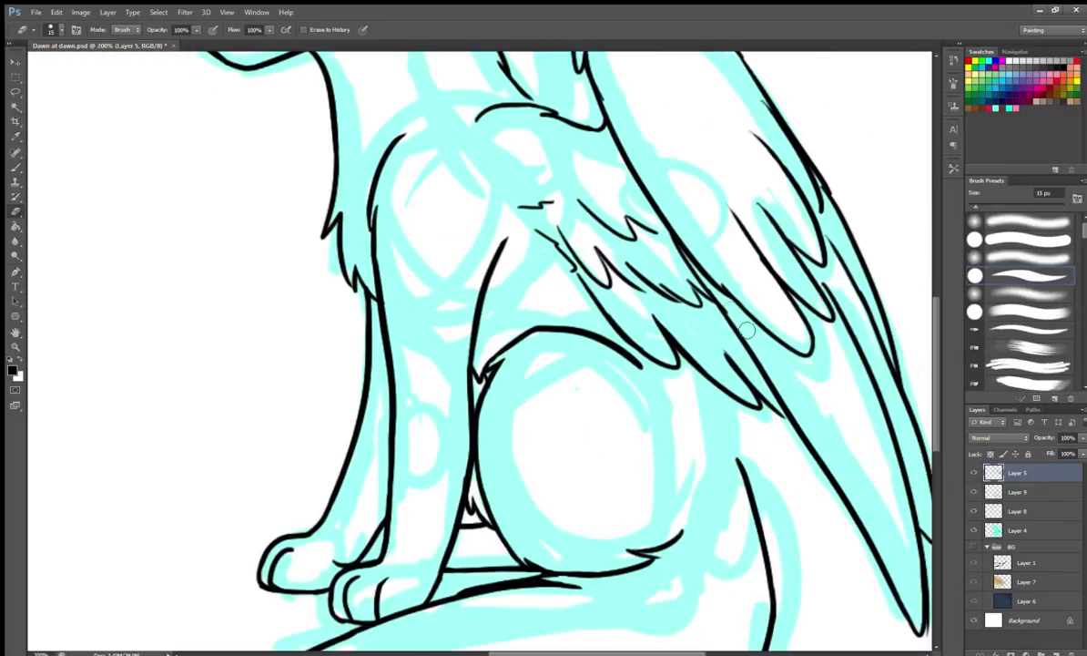
pyautogui.moveTo(736, 316); pyautogui.dragTo(646, 355)
pyautogui.hotkey('ctrl', '-')
pyautogui.press('b')
pyautogui.hotkey('ctrl', '+')
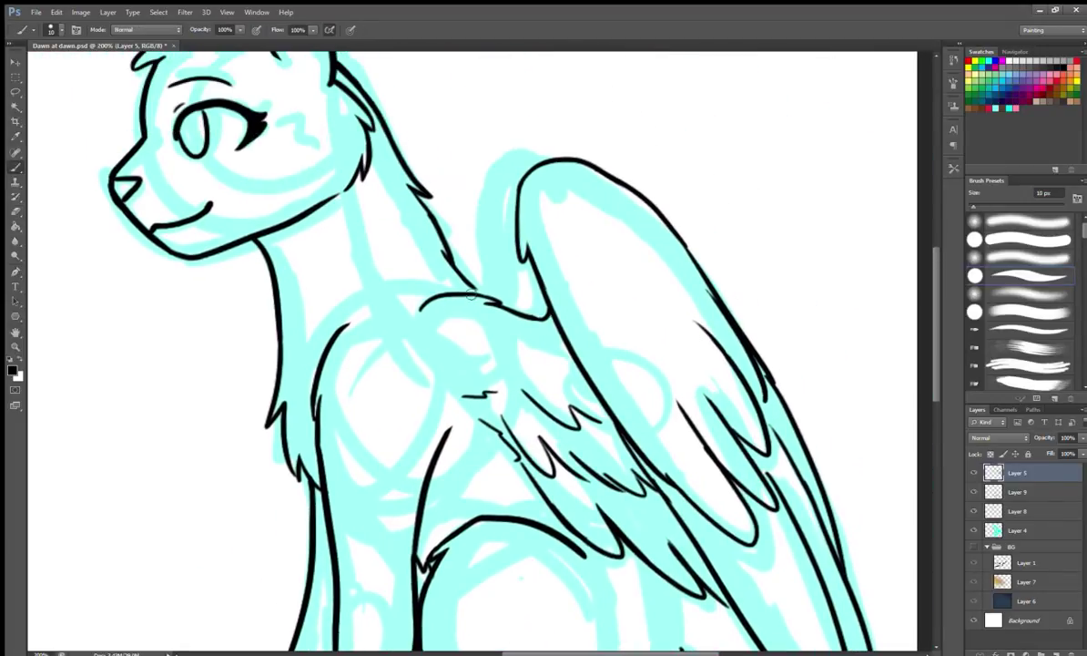
# Ink the far wing's visible edge behind the near wing, adding small feather tufts where the wings meet the back.
pyautogui.moveTo(499, 150)
pyautogui.mouseDown()
pyautogui.moveTo(479, 229)
pyautogui.moveTo(485, 289)
pyautogui.moveTo(521, 315)
pyautogui.mouseUp()
pyautogui.hotkey('ctrl', '-')
pyautogui.hotkey('ctrl', '+')
pyautogui.hotkey('ctrl', '-')
pyautogui.hotkey('ctrl', '+')
pyautogui.moveTo(426, 340)
pyautogui.mouseDown()
pyautogui.moveTo(445, 367)
pyautogui.moveTo(404, 298)
pyautogui.mouseUp()
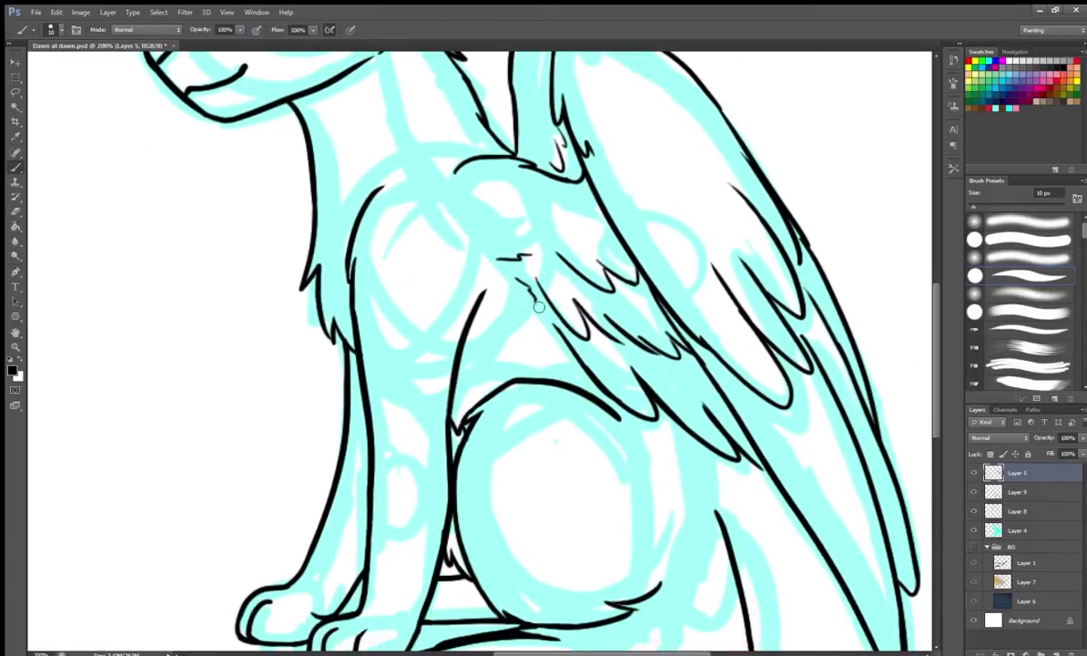
# Ink the back line on Layer 9 from beneath the wing feathers down to the base of the tail.
pyautogui.hotkey('ctrl', '-')
pyautogui.hotkey('ctrl', '+')
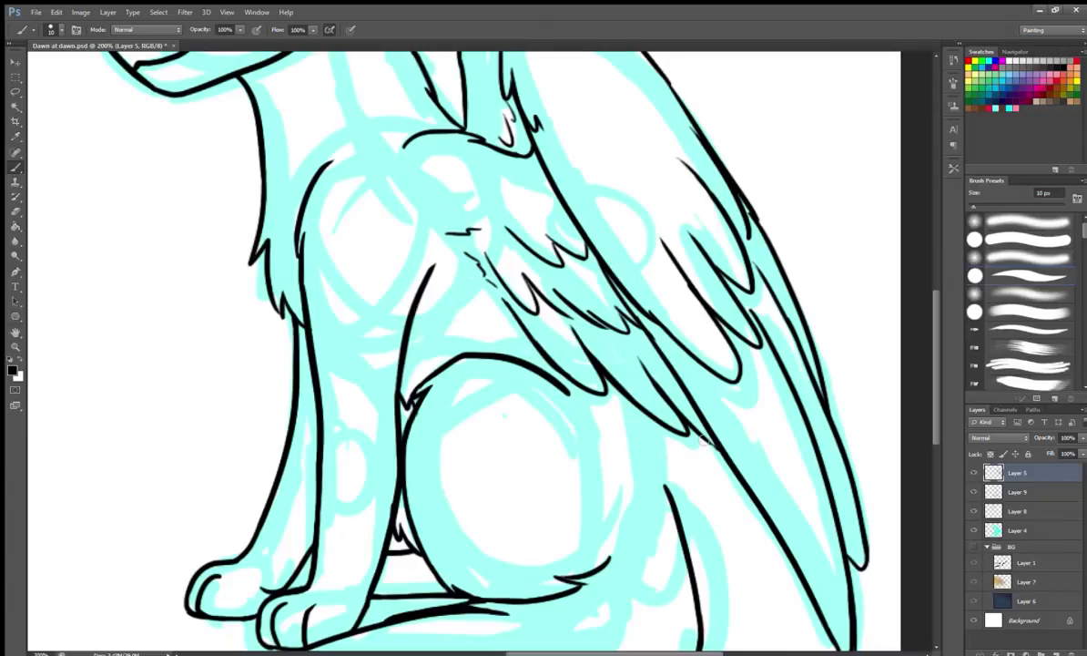
pyautogui.moveTo(712, 468); pyautogui.dragTo(712, 304)
pyautogui.hotkey('ctrl', '-')
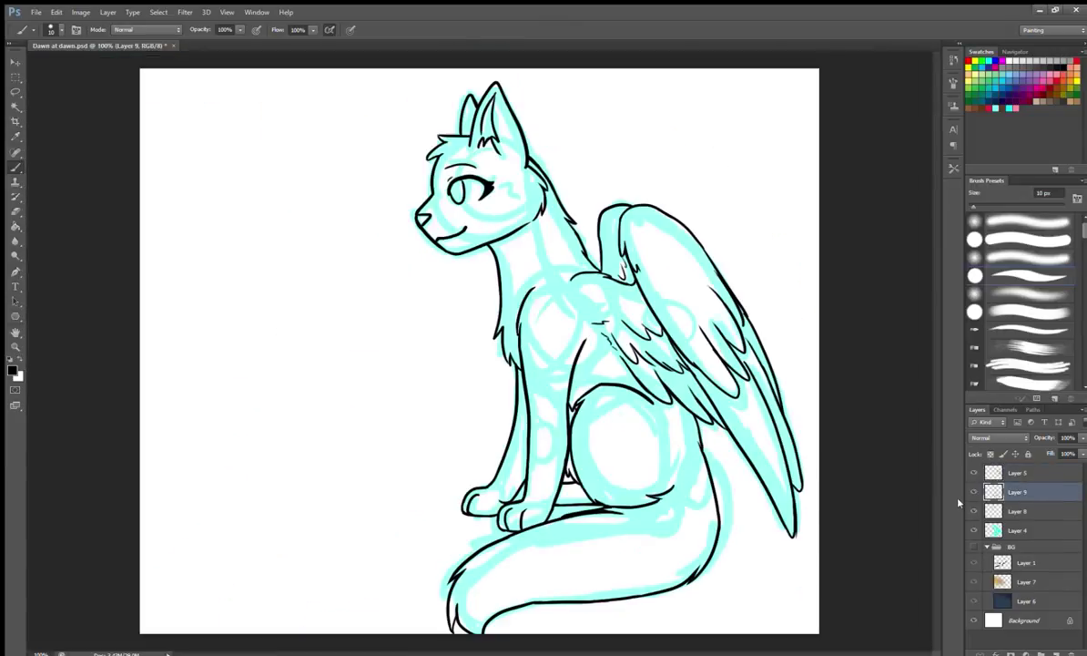
# Add a layer above Layer 9, then merge all the line art layers into Layer 8.
pyautogui.hotkey('ctrl', 'shift', 'alt', 'n')
pyautogui.click(19, 210)
pyautogui.hotkey('alt', ']')
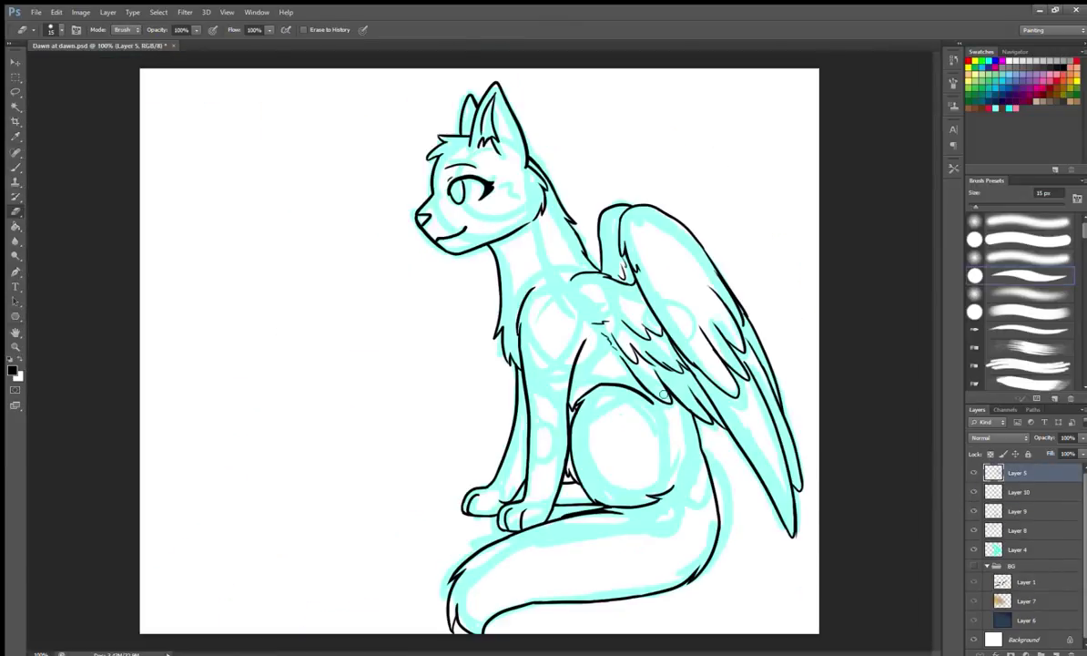
pyautogui.hotkey('ctrl', 'e')
pyautogui.hotkey('ctrl', 'e')
pyautogui.hotkey('ctrl', 'e')
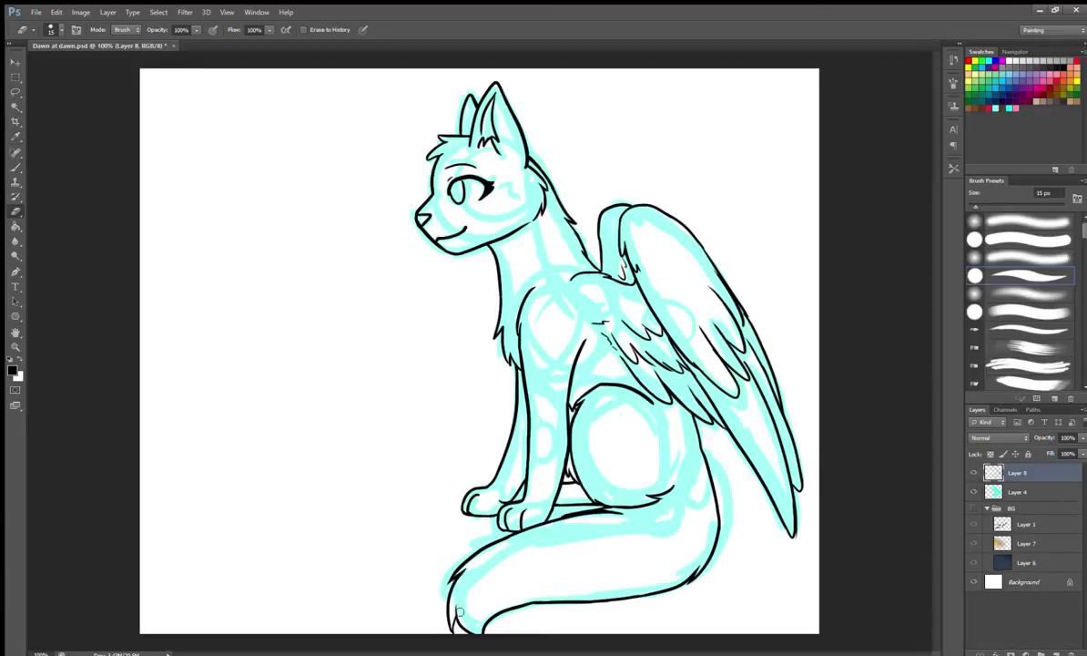
# Extend the haunch's lower line with a small upturned tuft on a new layer and merge it into Layer 8.
pyautogui.press('b')
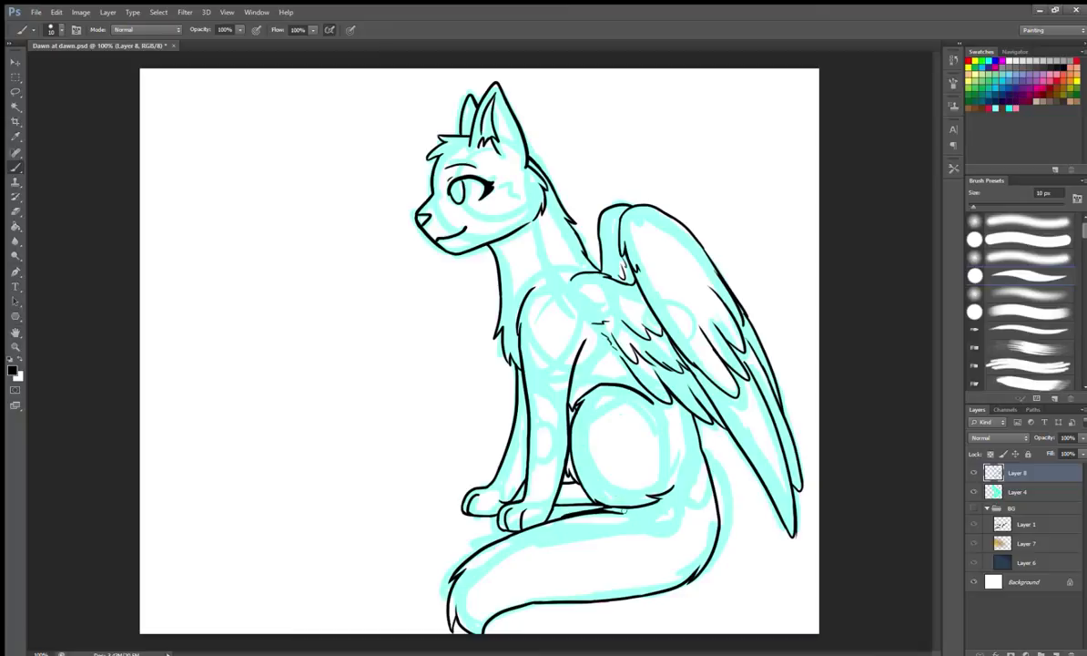
pyautogui.hotkey('ctrl', 'shift', 'alt', 'n')
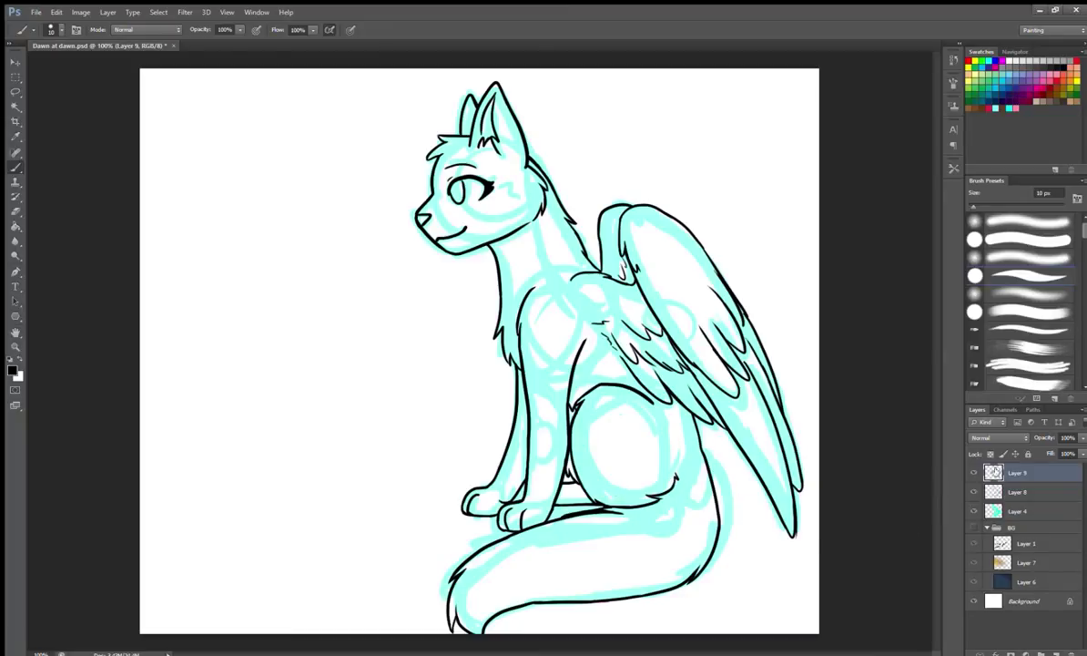
pyautogui.hotkey('ctrl', 'e')
# Ink small fur marks on the cheek and at the base of the inner ear.
pyautogui.scroll(2, 510, 128)
pyautogui.moveTo(495, 287); pyautogui.dragTo(583, 364)
pyautogui.moveTo(468, 278); pyautogui.dragTo(482, 285)
pyautogui.press('e')
pyautogui.hotkey('ctrl', '0')
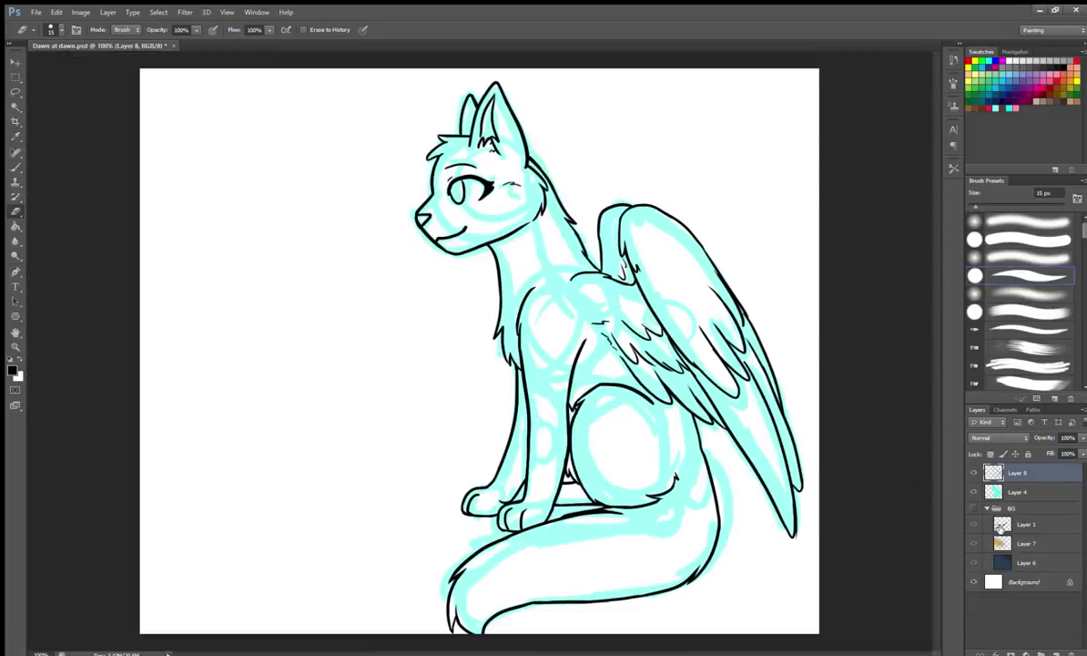
# Hide the sketch, select the figure's silhouette by inverting the outer area, and fill it on a new layer beneath the lines.
pyautogui.click(973, 492)
pyautogui.hotkey('ctrl', 'shift', 'alt', 'n')
pyautogui.press('w')
pyautogui.click(451, 383)
pyautogui.hotkey('ctrl', 'shift', 'i')
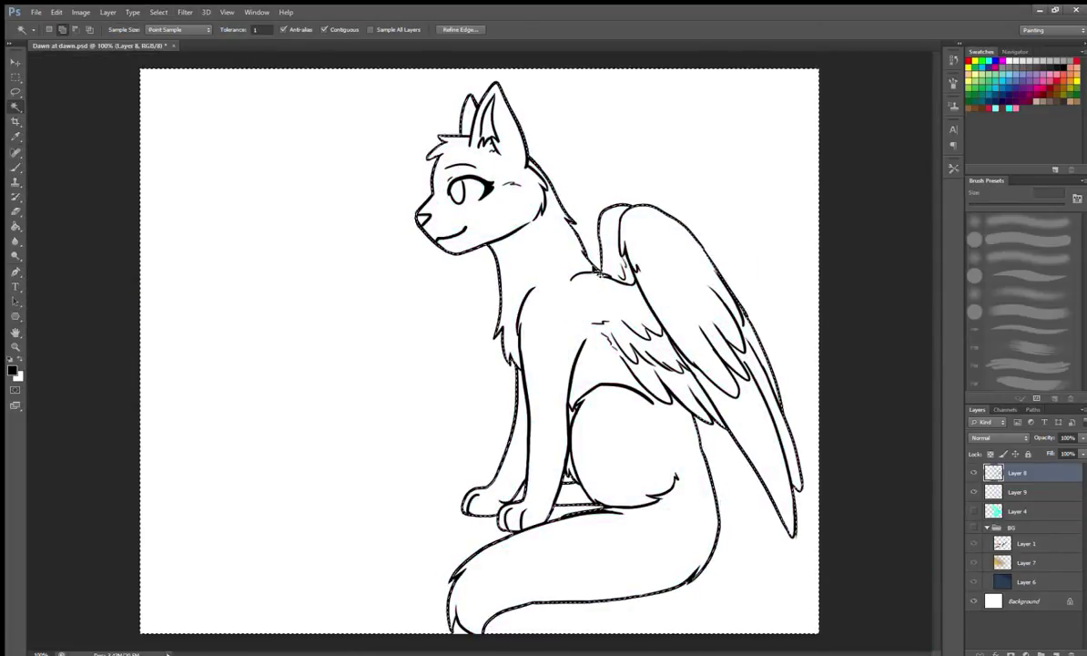
pyautogui.hotkey('ctrl', 'shift', 'alt', 'n')
pyautogui.press('g')
pyautogui.click(592, 428)
pyautogui.hotkey('ctrl', 'd')
# Rename the layers lines, base and sketch, and add new layers clipped to the base.
pyautogui.doubleClick(1016, 473)
pyautogui.write('lines')
pyautogui.press('Tab')
pyautogui.press('Tab')
pyautogui.write('base')
pyautogui.press('Tab')
pyautogui.write('sketch')
pyautogui.hotkey('ctrl', 'alt', 'g')
pyautogui.hotkey('ctrl', 'shift', 'alt', 'n')
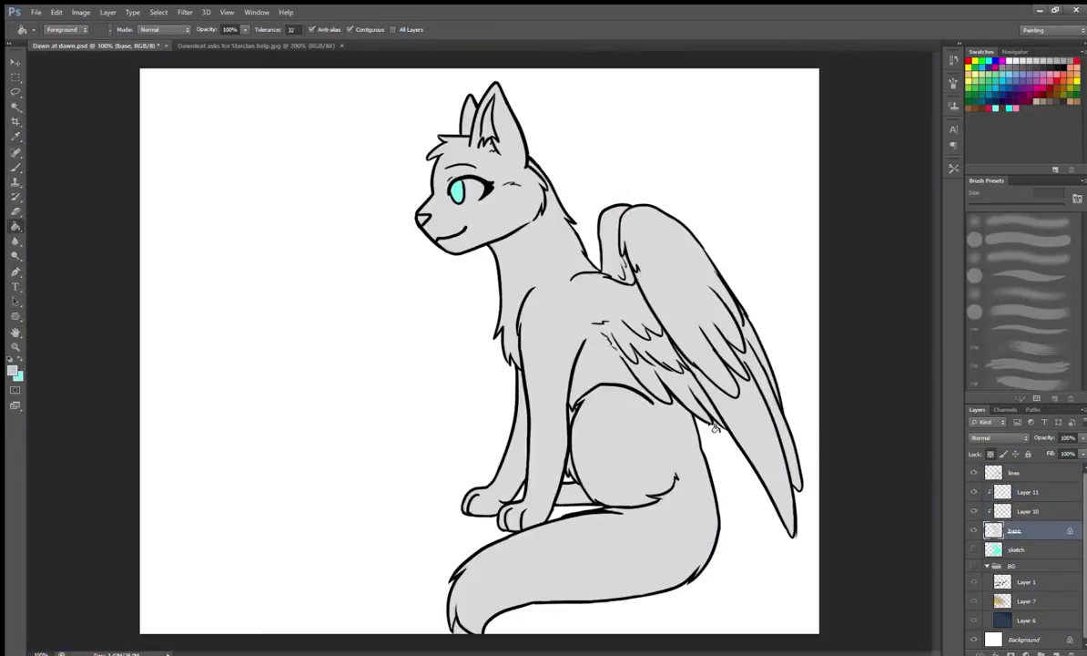
# Fill the base with a darker grey and outline white markings along the muzzle and cheek on Layer 10.
pyautogui.hotkey('alt', 'BackSpace')
pyautogui.hotkey('alt', '[')
pyautogui.scroll(2, 415, 231)
pyautogui.moveTo(300, 342); pyautogui.dragTo(362, 313)
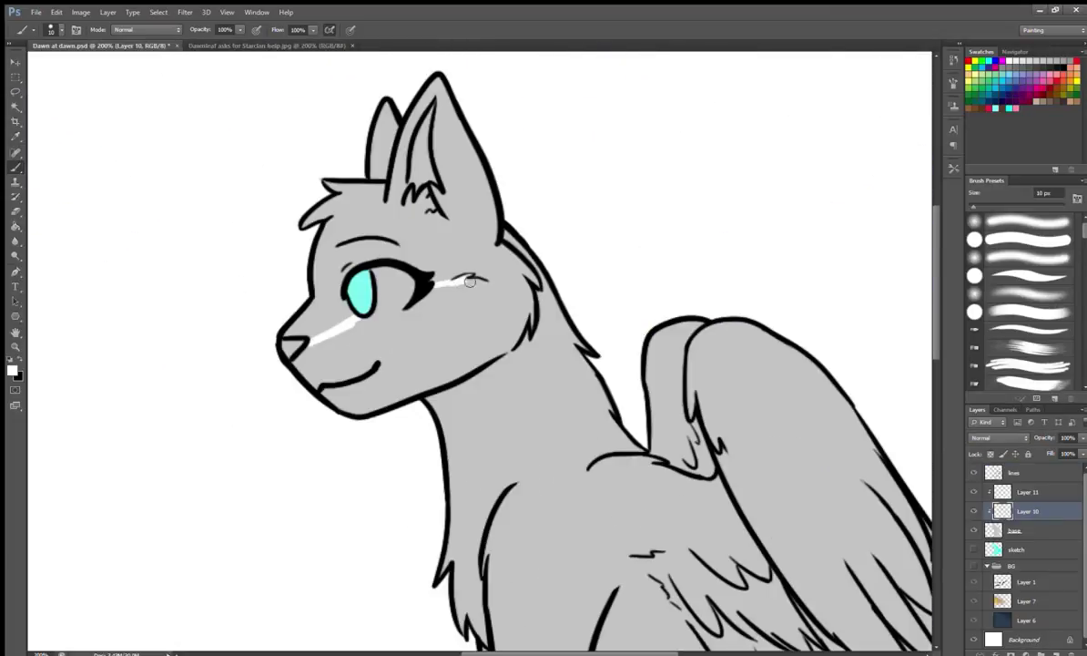
pyautogui.moveTo(470, 281); pyautogui.dragTo(490, 319)
# Paint the inner ear and its fur tufts white, cleaning up the edges of the white.
pyautogui.scroll(3, 481, 362)
pyautogui.moveTo(404, 282); pyautogui.dragTo(410, 324)
pyautogui.press('e')
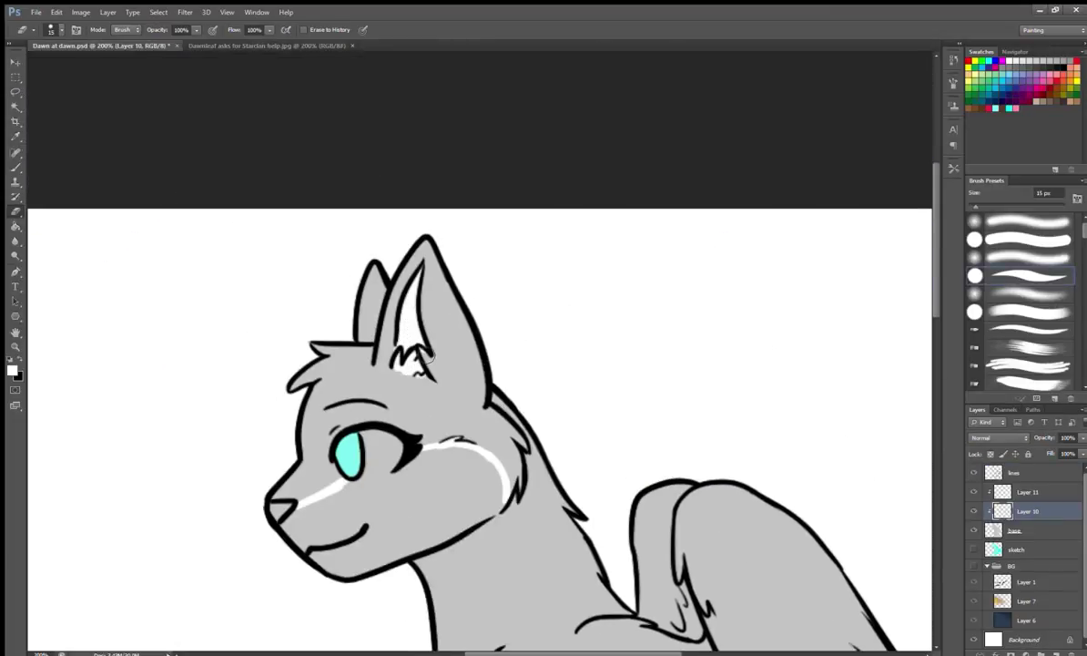
pyautogui.click(16, 168)
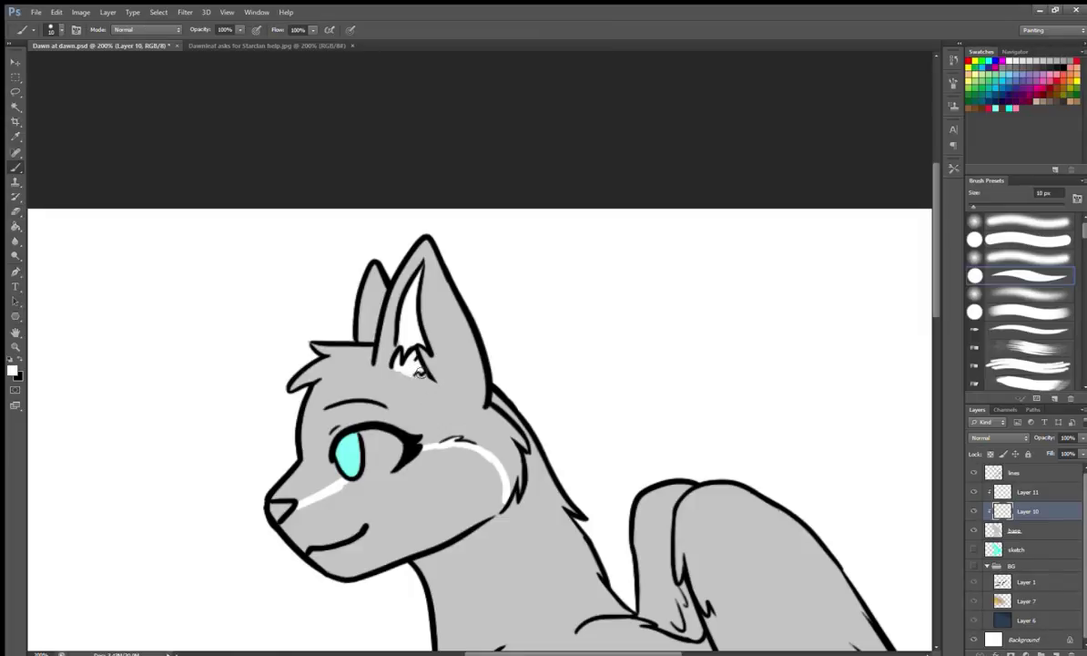
# Outline the white marking along the chin, down the side of the neck and along the front of the chest.
pyautogui.scroll(-4, 421, 372)
pyautogui.moveTo(497, 305); pyautogui.dragTo(484, 424)
pyautogui.scroll(-1, 484, 424)
pyautogui.moveTo(273, 266)
pyautogui.mouseDown()
pyautogui.moveTo(364, 293)
pyautogui.moveTo(432, 509)
pyautogui.mouseUp()
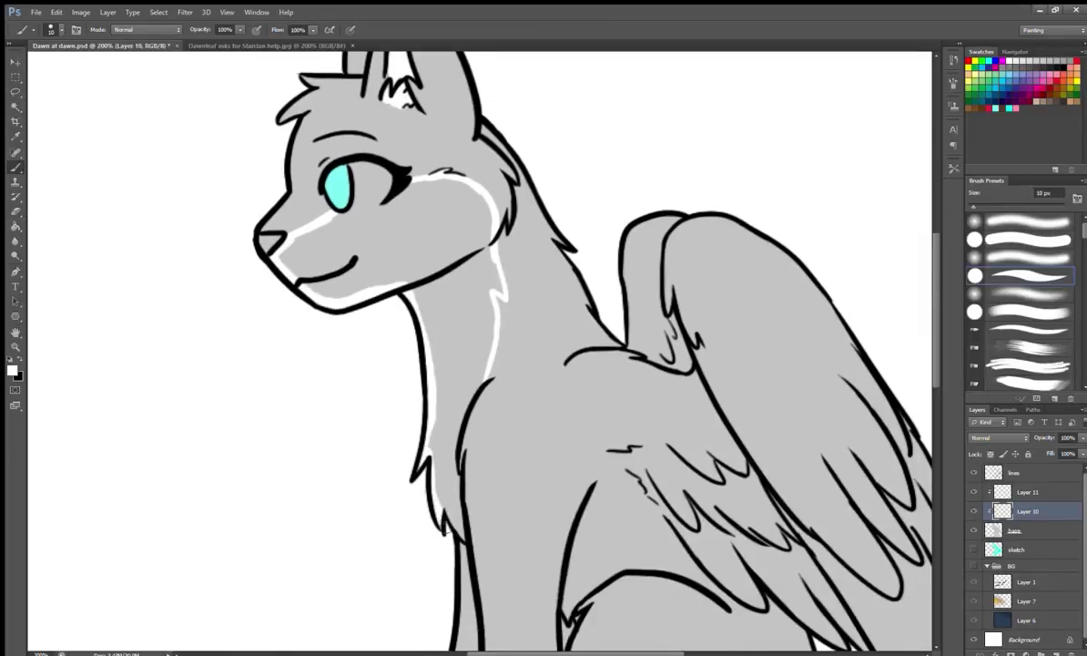
# Paint the belly patch between the front leg and haunch white with a jagged fur edge.
pyautogui.scroll(-2, 432, 510)
pyautogui.scroll(-2, 482, 301)
pyautogui.moveTo(484, 282); pyautogui.dragTo(521, 326)
pyautogui.scroll(-1, 482, 280)
pyautogui.scroll(1, 483, 280)
pyautogui.moveTo(451, 214)
pyautogui.mouseDown()
pyautogui.moveTo(439, 298)
pyautogui.moveTo(446, 205)
pyautogui.moveTo(460, 241)
pyautogui.moveTo(504, 224)
pyautogui.moveTo(478, 209)
pyautogui.moveTo(482, 264)
pyautogui.mouseUp()
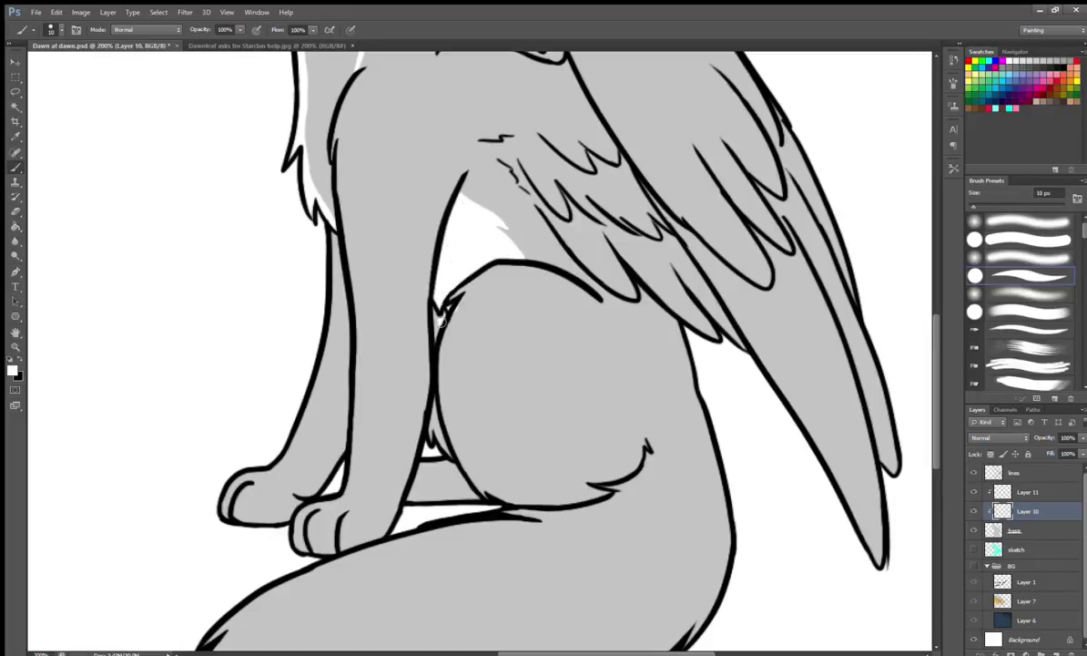
# Check the reference image and outline white socks with jagged upper edges on both front legs.
pyautogui.click(242, 44)
pyautogui.click(91, 45)
pyautogui.moveTo(355, 421); pyautogui.dragTo(393, 426)
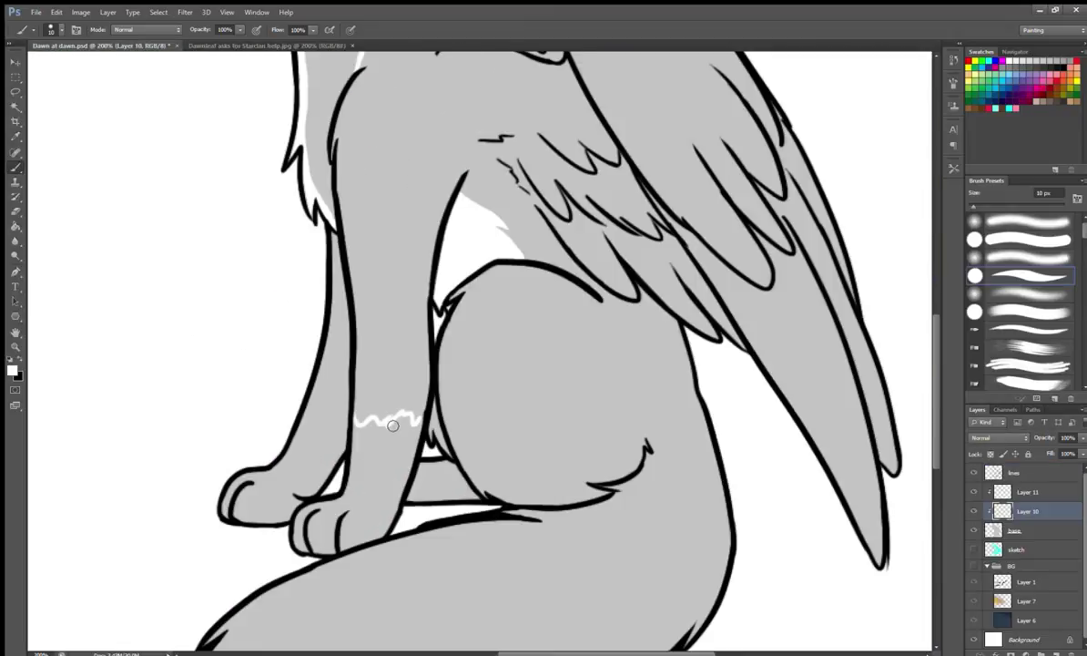
pyautogui.moveTo(300, 424); pyautogui.dragTo(228, 499)
pyautogui.moveTo(321, 508)
pyautogui.mouseDown()
pyautogui.moveTo(363, 511)
pyautogui.moveTo(401, 401)
pyautogui.mouseUp()
# Erase the grey on the base layer from the gap between the front legs and the haunch.
pyautogui.scroll(-10, 505, 453)
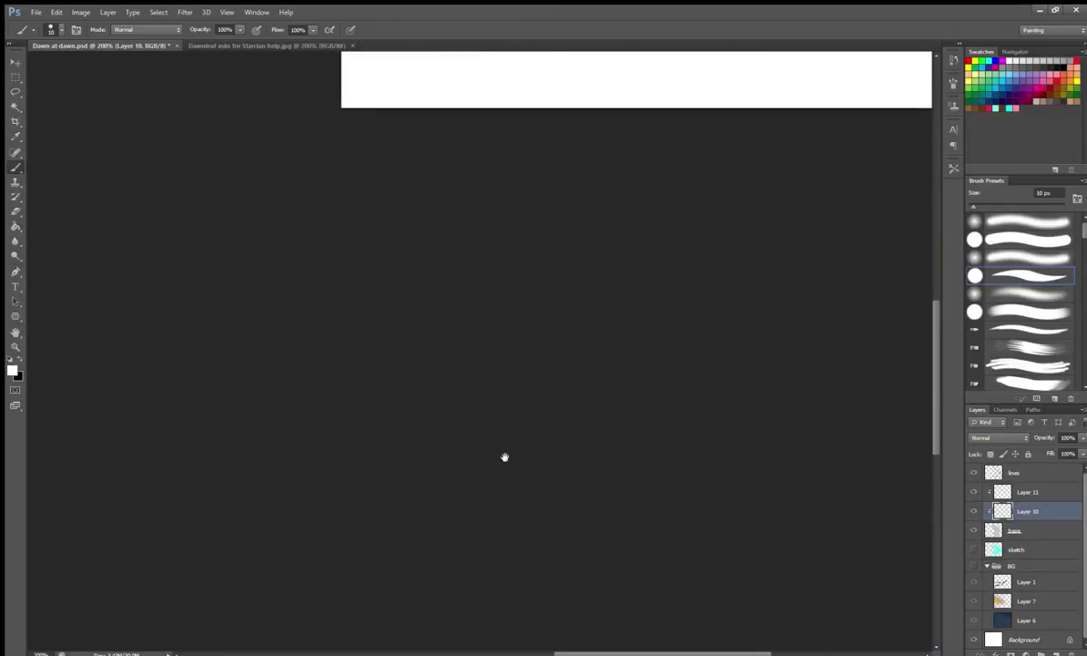
pyautogui.scroll(8, 606, 449)
pyautogui.hotkey('alt', '[')
pyautogui.press('e')
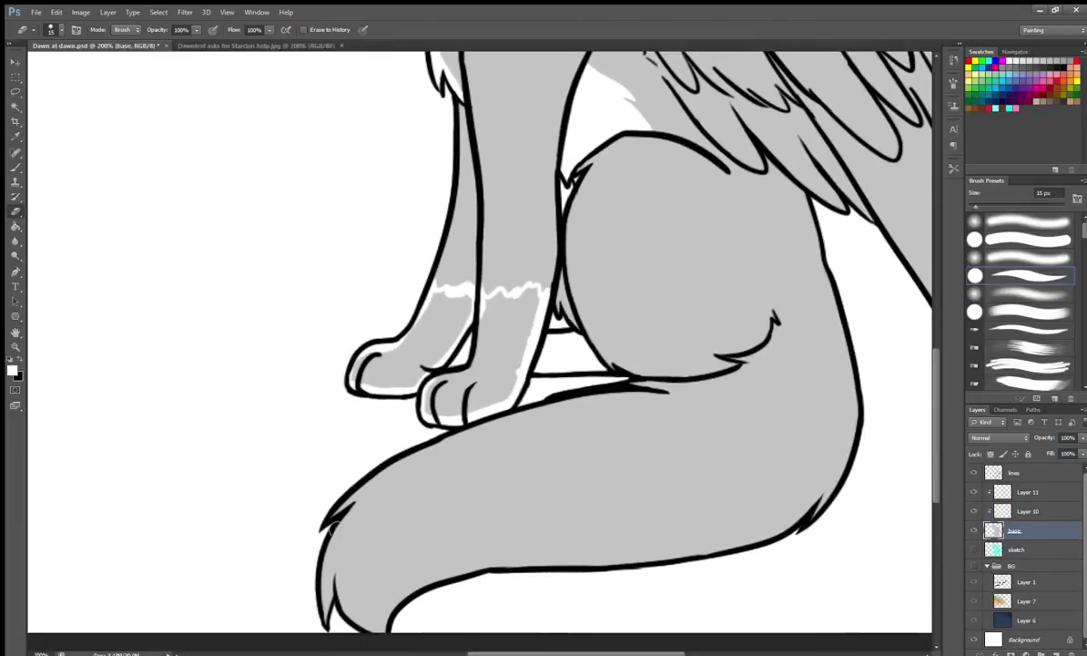
# Fill the outlined face, neck and chest markings with solid white on Layer 10.
pyautogui.scroll(10, 328, 533)
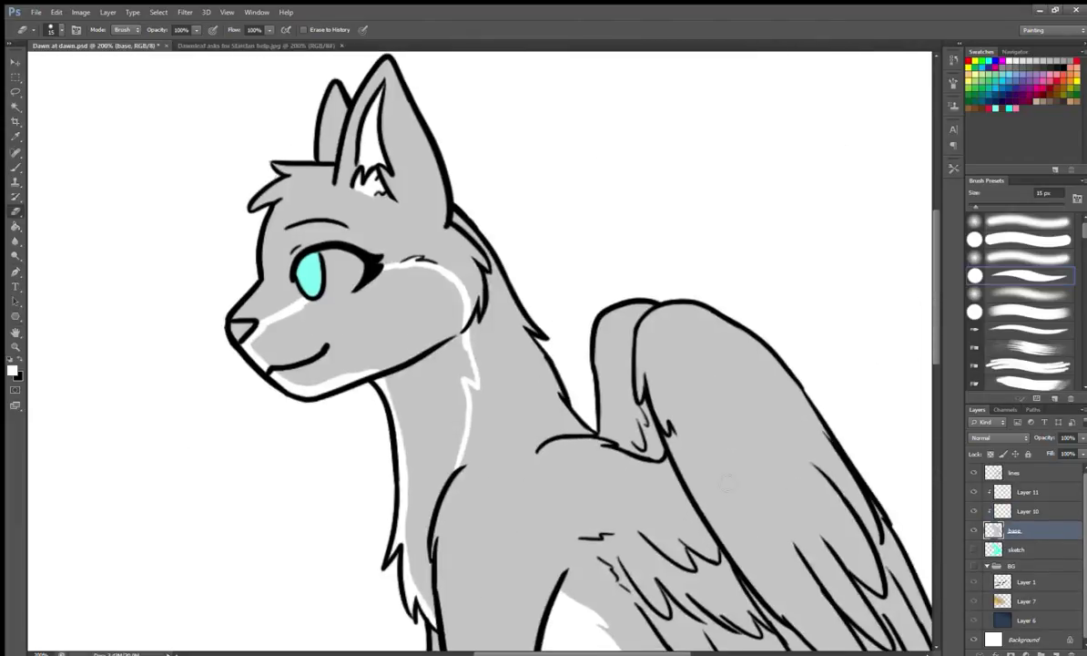
pyautogui.hotkey('alt', ']')
pyautogui.scroll(-3, 546, 365)
pyautogui.hscroll(2, 546, 364)
pyautogui.press('b')
pyautogui.moveTo(274, 350)
pyautogui.mouseDown()
pyautogui.moveTo(268, 400)
pyautogui.moveTo(294, 382)
pyautogui.mouseUp()
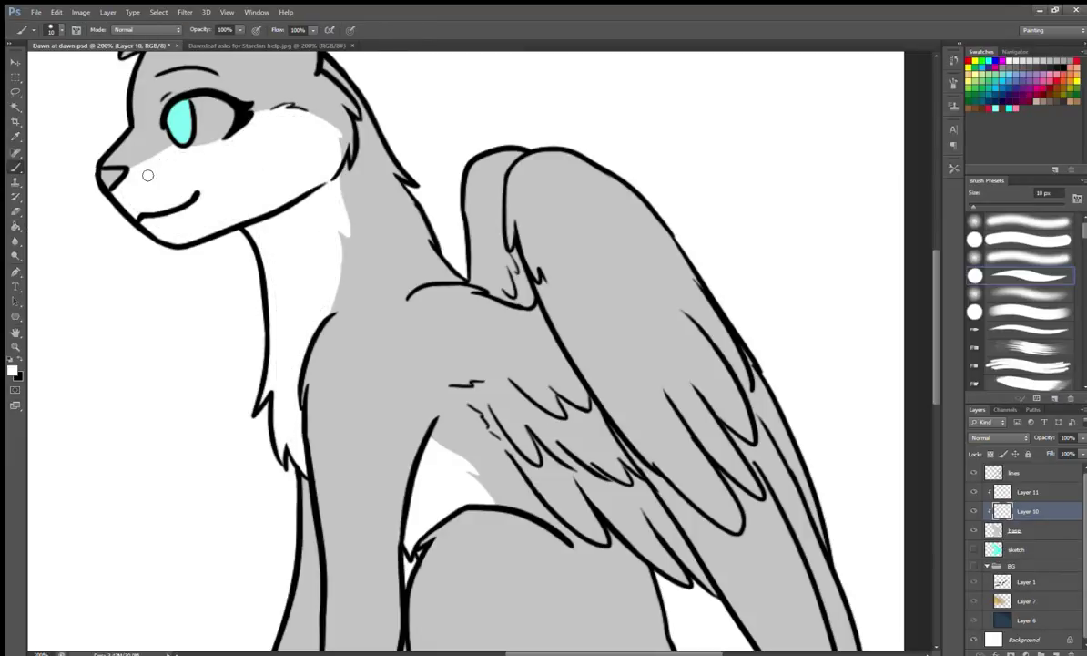
pyautogui.moveTo(163, 164); pyautogui.dragTo(228, 296)
# Fill the outlined socks on both front legs with solid white on Layer 10.
pyautogui.moveTo(273, 450); pyautogui.dragTo(129, 243)
pyautogui.moveTo(303, 214)
pyautogui.mouseDown()
pyautogui.moveTo(317, 275)
pyautogui.moveTo(159, 150)
pyautogui.mouseUp()
pyautogui.hscroll(-2, 338, 325)
pyautogui.scroll(5, 291, 340)
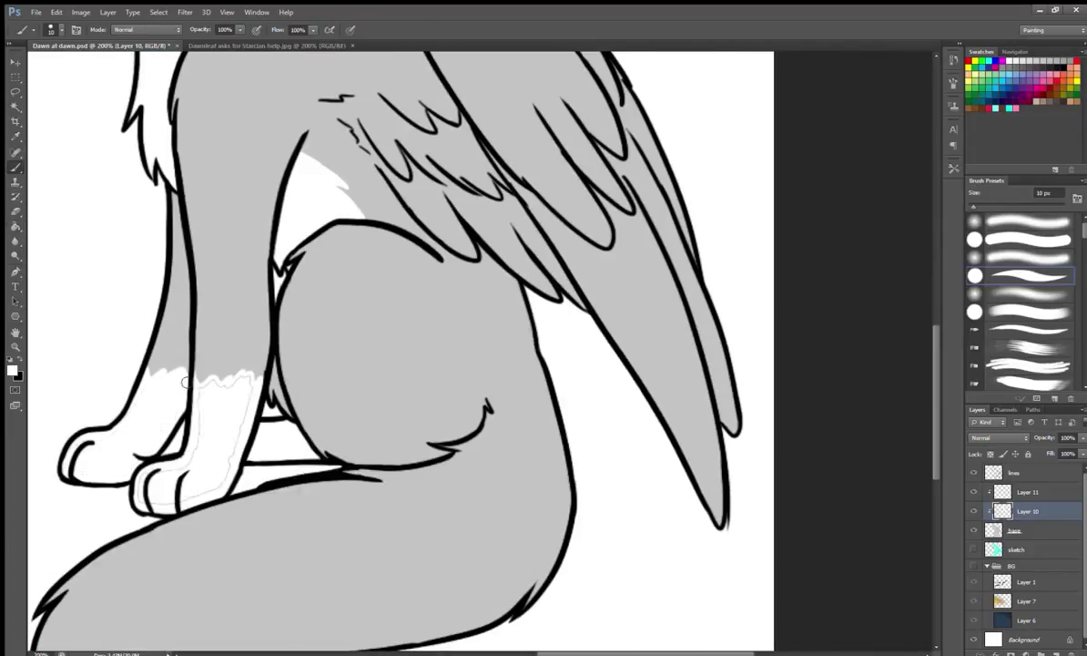
pyautogui.scroll(5, 200, 384)
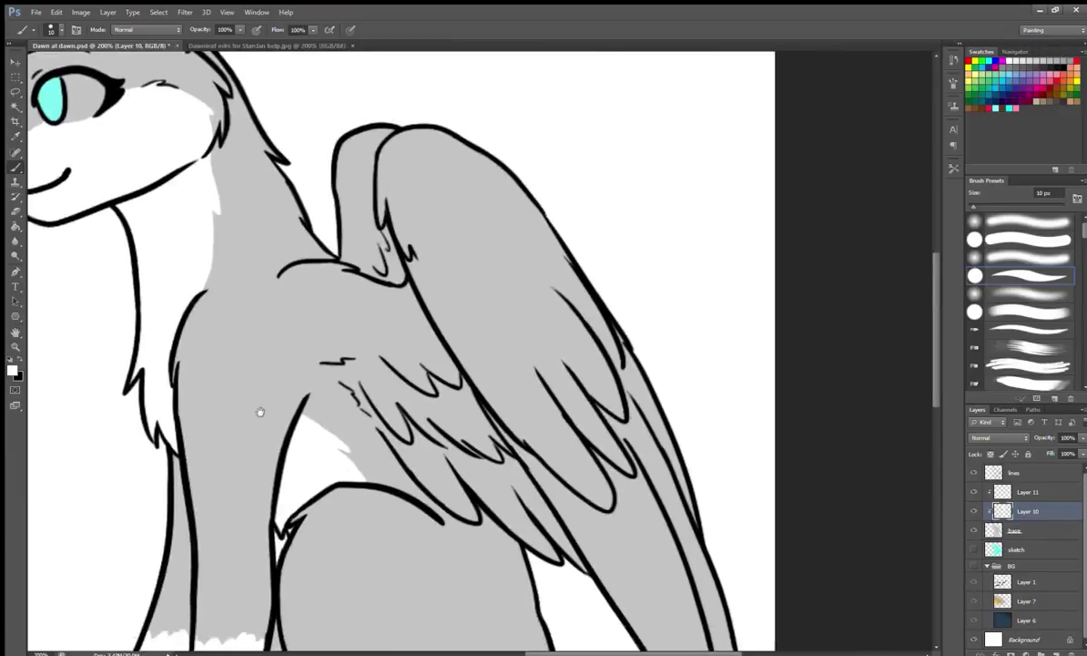
# Outline the inner wing feathers in white, with a jagged upper edge where they meet the body.
pyautogui.hscroll(3, 259, 412)
pyautogui.scroll(-1, 259, 412)
pyautogui.moveTo(231, 337)
pyautogui.mouseDown()
pyautogui.moveTo(202, 304)
pyautogui.moveTo(298, 292)
pyautogui.moveTo(215, 344)
pyautogui.moveTo(319, 446)
pyautogui.mouseUp()
pyautogui.scroll(1, 228, 296)
pyautogui.scroll(-4, 319, 446)
pyautogui.hscroll(1, 318, 446)
pyautogui.moveTo(324, 378); pyautogui.dragTo(394, 441)
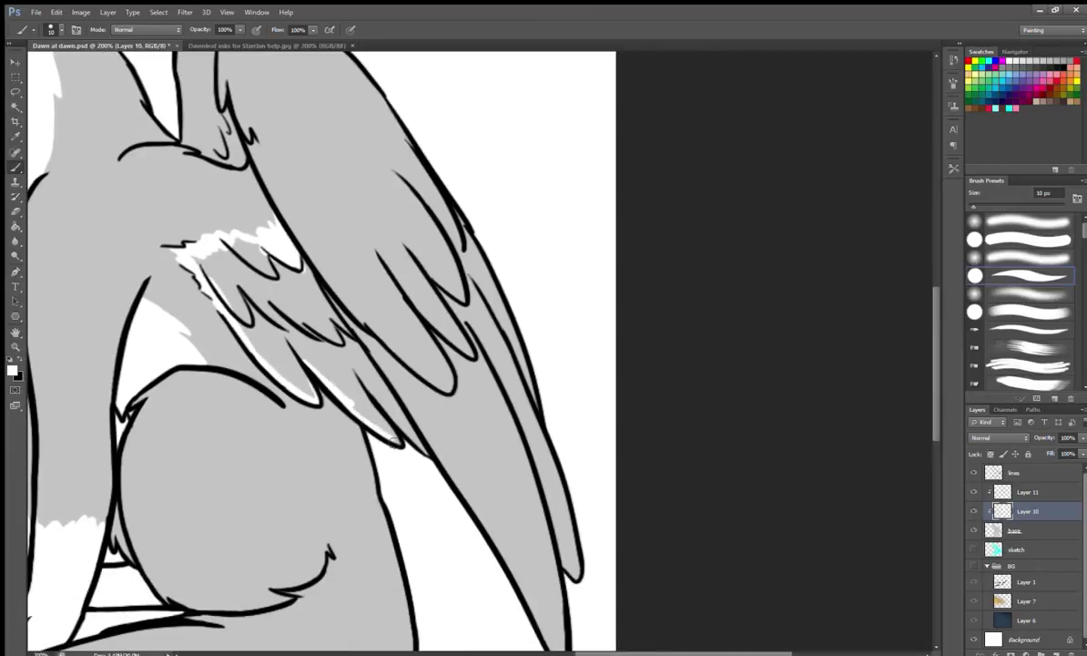
# Outline the long flight feathers on the near wing and fill the outlined wing markings with white.
pyautogui.scroll(-2, 394, 442)
pyautogui.hscroll(1, 393, 442)
pyautogui.moveTo(382, 369)
pyautogui.mouseDown()
pyautogui.moveTo(451, 359)
pyautogui.moveTo(460, 273)
pyautogui.moveTo(528, 517)
pyautogui.mouseUp()
pyautogui.scroll(-3, 529, 517)
pyautogui.hscroll(1, 528, 517)
pyautogui.moveTo(328, 209); pyautogui.dragTo(442, 382)
pyautogui.scroll(3, 273, 319)
pyautogui.hscroll(-1, 273, 319)
pyautogui.press('g')
pyautogui.press('b')
pyautogui.click(440, 350)
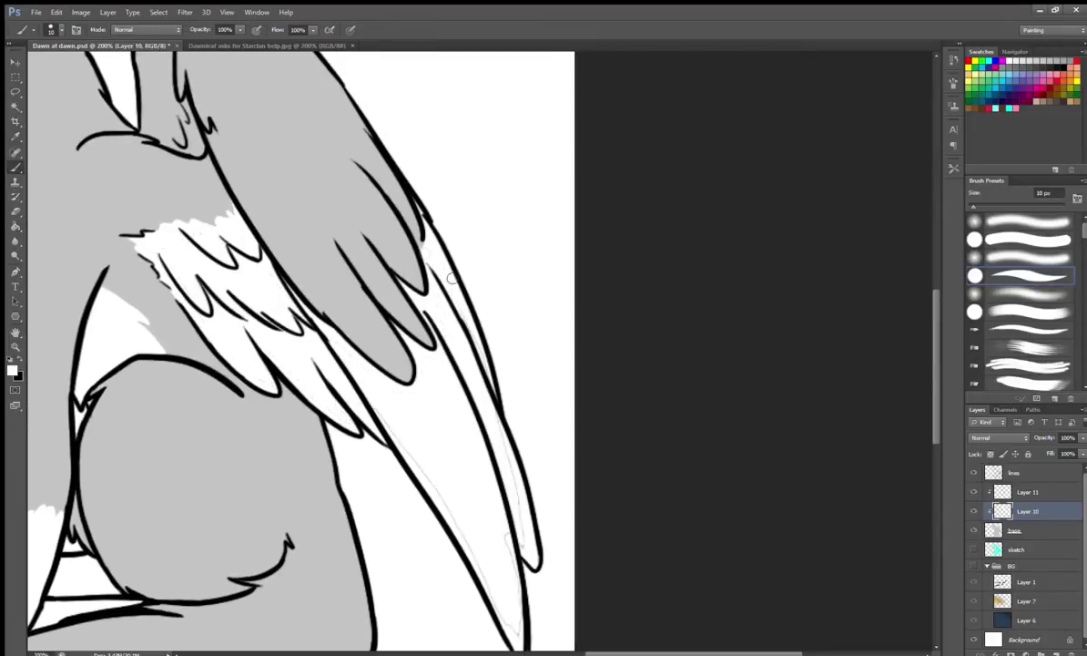
# Clean up the jagged upper edge of the white wing marking with the eraser.
pyautogui.scroll(-2, 434, 244)
pyautogui.hscroll(1, 474, 387)
pyautogui.press('e')
pyautogui.scroll(2, 238, 245)
pyautogui.hscroll(-1, 239, 245)
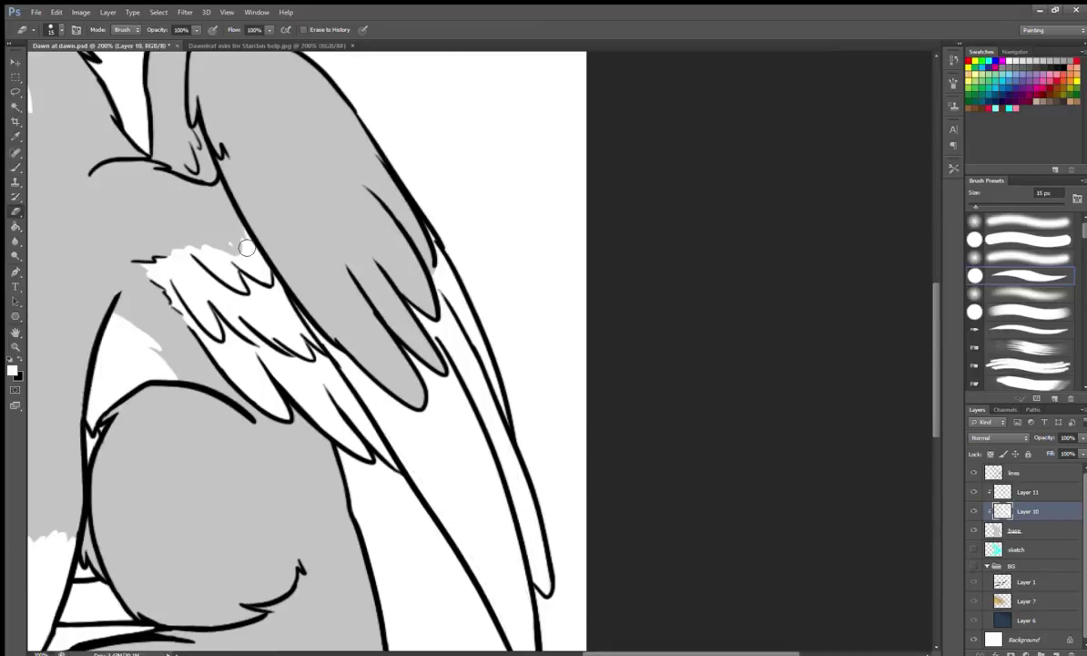
pyautogui.scroll(2, 253, 299)
pyautogui.hscroll(-1, 252, 299)
pyautogui.scroll(-3, 135, 227)
pyautogui.hscroll(1, 135, 227)
pyautogui.press('b')
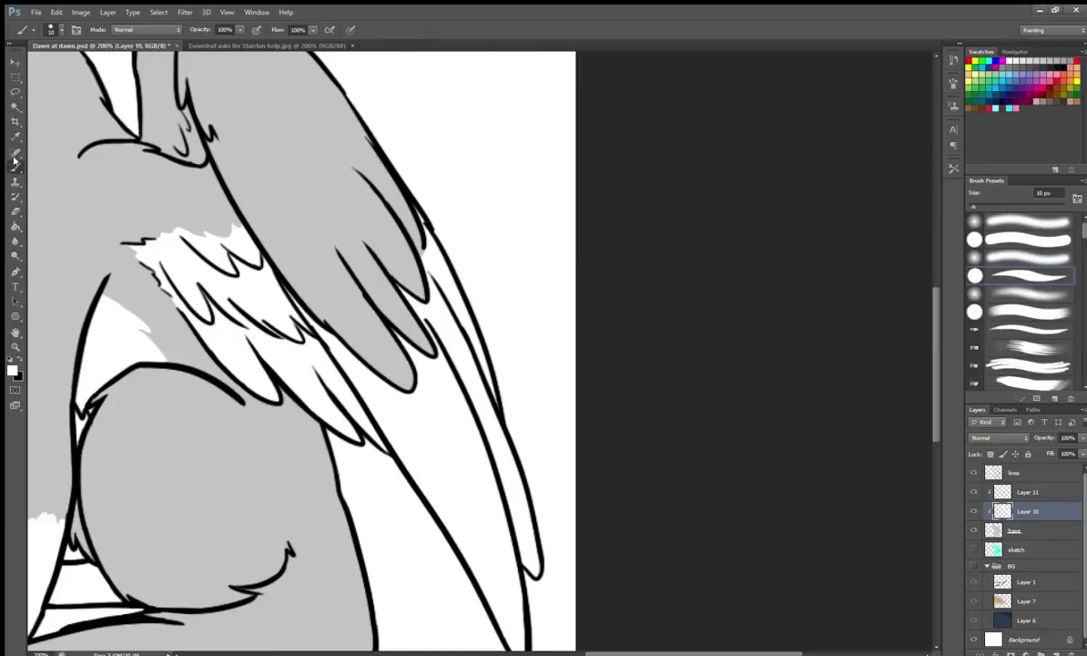
# Paint the tail tip white with a jagged fur edge.
pyautogui.scroll(-3, 182, 396)
pyautogui.hscroll(-2, 182, 396)
pyautogui.moveTo(168, 393)
pyautogui.mouseDown()
pyautogui.moveTo(241, 480)
pyautogui.moveTo(126, 508)
pyautogui.mouseUp()
pyautogui.moveTo(123, 496)
pyautogui.mouseDown()
pyautogui.moveTo(116, 458)
pyautogui.moveTo(171, 402)
pyautogui.mouseUp()
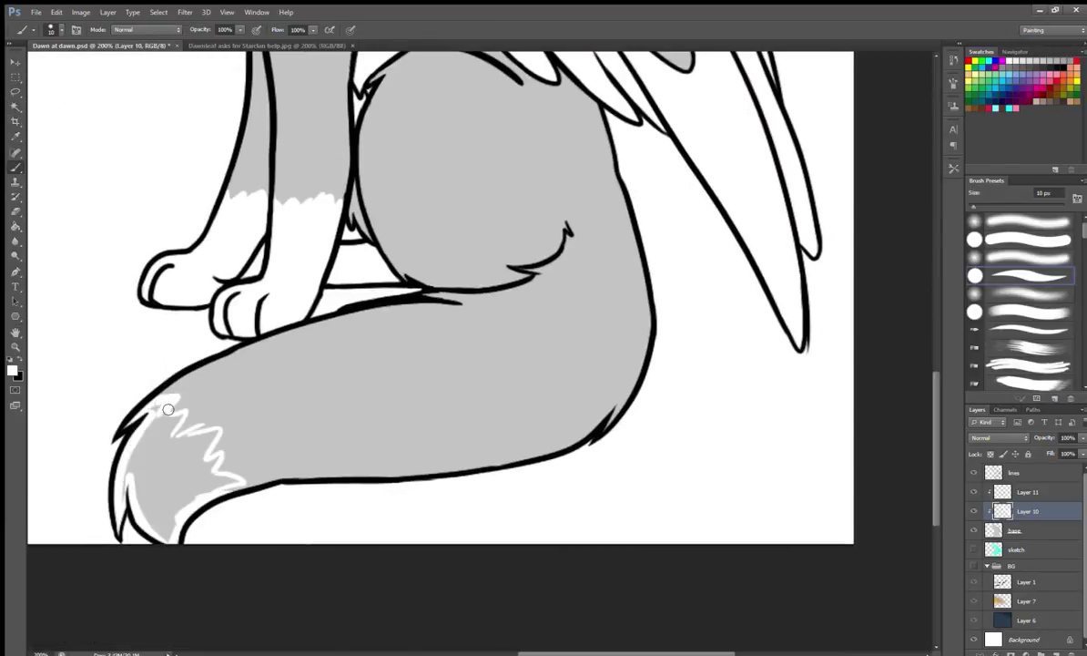
pyautogui.moveTo(120, 428); pyautogui.dragTo(137, 490)
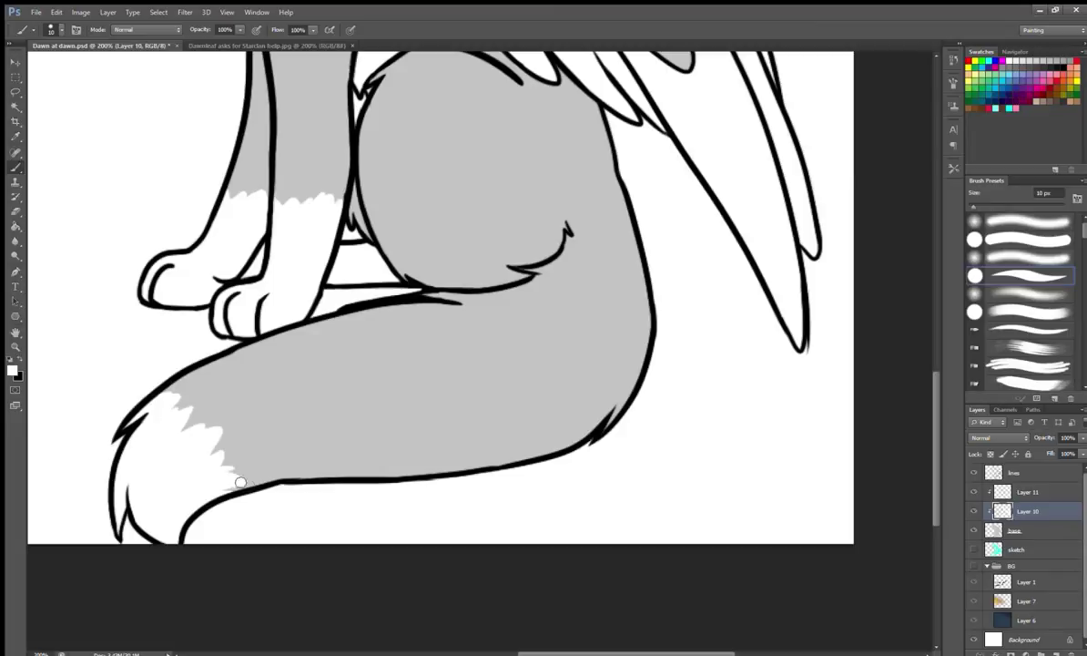
# Add a clipped layer for the stripes and sample the darker grey from the reference image.
pyautogui.scroll(2, 300, 512)
pyautogui.hscroll(-1, 301, 512)
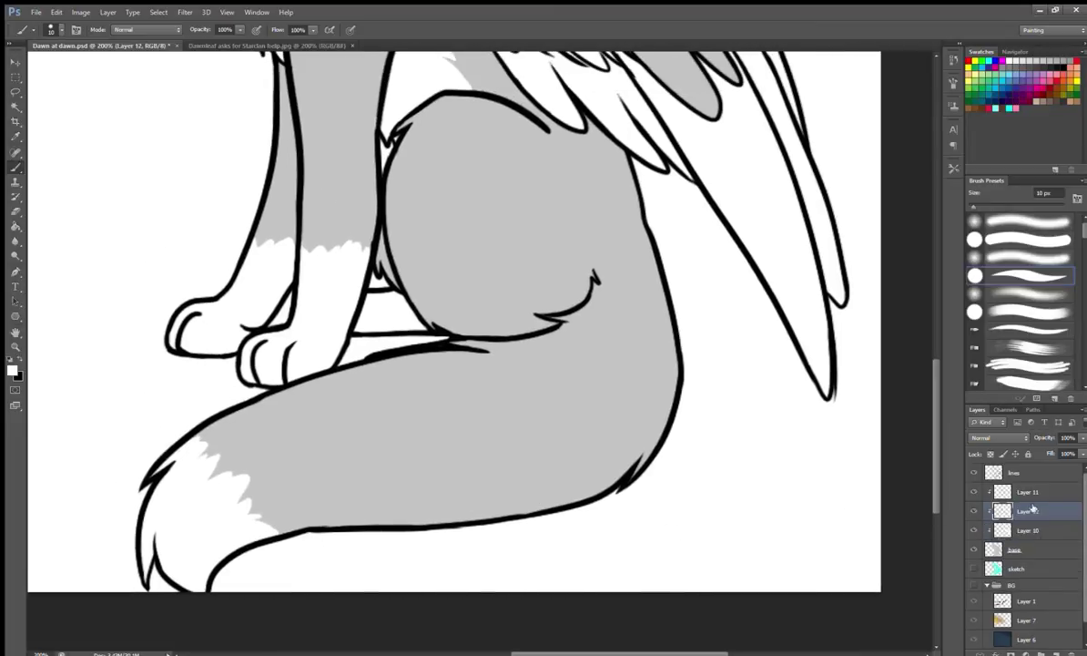
pyautogui.press('i')
pyautogui.hotkey('ctrl', 'Tab')
pyautogui.click(367, 211)
pyautogui.hotkey('ctrl', 'Tab')
pyautogui.press('b')
# Paint darker grey tips and stripes on both ears on Layer 12, checking the reference image.
pyautogui.scroll(5, 328, 417)
pyautogui.moveTo(401, 119); pyautogui.dragTo(431, 149)
pyautogui.moveTo(364, 137); pyautogui.dragTo(352, 155)
pyautogui.hotkey('ctrl', 'Tab')
pyautogui.hotkey('ctrl', 'Tab')
pyautogui.hotkey('ctrl', 'Tab')
pyautogui.hotkey('ctrl', 'Tab')
pyautogui.moveTo(427, 194)
pyautogui.mouseDown()
pyautogui.moveTo(468, 206)
pyautogui.moveTo(481, 258)
pyautogui.mouseUp()
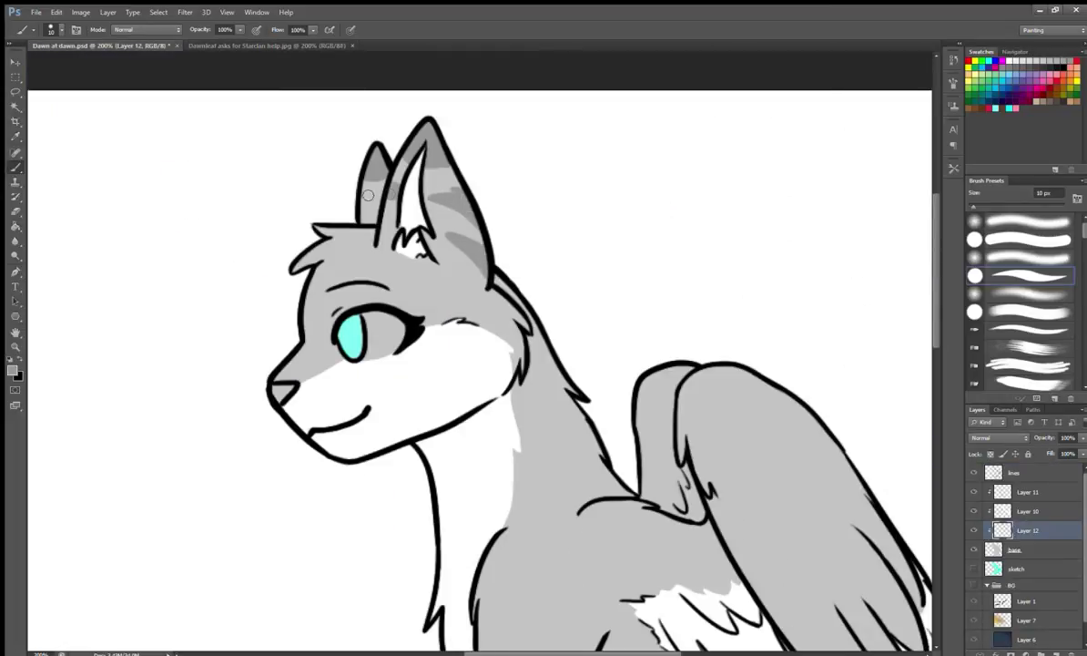
# Refine the shape of the ear stripes with the eraser.
pyautogui.scroll(1, 416, 233)
pyautogui.hscroll(1, 416, 232)
pyautogui.press('e')
pyautogui.moveTo(333, 205)
pyautogui.mouseDown()
pyautogui.moveTo(462, 259)
pyautogui.moveTo(401, 274)
pyautogui.moveTo(441, 270)
pyautogui.mouseUp()
pyautogui.press('b')
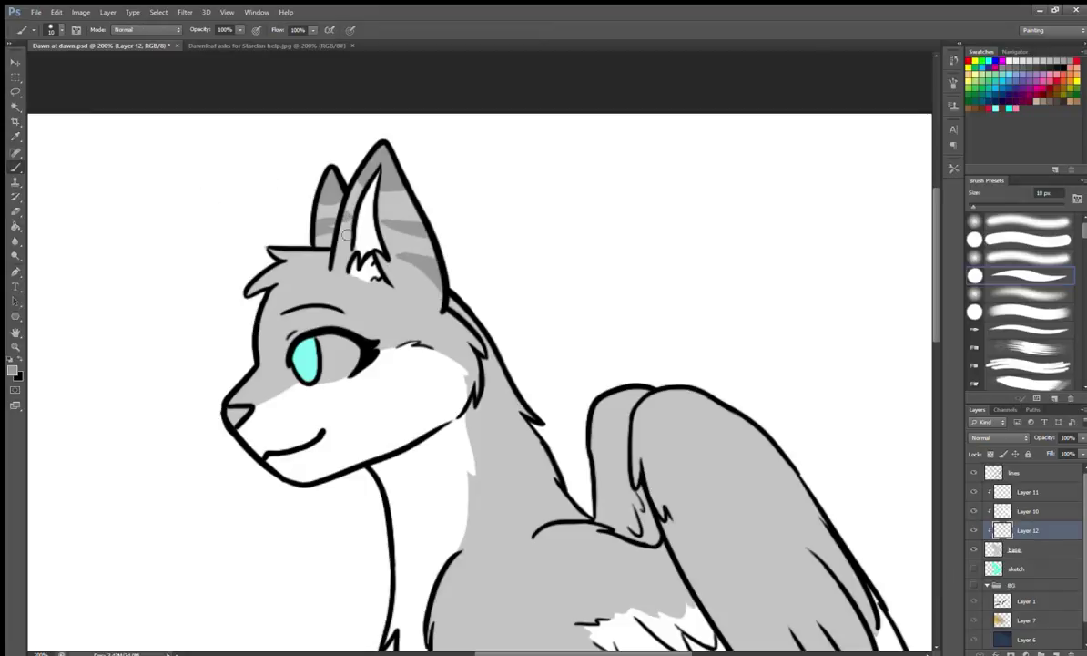
# Paint tapered stripes behind the eye and across the white cheek, moving Layer 12 above Layer 10.
pyautogui.scroll(-1, 347, 233)
pyautogui.hscroll(1, 346, 233)
pyautogui.moveTo(344, 318)
pyautogui.mouseDown()
pyautogui.moveTo(417, 301)
pyautogui.moveTo(337, 309)
pyautogui.mouseUp()
pyautogui.press('e')
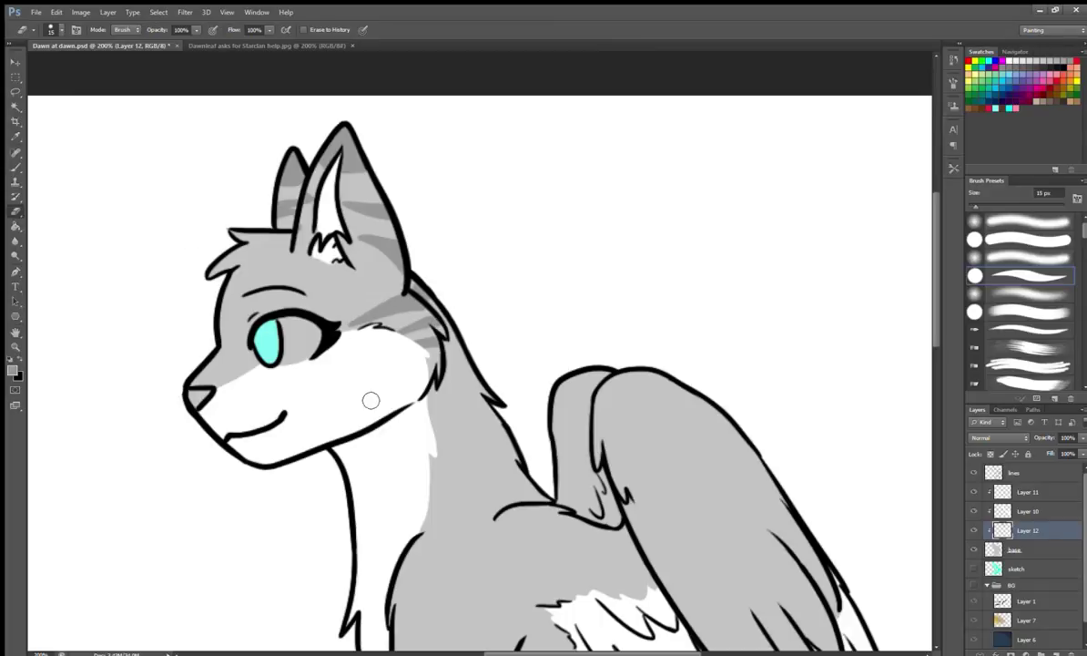
pyautogui.hotkey('ctrl', ']')
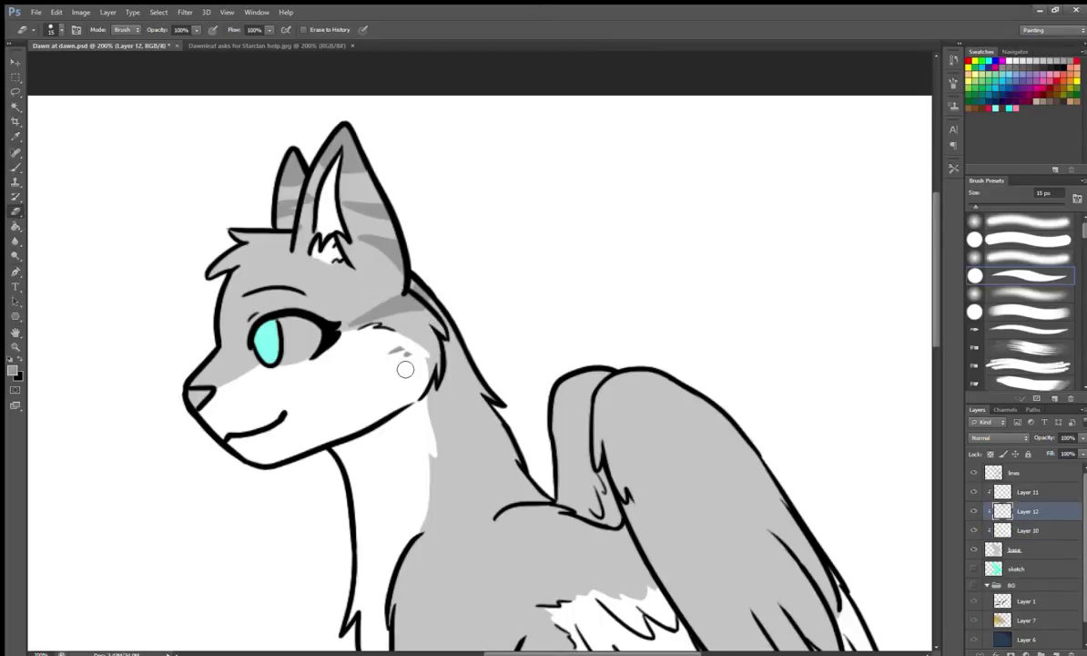
pyautogui.press('b')
pyautogui.moveTo(417, 317); pyautogui.dragTo(355, 351)
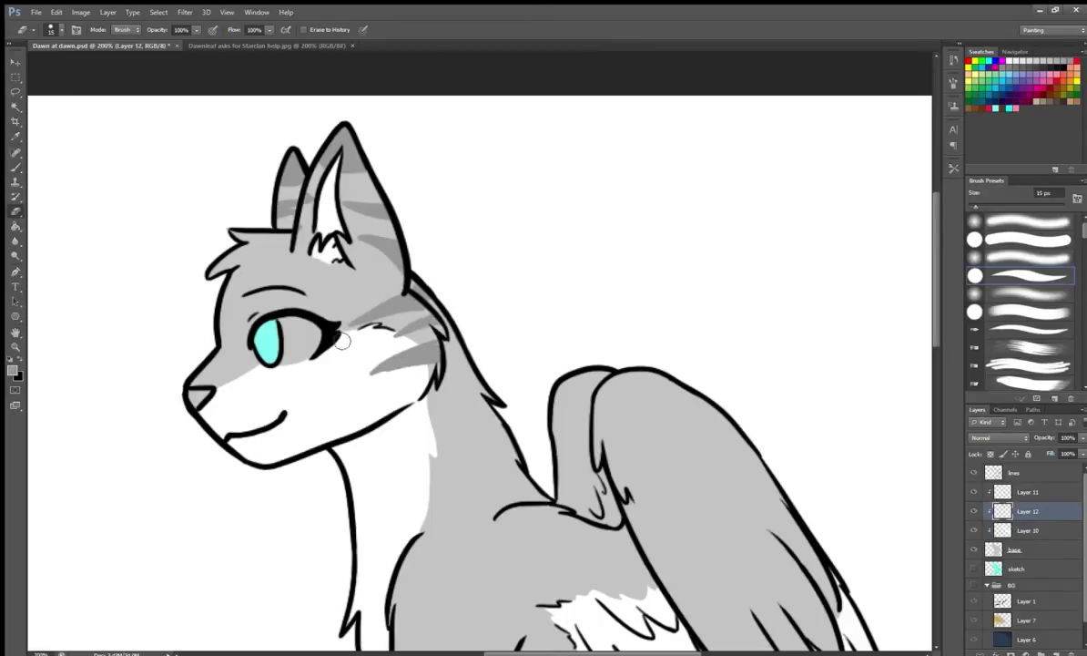
# Paint a series of tapered darker grey stripes down the back of the neck.
pyautogui.scroll(-1, 468, 388)
pyautogui.hscroll(1, 468, 388)
pyautogui.hscroll(1, 468, 389)
pyautogui.scroll(-3, 468, 389)
pyautogui.moveTo(453, 314); pyautogui.dragTo(373, 346)
pyautogui.moveTo(464, 328)
pyautogui.mouseDown()
pyautogui.moveTo(360, 397)
pyautogui.moveTo(380, 381)
pyautogui.mouseUp()
pyautogui.moveTo(455, 339); pyautogui.dragTo(387, 327)
pyautogui.moveTo(458, 320); pyautogui.dragTo(424, 326)
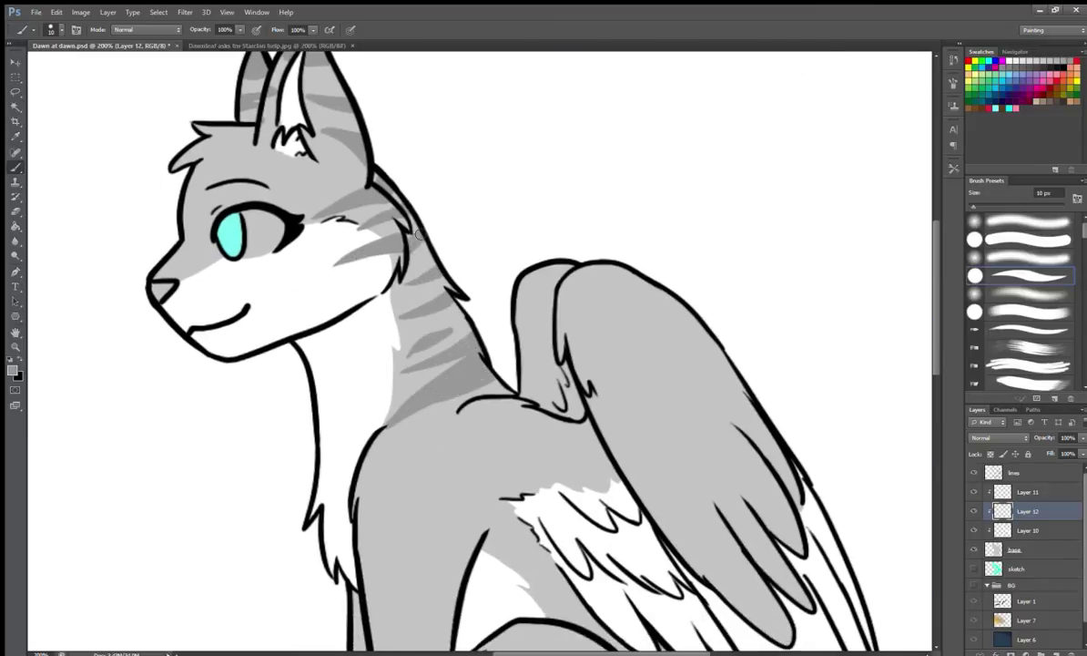
# Trim the neck stripes with the eraser and add a darker grey stripe on the forehead.
pyautogui.press('e')
pyautogui.moveTo(401, 364)
pyautogui.mouseDown()
pyautogui.moveTo(378, 389)
pyautogui.moveTo(466, 369)
pyautogui.mouseUp()
pyautogui.scroll(2, 405, 346)
pyautogui.press('b')
pyautogui.moveTo(403, 332); pyautogui.dragTo(411, 353)
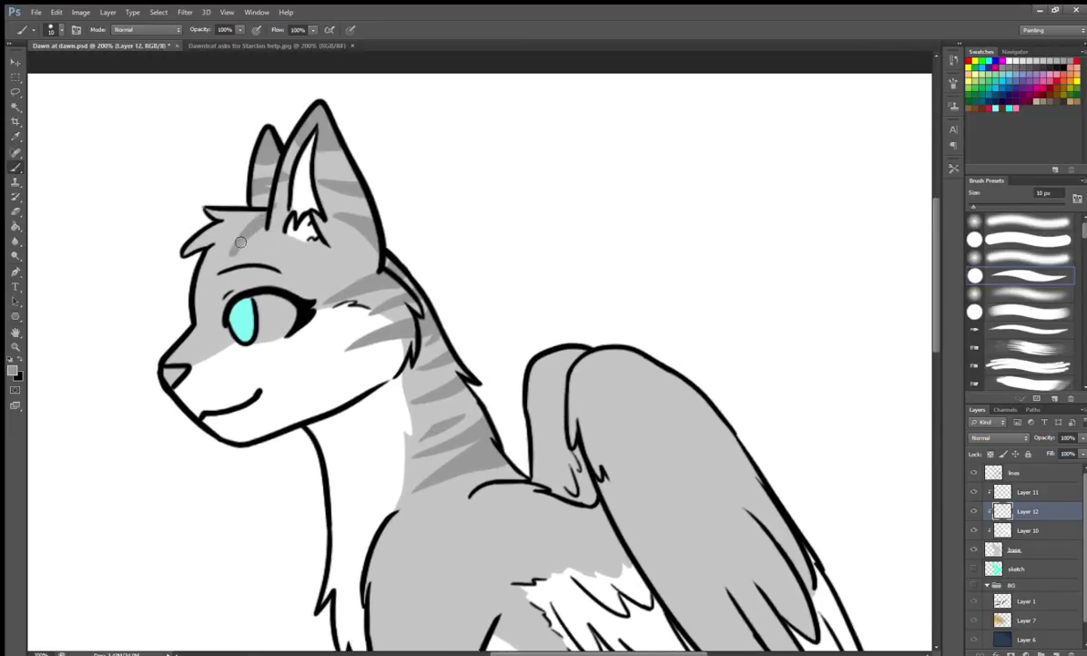
# Check the reference image and paint curved darker grey stripes on the shoulder and upper front leg.
pyautogui.hotkey('ctrl', 'Tab')
pyautogui.hotkey('ctrl', 'Tab')
pyautogui.moveTo(273, 319); pyautogui.dragTo(190, 61)
pyautogui.moveTo(300, 278); pyautogui.dragTo(393, 337)
pyautogui.moveTo(268, 305); pyautogui.dragTo(319, 278)
pyautogui.moveTo(391, 382); pyautogui.dragTo(336, 356)
pyautogui.moveTo(390, 405); pyautogui.dragTo(335, 387)
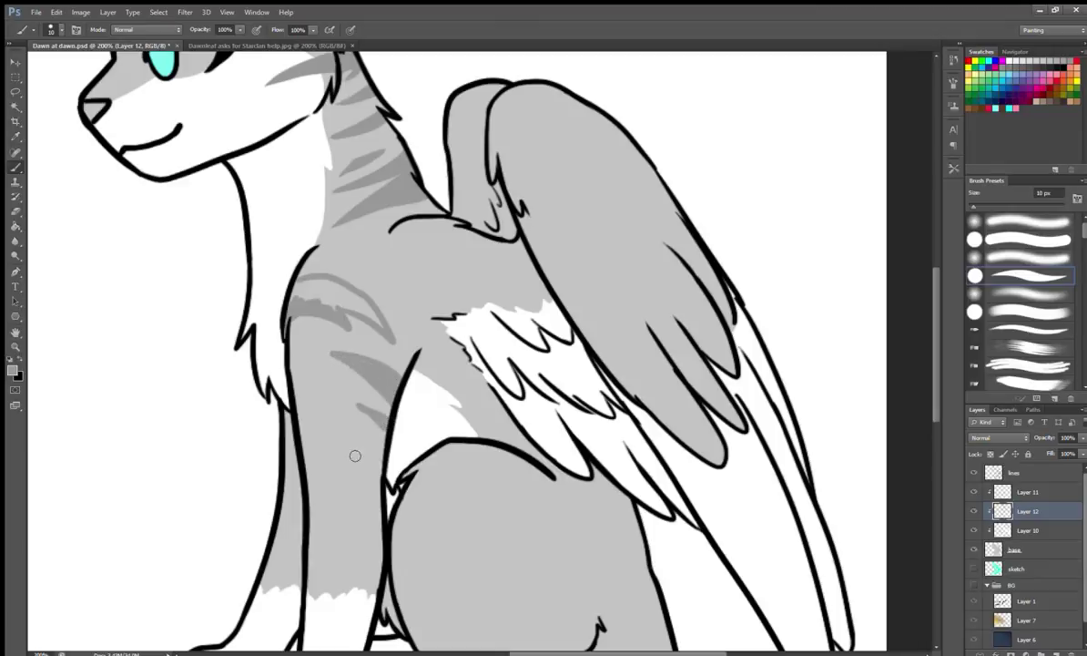
pyautogui.moveTo(359, 435); pyautogui.dragTo(301, 444)
pyautogui.moveTo(364, 373); pyautogui.dragTo(315, 387)
pyautogui.press('e')
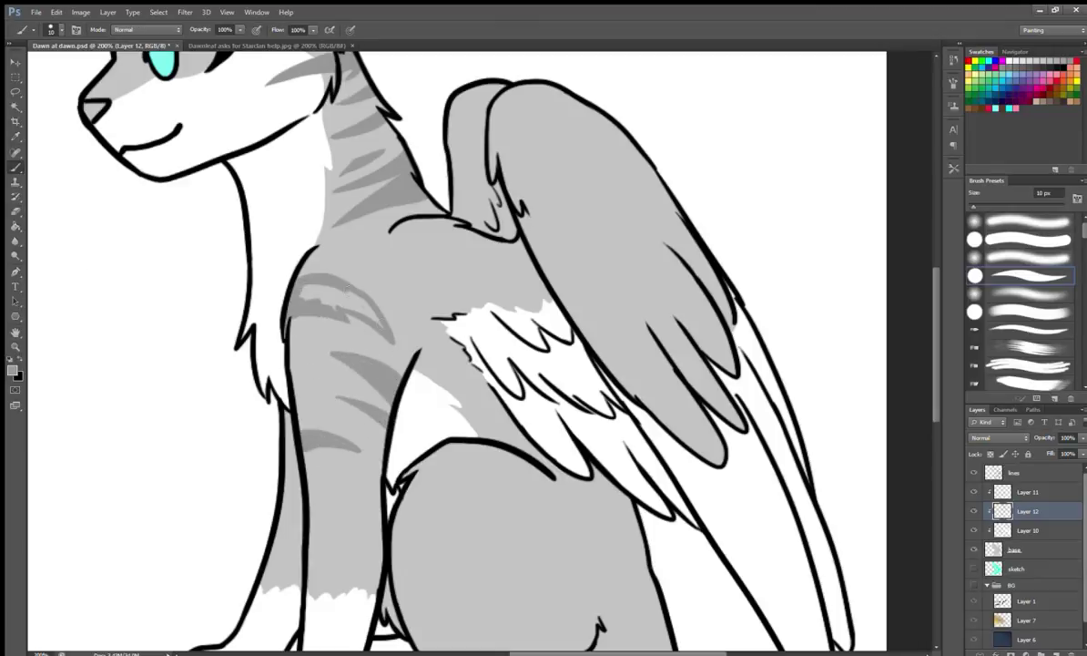
# Select a stripe on the upper front leg with the Lasso and adjust it with Free Transform.
pyautogui.scroll(-3, 346, 300)
pyautogui.press('l')
pyautogui.moveTo(330, 277); pyautogui.dragTo(381, 310)
pyautogui.hotkey('ctrl', 't')
pyautogui.press('Return')
pyautogui.hotkey('ctrl', 'd')
pyautogui.press('b')
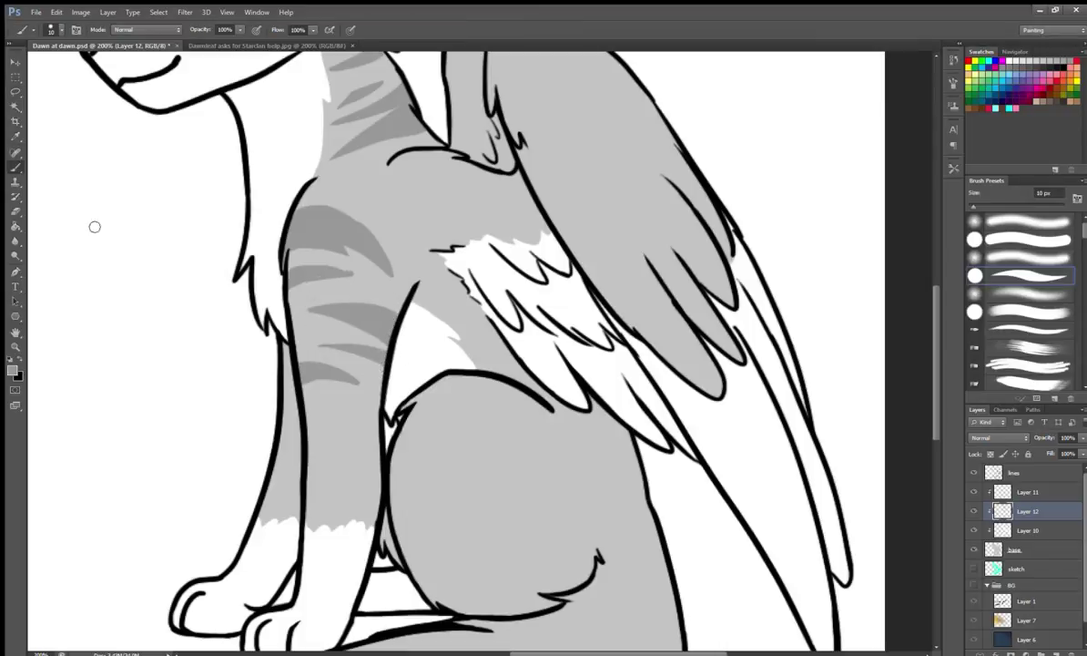
# Paint darker grey stripes down both front legs to the socks and tidy them with the eraser.
pyautogui.press('e')
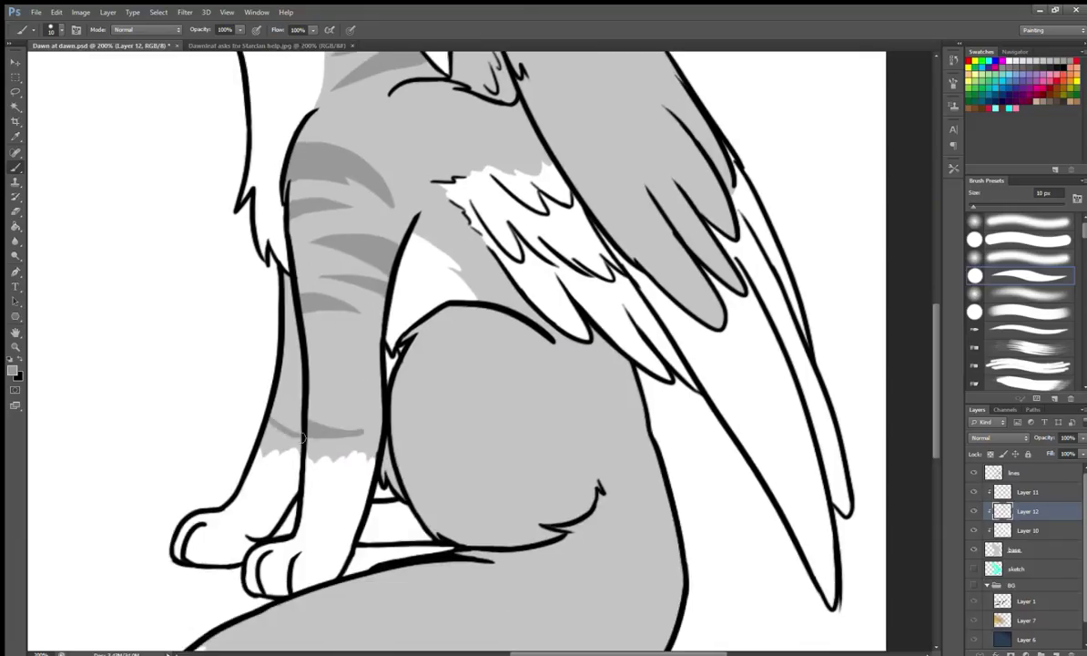
pyautogui.moveTo(264, 406); pyautogui.dragTo(359, 386)
pyautogui.moveTo(286, 329); pyautogui.dragTo(355, 314)
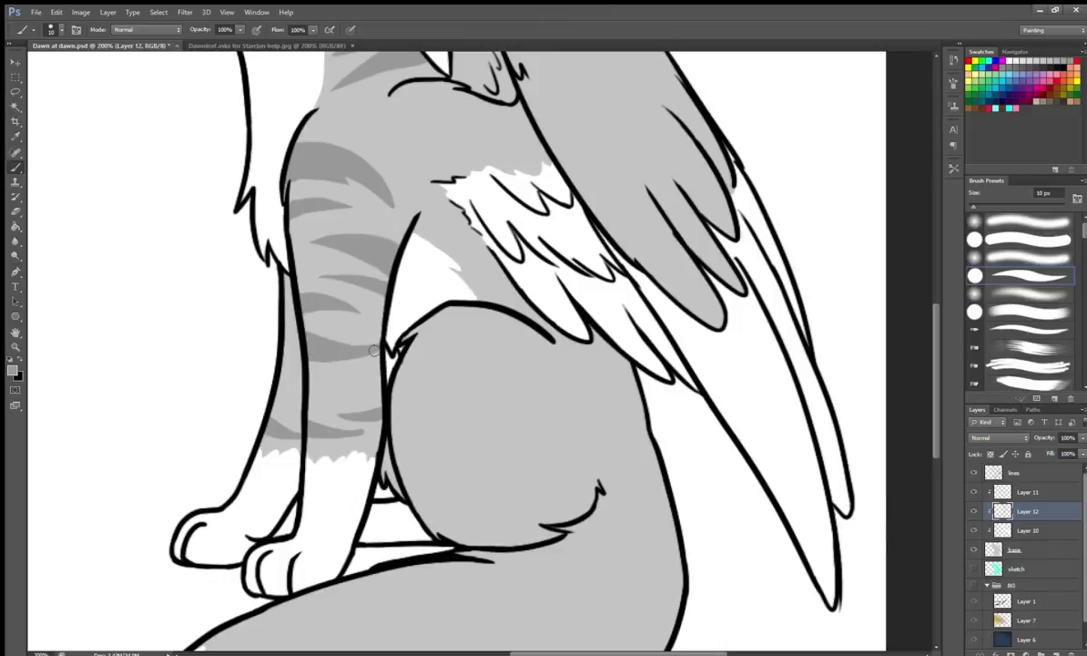
pyautogui.moveTo(310, 360); pyautogui.dragTo(356, 340)
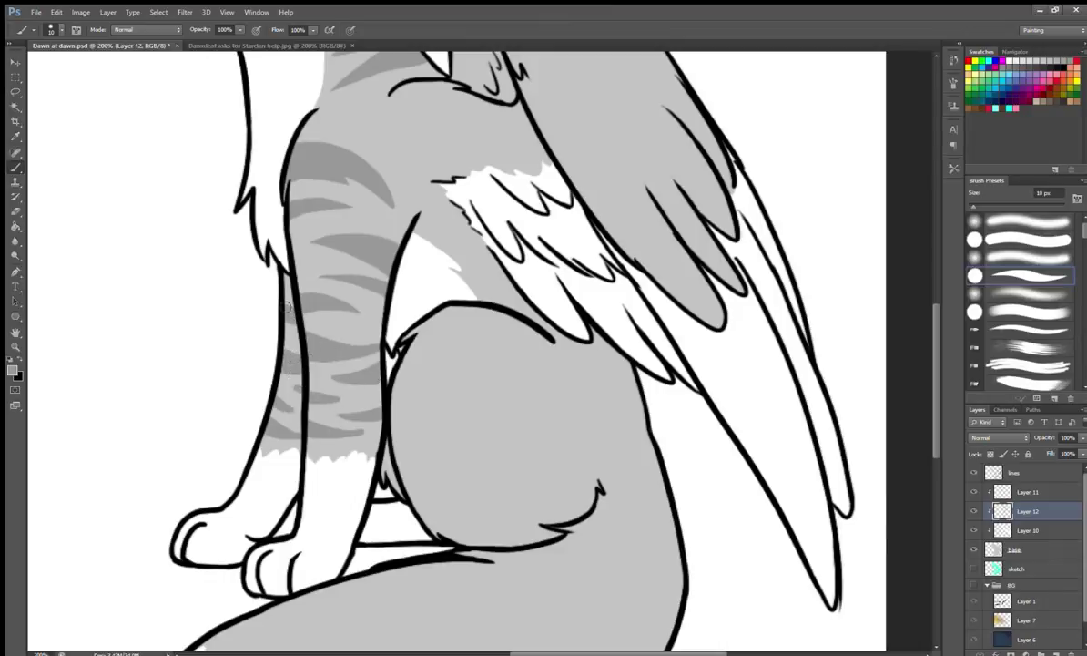
pyautogui.press('e')
pyautogui.moveTo(268, 321); pyautogui.dragTo(223, 442)
pyautogui.moveTo(296, 455)
pyautogui.mouseDown()
pyautogui.moveTo(297, 350)
pyautogui.moveTo(203, 497)
pyautogui.mouseUp()
# Paint curved darker grey stripes on the back between the shoulder and the wing base.
pyautogui.press('b')
pyautogui.moveTo(296, 227); pyautogui.dragTo(308, 269)
pyautogui.moveTo(362, 294); pyautogui.dragTo(349, 375)
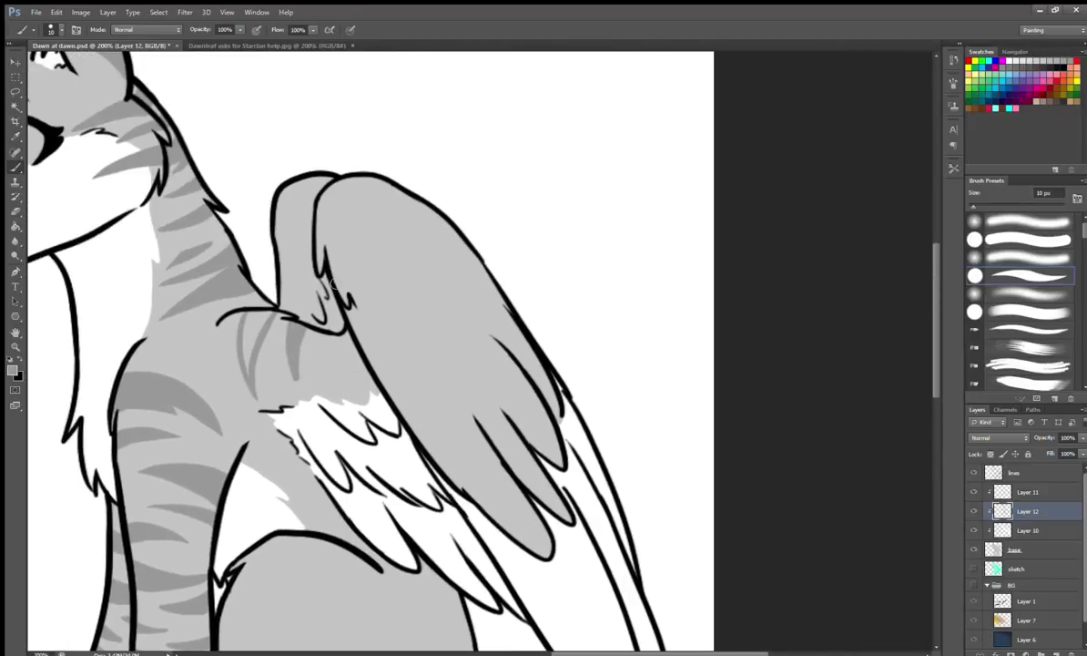
# Paint a jagged stripe and several thinner curved stripes across the upper part of the wings.
pyautogui.moveTo(351, 273); pyautogui.dragTo(446, 264)
pyautogui.moveTo(403, 307); pyautogui.dragTo(425, 341)
pyautogui.moveTo(317, 235); pyautogui.dragTo(392, 223)
pyautogui.moveTo(314, 256); pyautogui.dragTo(392, 227)
pyautogui.moveTo(321, 233); pyautogui.dragTo(401, 218)
pyautogui.moveTo(335, 248)
pyautogui.mouseDown()
pyautogui.moveTo(362, 249)
pyautogui.moveTo(369, 283)
pyautogui.moveTo(406, 292)
pyautogui.moveTo(363, 294)
pyautogui.moveTo(395, 255)
pyautogui.moveTo(346, 283)
pyautogui.mouseUp()
# Erase the thin stripes above the jagged stripe on the near wing.
pyautogui.press('e')
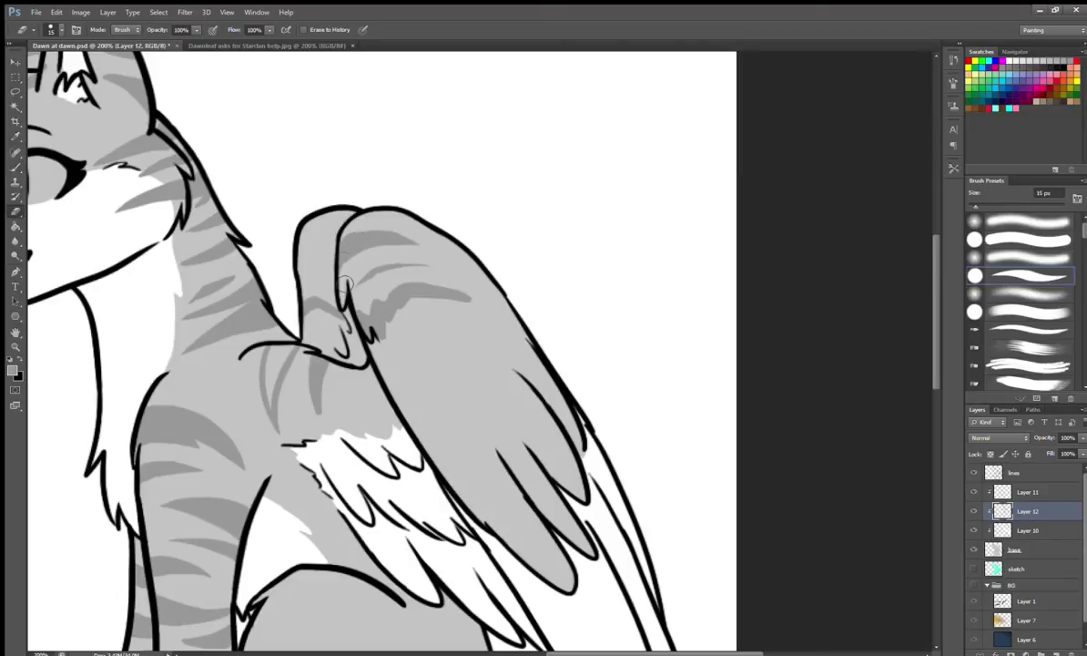
pyautogui.moveTo(441, 272); pyautogui.dragTo(408, 292)
pyautogui.press('b')
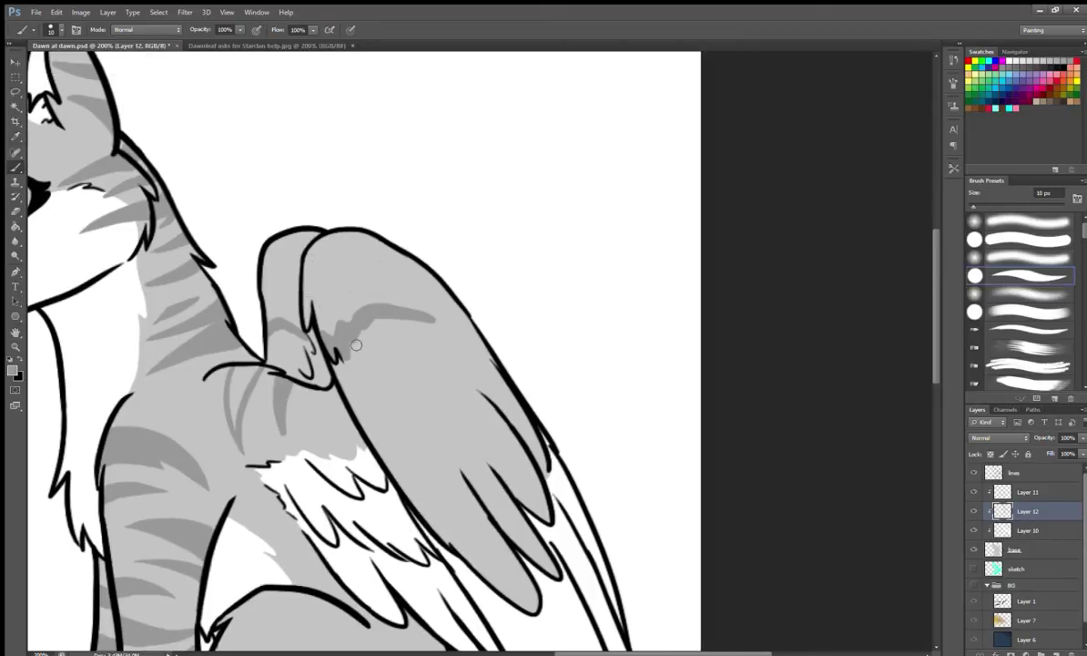
# Fill in the back stripes, add small ones beside the wing base and trim their ends with the eraser.
pyautogui.moveTo(185, 417); pyautogui.dragTo(200, 357)
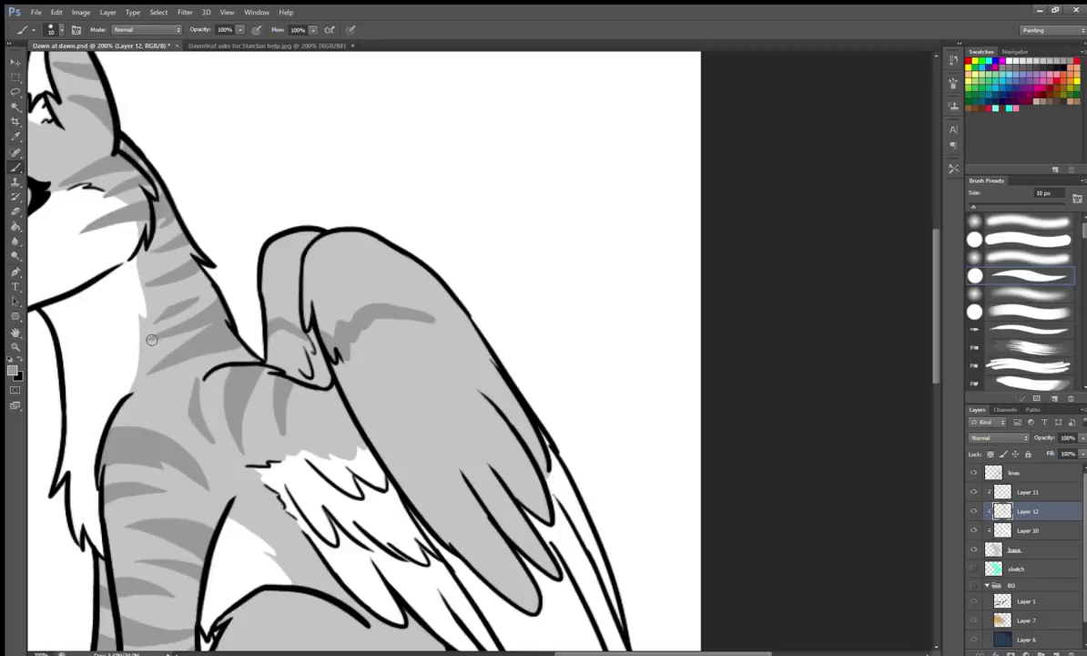
pyautogui.moveTo(317, 406); pyautogui.dragTo(297, 365)
pyautogui.press('e')
pyautogui.moveTo(333, 442)
pyautogui.mouseDown()
pyautogui.moveTo(323, 413)
pyautogui.moveTo(320, 426)
pyautogui.mouseUp()
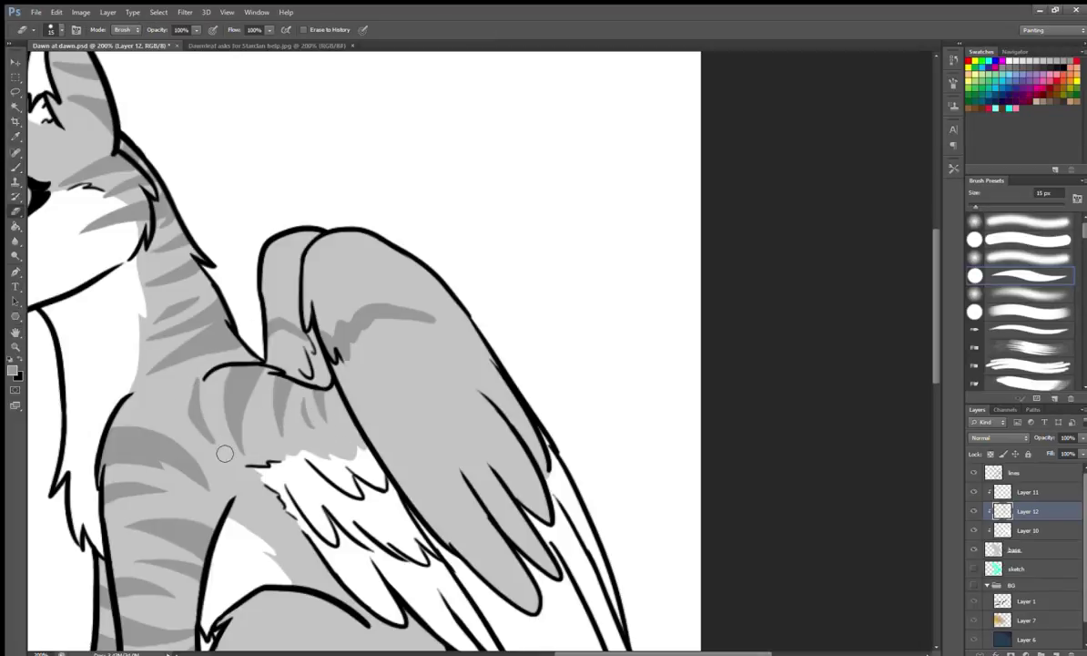
pyautogui.moveTo(236, 463); pyautogui.dragTo(136, 423)
pyautogui.press('b')
pyautogui.moveTo(356, 273)
pyautogui.mouseDown()
pyautogui.moveTo(324, 385)
pyautogui.moveTo(285, 336)
pyautogui.mouseUp()
pyautogui.scroll(3, 364, 270)
pyautogui.hotkey('ctrl', 'alt', 'z')
pyautogui.hotkey('ctrl', 'alt', 'z')
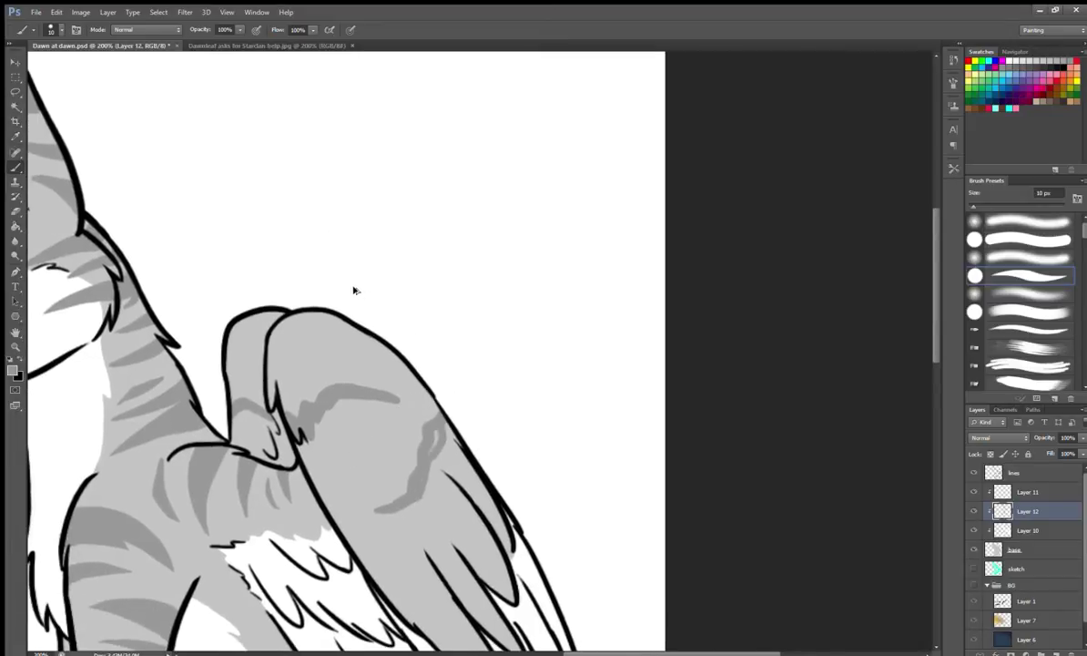
# Paint curved darker grey stripes over the top of both wings.
pyautogui.scroll(-2, 358, 294)
pyautogui.moveTo(239, 239); pyautogui.dragTo(233, 254)
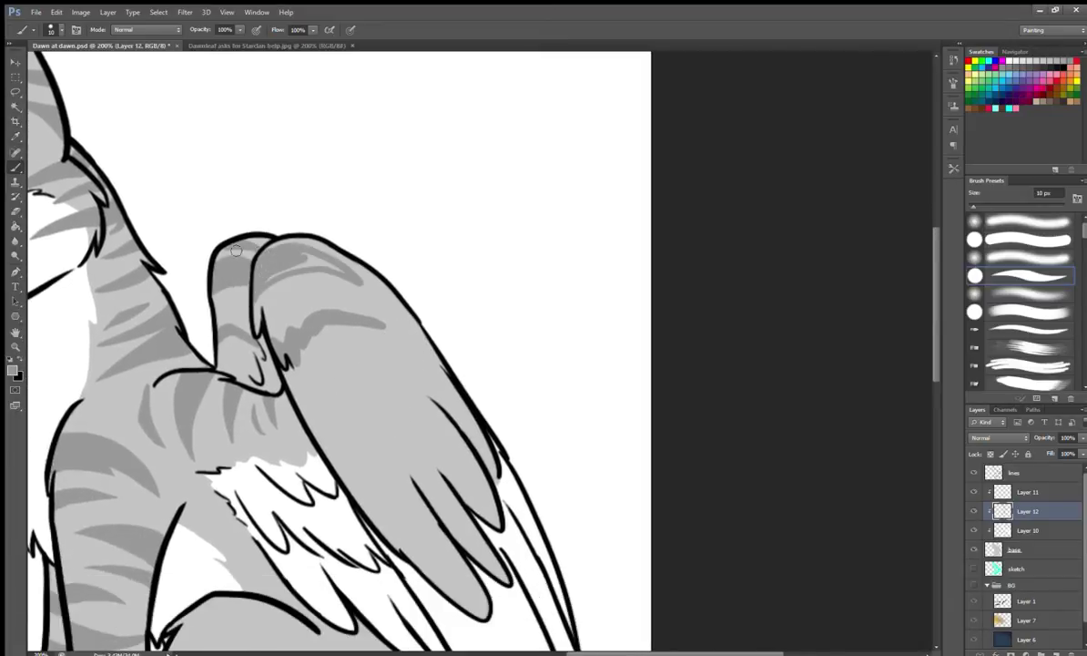
pyautogui.moveTo(300, 270)
pyautogui.mouseDown()
pyautogui.moveTo(319, 273)
pyautogui.moveTo(324, 317)
pyautogui.mouseUp()
pyautogui.hscroll(2, 323, 317)
pyautogui.press('e')
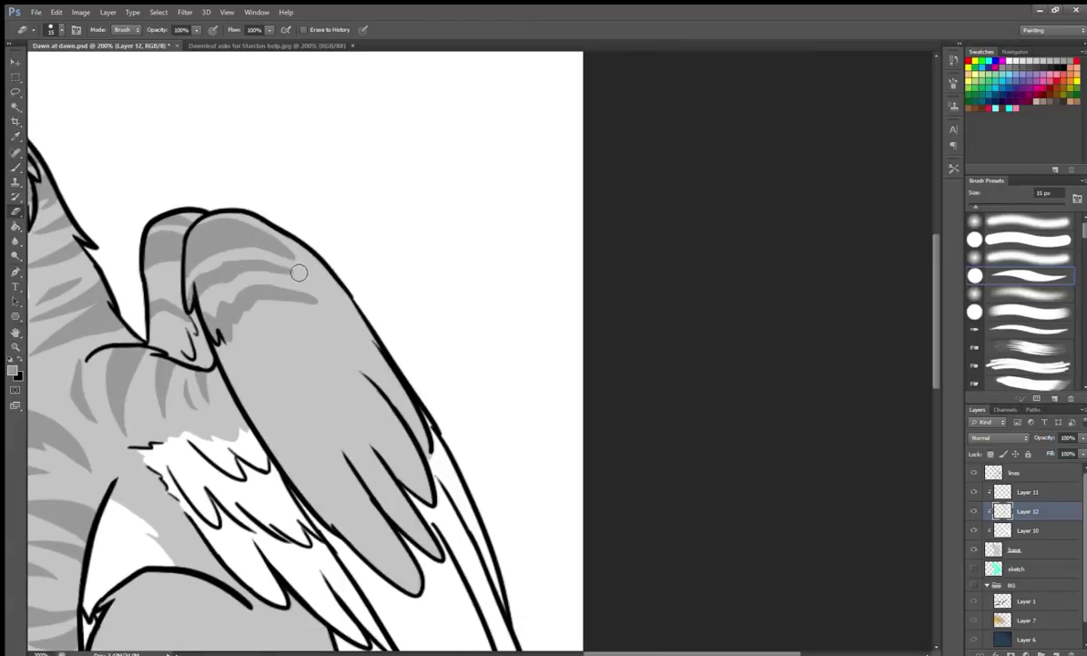
# Select the jagged stripe on the near wing, then flip and move it to the lower wing with Free Transform.
pyautogui.press('l')
pyautogui.moveTo(306, 289); pyautogui.dragTo(354, 405)
pyautogui.hotkey('ctrl', 't')
pyautogui.moveTo(395, 592)
pyautogui.mouseDown()
pyautogui.moveTo(335, 365)
pyautogui.moveTo(376, 320)
pyautogui.moveTo(310, 278)
pyautogui.moveTo(376, 328)
pyautogui.mouseUp()
pyautogui.press('Return')
pyautogui.hotkey('ctrl', 'd')
pyautogui.press('b')
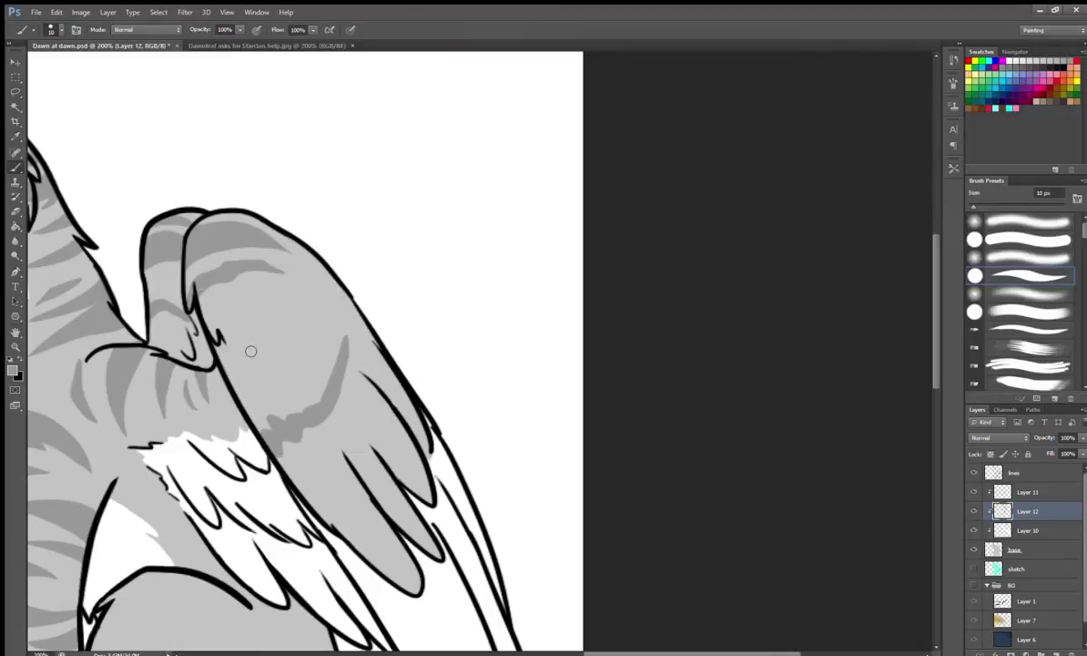
# Paint a second jagged stripe across the middle of the near wing and refine its edges with the eraser.
pyautogui.moveTo(251, 350); pyautogui.dragTo(301, 327)
pyautogui.press('e')
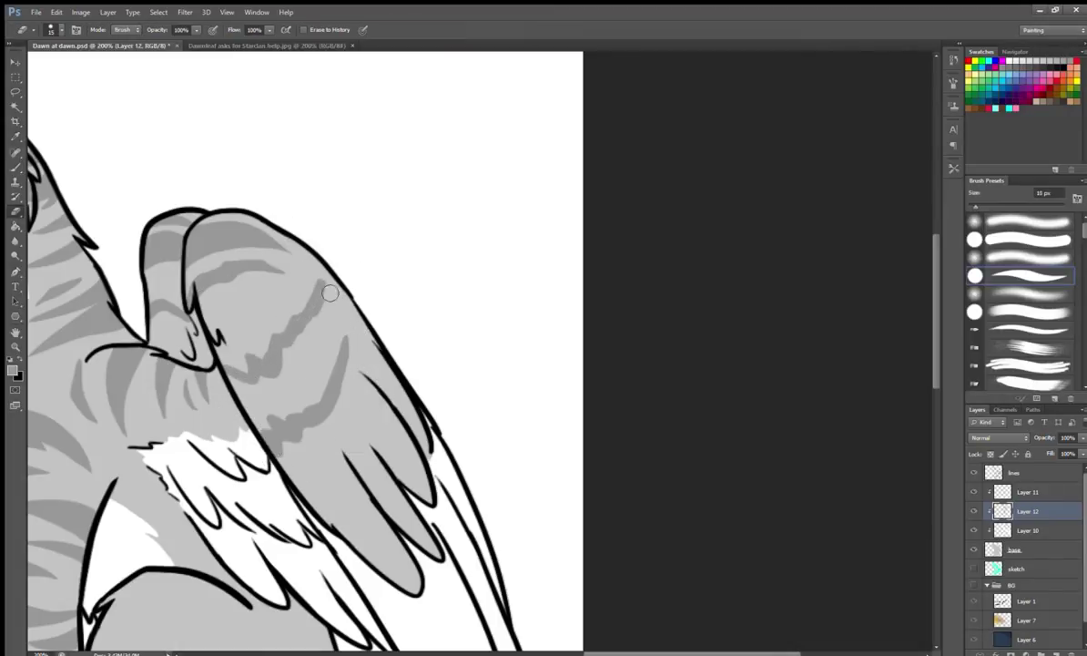
pyautogui.moveTo(276, 336); pyautogui.dragTo(244, 317)
pyautogui.press('b')
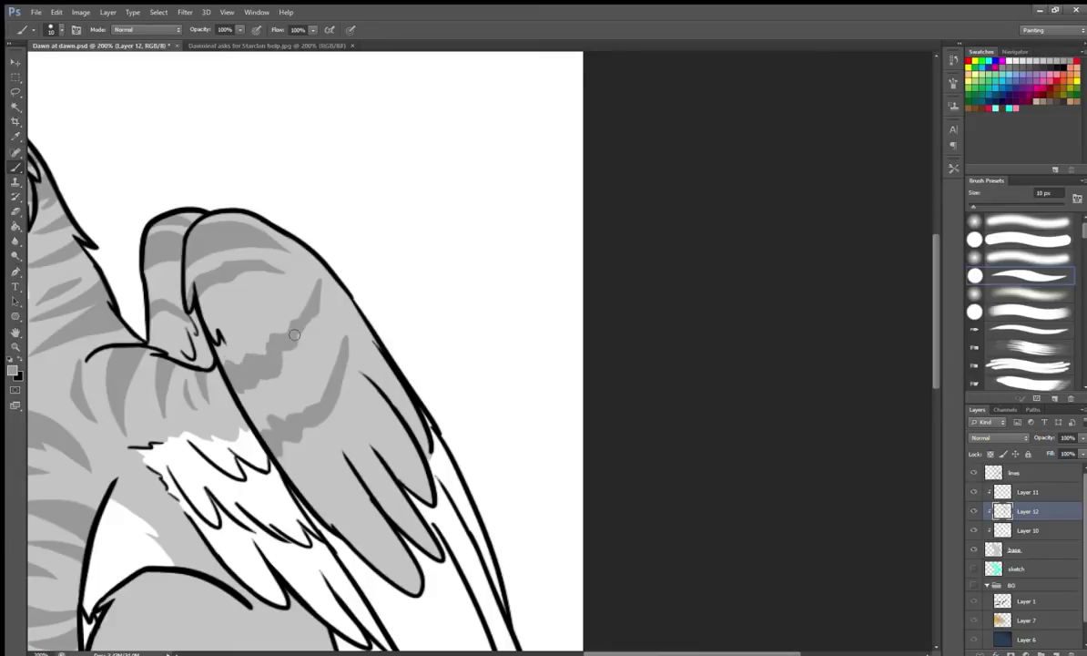
# Add a short jagged stripe between the upper and middle stripes of the near wing.
pyautogui.scroll(2, 240, 315)
pyautogui.moveTo(186, 298)
pyautogui.mouseDown()
pyautogui.moveTo(259, 278)
pyautogui.moveTo(205, 339)
pyautogui.mouseUp()
pyautogui.scroll(-1, 311, 371)
pyautogui.hscroll(-2, 310, 371)
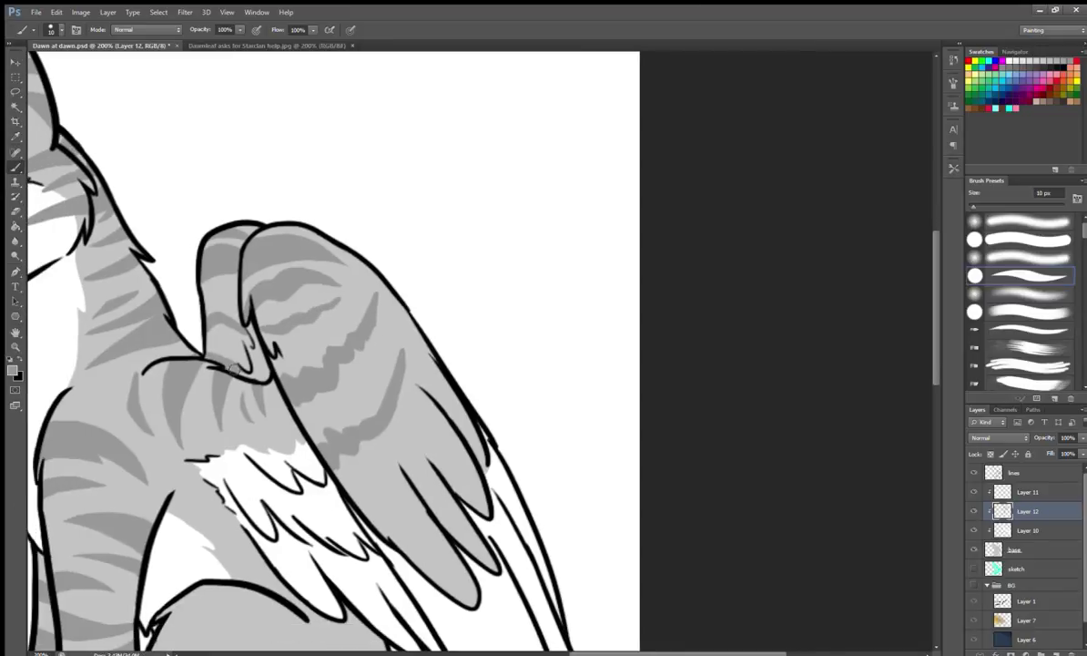
pyautogui.scroll(-10, 222, 352)
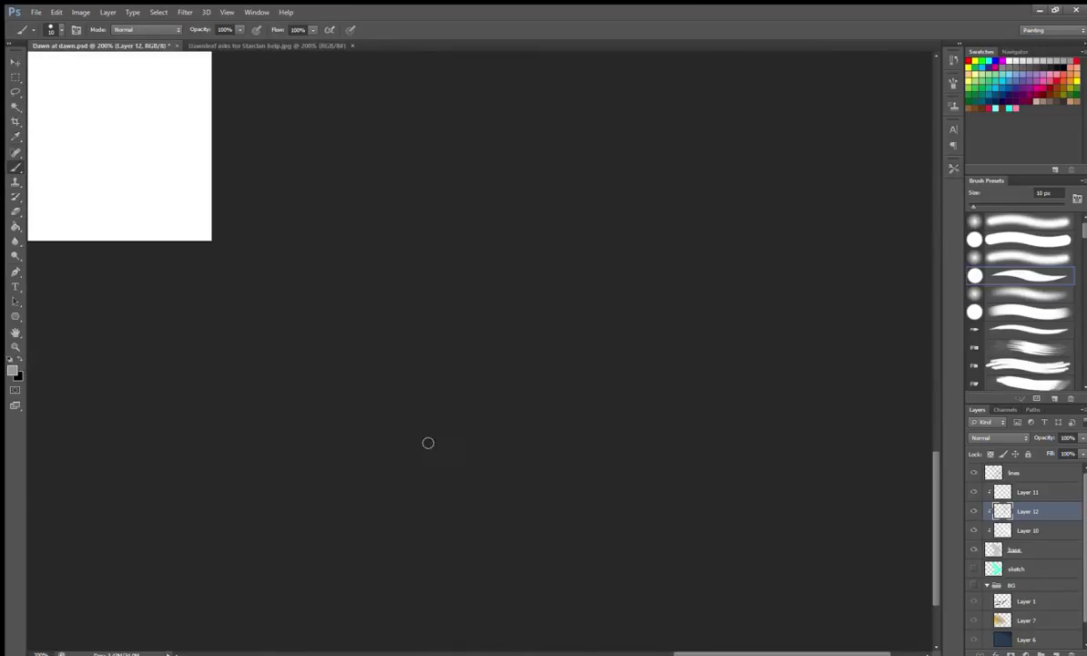
# Outline the jagged edge of a darker grey stripe across the tail, just behind the white tip.
pyautogui.hscroll(-5, 420, 390)
pyautogui.scroll(-3, 561, 431)
pyautogui.moveTo(314, 505); pyautogui.dragTo(244, 514)
pyautogui.moveTo(273, 474); pyautogui.dragTo(245, 510)
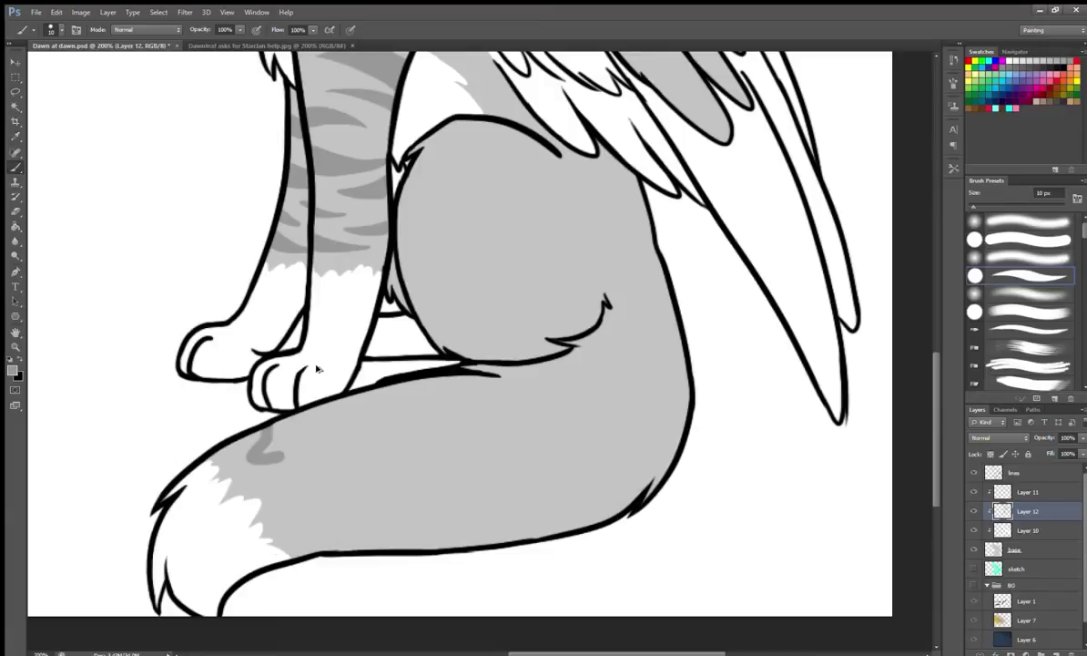
pyautogui.scroll(-2, 272, 413)
pyautogui.moveTo(272, 412); pyautogui.dragTo(334, 484)
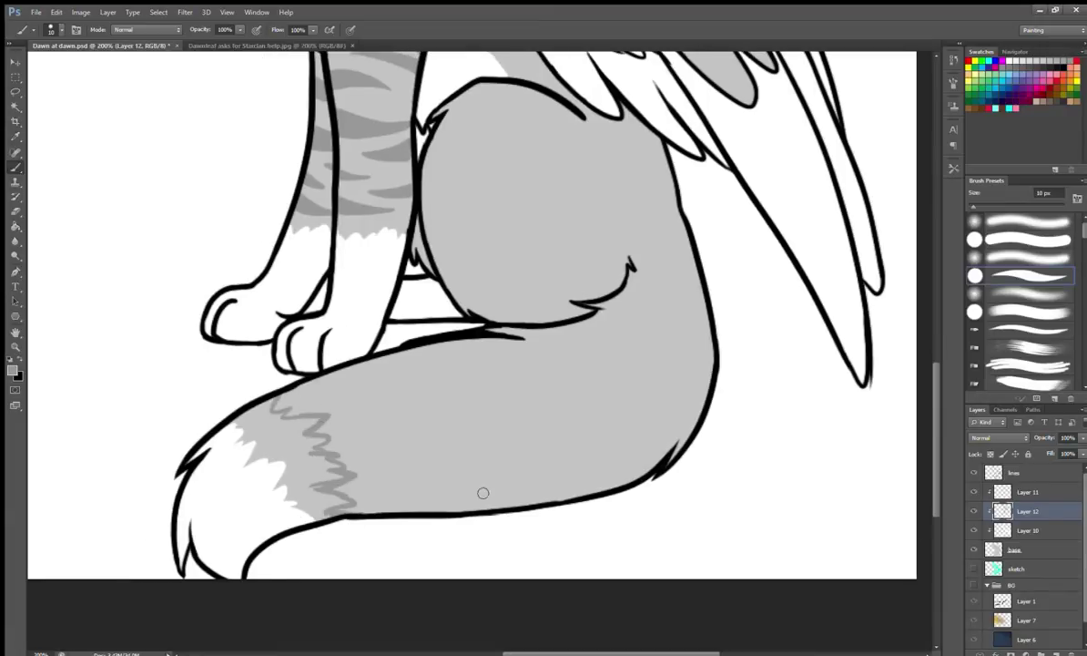
# Paint darker grey stripes on the flank between the foreleg and the wing feathers, refining their edges with the eraser.
pyautogui.scroll(5, 383, 388)
pyautogui.moveTo(437, 164); pyautogui.dragTo(450, 210)
pyautogui.press('e')
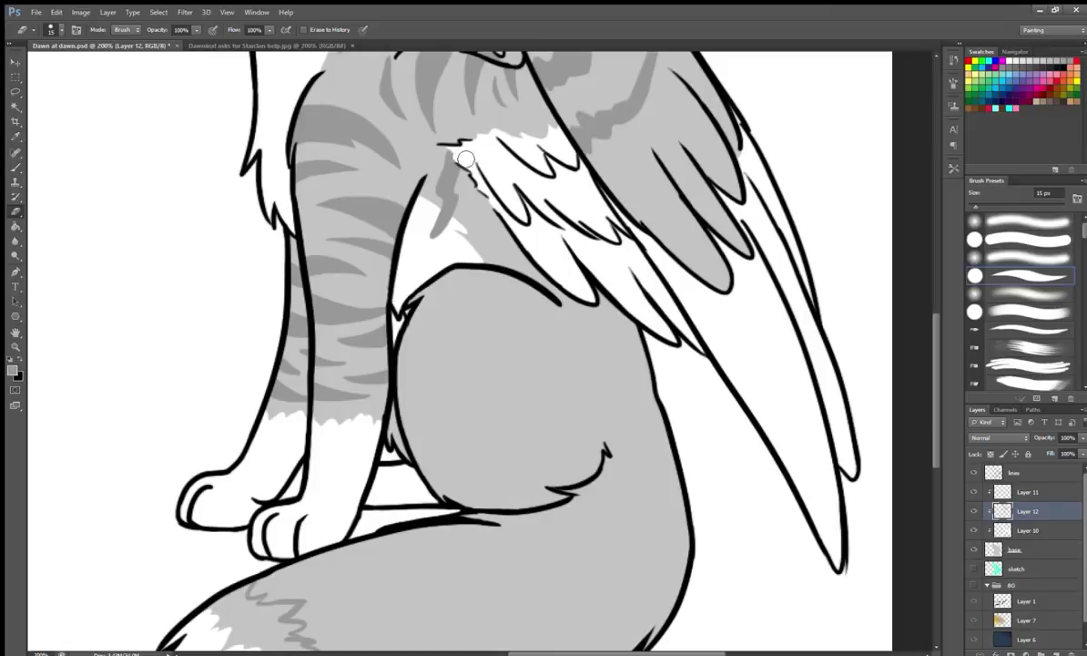
pyautogui.press('b')
pyautogui.scroll(2, 468, 225)
pyautogui.moveTo(437, 242); pyautogui.dragTo(492, 295)
pyautogui.hscroll(1, 464, 273)
pyautogui.moveTo(405, 294)
pyautogui.mouseDown()
pyautogui.moveTo(453, 317)
pyautogui.moveTo(417, 330)
pyautogui.moveTo(408, 273)
pyautogui.moveTo(419, 318)
pyautogui.moveTo(417, 309)
pyautogui.moveTo(486, 283)
pyautogui.mouseUp()
pyautogui.press('e')
pyautogui.press('b')
pyautogui.press('e')
pyautogui.hscroll(1, 437, 255)
pyautogui.press('b')
pyautogui.press('e')
# Paint tapered darker grey stripes from the back edge across the rear of the haunch and clean them with the eraser.
pyautogui.scroll(5, 466, 369)
pyautogui.scroll(-8, 376, 292)
pyautogui.hscroll(2, 376, 291)
pyautogui.press('b')
pyautogui.moveTo(508, 347)
pyautogui.mouseDown()
pyautogui.moveTo(406, 360)
pyautogui.moveTo(373, 353)
pyautogui.mouseUp()
pyautogui.moveTo(475, 302); pyautogui.dragTo(426, 314)
pyautogui.moveTo(469, 269); pyautogui.dragTo(391, 278)
pyautogui.moveTo(452, 335)
pyautogui.mouseDown()
pyautogui.moveTo(387, 344)
pyautogui.moveTo(449, 316)
pyautogui.mouseUp()
pyautogui.press('e')
pyautogui.press('b')
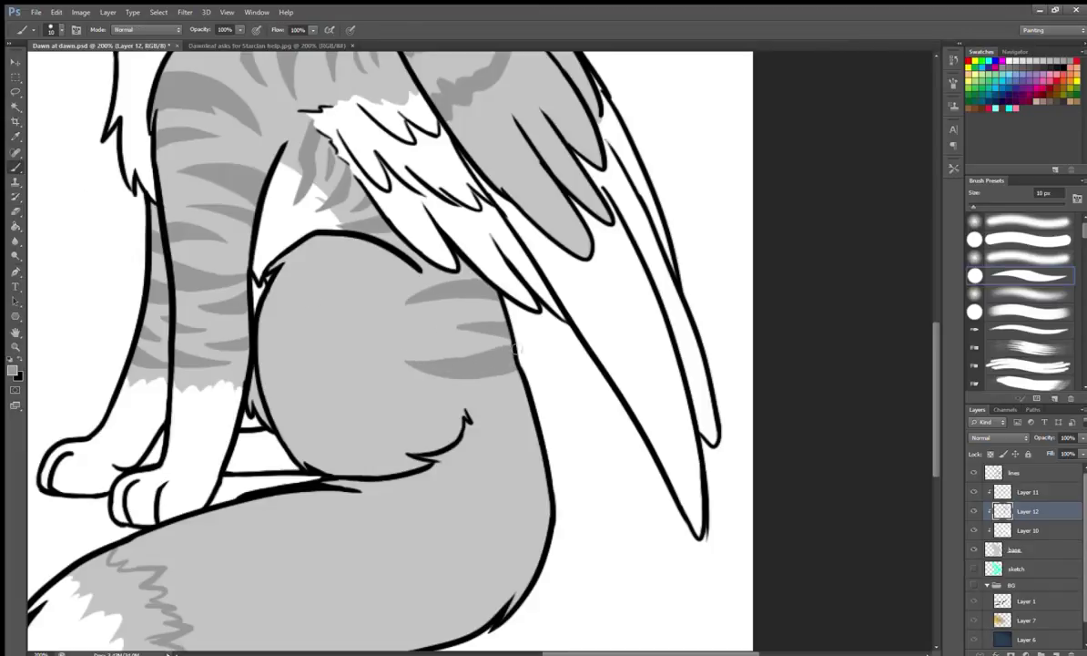
# Paint pointed darker grey stripes running down from the upper edge of the haunch and sharpen their ends with the eraser.
pyautogui.hscroll(-2, 382, 309)
pyautogui.moveTo(364, 237); pyautogui.dragTo(428, 337)
pyautogui.moveTo(401, 233); pyautogui.dragTo(382, 318)
pyautogui.moveTo(357, 232); pyautogui.dragTo(310, 268)
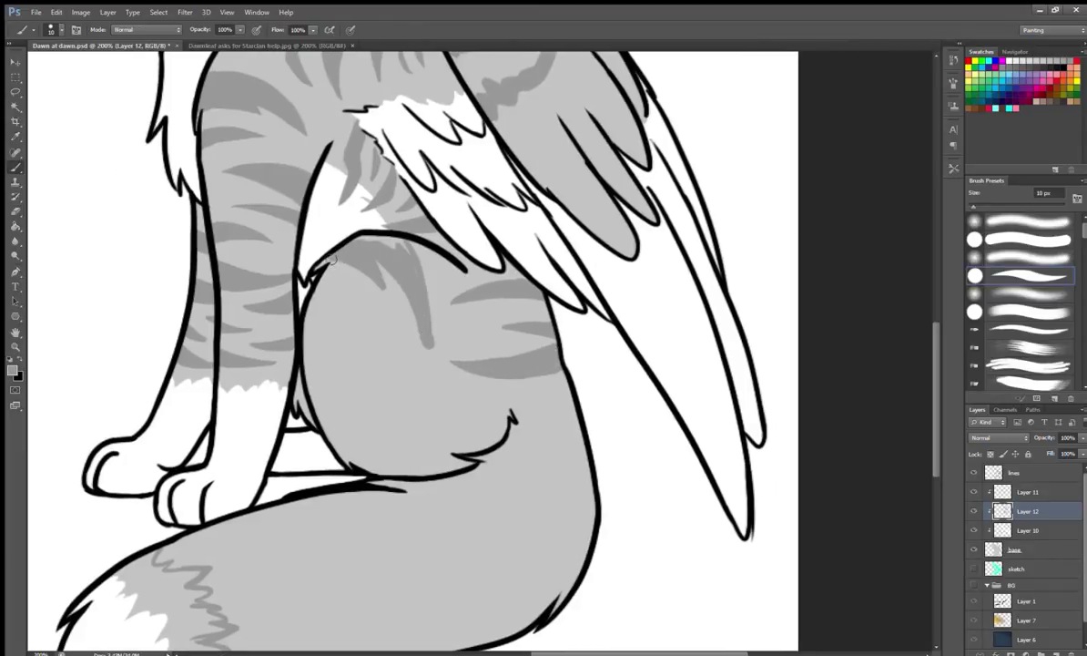
pyautogui.press('e')
pyautogui.hscroll(2, 273, 273)
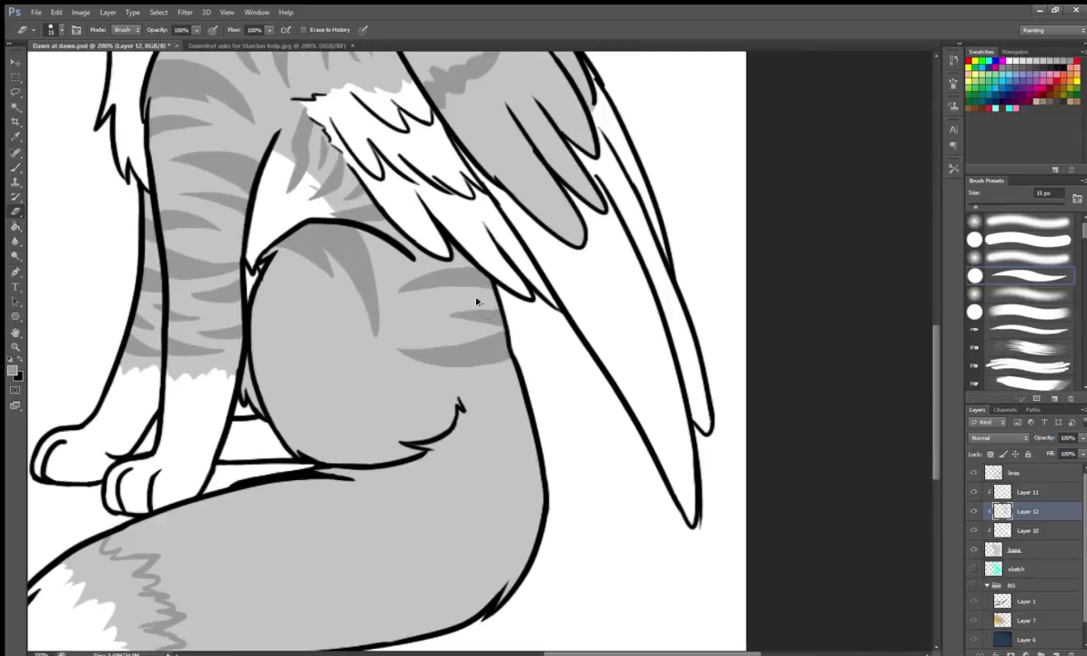
# Paint curved darker grey stripes along the front and lower edges of the haunch.
pyautogui.press('b')
pyautogui.moveTo(270, 381)
pyautogui.mouseDown()
pyautogui.moveTo(346, 393)
pyautogui.moveTo(274, 423)
pyautogui.mouseUp()
pyautogui.moveTo(264, 301); pyautogui.dragTo(351, 346)
pyautogui.moveTo(389, 386); pyautogui.dragTo(453, 403)
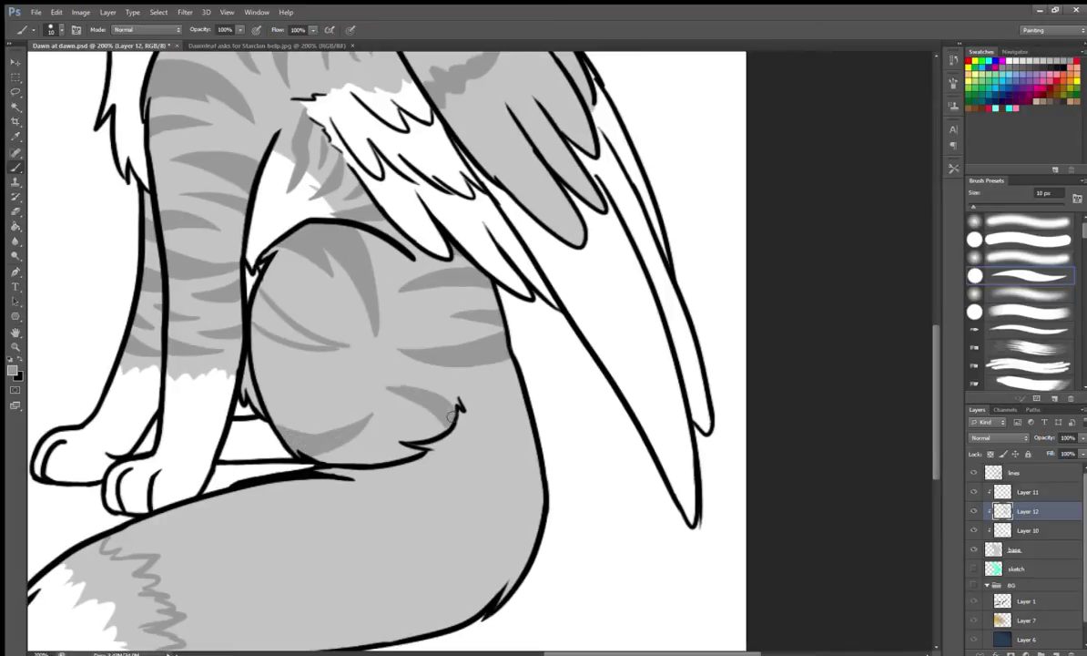
pyautogui.moveTo(239, 320); pyautogui.dragTo(282, 357)
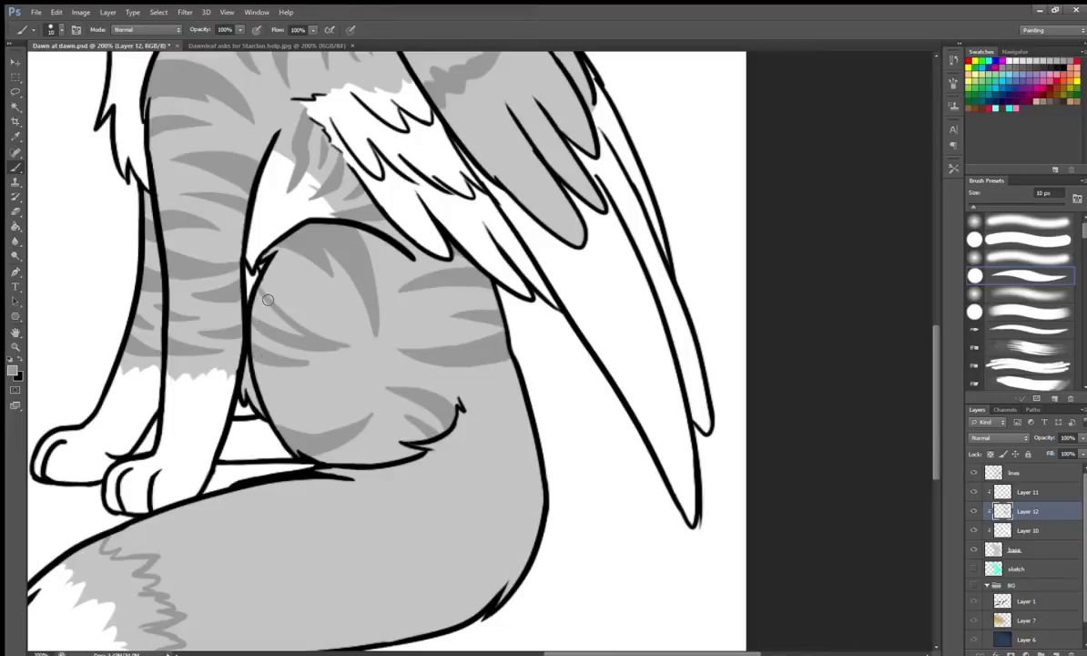
pyautogui.moveTo(268, 299); pyautogui.dragTo(275, 360)
# Select the upper of the two stripes at the haunch's lower front and adjust its placement with Free Transform.
pyautogui.press('l')
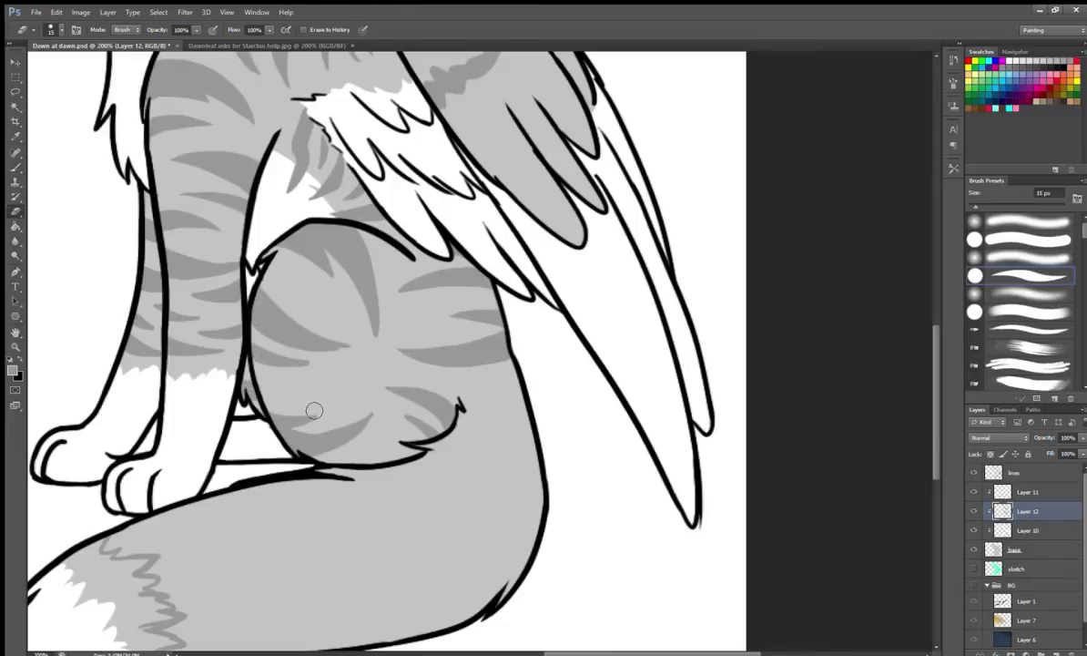
pyautogui.moveTo(264, 400); pyautogui.dragTo(262, 417)
pyautogui.hotkey('ctrl', 't')
pyautogui.moveTo(337, 398); pyautogui.dragTo(344, 408)
pyautogui.press('Return')
pyautogui.press('e')
# Outline jagged darker grey bands along the tail from its base towards the tip with a 10 px brush.
pyautogui.press('b')
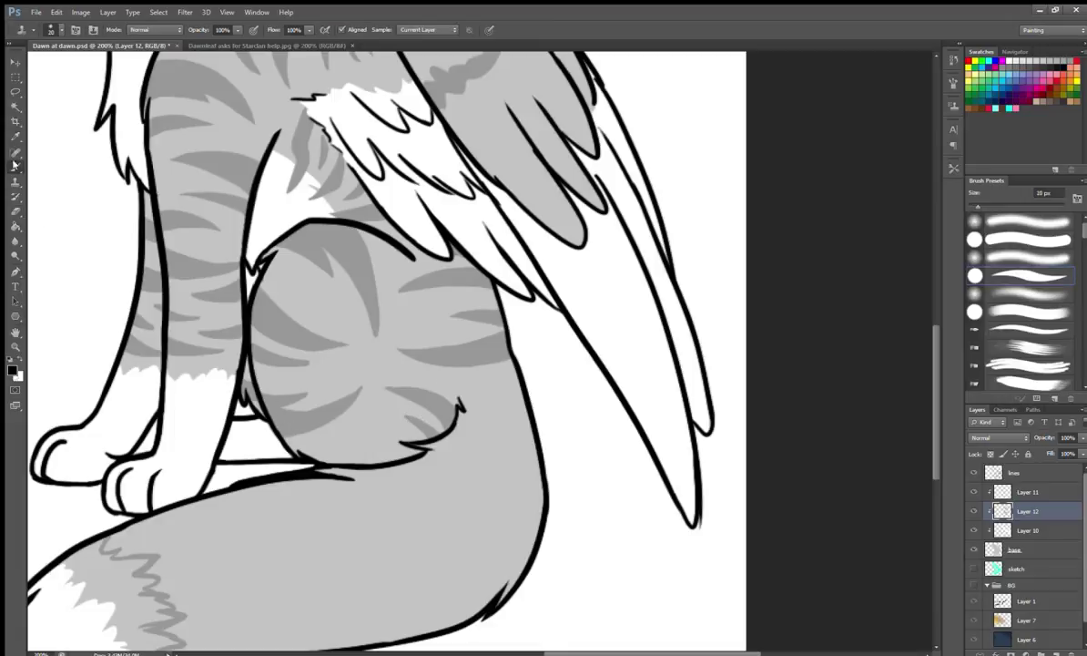
pyautogui.press('[')
pyautogui.scroll(-3, 627, 315)
pyautogui.moveTo(469, 305); pyautogui.dragTo(547, 341)
pyautogui.moveTo(238, 362)
pyautogui.mouseDown()
pyautogui.moveTo(264, 411)
pyautogui.moveTo(273, 503)
pyautogui.mouseUp()
pyautogui.moveTo(310, 346); pyautogui.dragTo(366, 499)
pyautogui.moveTo(369, 326); pyautogui.dragTo(428, 460)
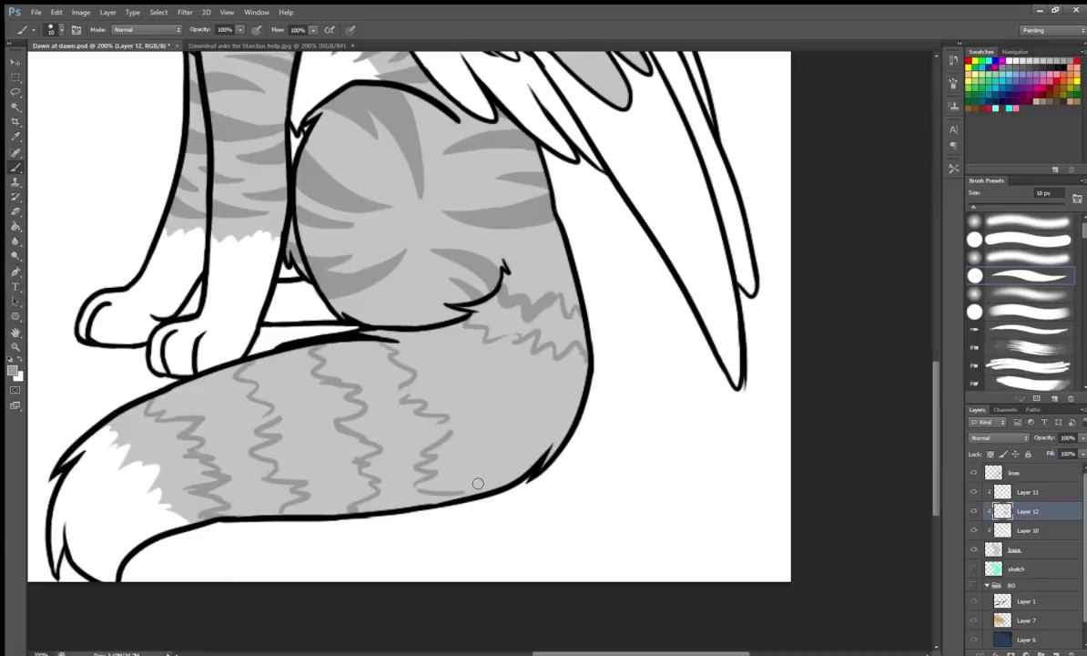
pyautogui.moveTo(421, 308); pyautogui.dragTo(499, 437)
# Fill the two jagged bands nearest the tail's base with darker grey.
pyautogui.moveTo(396, 460)
pyautogui.mouseDown()
pyautogui.moveTo(453, 449)
pyautogui.moveTo(457, 417)
pyautogui.mouseUp()
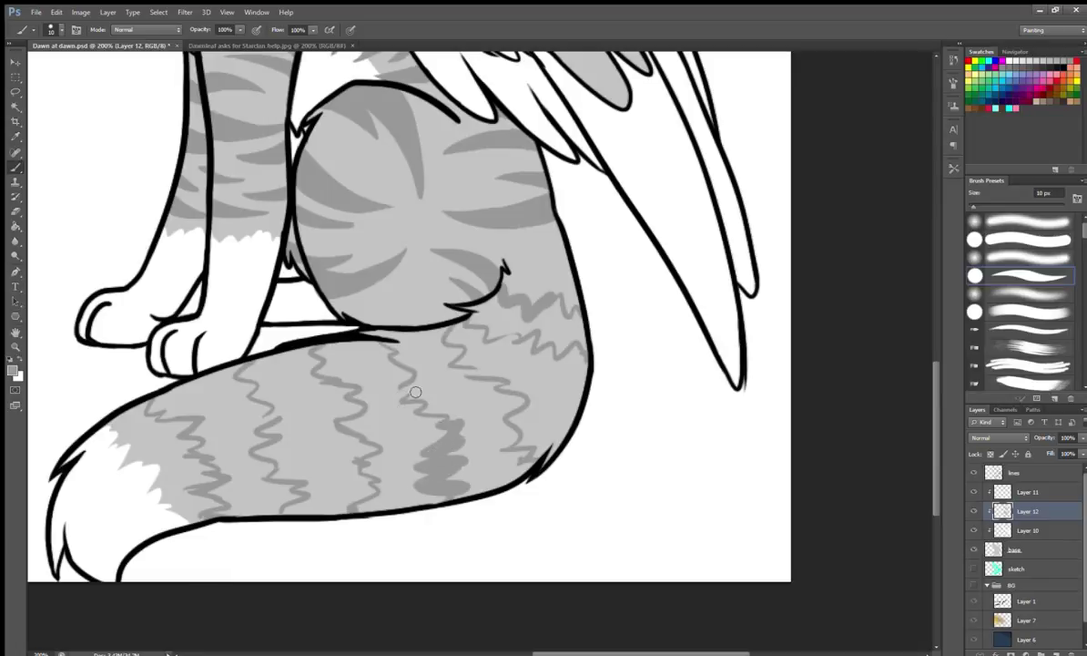
pyautogui.moveTo(445, 375)
pyautogui.mouseDown()
pyautogui.moveTo(351, 314)
pyautogui.moveTo(449, 323)
pyautogui.moveTo(423, 364)
pyautogui.moveTo(396, 378)
pyautogui.moveTo(482, 389)
pyautogui.moveTo(502, 422)
pyautogui.moveTo(455, 394)
pyautogui.moveTo(498, 401)
pyautogui.mouseUp()
pyautogui.moveTo(428, 420)
pyautogui.mouseDown()
pyautogui.moveTo(499, 456)
pyautogui.moveTo(505, 435)
pyautogui.mouseUp()
pyautogui.moveTo(467, 312)
pyautogui.mouseDown()
pyautogui.moveTo(519, 300)
pyautogui.moveTo(546, 331)
pyautogui.mouseUp()
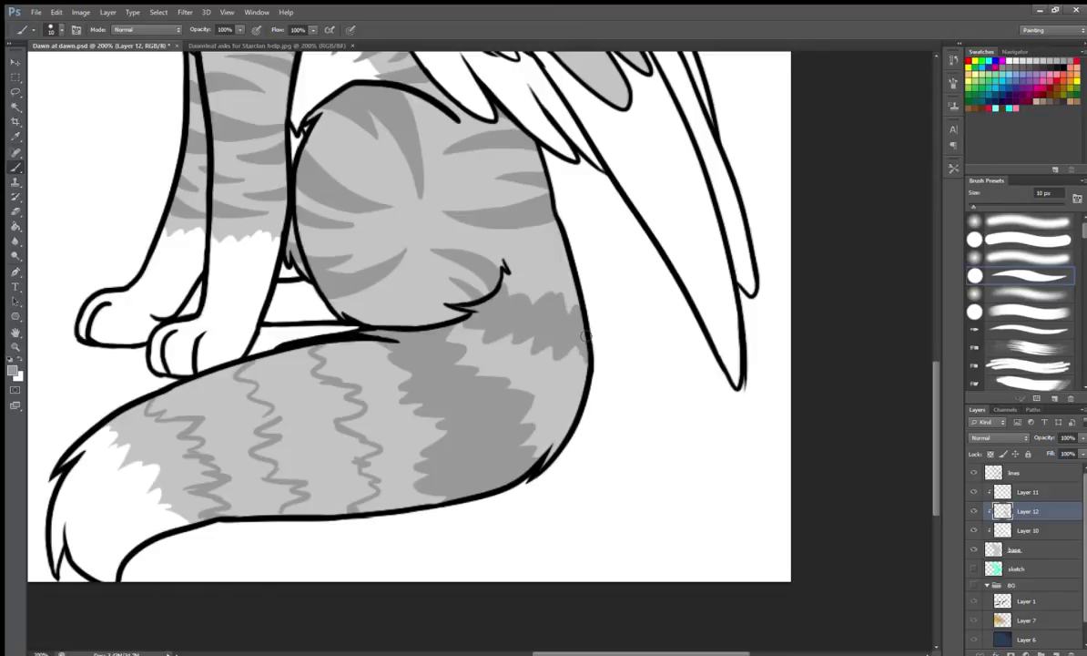
# Fill the wide jagged band in the middle of the tail with darker grey.
pyautogui.hscroll(-5, 574, 346)
pyautogui.scroll(-2, 574, 346)
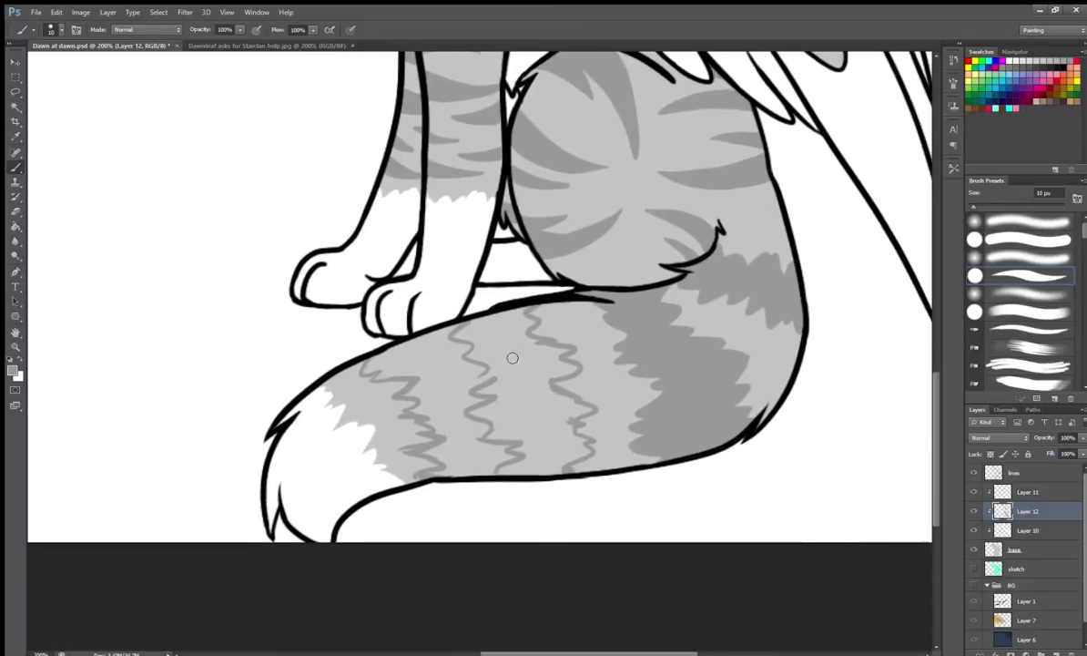
pyautogui.hscroll(2, 512, 358)
pyautogui.scroll(-1, 513, 358)
pyautogui.moveTo(437, 367)
pyautogui.mouseDown()
pyautogui.moveTo(436, 425)
pyautogui.moveTo(508, 443)
pyautogui.mouseUp()
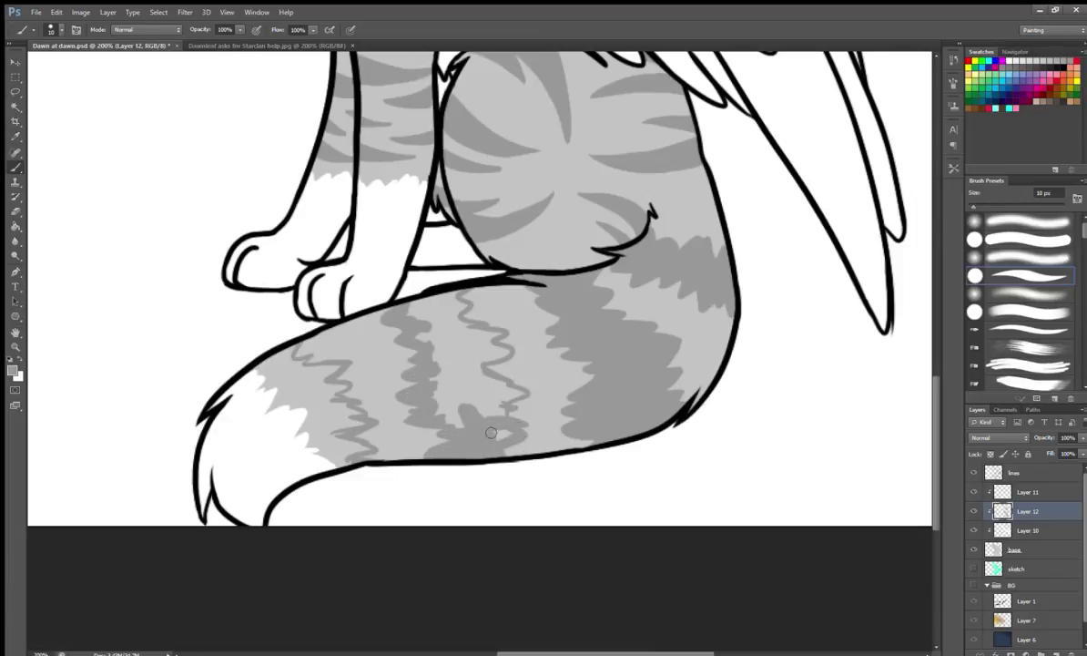
pyautogui.moveTo(439, 422)
pyautogui.mouseDown()
pyautogui.moveTo(469, 360)
pyautogui.moveTo(410, 292)
pyautogui.moveTo(475, 347)
pyautogui.moveTo(461, 342)
pyautogui.mouseUp()
# Separate the white tail tip onto its own layer above the stripes and fill the jagged stripe beside it with darker grey.
pyautogui.scroll(5, 483, 383)
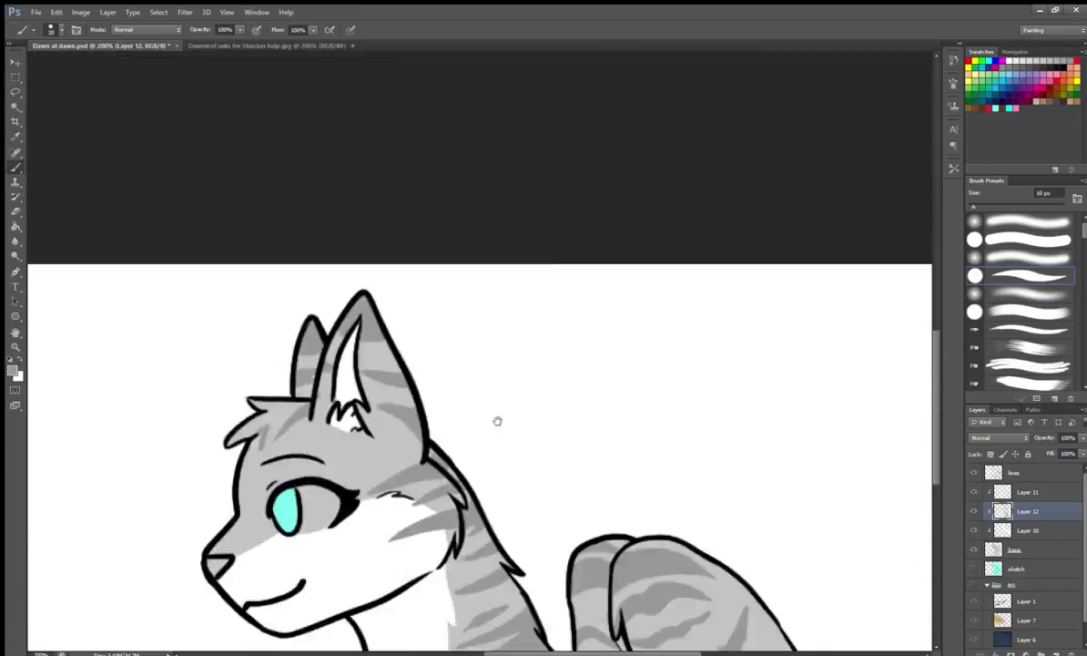
pyautogui.scroll(-4, 506, 401)
pyautogui.scroll(3, 516, 365)
pyautogui.hotkey('alt', '[')
pyautogui.hotkey('ctrl', ']')
pyautogui.press('l')
pyautogui.scroll(-3, 455, 410)
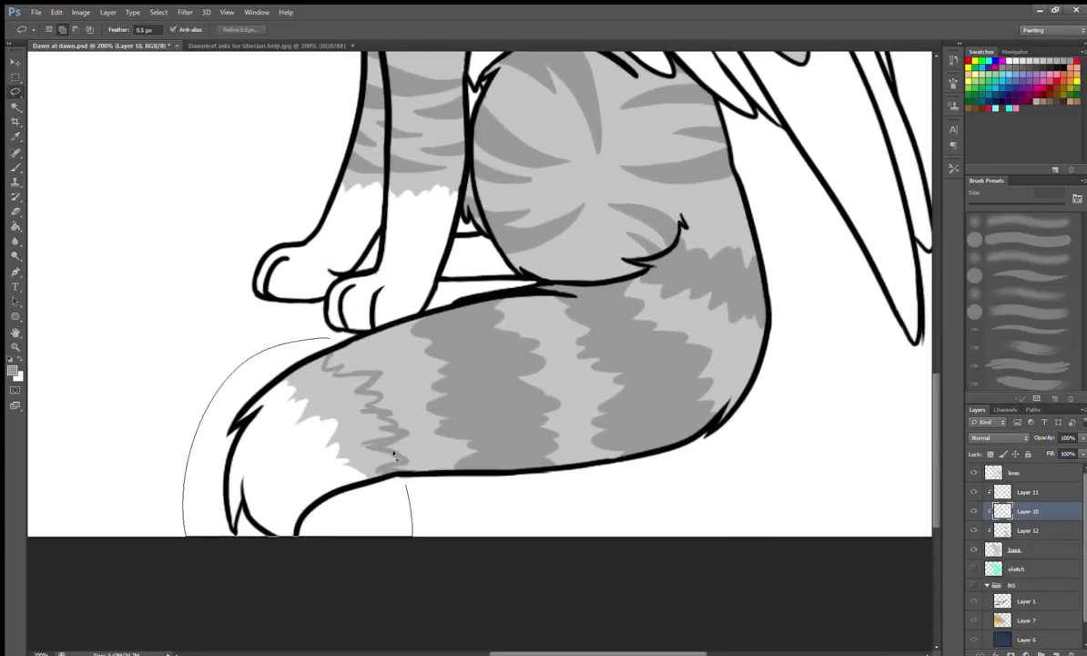
pyautogui.scroll(8, 411, 462)
pyautogui.moveTo(411, 463); pyautogui.dragTo(339, 145)
pyautogui.hotkey('ctrl', 'd')
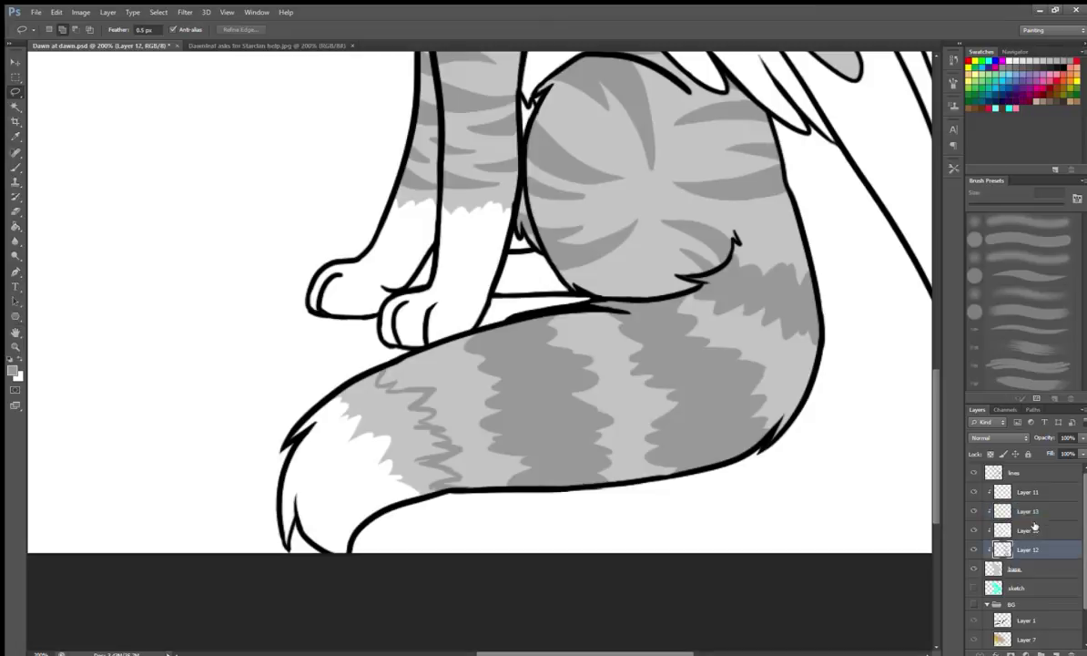
pyautogui.press('b')
pyautogui.moveTo(347, 417); pyautogui.dragTo(450, 478)
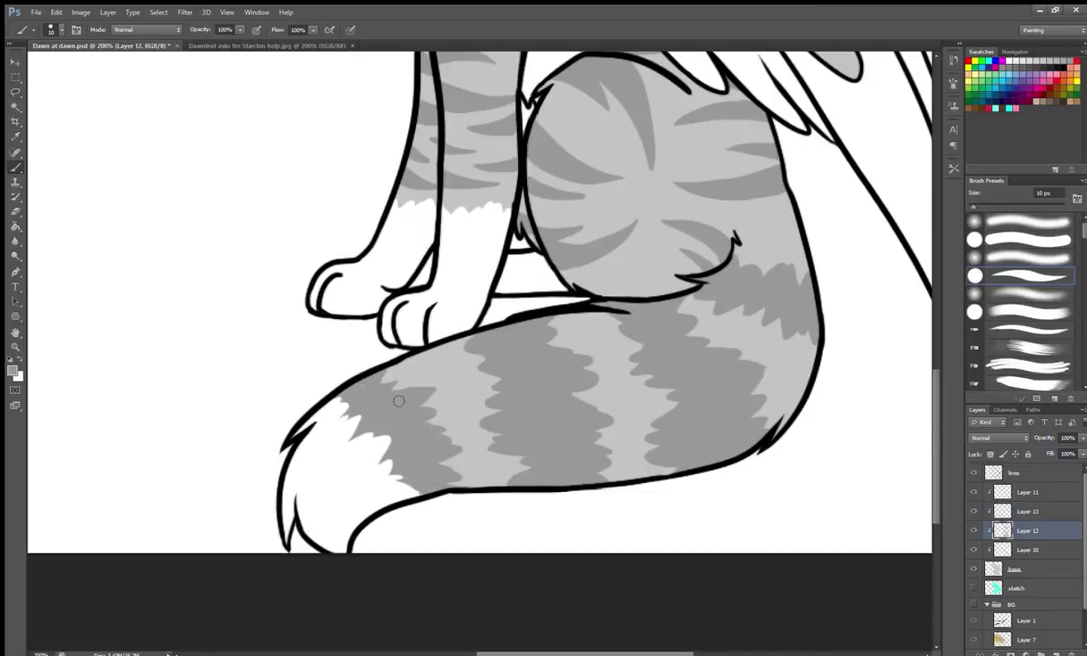
# Try to copy the white feathers of the near wing from the white markings onto a separate layer with locked transparency.
pyautogui.moveTo(619, 429); pyautogui.dragTo(492, 651)
pyautogui.moveTo(851, 506); pyautogui.dragTo(683, 333)
pyautogui.press('l')
pyautogui.hotkey('alt', '[')
pyautogui.moveTo(414, 210)
pyautogui.mouseDown()
pyautogui.moveTo(592, 651)
pyautogui.moveTo(417, 173)
pyautogui.mouseUp()
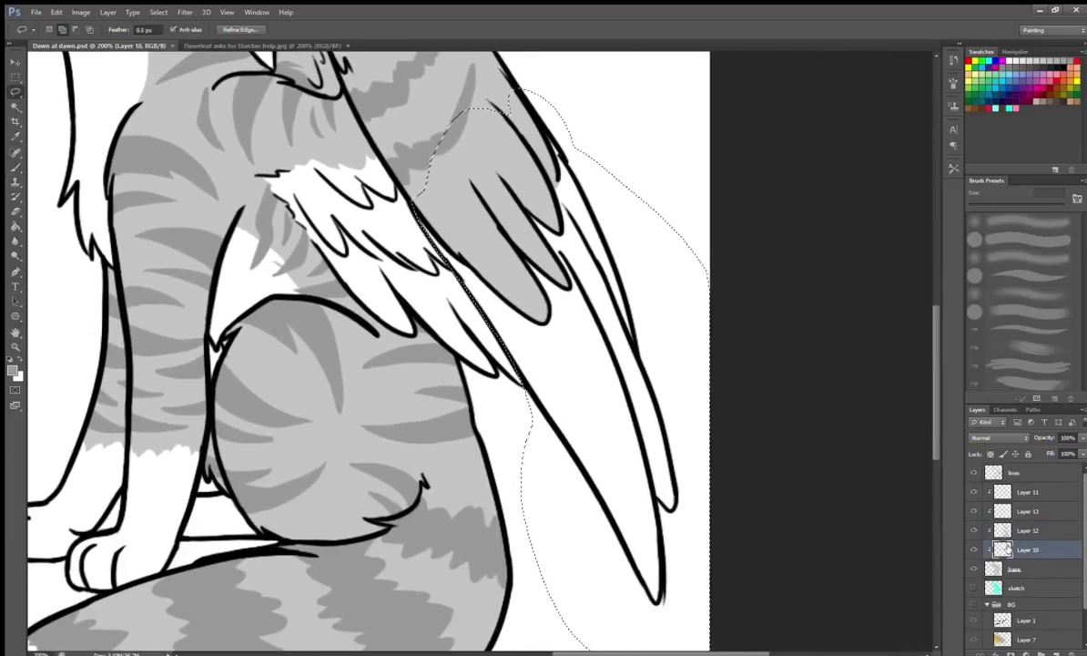
pyautogui.hotkey('ctrl', 'j')
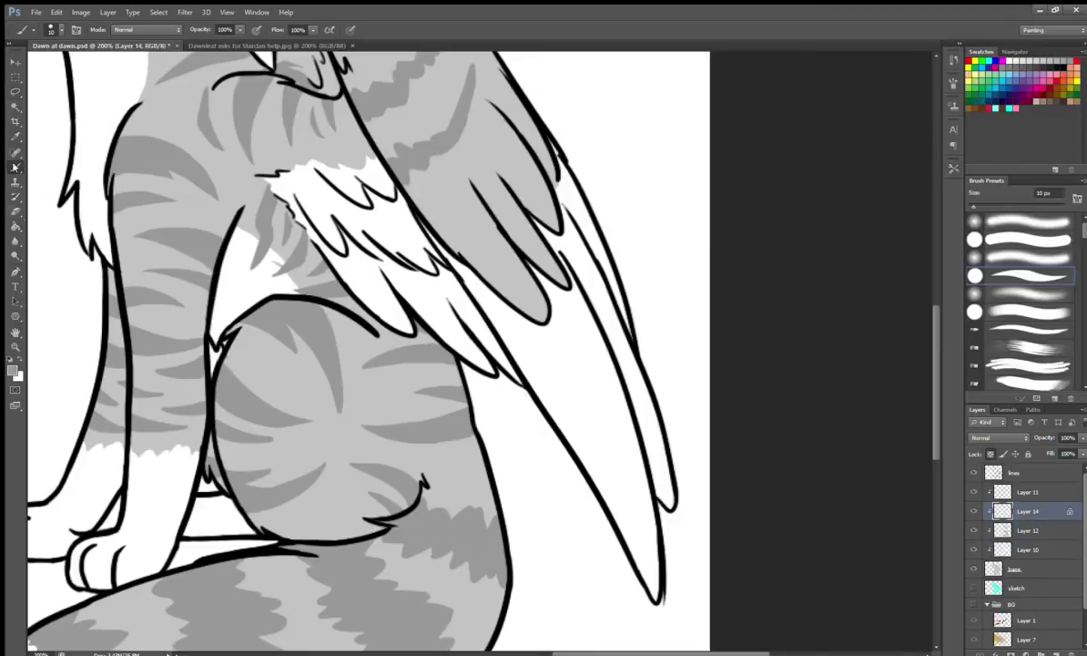
pyautogui.click(13, 164)
pyautogui.hotkey('ctrl', '-')
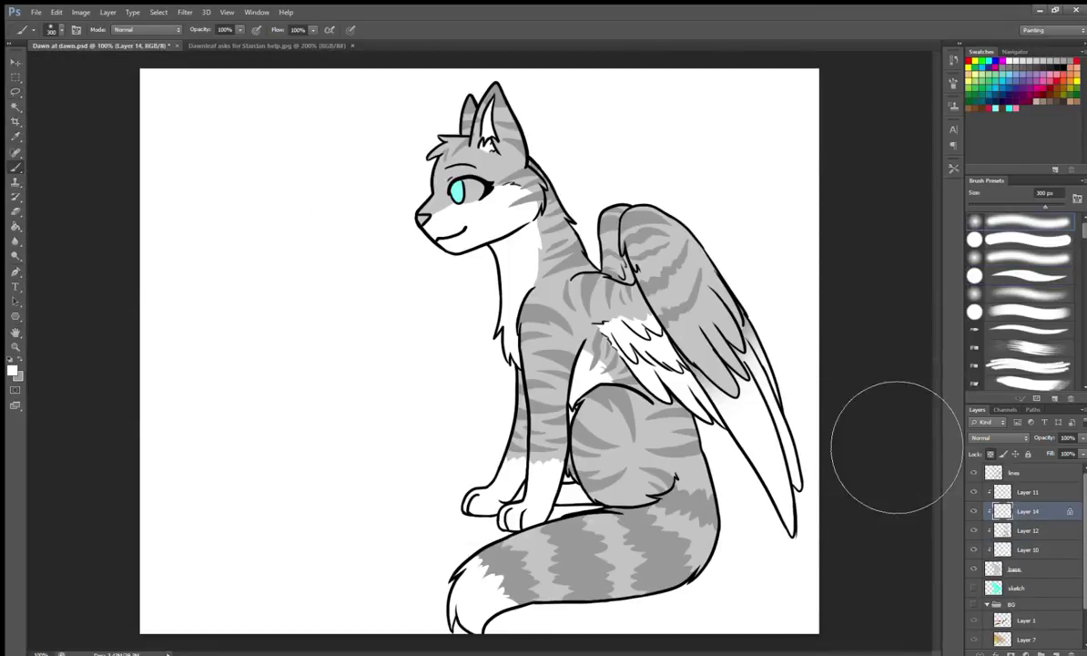
# Rename the colour layers as eyes, tail tip, stripes and white, adding clipped layers above the eyes and tail tip layers.
pyautogui.click(1027, 492)
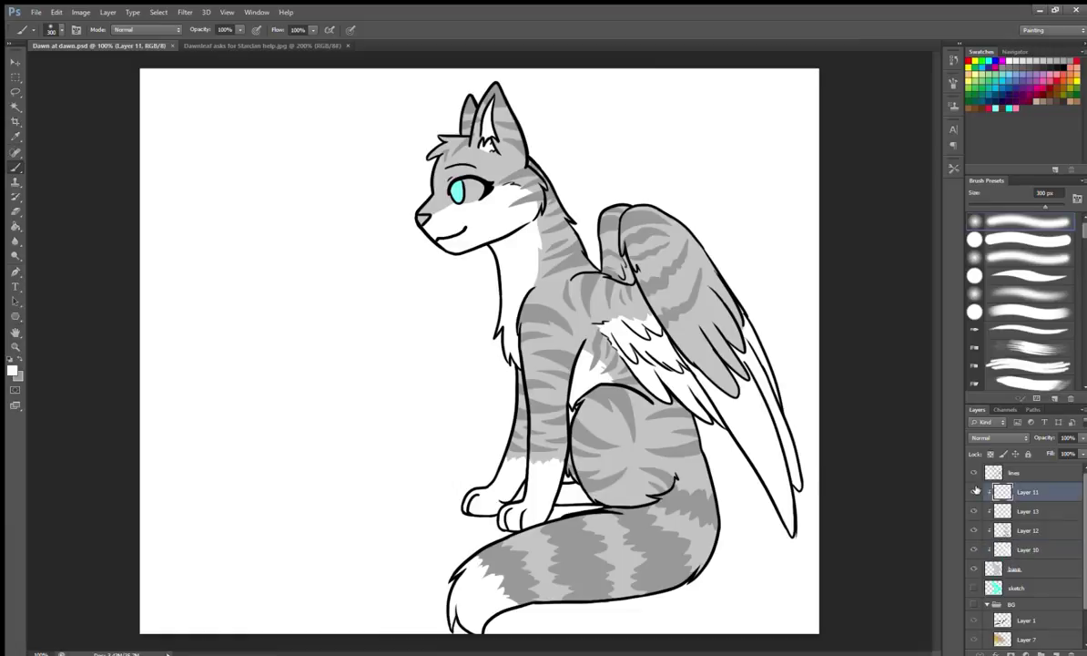
pyautogui.moveTo(1039, 477); pyautogui.dragTo(1045, 528)
pyautogui.doubleClick(1027, 568)
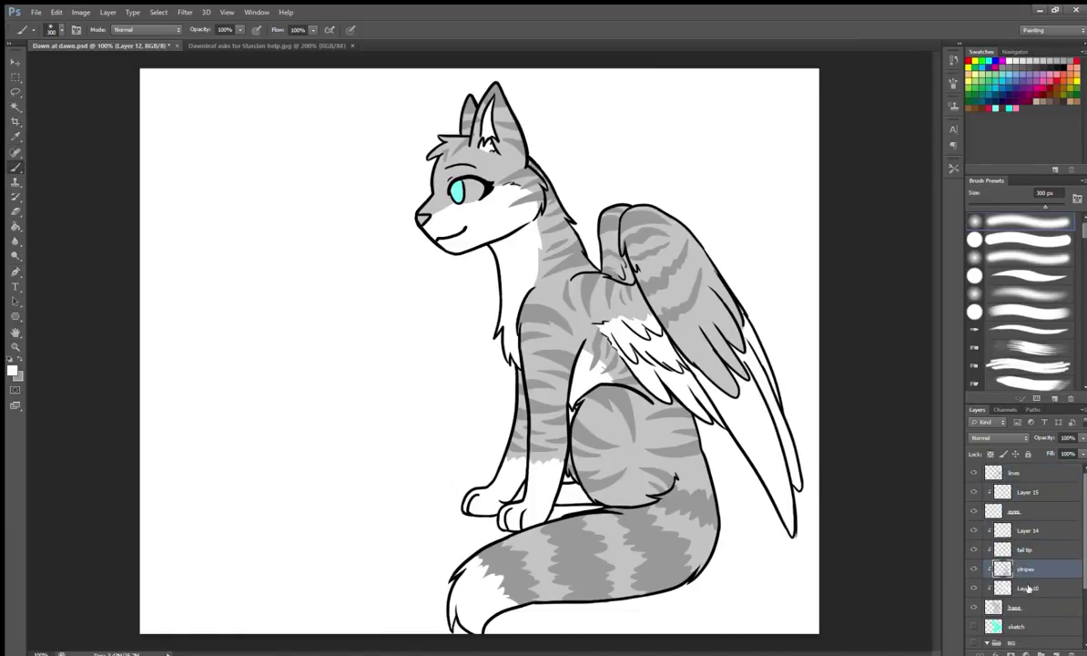
pyautogui.press('Tab')
pyautogui.write('white')
pyautogui.press('Return')
# Colour the white of the eye and the pink nose on the face layer.
pyautogui.click(975, 276)
pyautogui.scroll(2, 468, 156)
pyautogui.moveTo(436, 264); pyautogui.dragTo(498, 261)
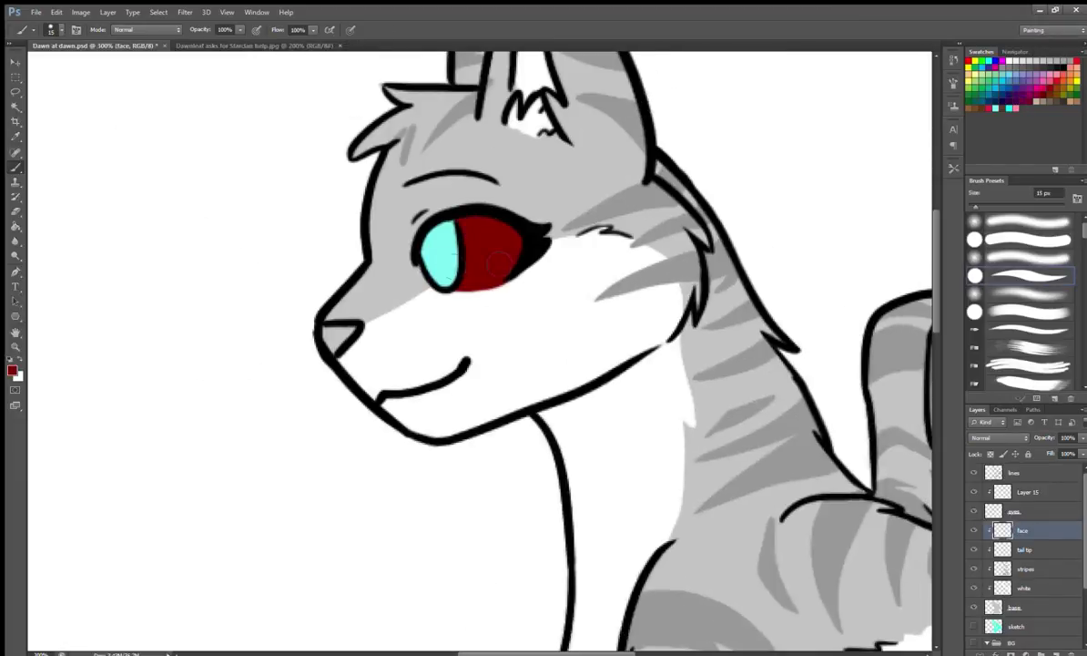
pyautogui.hotkey('ctrl', 'z')
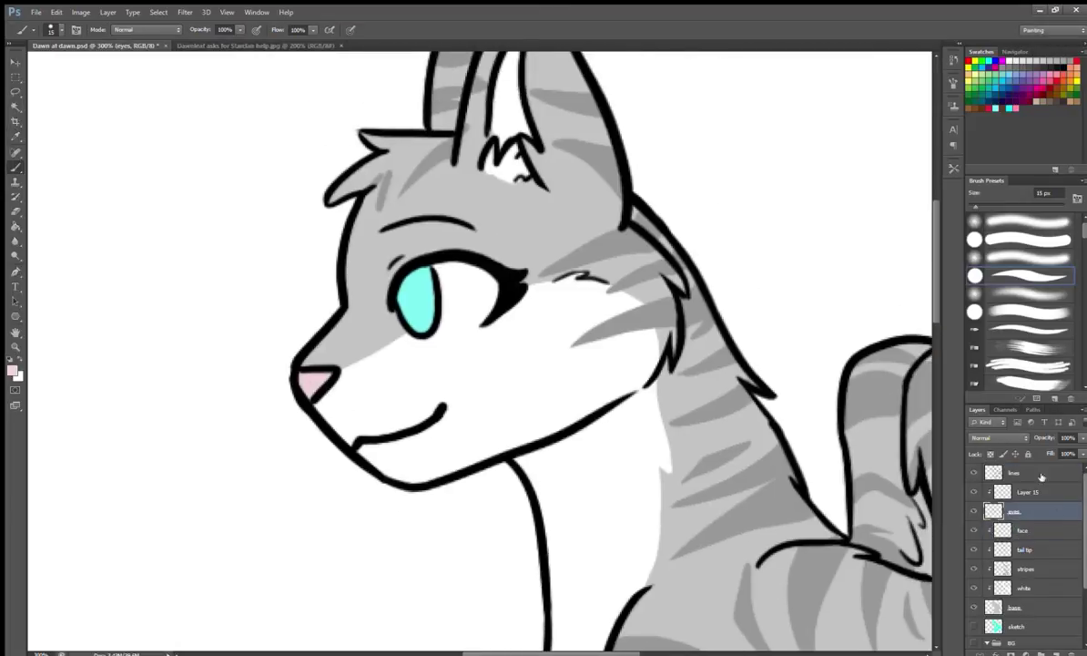
# Shade the turquoise iris on the clipped layer with a lighter lower part and darker upper part, blended with the Blur tool.
pyautogui.press('alt')
pyautogui.press('alt')
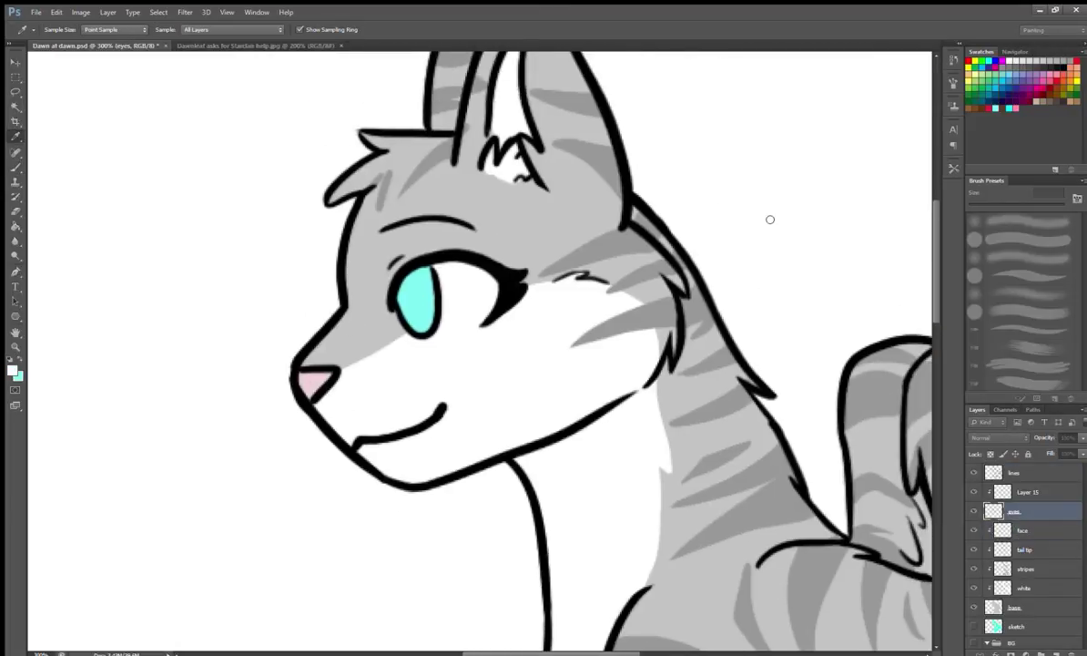
pyautogui.hotkey('alt', ']')
pyautogui.moveTo(393, 315); pyautogui.dragTo(426, 326)
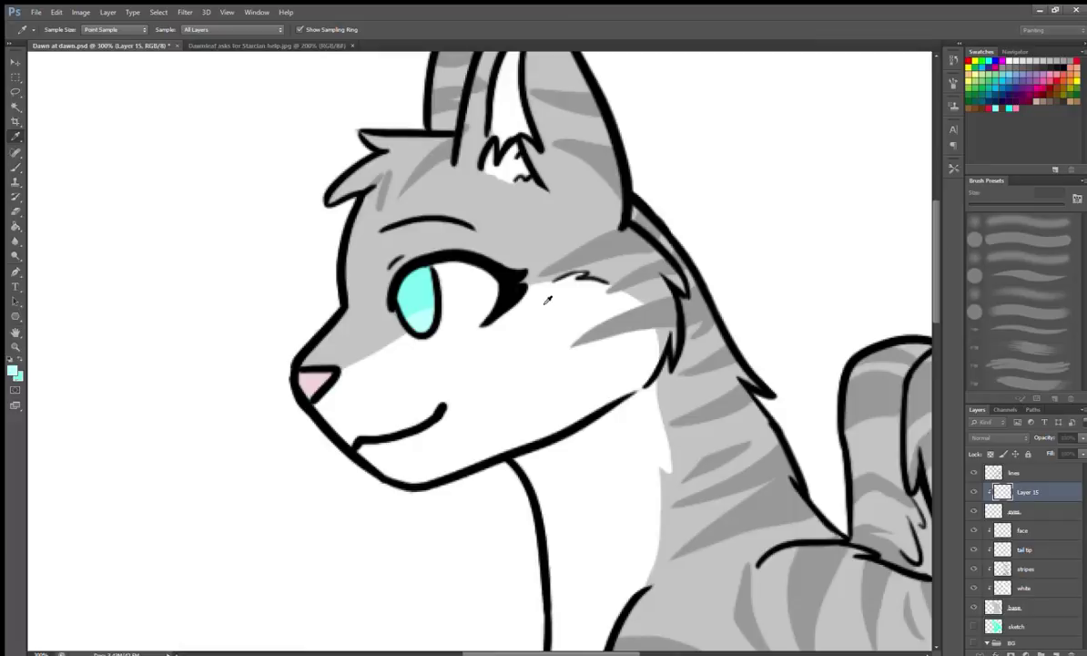
pyautogui.press('r')
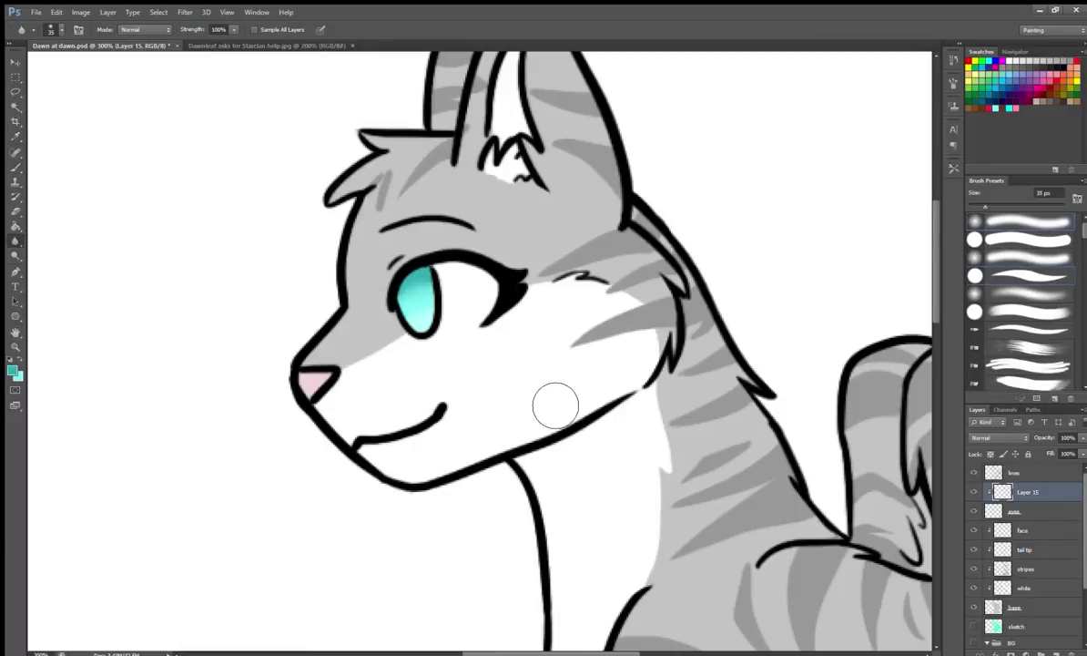
# Paint a dark teal pupil and white highlights in the eye on a new clipped layer.
pyautogui.click(1055, 646)
pyautogui.press('b')
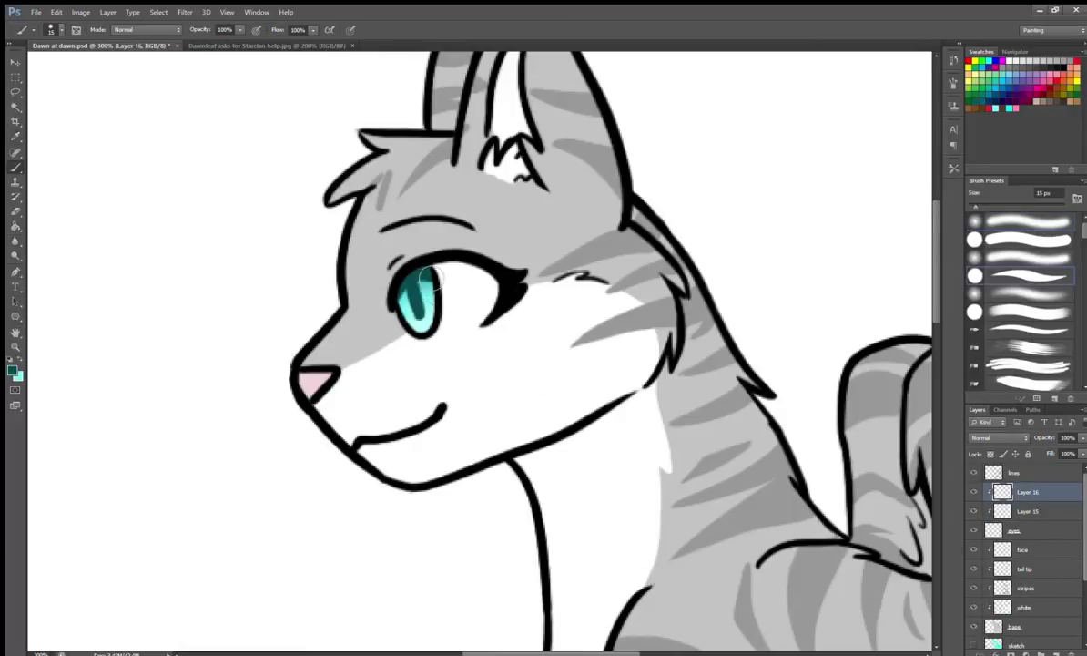
pyautogui.moveTo(422, 291); pyautogui.dragTo(355, 297)
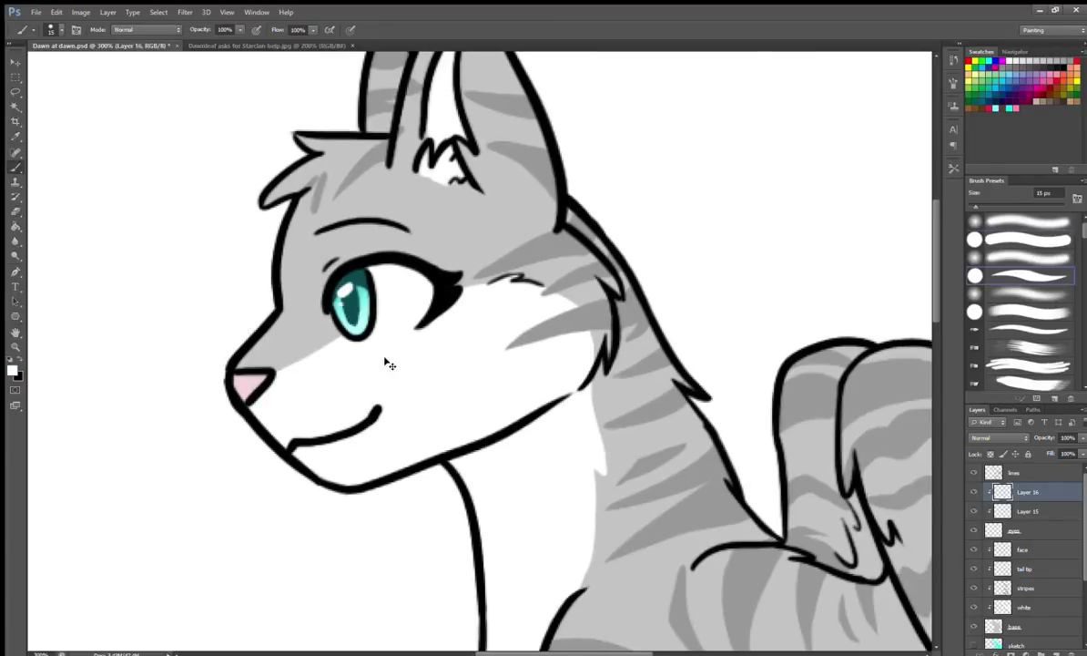
# Show the BG group and paint the foreground hill in solid green on a new layer beneath the background sketch.
pyautogui.hotkey('ctrl', '1')
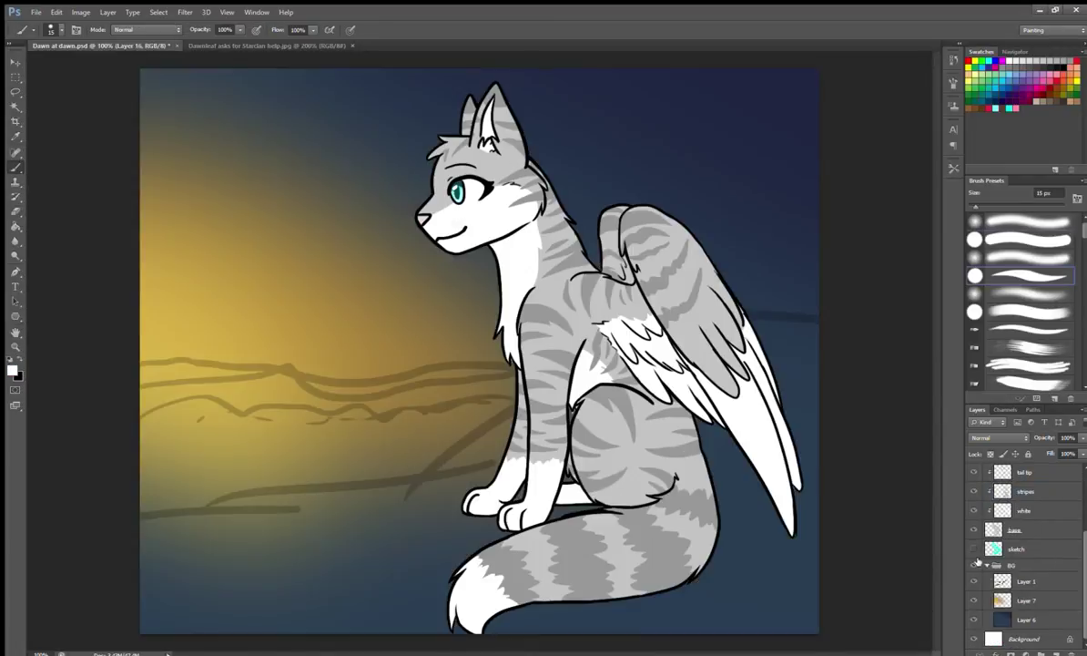
pyautogui.press('i')
pyautogui.press('b')
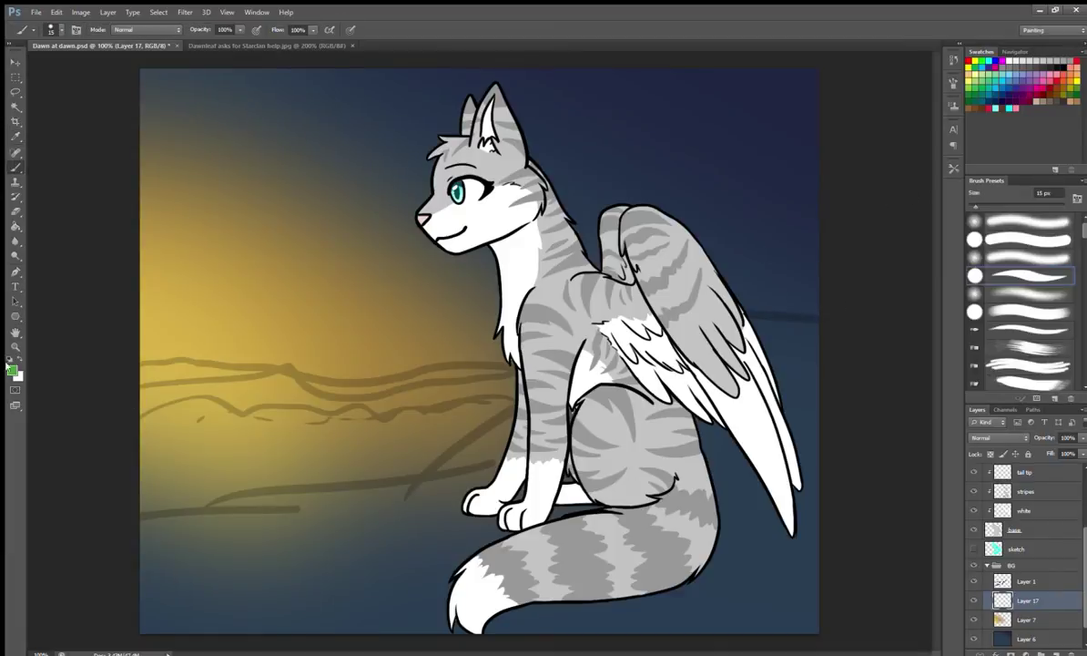
pyautogui.scroll(-5, 973, 380)
pyautogui.click(973, 380)
pyautogui.moveTo(747, 437)
pyautogui.mouseDown()
pyautogui.moveTo(315, 485)
pyautogui.moveTo(412, 514)
pyautogui.moveTo(388, 535)
pyautogui.moveTo(577, 637)
pyautogui.moveTo(801, 510)
pyautogui.moveTo(756, 346)
pyautogui.mouseUp()
# Paint green grass blades along the hill's edge and across its surface on a new layer, using the grass brush up to 200 px.
pyautogui.hotkey('ctrl', 'shift', 'alt', 'n')
pyautogui.click(1015, 529)
pyautogui.press('e')
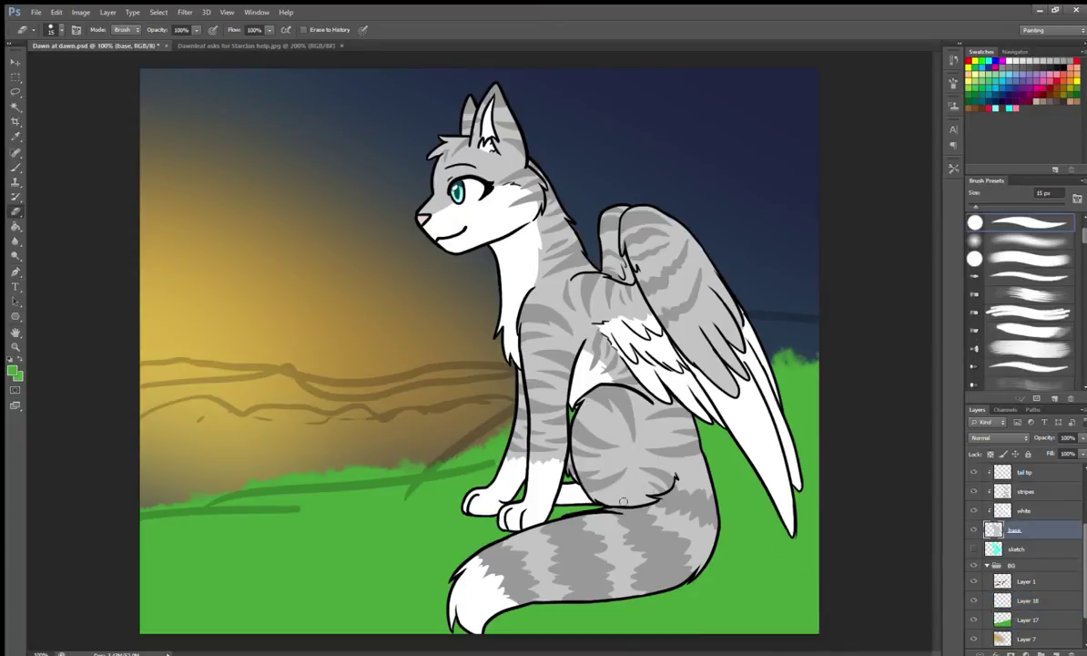
pyautogui.click(1027, 600)
pyautogui.press('b')
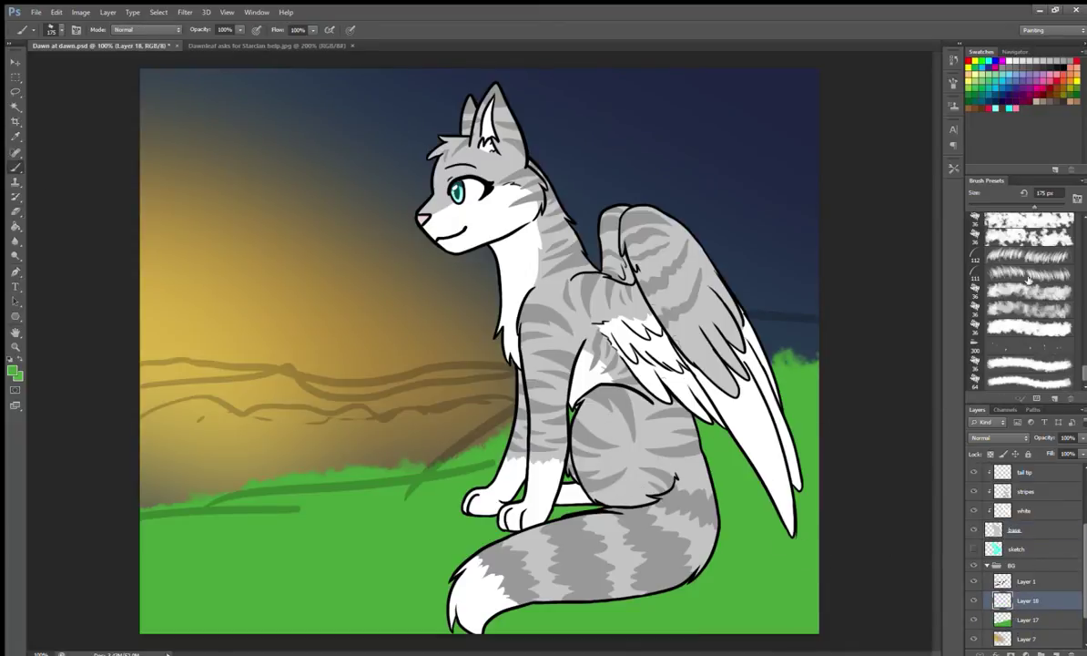
pyautogui.press(']')
pyautogui.moveTo(173, 491)
pyautogui.mouseDown()
pyautogui.moveTo(728, 328)
pyautogui.moveTo(765, 350)
pyautogui.mouseUp()
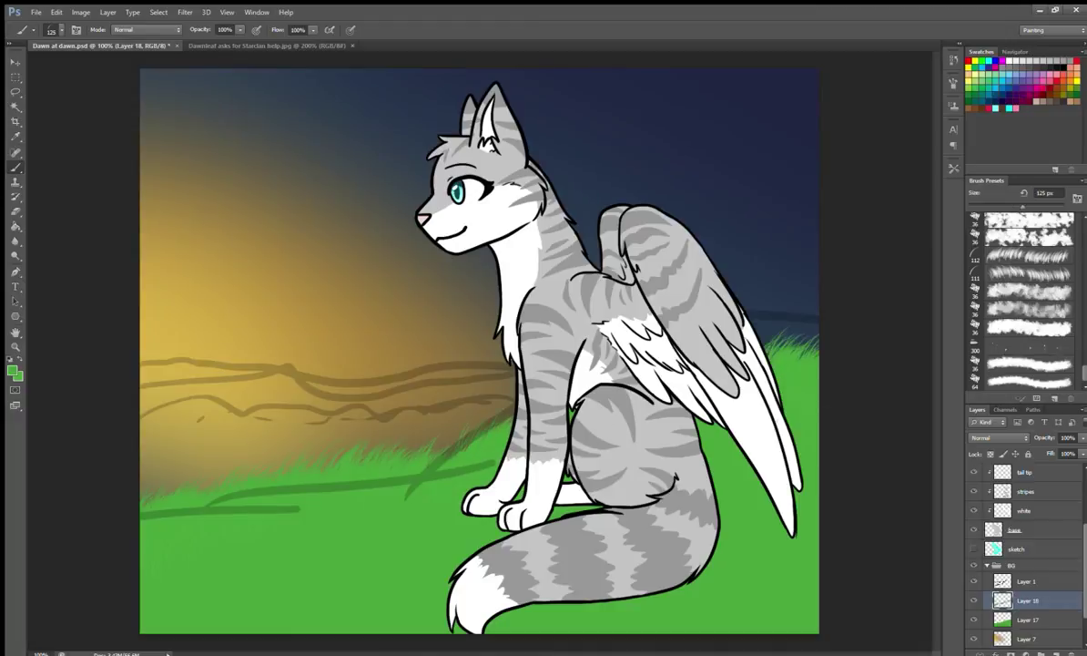
pyautogui.press(']')
pyautogui.moveTo(200, 606); pyautogui.dragTo(769, 592)
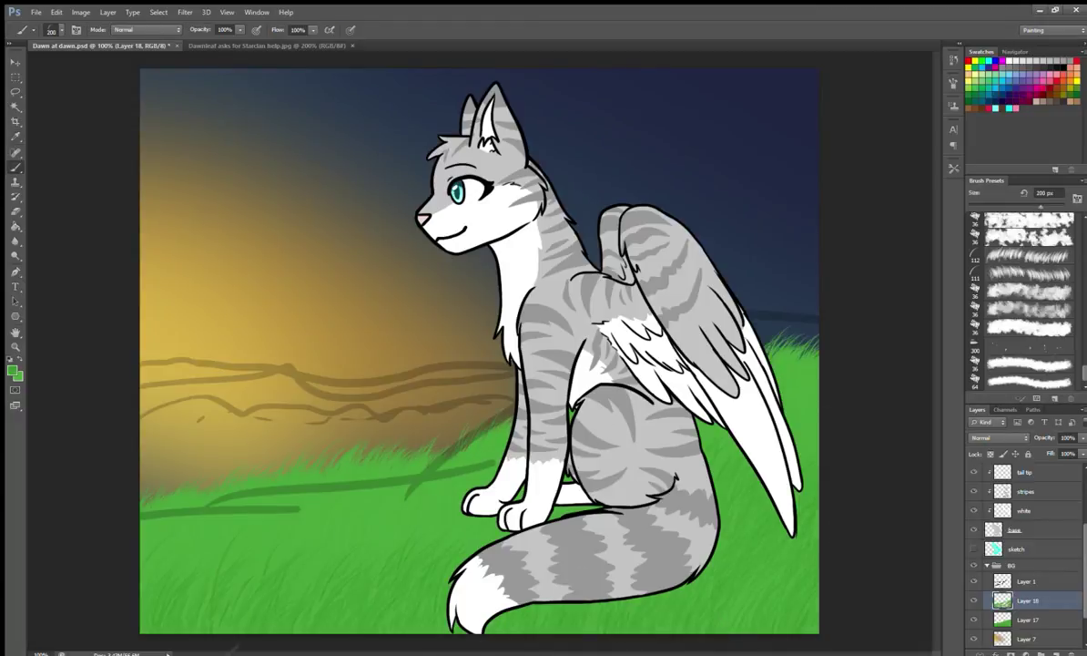
# Paint grass blades over the lower edge of the tail on a new layer above the line art, with the grass brush at 125 px.
pyautogui.hotkey('ctrl', 'e')
pyautogui.press('[')
pyautogui.press('[')
pyautogui.press('[')
pyautogui.moveTo(437, 591); pyautogui.dragTo(692, 569)
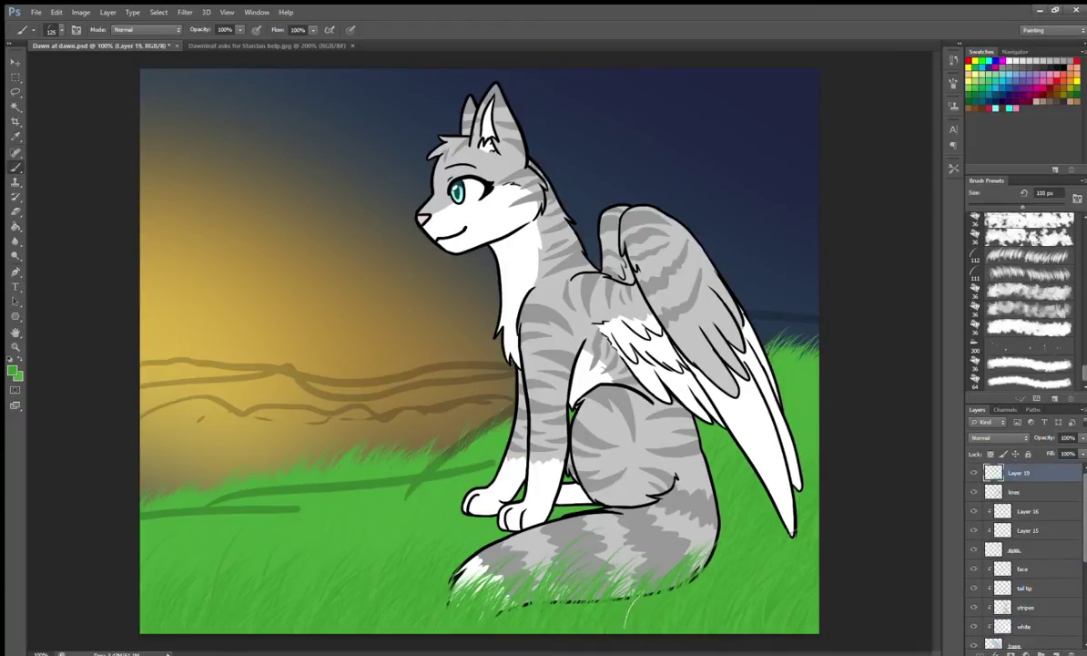
# Add more grass texture to the hill on a new layer beneath the background sketch, with the grass brush at 125 px.
pyautogui.scroll(-2, 1047, 565)
pyautogui.click(1054, 652)
pyautogui.press('[')
pyautogui.press('[')
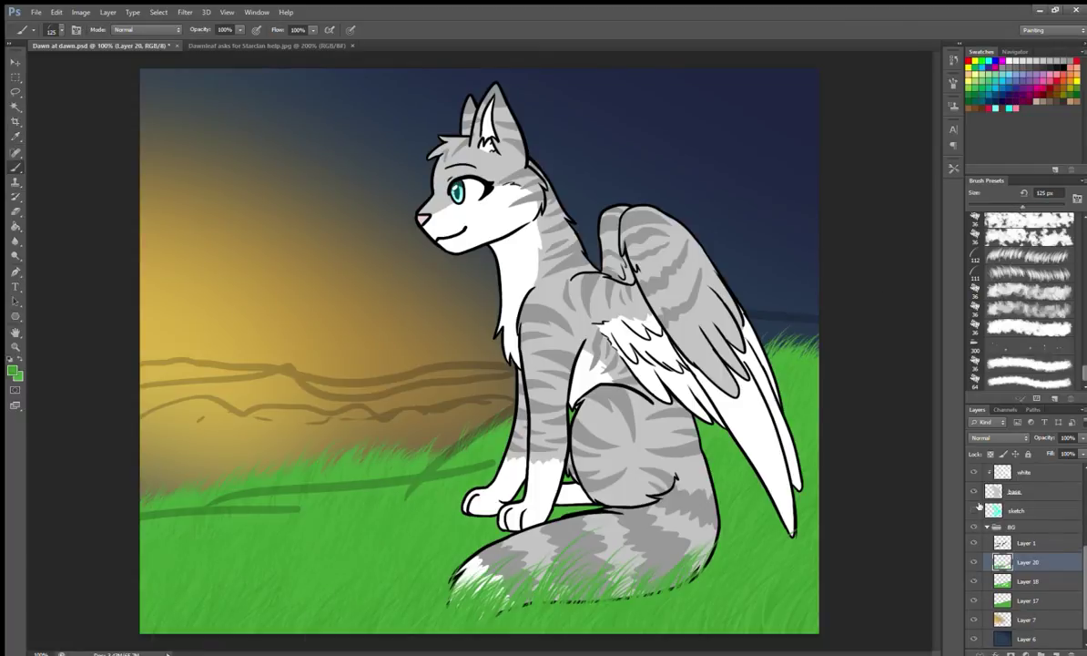
# Try painting grass over the paws directly on the lines layer with the grass brush at 50 px.
pyautogui.scroll(3, 1029, 546)
pyautogui.click(1013, 492)
pyautogui.press('[')
pyautogui.press('[')
pyautogui.press('[')
pyautogui.press('[')
pyautogui.press('[')
pyautogui.press('[')
pyautogui.moveTo(437, 468)
pyautogui.mouseDown()
pyautogui.moveTo(491, 501)
pyautogui.moveTo(555, 473)
pyautogui.moveTo(501, 501)
pyautogui.mouseUp()
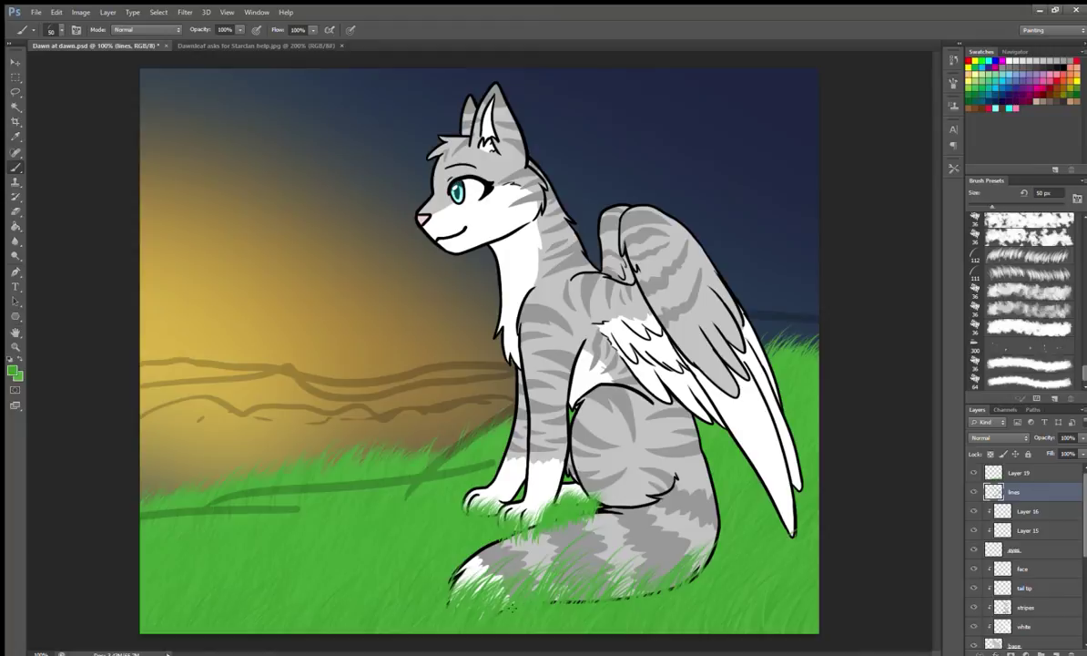
pyautogui.press('e')
pyautogui.scroll(2, 465, 500)
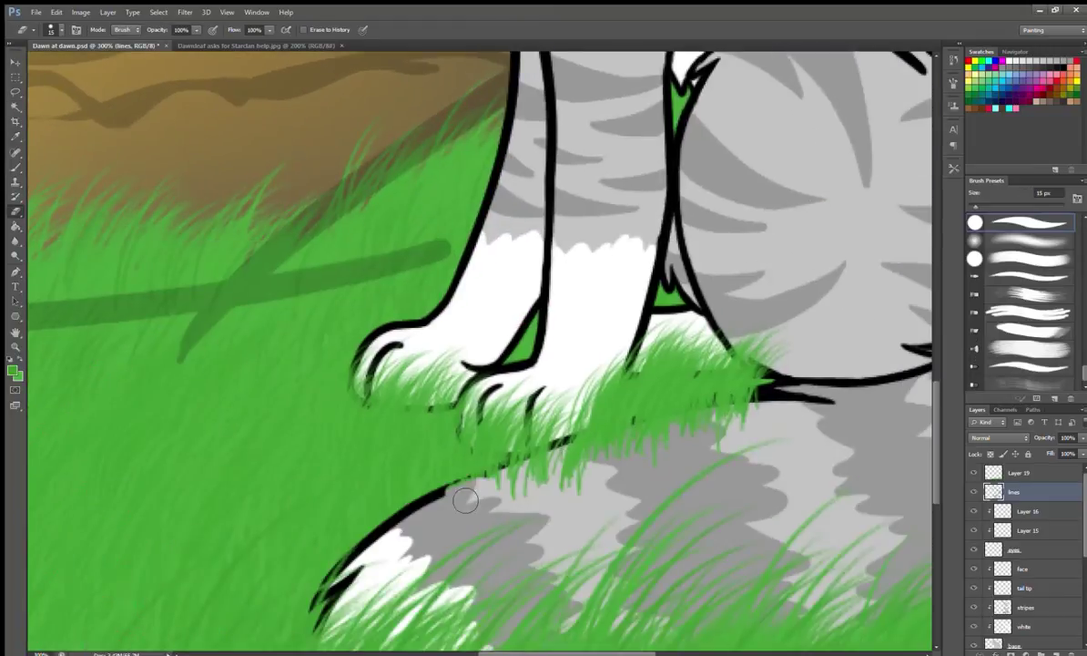
pyautogui.scroll(-2, 510, 392)
pyautogui.moveTo(382, 365); pyautogui.dragTo(565, 410)
# Paint grass over the bottoms of the paws on a new layer directly above the lines layer, with the grass brush at 50 px.
pyautogui.hotkey('ctrl', 'shift', 'alt', 'n')
pyautogui.press('b')
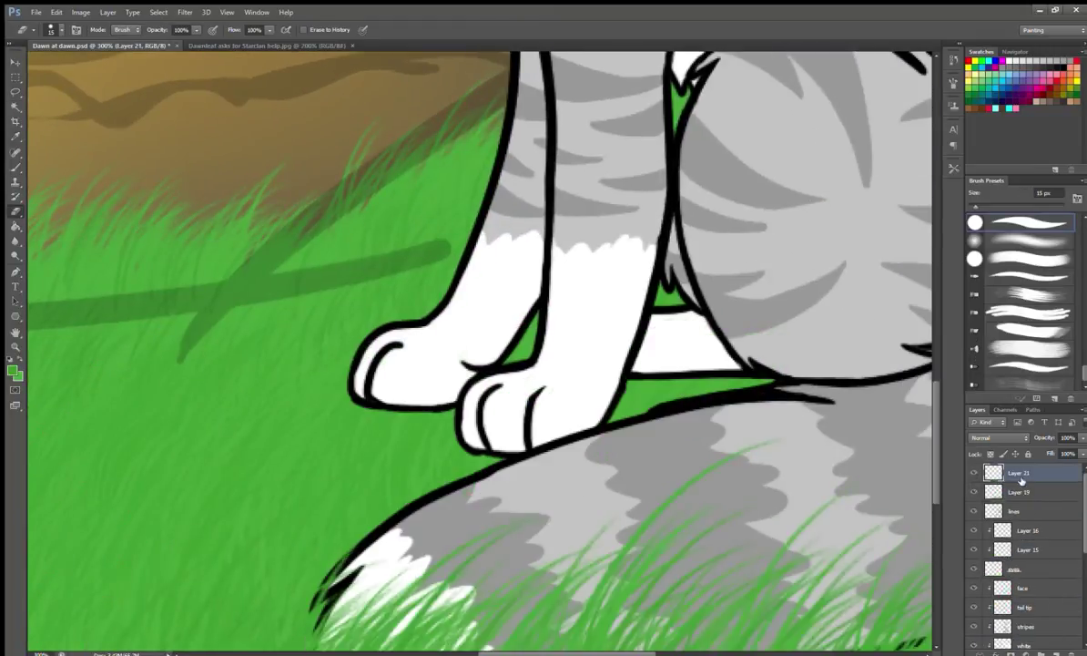
pyautogui.scroll(2, 448, 429)
pyautogui.moveTo(428, 410)
pyautogui.mouseDown()
pyautogui.moveTo(564, 428)
pyautogui.moveTo(692, 364)
pyautogui.mouseUp()
pyautogui.press(']')
pyautogui.press(']')
pyautogui.moveTo(820, 592); pyautogui.dragTo(678, 319)
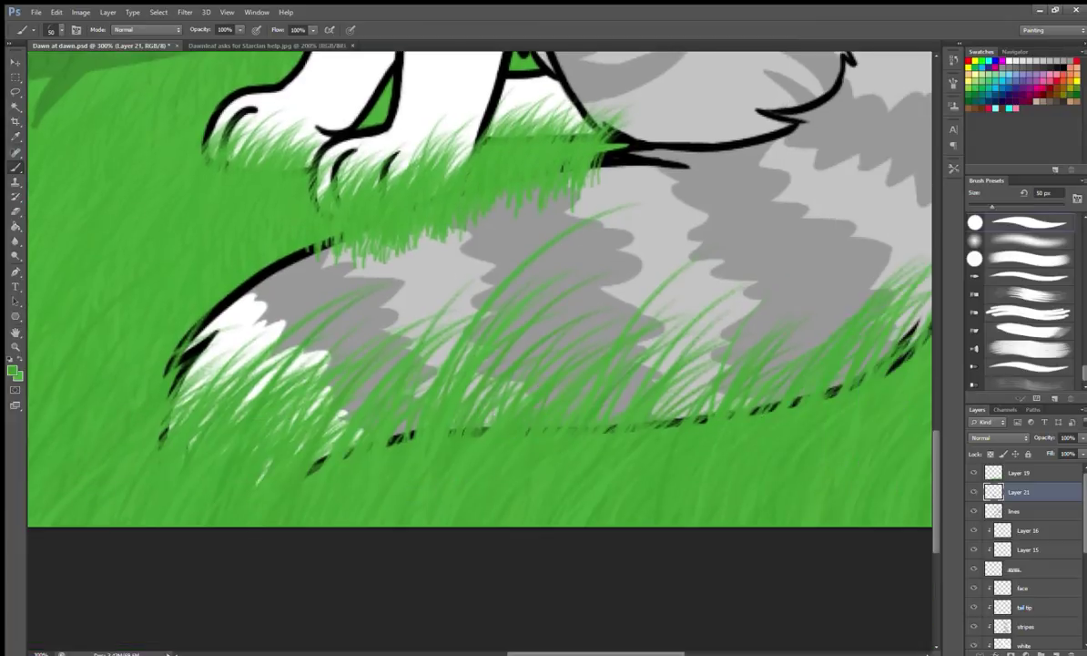
# Cover the tail's lower outline with grass at 70 px and erase the blades spilling over the top of the tail.
pyautogui.scroll(3, 874, 492)
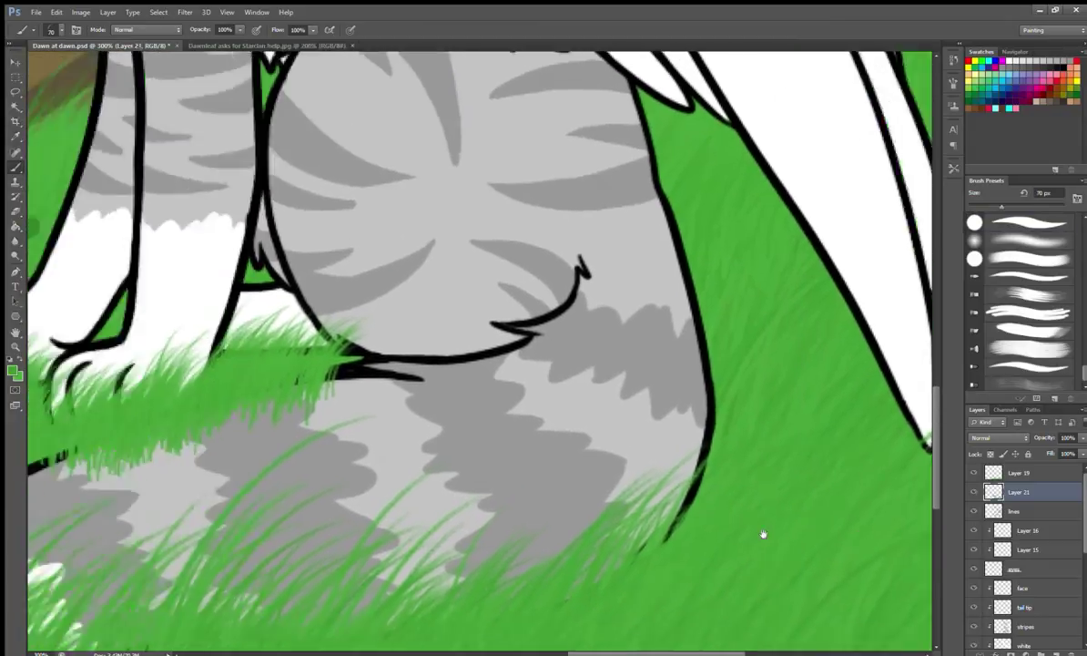
pyautogui.press('e')
pyautogui.moveTo(310, 434)
pyautogui.mouseDown()
pyautogui.moveTo(410, 375)
pyautogui.moveTo(318, 373)
pyautogui.moveTo(523, 346)
pyautogui.mouseUp()
pyautogui.hotkey('ctrl', '1')
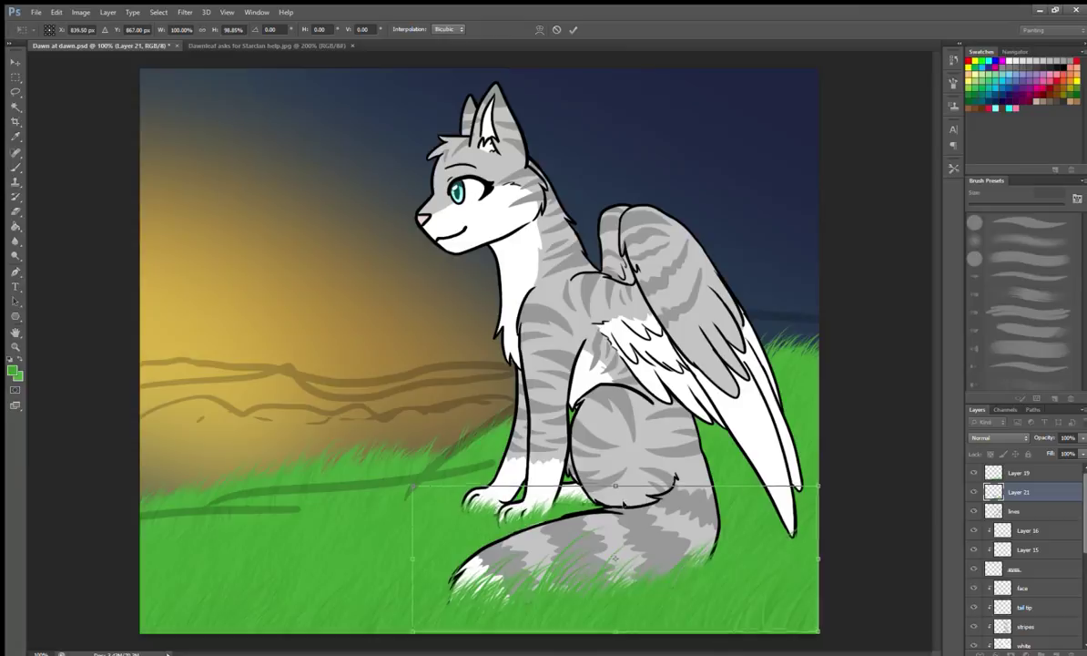
pyautogui.press('v')
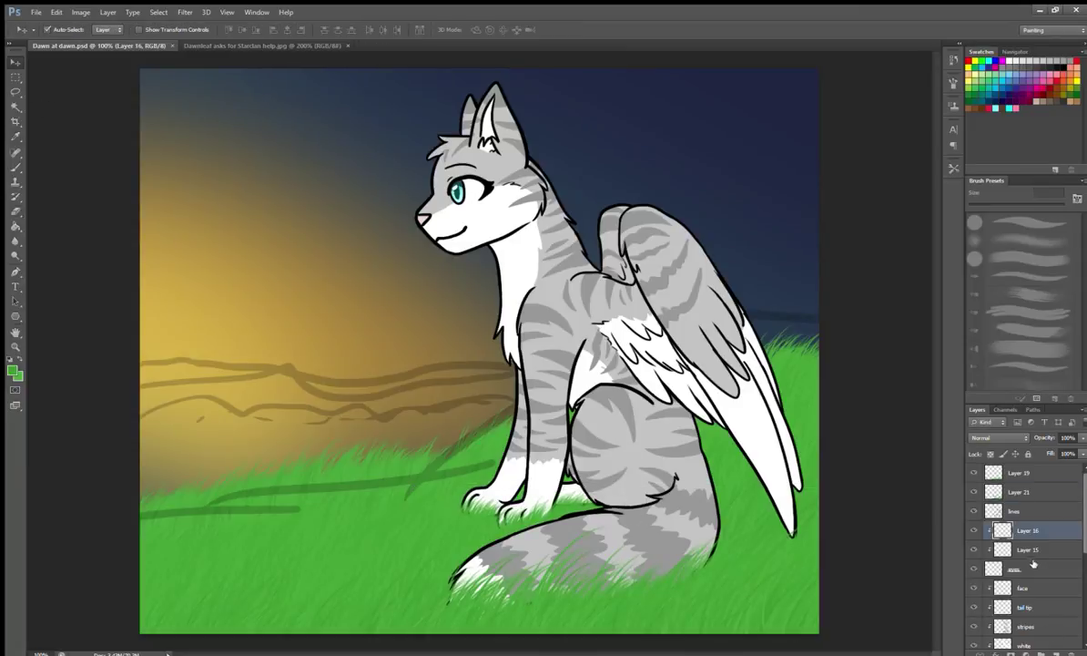
# Add a shade layer beneath the lines and draw three yellow arrows marking the light direction on a new top layer.
pyautogui.hotkey('ctrl', 'shift', 'alt', 'n')
pyautogui.press('b')
pyautogui.keyDown('alt'); pyautogui.click(227, 305); pyautogui.keyUp('alt')
pyautogui.scroll(5, 1038, 280)
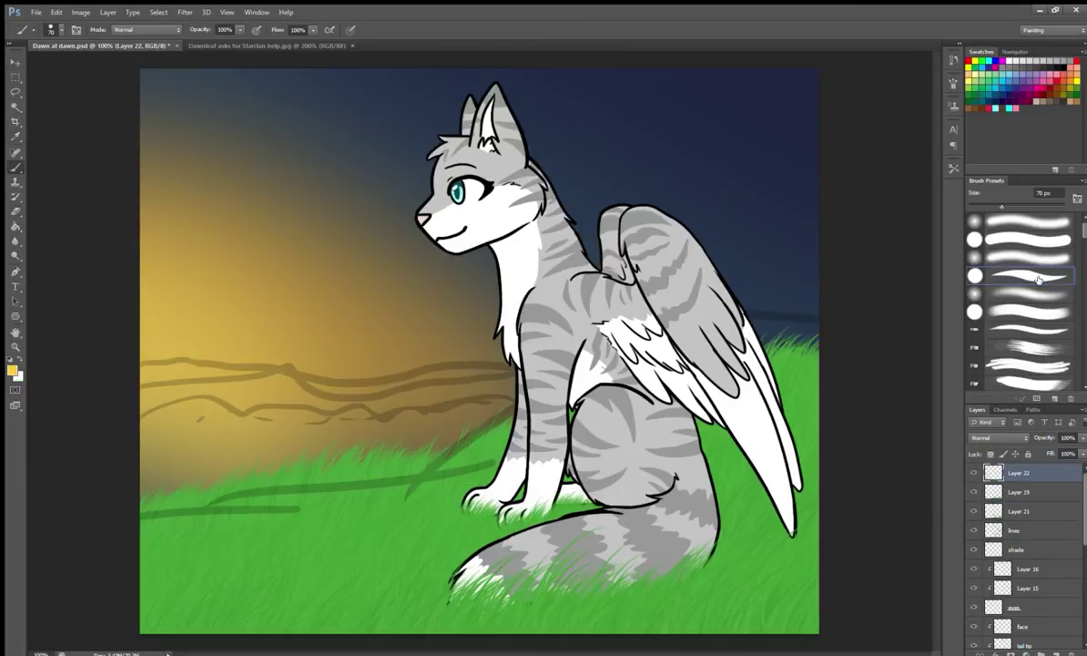
pyautogui.moveTo(230, 249); pyautogui.dragTo(218, 266)
pyautogui.moveTo(145, 216); pyautogui.dragTo(219, 168)
pyautogui.moveTo(193, 168); pyautogui.dragTo(211, 200)
pyautogui.moveTo(153, 305)
pyautogui.mouseDown()
pyautogui.moveTo(244, 332)
pyautogui.moveTo(207, 339)
pyautogui.mouseUp()
# Sample the dark navy of the sky and paint a 30 px shadow stroke behind the cheek on the shade layer.
pyautogui.keyDown('alt'); pyautogui.click(710, 109); pyautogui.keyUp('alt')
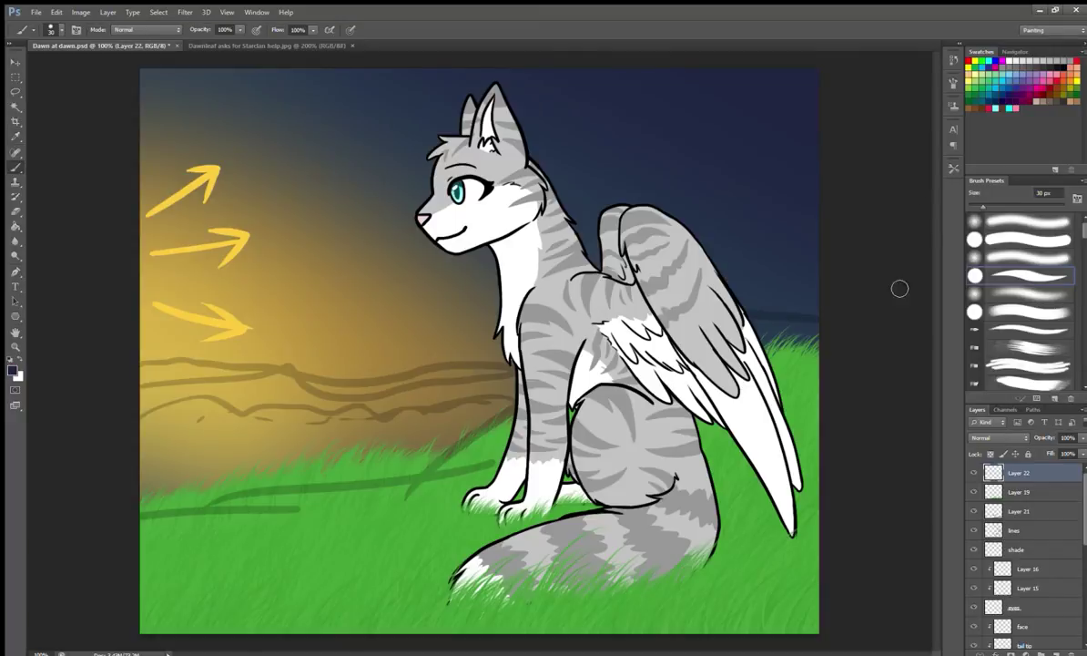
pyautogui.hotkey('ctrl', '+')
pyautogui.hscroll(2, 521, 310)
pyautogui.moveTo(562, 118); pyautogui.dragTo(555, 178)
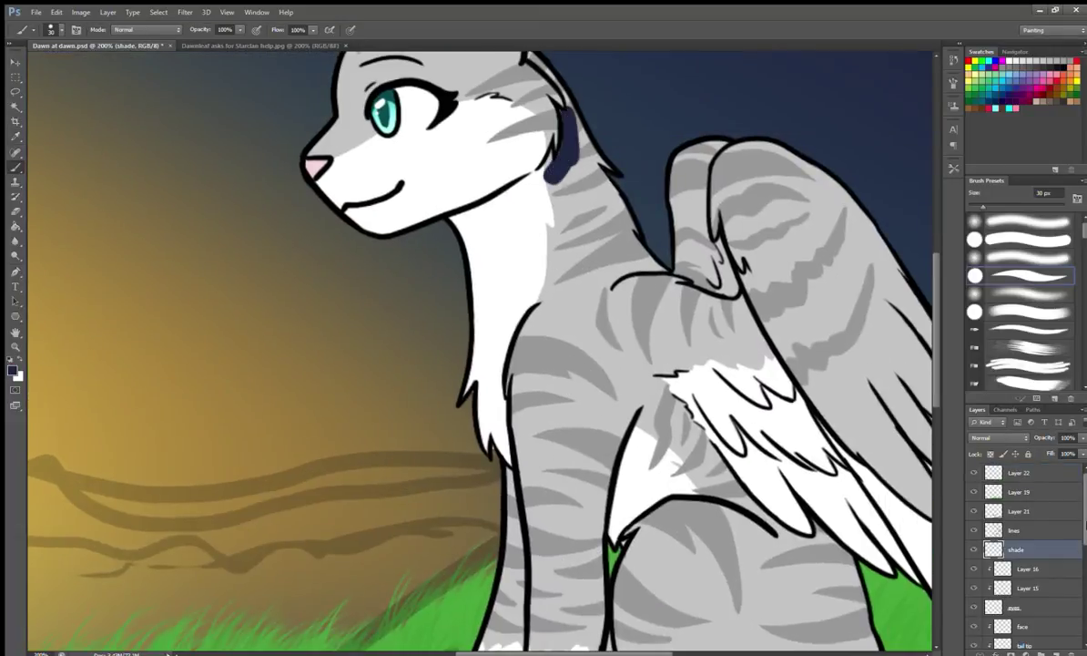
# Shade under the chin and down the back of the neck in navy on the shade layer with a 15 px brush.
pyautogui.scroll(-3, 1024, 546)
pyautogui.click(1014, 546)
pyautogui.press('e')
pyautogui.scroll(3, 485, 582)
pyautogui.scroll(-3, 514, 534)
pyautogui.scroll(3, 515, 534)
pyautogui.scroll(3, 1024, 546)
pyautogui.click(1015, 549)
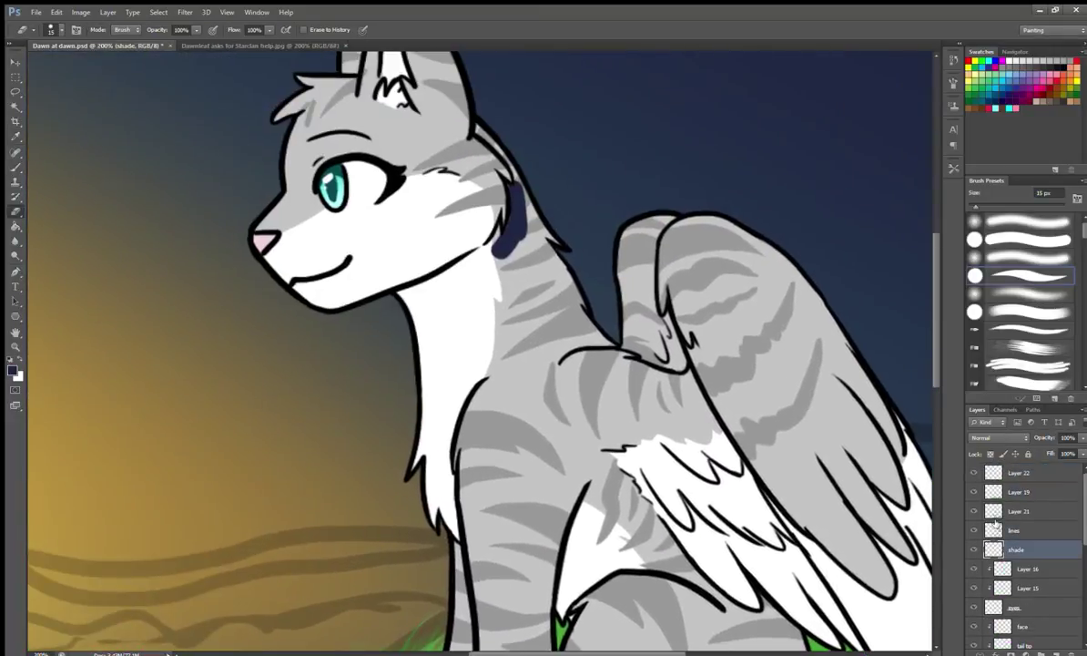
pyautogui.press('b')
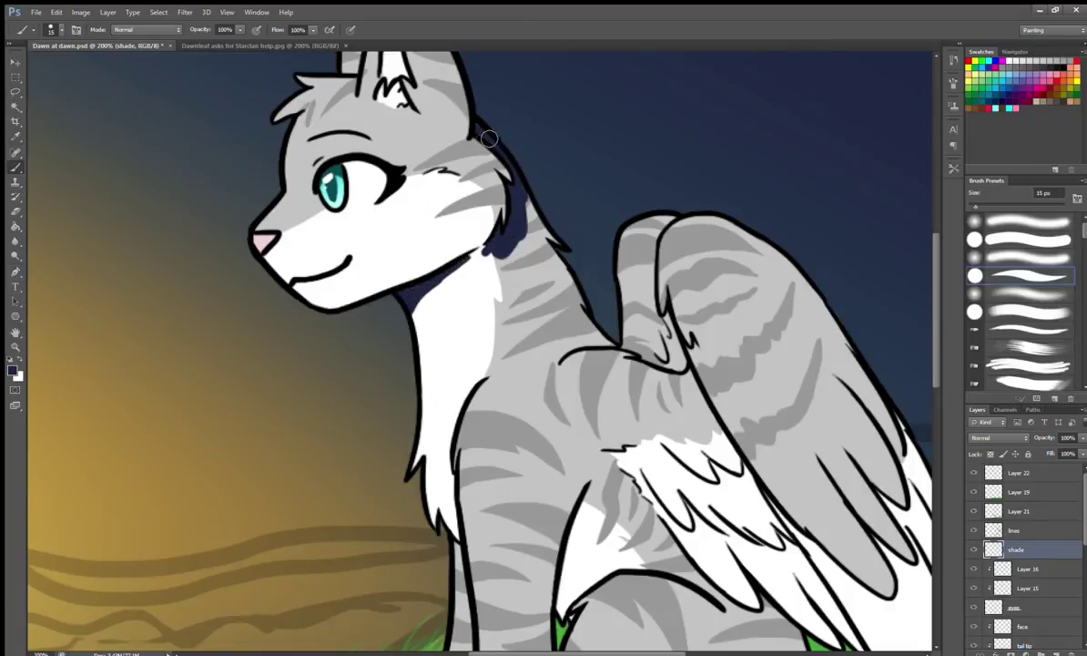
pyautogui.moveTo(545, 237)
pyautogui.mouseDown()
pyautogui.moveTo(515, 356)
pyautogui.moveTo(557, 239)
pyautogui.moveTo(557, 360)
pyautogui.moveTo(540, 321)
pyautogui.mouseUp()
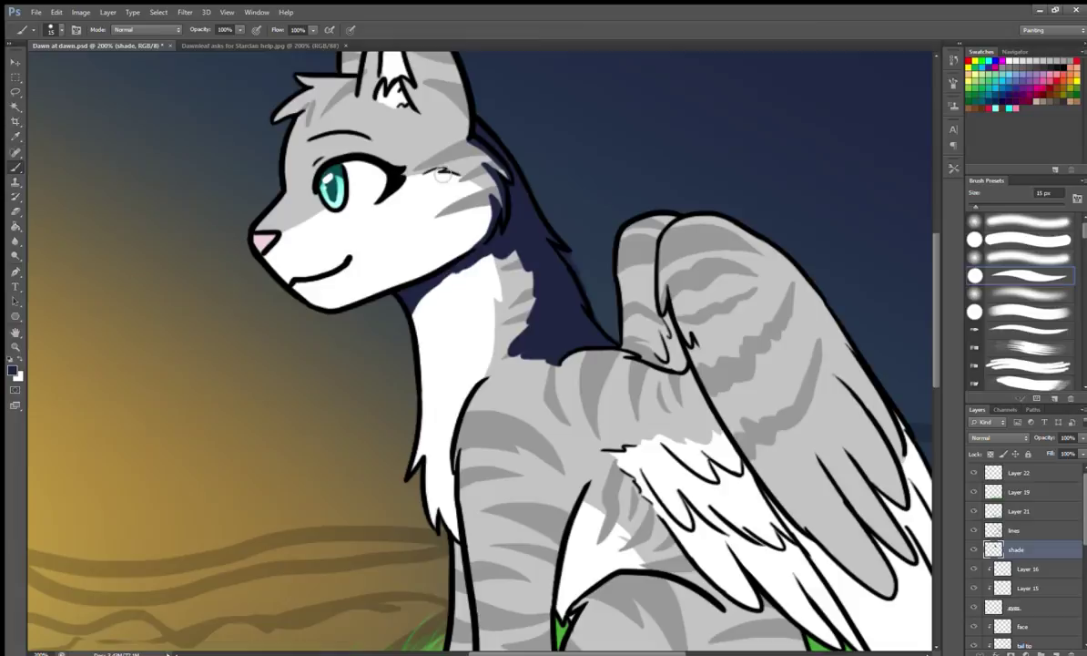
# Shade both ears, the inner ear fur and the upper part of the eye white in navy.
pyautogui.scroll(3, 428, 159)
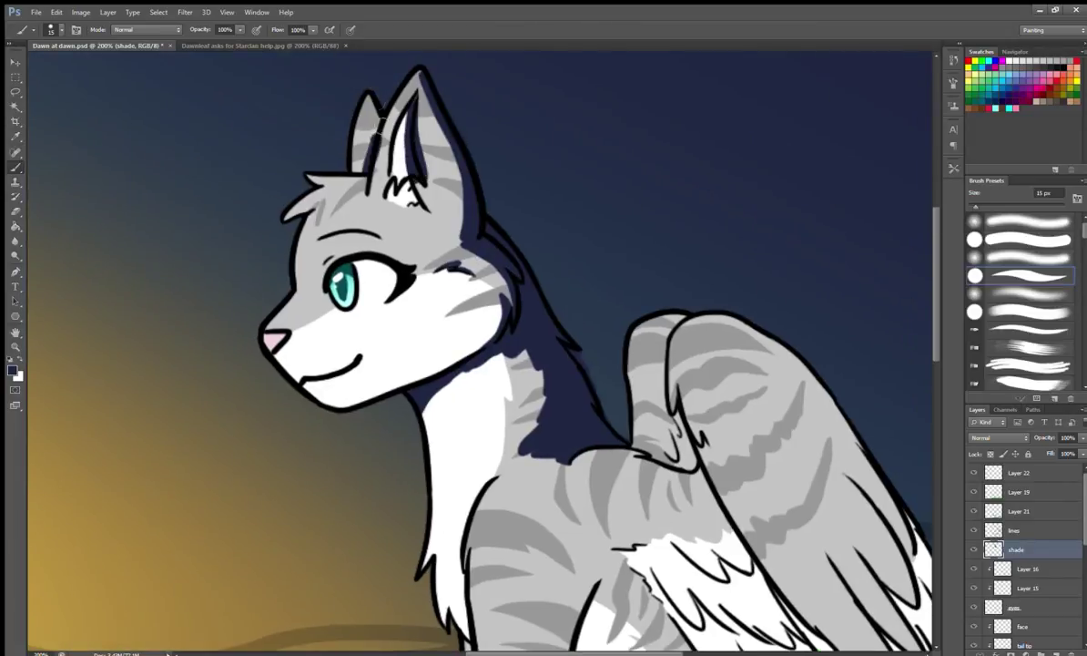
pyautogui.moveTo(359, 96); pyautogui.dragTo(352, 153)
pyautogui.press('e')
pyautogui.press('b')
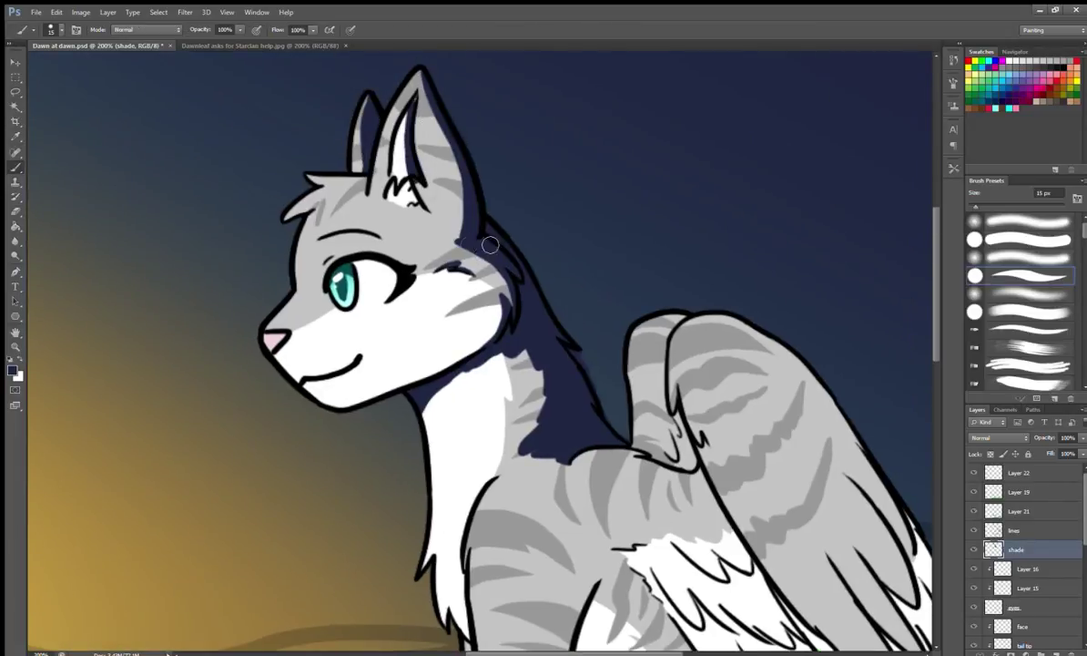
pyautogui.press('e')
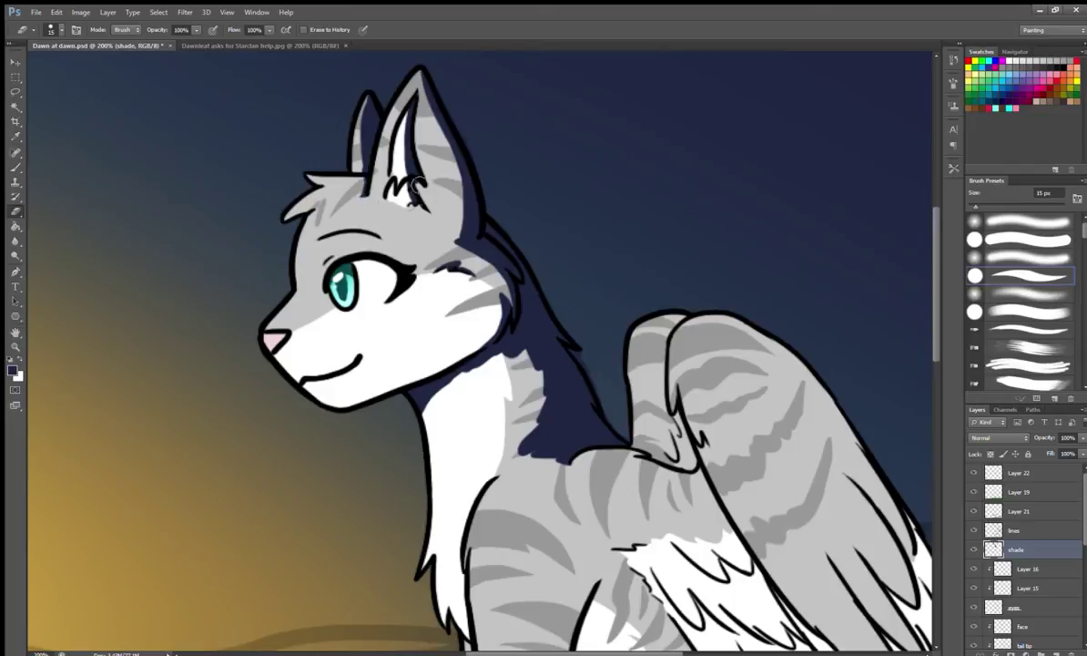
pyautogui.press('b')
pyautogui.moveTo(415, 190); pyautogui.dragTo(373, 193)
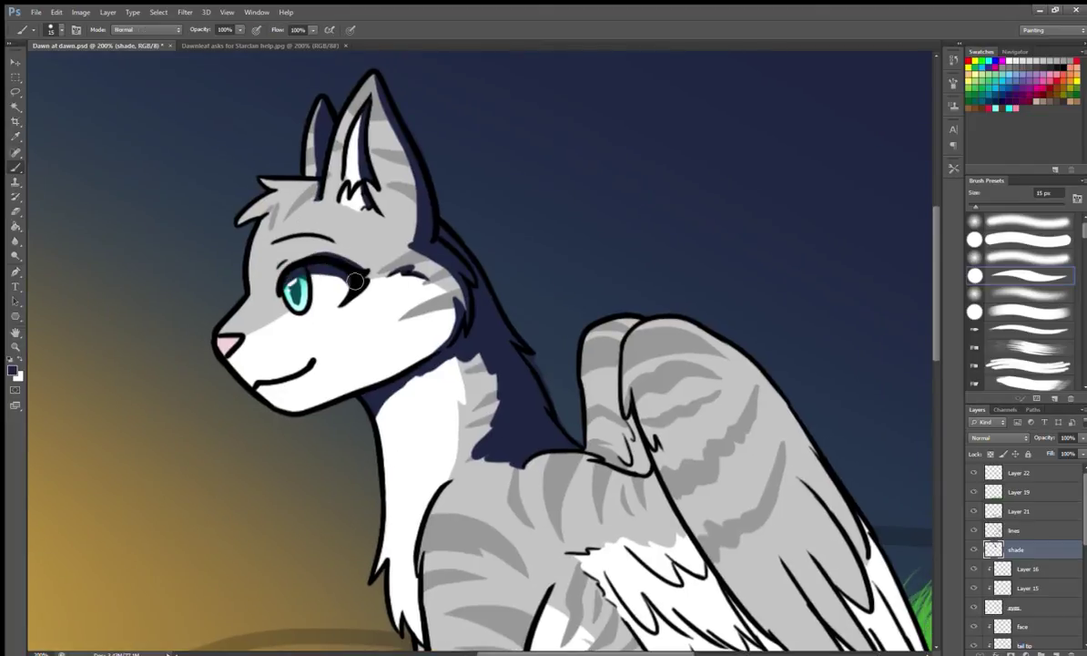
pyautogui.press('e')
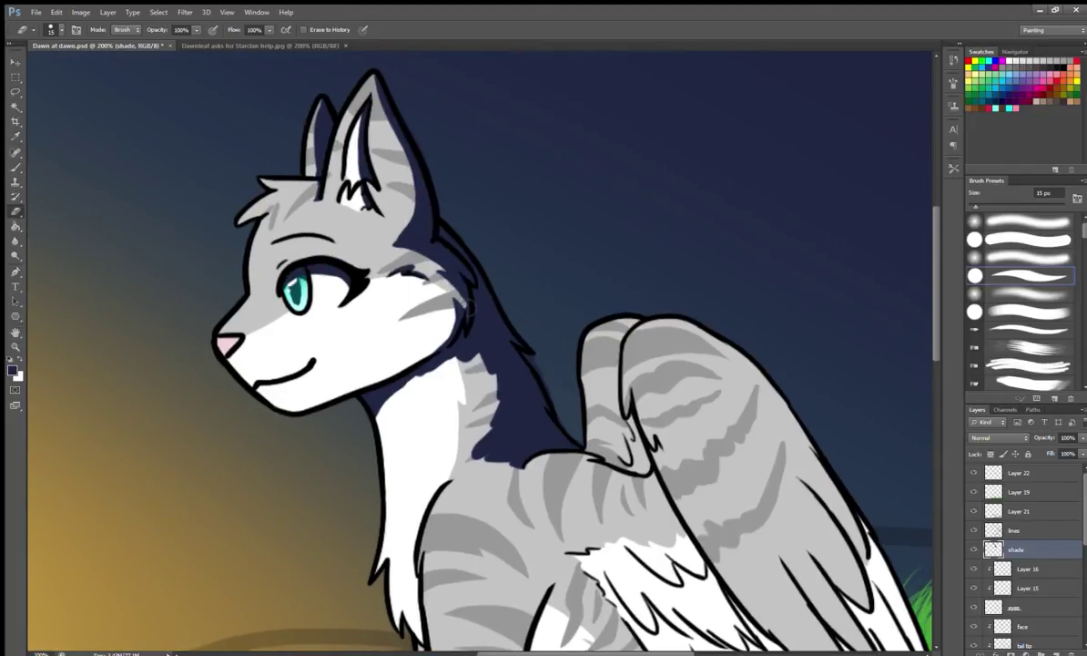
# Refine the cheek and neck shadows into ragged fur edges, alternating between the Brush and the Eraser.
pyautogui.press('b')
pyautogui.moveTo(474, 330)
pyautogui.mouseDown()
pyautogui.moveTo(498, 288)
pyautogui.moveTo(409, 244)
pyautogui.mouseUp()
pyautogui.press('e')
pyautogui.moveTo(419, 354); pyautogui.dragTo(392, 339)
pyautogui.press('b')
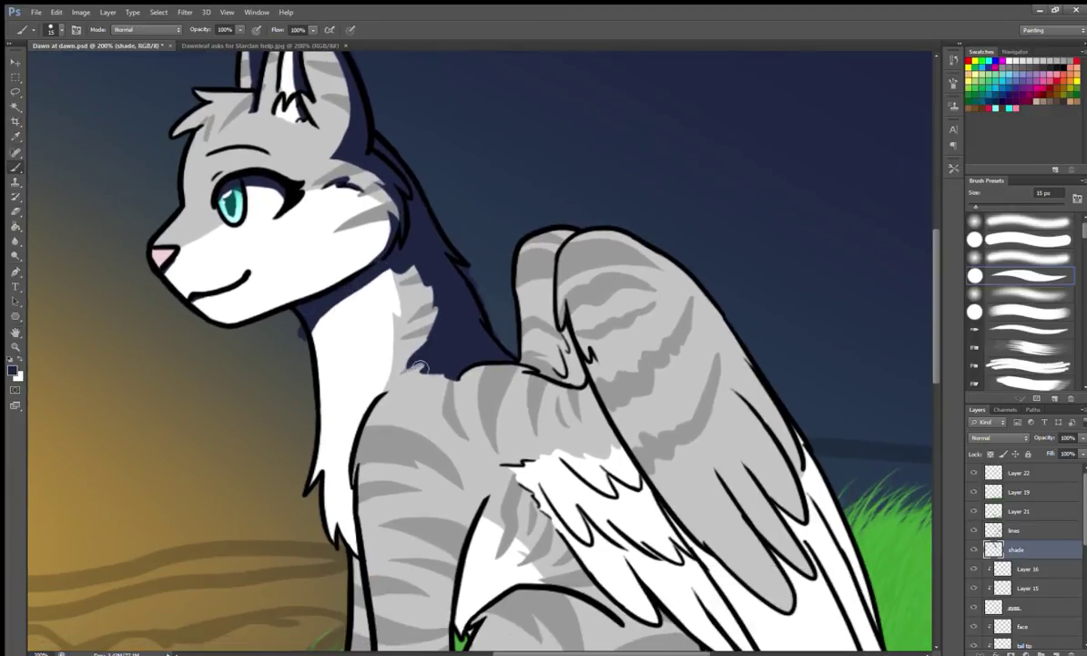
pyautogui.press('e')
pyautogui.moveTo(394, 268)
pyautogui.mouseDown()
pyautogui.moveTo(364, 246)
pyautogui.moveTo(388, 292)
pyautogui.moveTo(351, 318)
pyautogui.mouseUp()
pyautogui.press('b')
pyautogui.press('e')
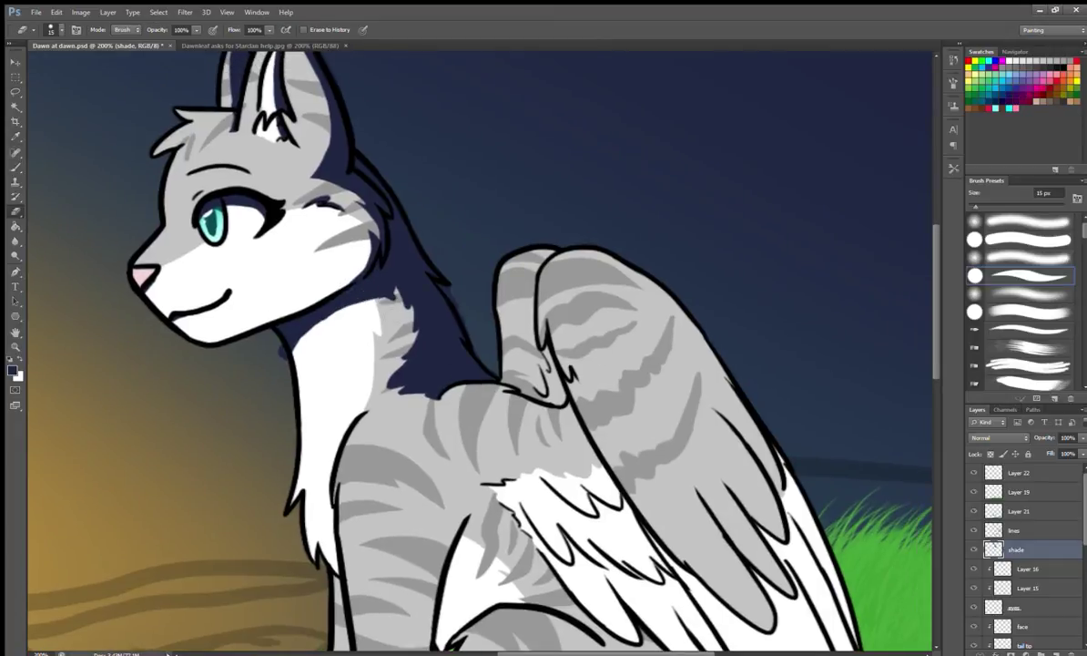
pyautogui.press('b')
pyautogui.moveTo(418, 313); pyautogui.dragTo(411, 245)
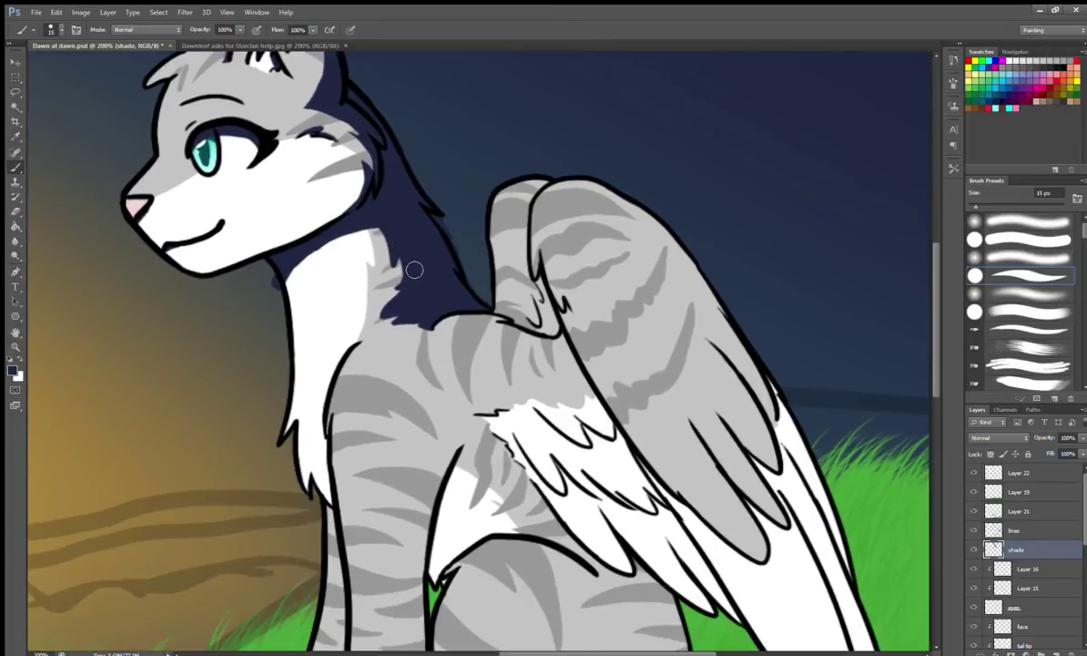
# Shade the lower chest fur and the inner edge of the far front leg down to its paw in navy.
pyautogui.scroll(-5, 413, 276)
pyautogui.moveTo(349, 448); pyautogui.dragTo(290, 507)
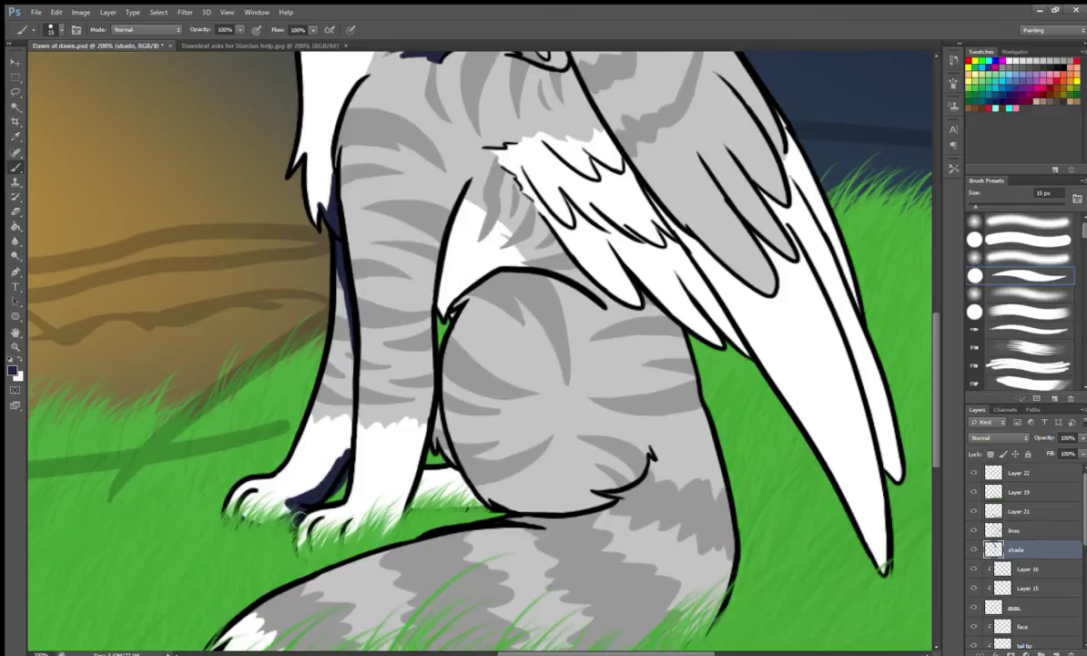
pyautogui.moveTo(328, 248); pyautogui.dragTo(343, 436)
pyautogui.moveTo(333, 227); pyautogui.dragTo(305, 363)
# Fill the belly and the side beneath the wing with navy shading and erase the excess around the upper feathers.
pyautogui.scroll(-2, 306, 364)
pyautogui.hscroll(2, 306, 364)
pyautogui.moveTo(360, 239); pyautogui.dragTo(423, 235)
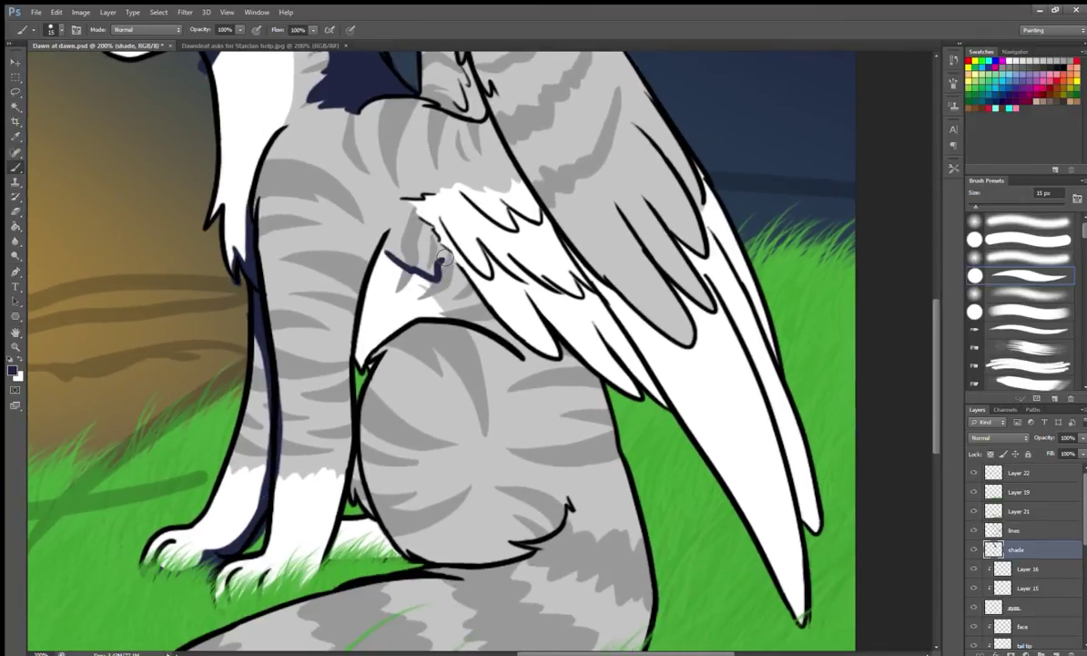
pyautogui.scroll(-1, 423, 235)
pyautogui.moveTo(487, 344)
pyautogui.mouseDown()
pyautogui.moveTo(548, 364)
pyautogui.moveTo(441, 308)
pyautogui.mouseUp()
pyautogui.moveTo(342, 358)
pyautogui.mouseDown()
pyautogui.moveTo(423, 289)
pyautogui.moveTo(341, 246)
pyautogui.moveTo(337, 291)
pyautogui.mouseUp()
pyautogui.scroll(2, 379, 244)
pyautogui.hscroll(2, 379, 244)
pyautogui.moveTo(379, 244)
pyautogui.mouseDown()
pyautogui.moveTo(357, 262)
pyautogui.moveTo(401, 251)
pyautogui.moveTo(355, 273)
pyautogui.mouseUp()
pyautogui.click(15, 210)
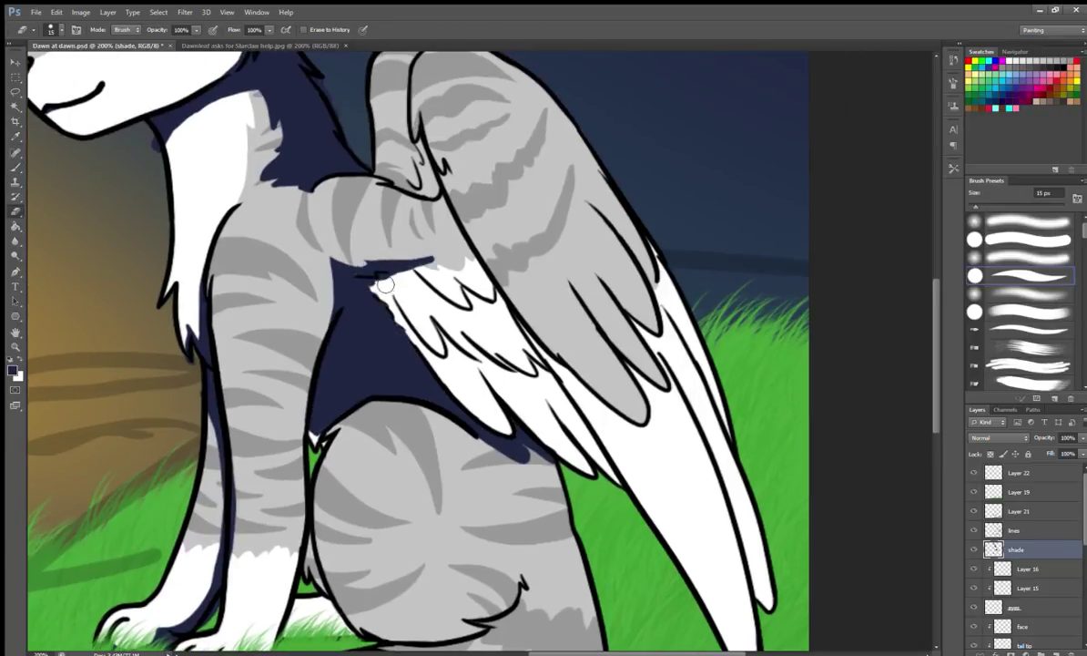
pyautogui.press('b')
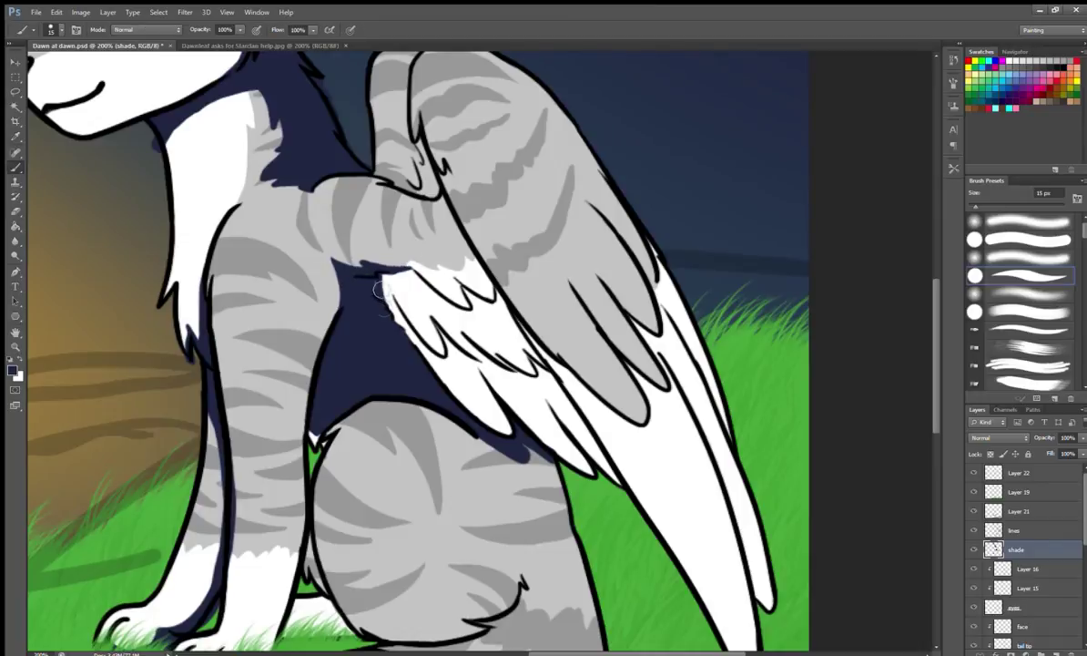
# Shade the lower feathers alongside the front wing's edge and the back of the shoulder in navy.
pyautogui.scroll(1, 393, 309)
pyautogui.hscroll(1, 393, 310)
pyautogui.scroll(-1, 394, 310)
pyautogui.hscroll(2, 393, 310)
pyautogui.moveTo(469, 400)
pyautogui.mouseDown()
pyautogui.moveTo(410, 328)
pyautogui.moveTo(375, 240)
pyautogui.mouseUp()
pyautogui.scroll(1, 375, 239)
pyautogui.hscroll(1, 375, 239)
pyautogui.moveTo(259, 287); pyautogui.dragTo(312, 305)
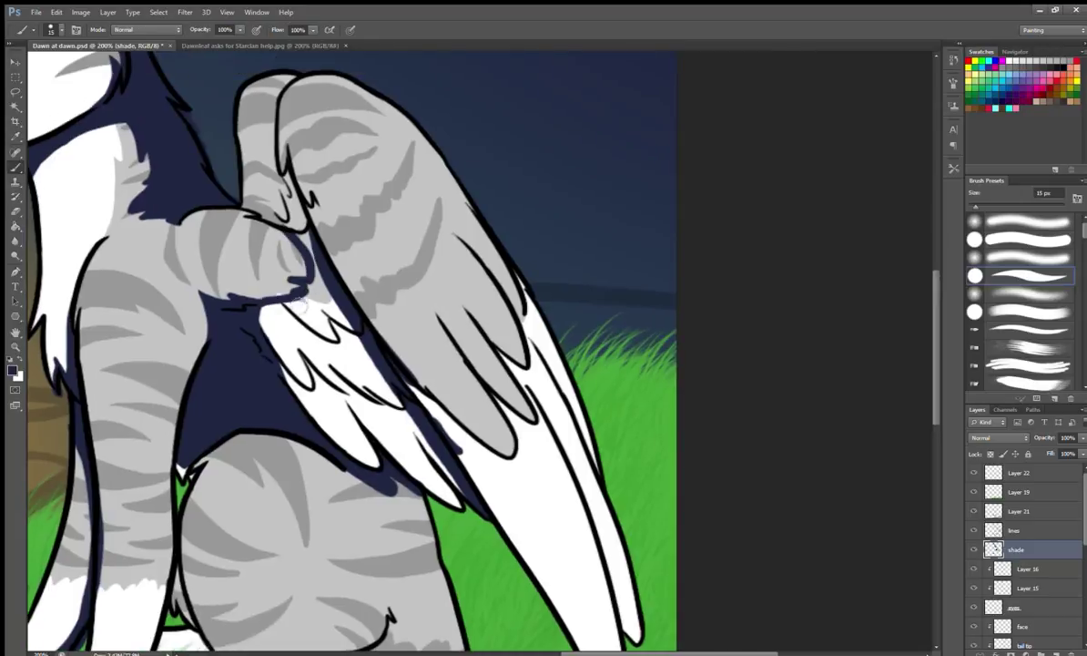
# Shade the inner side of the far wing and its base feathers in navy.
pyautogui.scroll(1, 318, 267)
pyautogui.hscroll(-1, 318, 267)
pyautogui.moveTo(278, 255)
pyautogui.mouseDown()
pyautogui.moveTo(288, 170)
pyautogui.moveTo(299, 168)
pyautogui.moveTo(310, 264)
pyautogui.mouseUp()
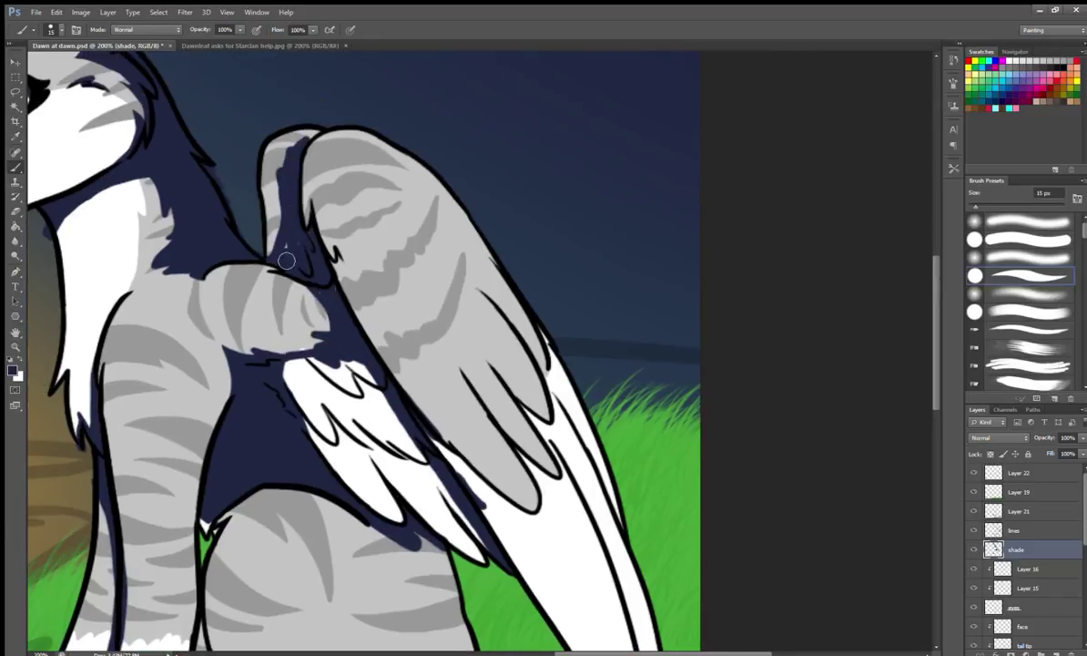
pyautogui.scroll(1, 301, 273)
pyautogui.press('e')
# Outline the jagged shadow edge down the upper part of the front wing in navy.
pyautogui.scroll(-6, 293, 296)
pyautogui.hscroll(4, 227, 264)
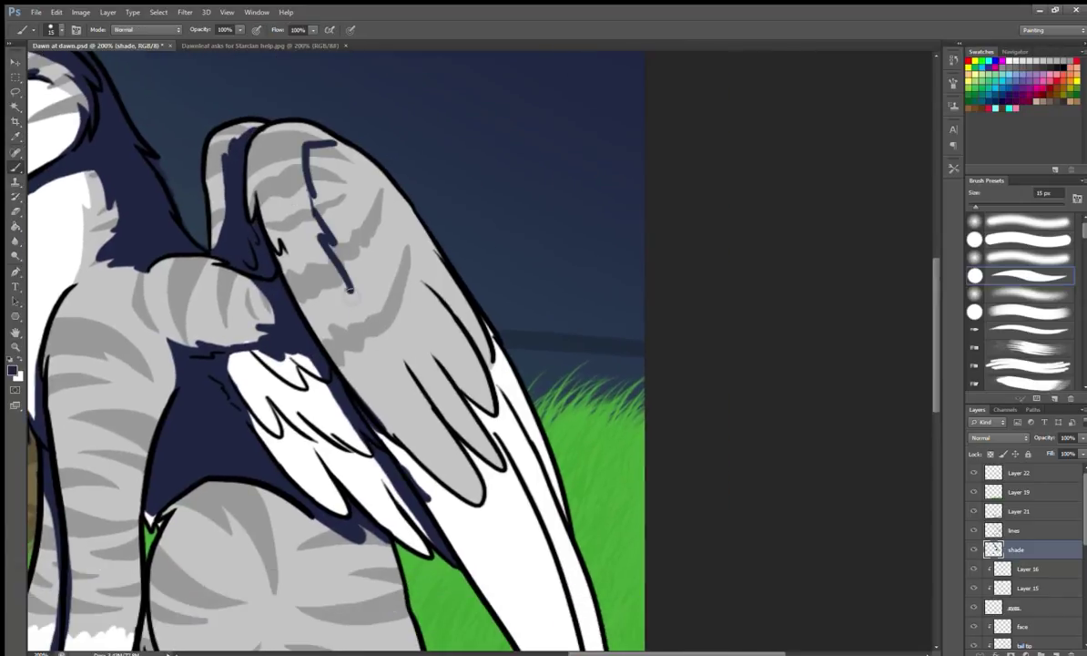
pyautogui.scroll(1, 149, 234)
pyautogui.hscroll(-1, 200, 232)
pyautogui.moveTo(144, 215); pyautogui.dragTo(186, 194)
pyautogui.click(15, 166)
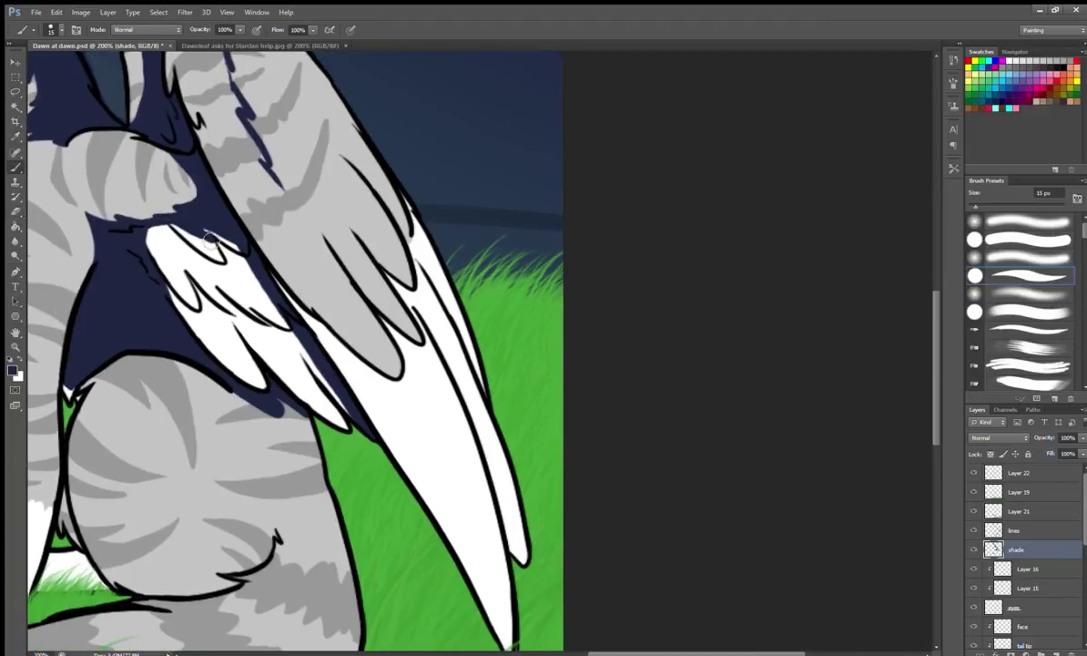
# Shade the white feathers beneath the front wing in navy, leaving thin white rims along their lower edges.
pyautogui.moveTo(195, 265)
pyautogui.mouseDown()
pyautogui.moveTo(166, 262)
pyautogui.moveTo(215, 318)
pyautogui.moveTo(159, 232)
pyautogui.mouseUp()
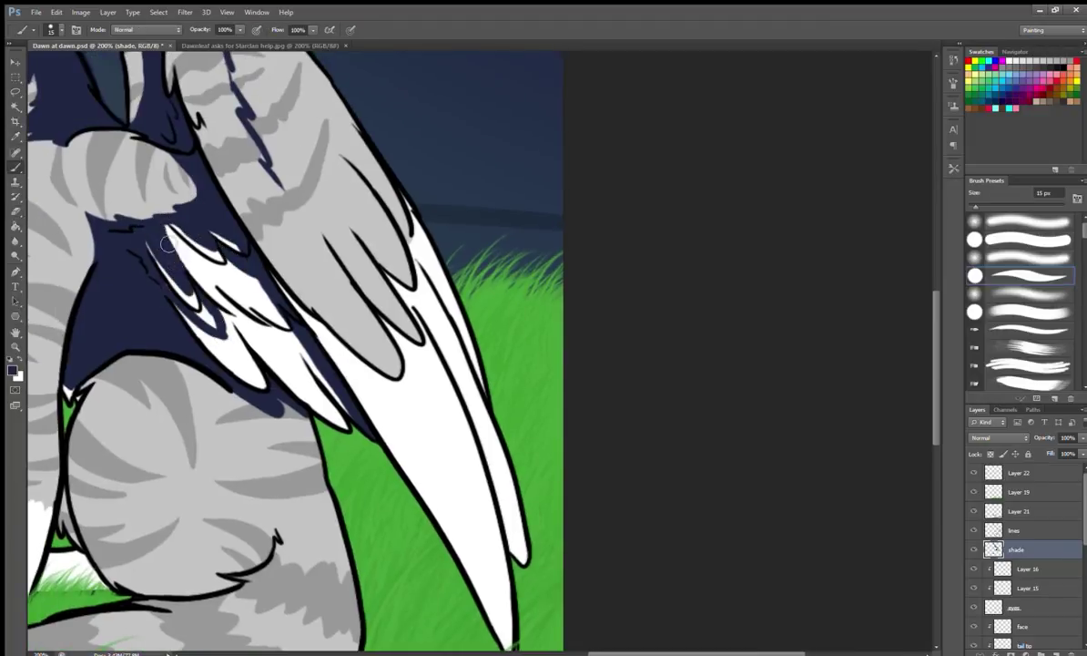
pyautogui.moveTo(285, 405)
pyautogui.mouseDown()
pyautogui.moveTo(301, 366)
pyautogui.moveTo(246, 323)
pyautogui.mouseUp()
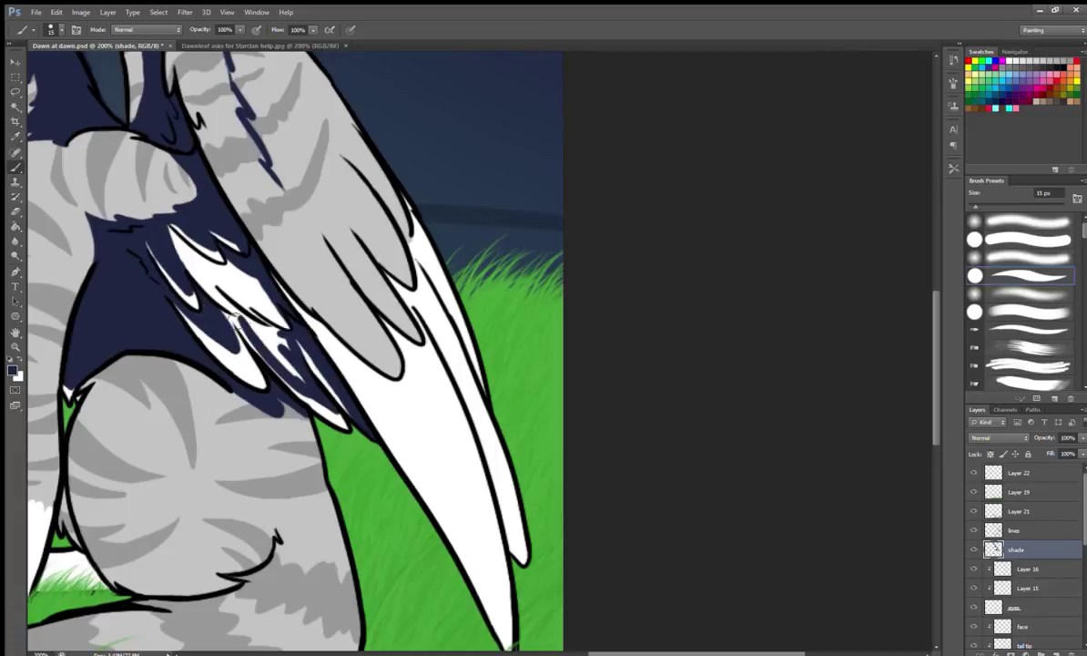
pyautogui.moveTo(291, 364); pyautogui.dragTo(278, 310)
pyautogui.moveTo(235, 275)
pyautogui.mouseDown()
pyautogui.moveTo(405, 323)
pyautogui.moveTo(319, 268)
pyautogui.mouseUp()
pyautogui.moveTo(441, 373); pyautogui.dragTo(392, 332)
pyautogui.moveTo(425, 387); pyautogui.dragTo(348, 317)
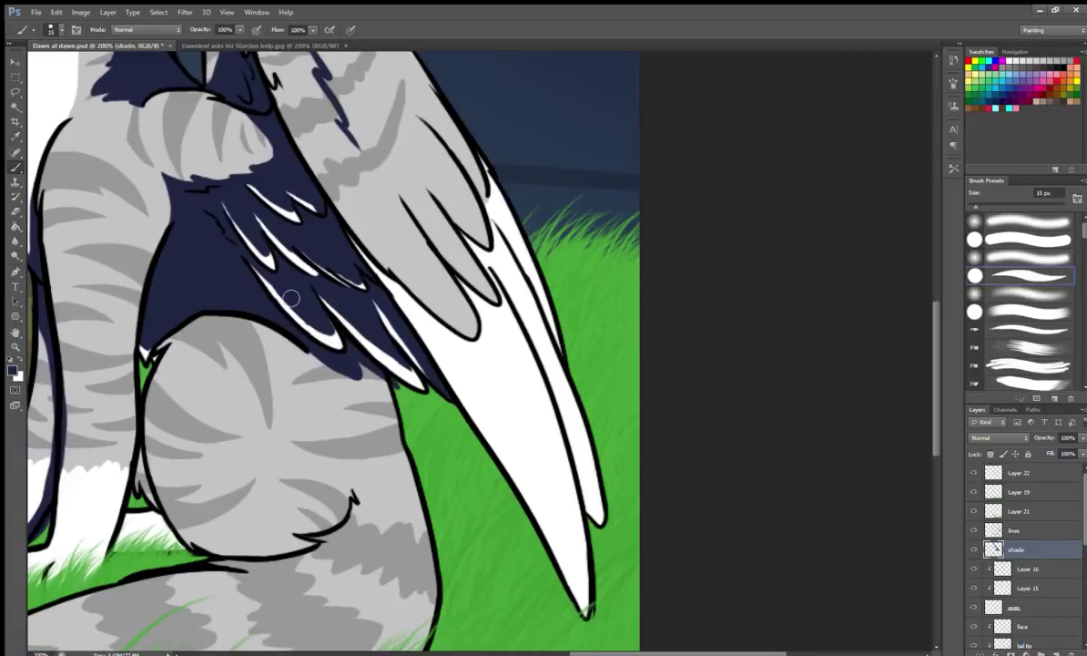
# Shade the front wing's long flight feathers in navy, leaving a white strip on the lowest one, and extend the shadow outline across the grey feathers.
pyautogui.press('e')
pyautogui.moveTo(225, 215)
pyautogui.mouseDown()
pyautogui.moveTo(436, 353)
pyautogui.moveTo(264, 319)
pyautogui.mouseUp()
pyautogui.press('b')
pyautogui.moveTo(310, 128)
pyautogui.mouseDown()
pyautogui.moveTo(373, 236)
pyautogui.moveTo(393, 387)
pyautogui.mouseUp()
pyautogui.moveTo(447, 323); pyautogui.dragTo(387, 322)
pyautogui.moveTo(305, 244)
pyautogui.mouseDown()
pyautogui.moveTo(441, 353)
pyautogui.moveTo(429, 202)
pyautogui.mouseUp()
pyautogui.moveTo(490, 393)
pyautogui.mouseDown()
pyautogui.moveTo(354, 266)
pyautogui.moveTo(401, 428)
pyautogui.mouseUp()
pyautogui.moveTo(410, 383)
pyautogui.mouseDown()
pyautogui.moveTo(351, 137)
pyautogui.moveTo(396, 255)
pyautogui.mouseUp()
pyautogui.moveTo(401, 328); pyautogui.dragTo(356, 227)
pyautogui.moveTo(400, 383)
pyautogui.mouseDown()
pyautogui.moveTo(349, 374)
pyautogui.moveTo(460, 474)
pyautogui.mouseUp()
pyautogui.moveTo(419, 510); pyautogui.dragTo(365, 365)
pyautogui.moveTo(474, 474); pyautogui.dragTo(401, 382)
pyautogui.press('e')
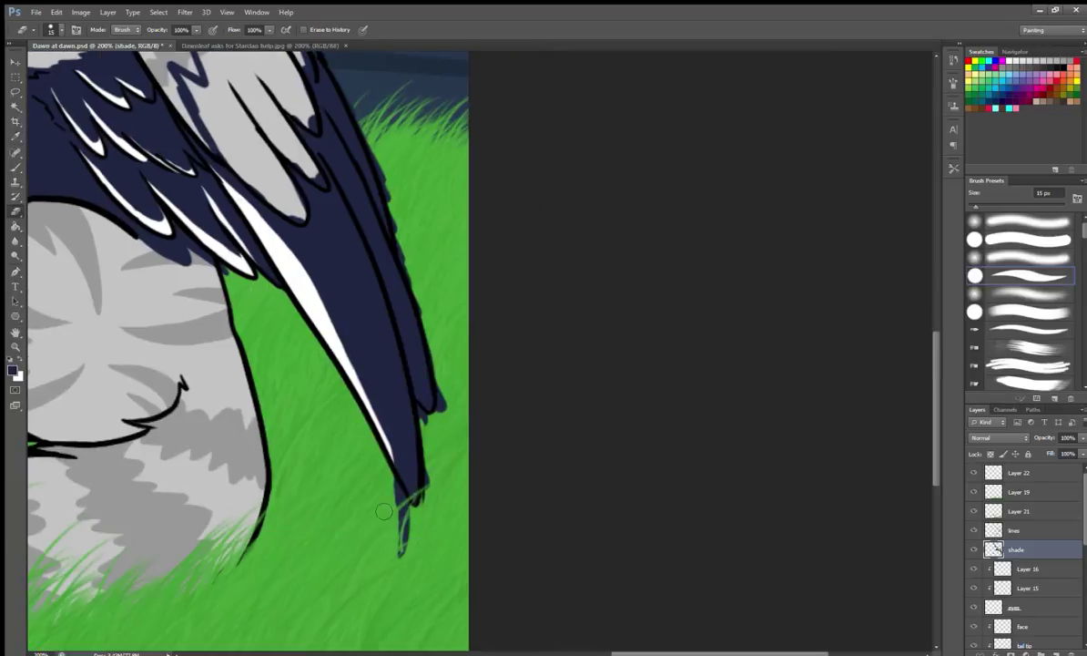
pyautogui.moveTo(383, 512); pyautogui.dragTo(380, 517)
# Shade the back edge of the near front leg down to its paw and fill the hind paw in navy.
pyautogui.press('b')
pyautogui.moveTo(366, 358); pyautogui.dragTo(835, 450)
pyautogui.moveTo(426, 150); pyautogui.dragTo(441, 297)
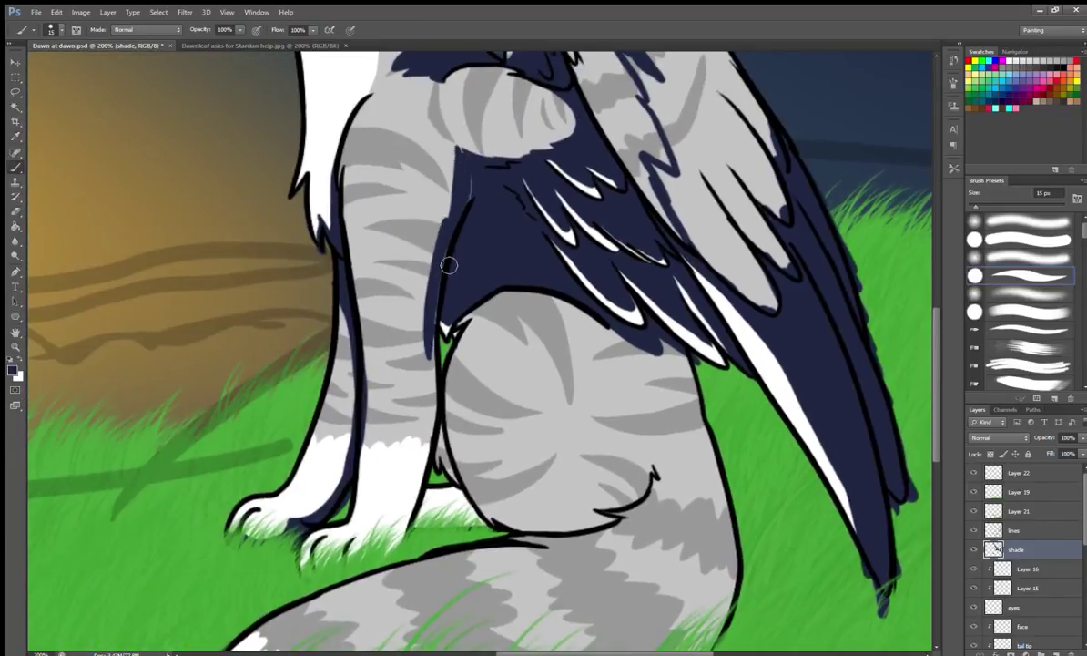
pyautogui.moveTo(353, 555); pyautogui.dragTo(331, 446)
pyautogui.moveTo(399, 390)
pyautogui.mouseDown()
pyautogui.moveTo(392, 300)
pyautogui.moveTo(427, 401)
pyautogui.mouseUp()
pyautogui.moveTo(519, 414); pyautogui.dragTo(449, 414)
# Outline a jagged navy shadow edge down the haunch from the wing feathers to the base of the thigh.
pyautogui.moveTo(453, 413)
pyautogui.mouseDown()
pyautogui.moveTo(444, 303)
pyautogui.moveTo(515, 221)
pyautogui.mouseUp()
pyautogui.moveTo(603, 301)
pyautogui.mouseDown()
pyautogui.moveTo(602, 266)
pyautogui.moveTo(522, 380)
pyautogui.mouseUp()
pyautogui.moveTo(510, 300); pyautogui.dragTo(469, 350)
pyautogui.hotkey('ctrl', 'z')
pyautogui.moveTo(364, 355); pyautogui.dragTo(319, 424)
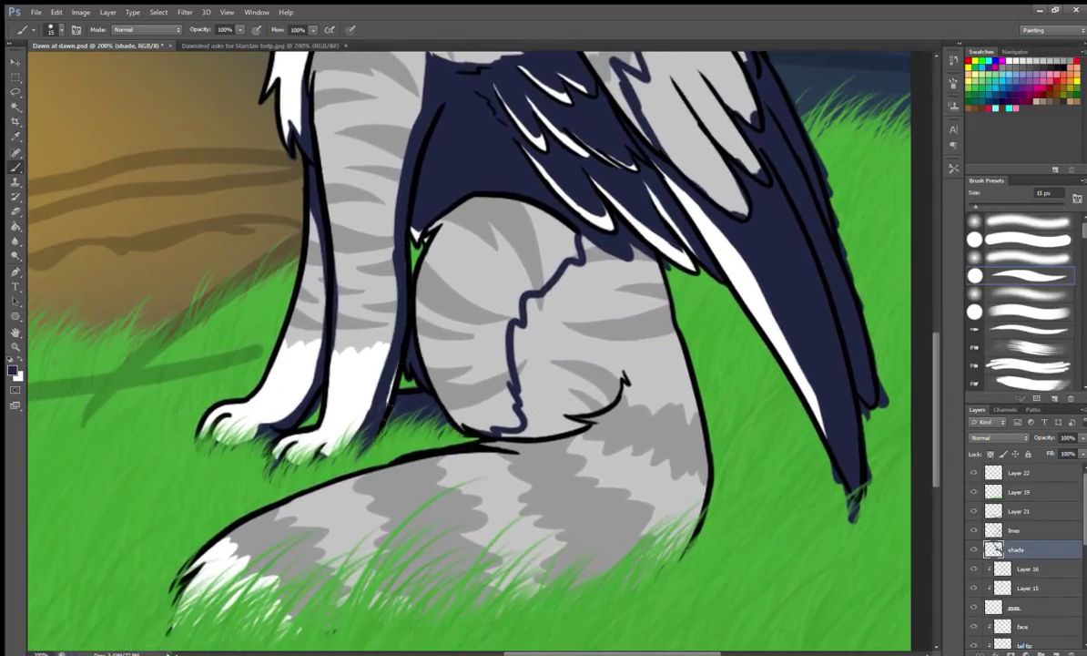
# Outline the shadow edge along the length of the tail in navy and hide the grass layers Layer 22, Layer 19 and Layer 21.
pyautogui.moveTo(437, 474)
pyautogui.mouseDown()
pyautogui.moveTo(509, 304)
pyautogui.moveTo(424, 273)
pyautogui.mouseUp()
pyautogui.moveTo(618, 269)
pyautogui.mouseDown()
pyautogui.moveTo(328, 339)
pyautogui.moveTo(257, 411)
pyautogui.moveTo(159, 374)
pyautogui.mouseUp()
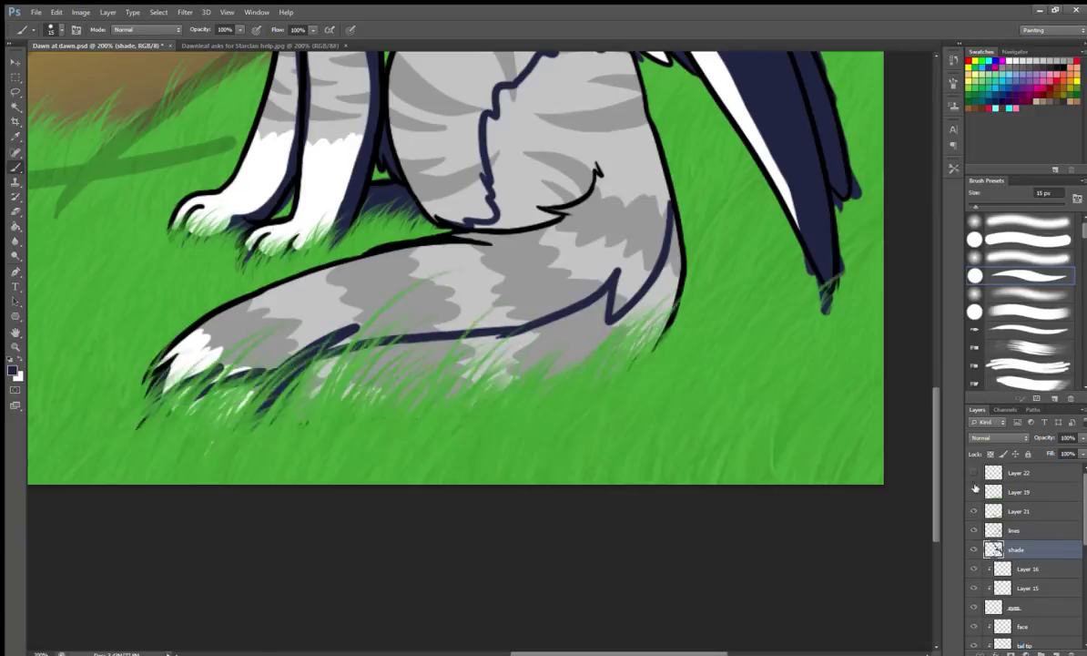
pyautogui.moveTo(974, 473); pyautogui.dragTo(973, 511)
# Shade the underside of the tail tip and the lower edges of the front paws in navy.
pyautogui.moveTo(204, 401); pyautogui.dragTo(164, 446)
pyautogui.moveTo(223, 365); pyautogui.dragTo(164, 414)
pyautogui.press('e')
pyautogui.press('b')
pyautogui.moveTo(325, 314)
pyautogui.mouseDown()
pyautogui.moveTo(228, 346)
pyautogui.moveTo(203, 382)
pyautogui.moveTo(236, 341)
pyautogui.moveTo(200, 357)
pyautogui.moveTo(355, 334)
pyautogui.mouseUp()
pyautogui.press('e')
pyautogui.press('b')
pyautogui.press('e')
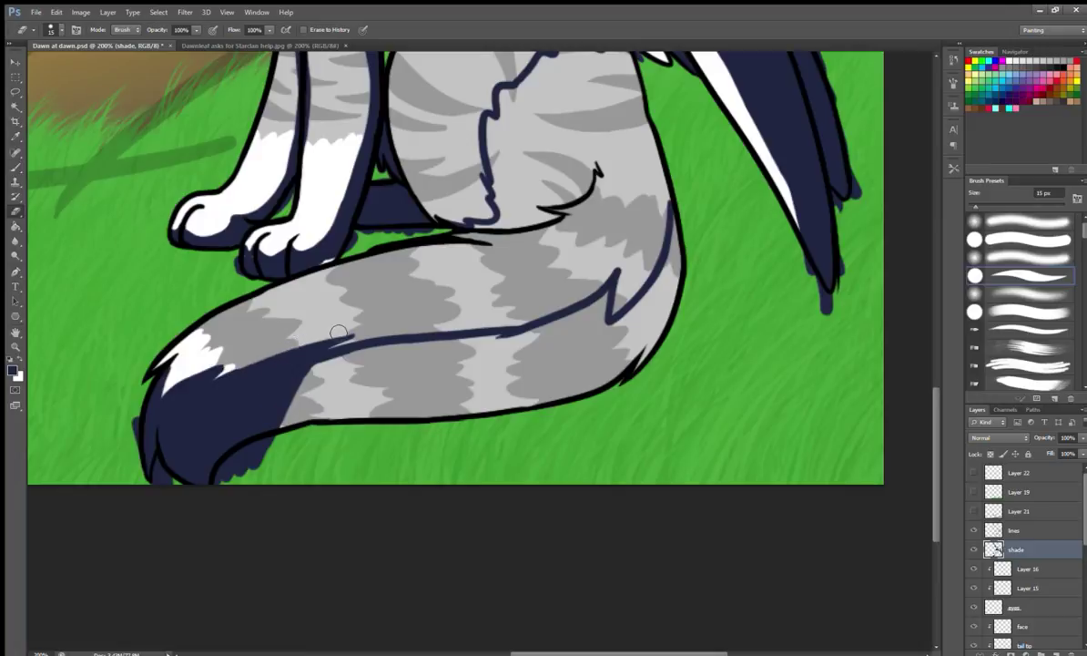
# Close the tail's shadow outline and fill the lower half of the tail with navy.
pyautogui.press('b')
pyautogui.moveTo(628, 274)
pyautogui.mouseDown()
pyautogui.moveTo(608, 208)
pyautogui.moveTo(596, 320)
pyautogui.mouseUp()
pyautogui.moveTo(288, 407)
pyautogui.mouseDown()
pyautogui.moveTo(525, 392)
pyautogui.moveTo(645, 339)
pyautogui.moveTo(528, 314)
pyautogui.moveTo(344, 347)
pyautogui.mouseUp()
pyautogui.press('g')
pyautogui.click(343, 363)
pyautogui.press('b')
pyautogui.press('e')
pyautogui.press('b')
pyautogui.moveTo(645, 262)
pyautogui.mouseDown()
pyautogui.moveTo(514, 336)
pyautogui.moveTo(482, 444)
pyautogui.mouseUp()
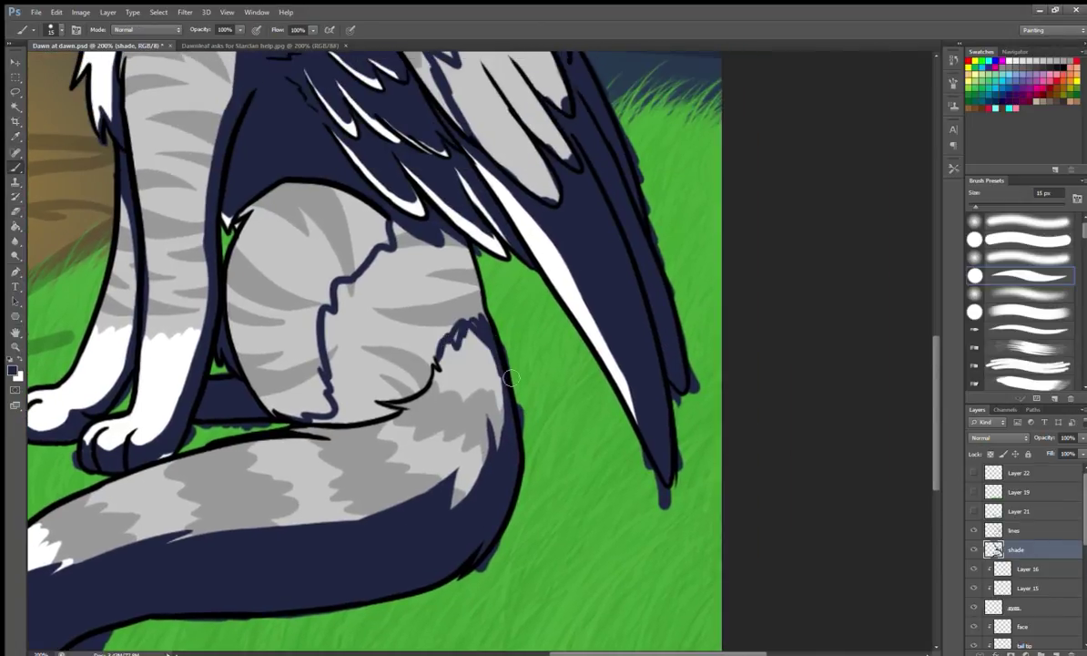
# Fill the rear part of the haunch with navy up to the tail's tufted base and refine its shadow edge.
pyautogui.moveTo(460, 229); pyautogui.dragTo(435, 298)
pyautogui.moveTo(279, 399)
pyautogui.mouseDown()
pyautogui.moveTo(382, 369)
pyautogui.moveTo(405, 323)
pyautogui.mouseUp()
pyautogui.click(402, 232)
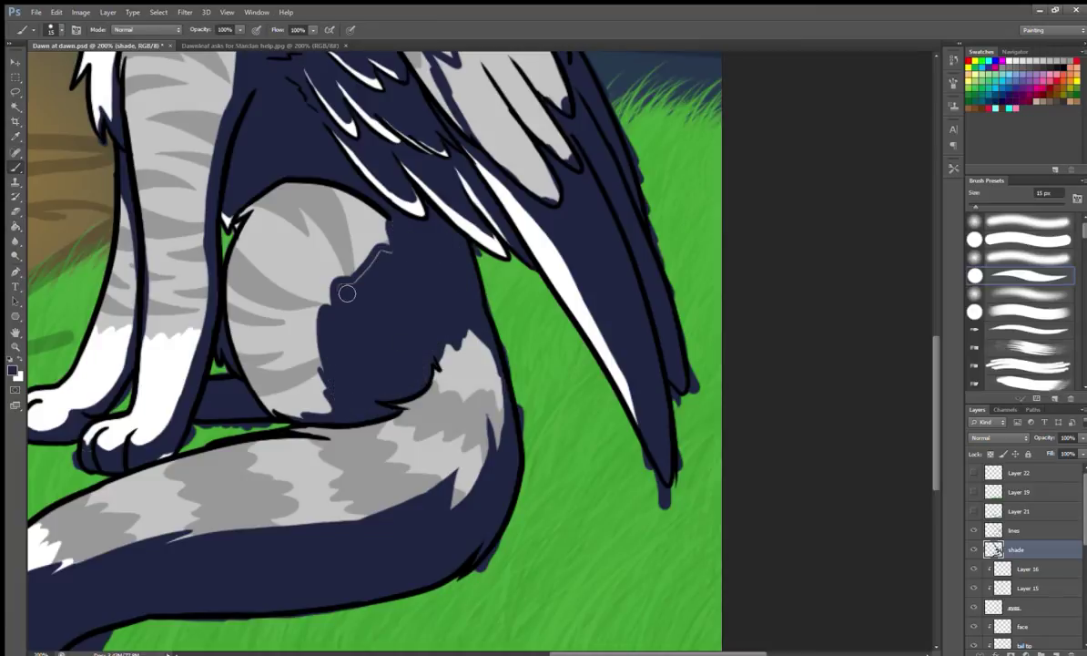
pyautogui.moveTo(366, 316)
pyautogui.mouseDown()
pyautogui.moveTo(395, 330)
pyautogui.moveTo(325, 383)
pyautogui.moveTo(517, 310)
pyautogui.moveTo(474, 393)
pyautogui.mouseUp()
pyautogui.press('e')
# Fill the outlined rear area of the front wing with navy and cover the remaining gaps.
pyautogui.scroll(5, 475, 392)
pyautogui.hscroll(2, 474, 392)
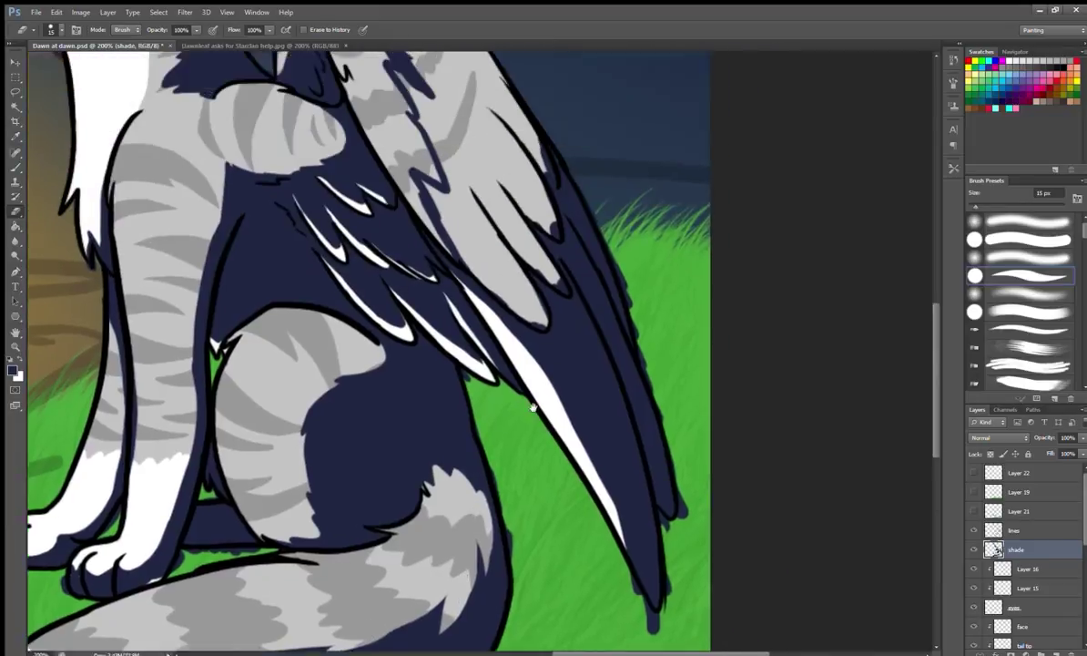
pyautogui.press('b')
pyautogui.moveTo(344, 255); pyautogui.dragTo(480, 393)
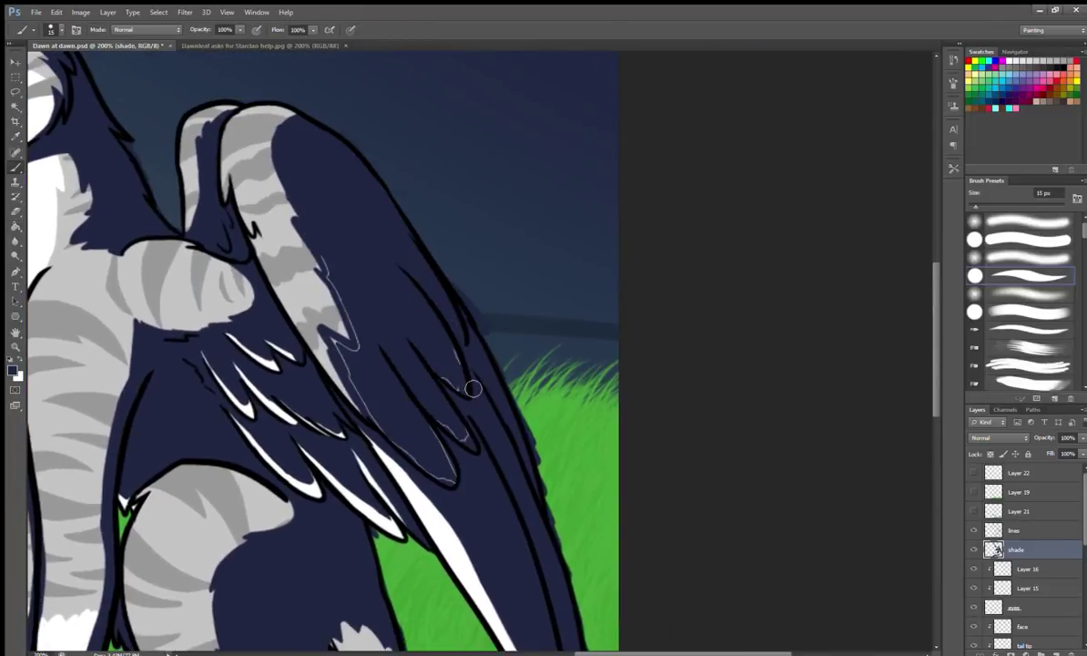
pyautogui.moveTo(308, 259); pyautogui.dragTo(364, 357)
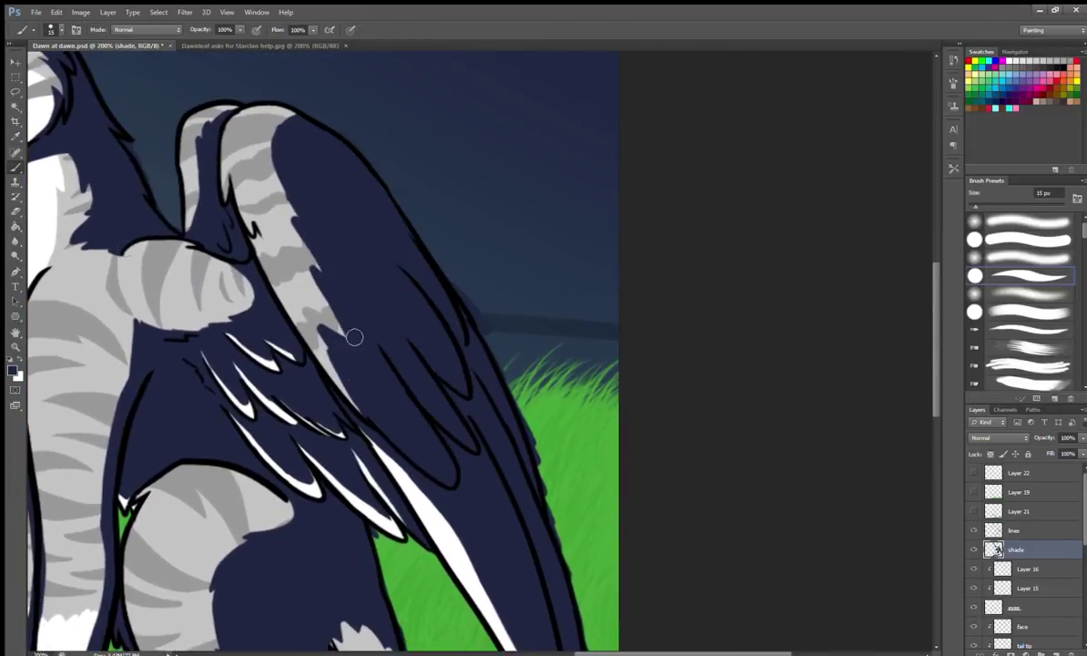
# Refine the front wing's shading, leaving thin light rims along the lower edges of its long grey feathers.
pyautogui.press('e')
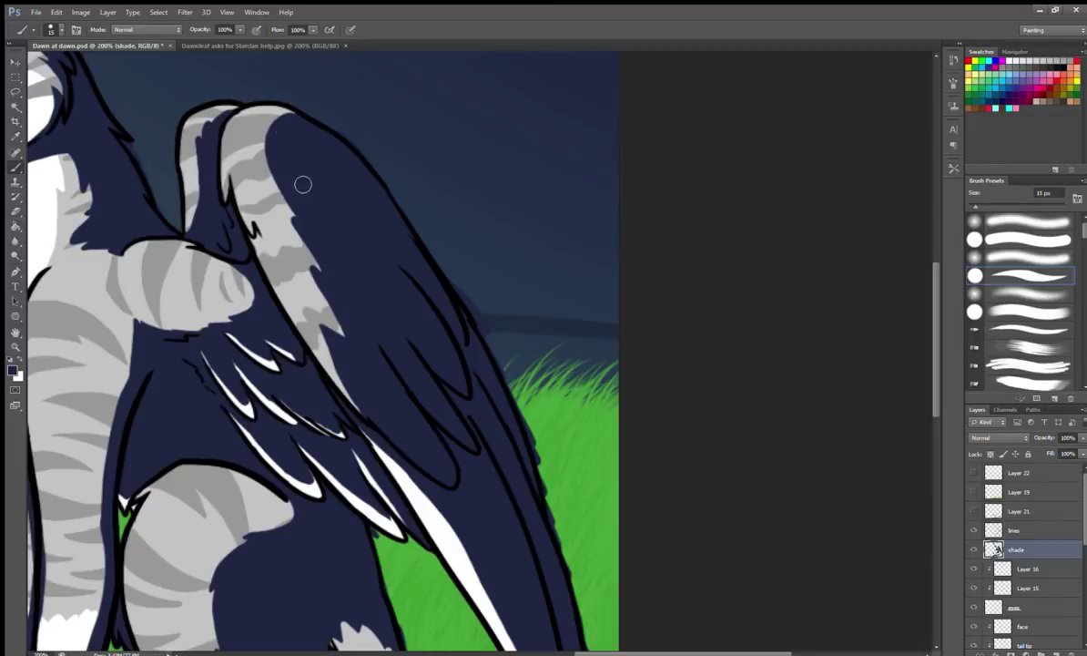
pyautogui.moveTo(284, 242); pyautogui.dragTo(267, 121)
pyautogui.press('b')
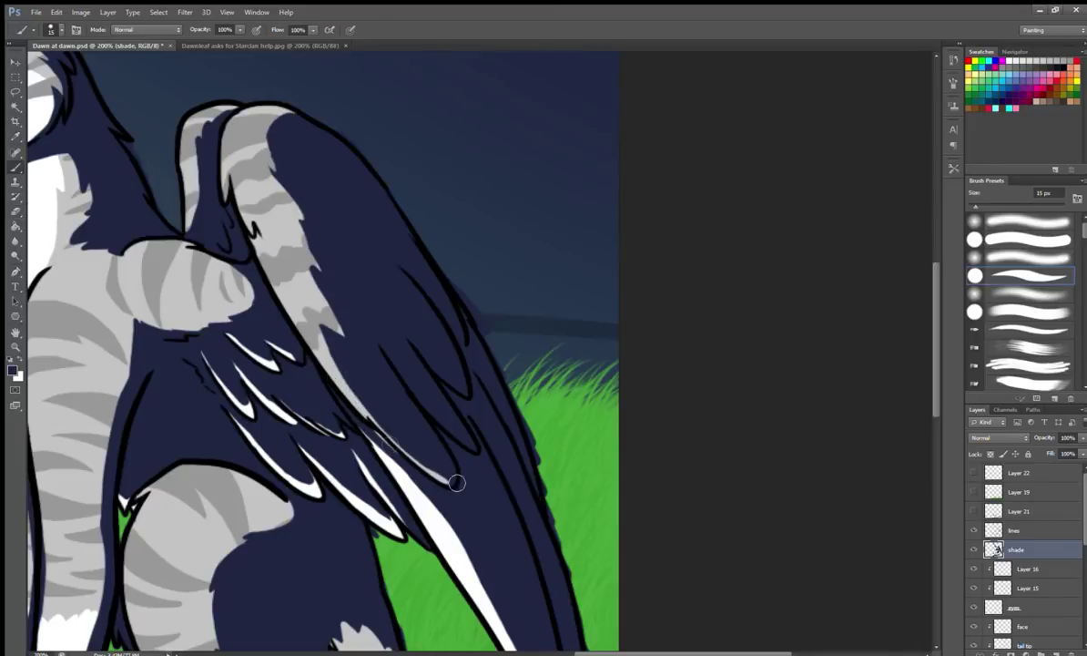
pyautogui.moveTo(410, 384)
pyautogui.mouseDown()
pyautogui.moveTo(447, 459)
pyautogui.moveTo(392, 435)
pyautogui.moveTo(339, 363)
pyautogui.mouseUp()
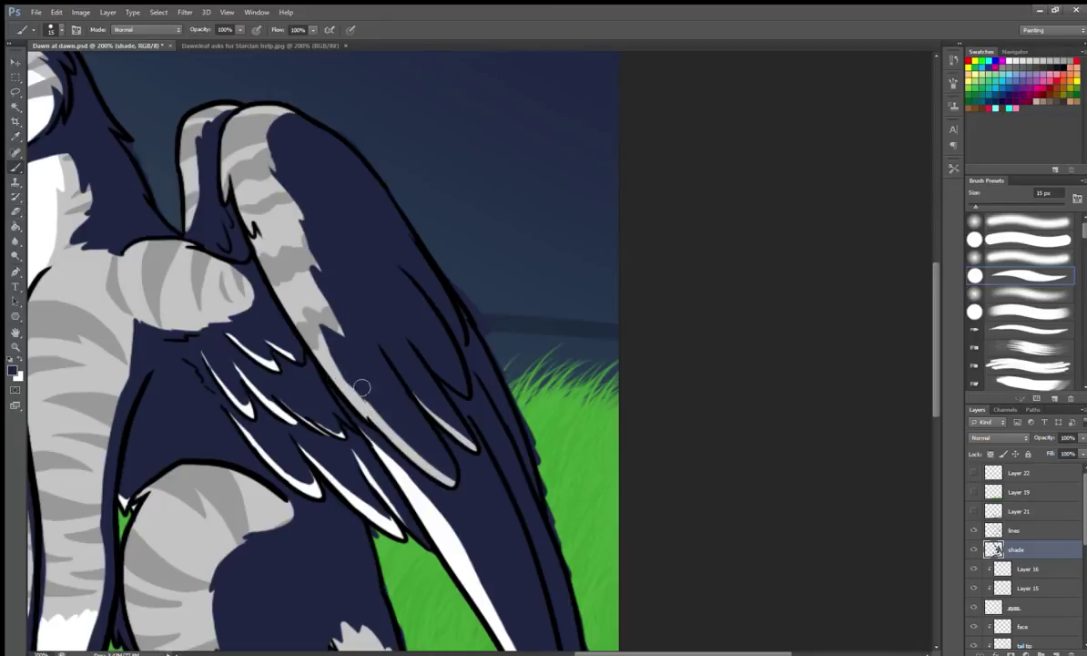
pyautogui.press('e')
pyautogui.moveTo(319, 278)
pyautogui.mouseDown()
pyautogui.moveTo(290, 223)
pyautogui.moveTo(296, 257)
pyautogui.mouseUp()
# Reshape the shadow edge on the upper front wing and erase a few pointed light tufts into it.
pyautogui.press('b')
pyautogui.moveTo(280, 145)
pyautogui.mouseDown()
pyautogui.moveTo(334, 290)
pyautogui.moveTo(264, 186)
pyautogui.moveTo(284, 255)
pyautogui.mouseUp()
pyautogui.press('e')
pyautogui.press('b')
pyautogui.moveTo(272, 117)
pyautogui.mouseDown()
pyautogui.moveTo(258, 180)
pyautogui.moveTo(301, 282)
pyautogui.mouseUp()
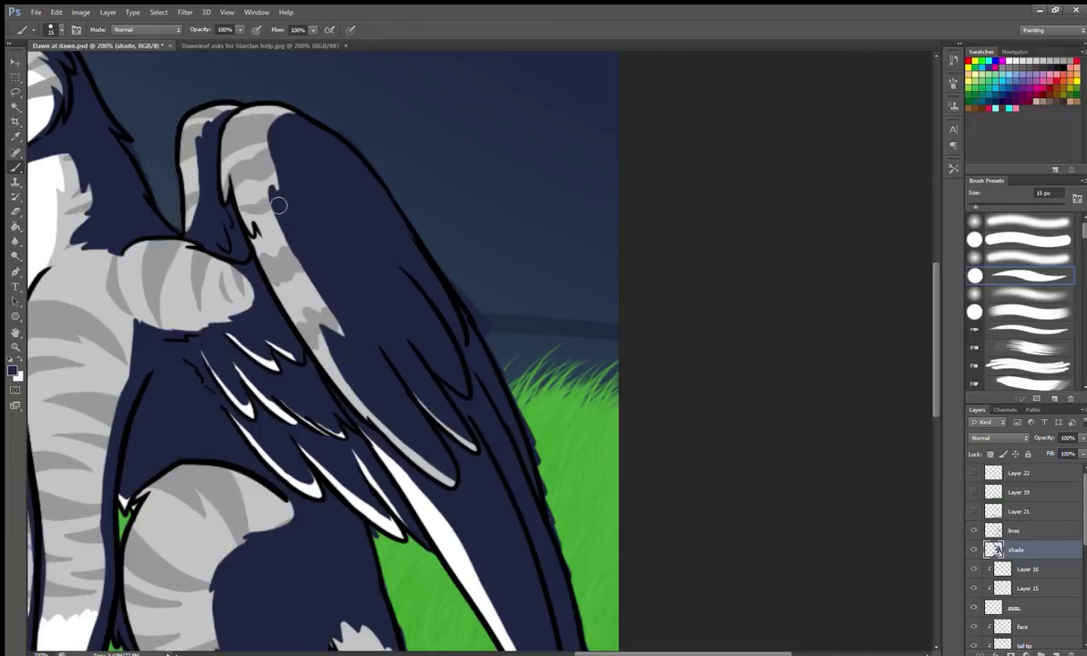
pyautogui.press('e')
pyautogui.moveTo(259, 177); pyautogui.dragTo(276, 239)
pyautogui.moveTo(202, 201); pyautogui.dragTo(234, 239)
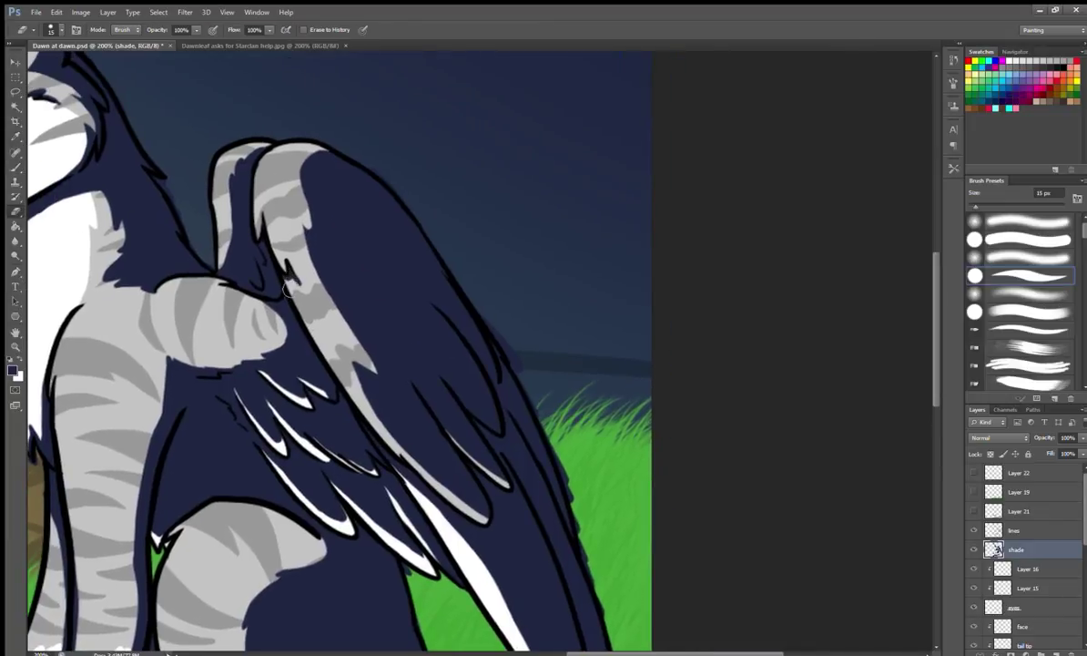
pyautogui.moveTo(305, 294)
pyautogui.mouseDown()
pyautogui.moveTo(242, 234)
pyautogui.moveTo(250, 165)
pyautogui.moveTo(241, 171)
pyautogui.mouseUp()
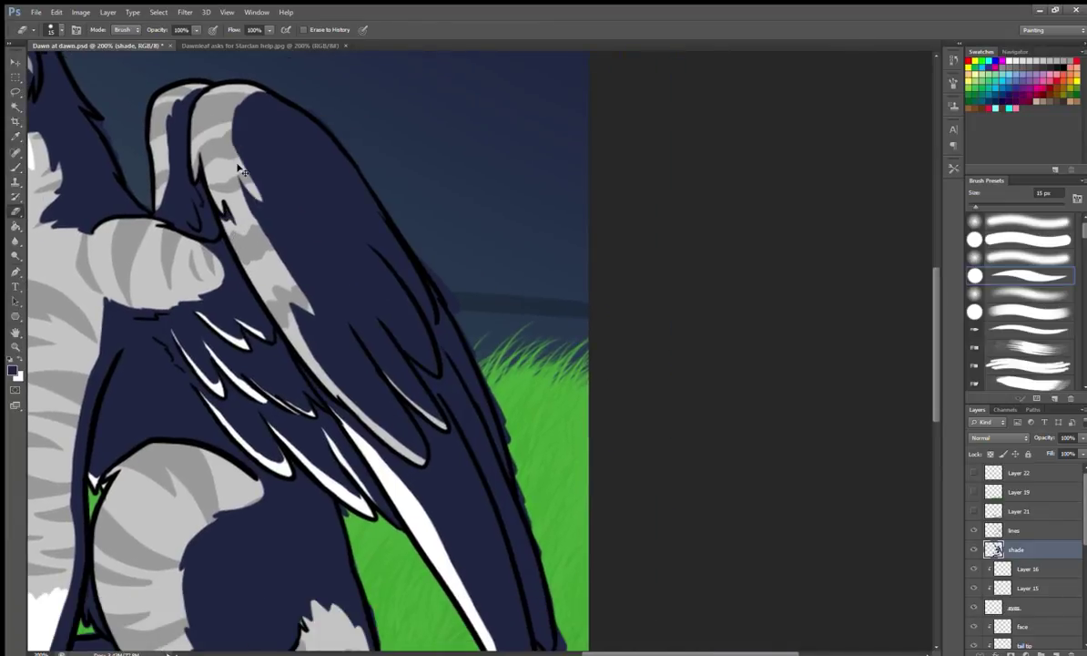
# Refine the neck's navy shadow edge beside the white chest fur.
pyautogui.hotkey('ctrl', '-')
pyautogui.press('b')
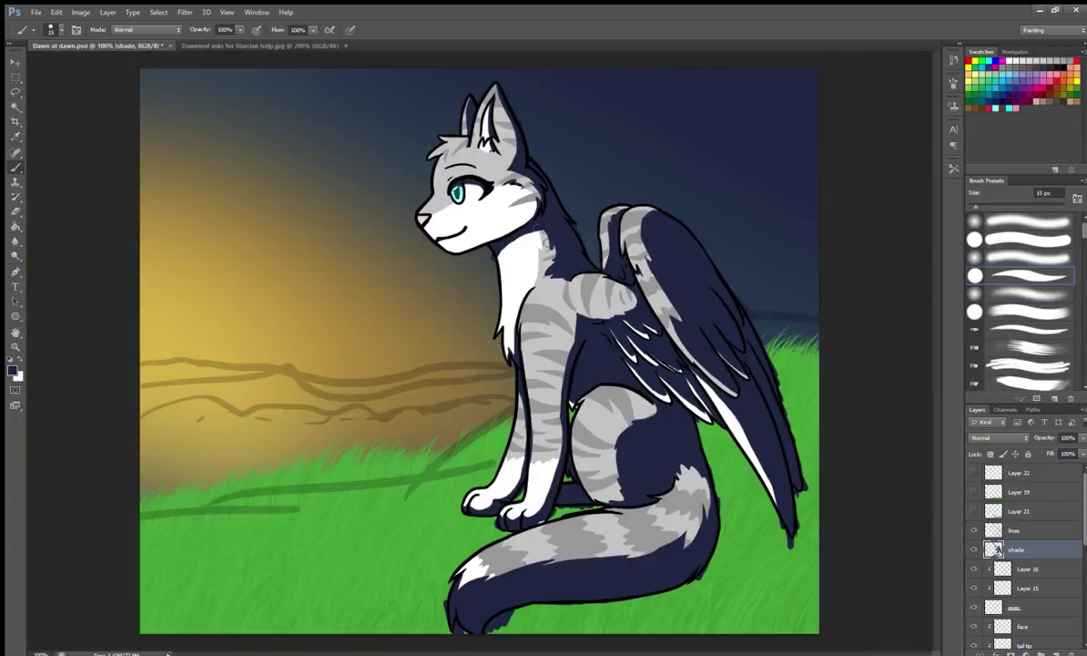
pyautogui.press('e')
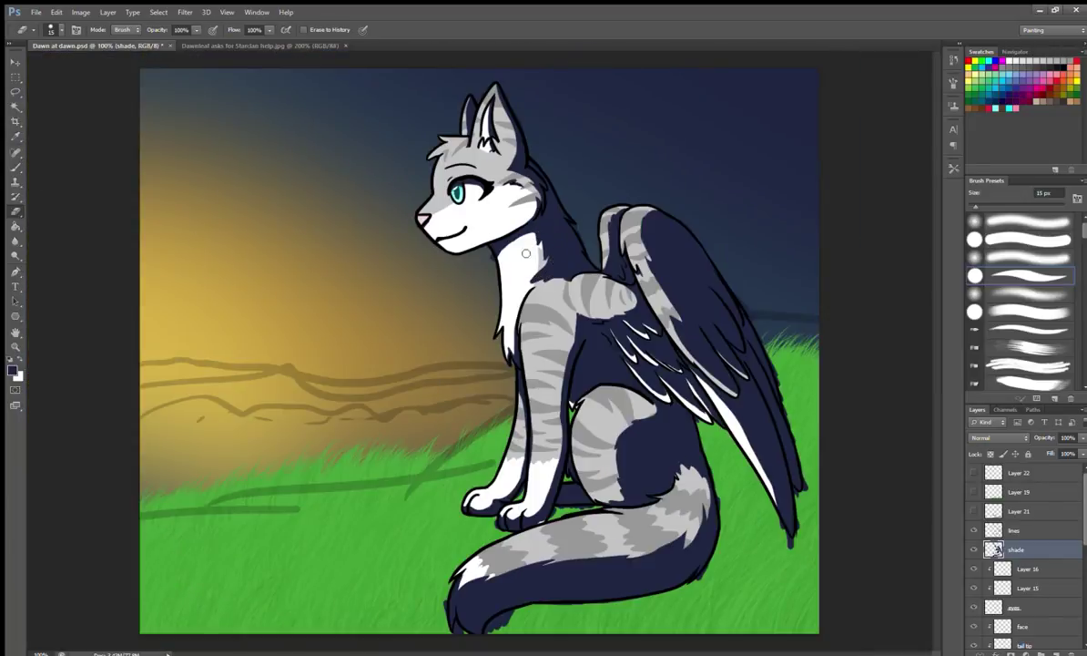
pyautogui.press('b')
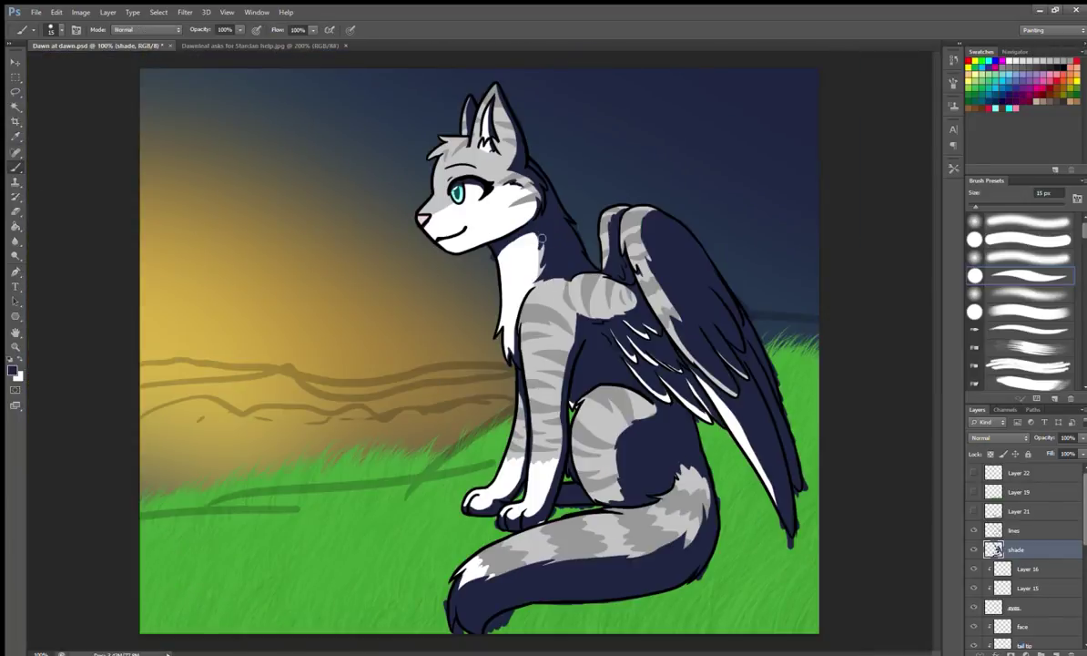
pyautogui.press('e')
pyautogui.press('b')
pyautogui.press('e')
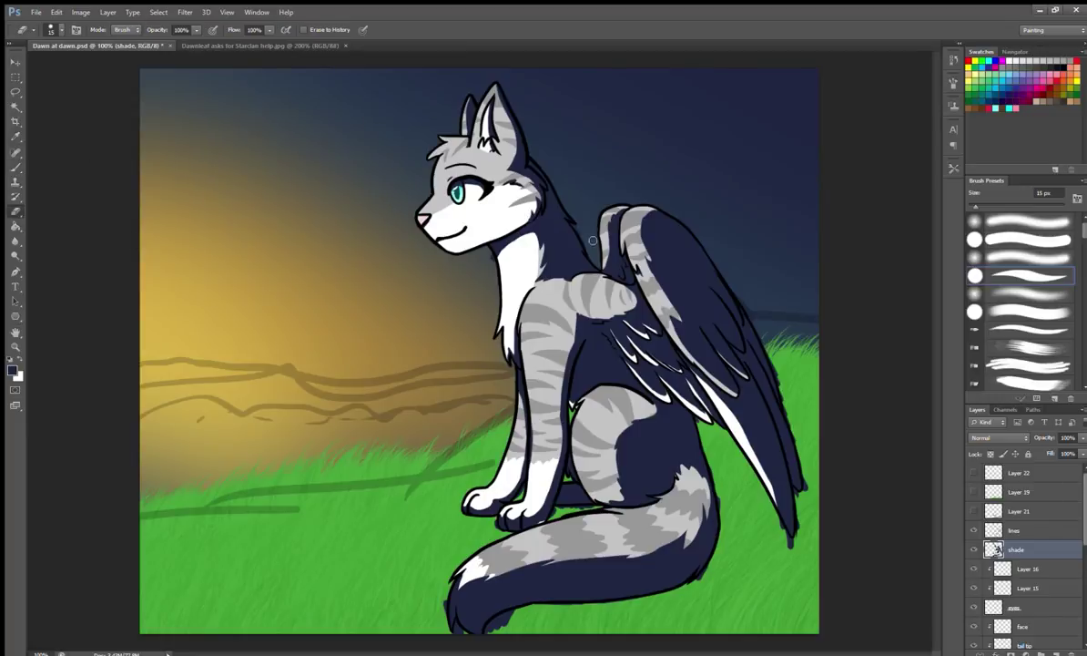
# Erase navy shading to widen the white rims on the middle feathers beneath the front wing and tidy their edges.
pyautogui.scroll(4, 655, 373)
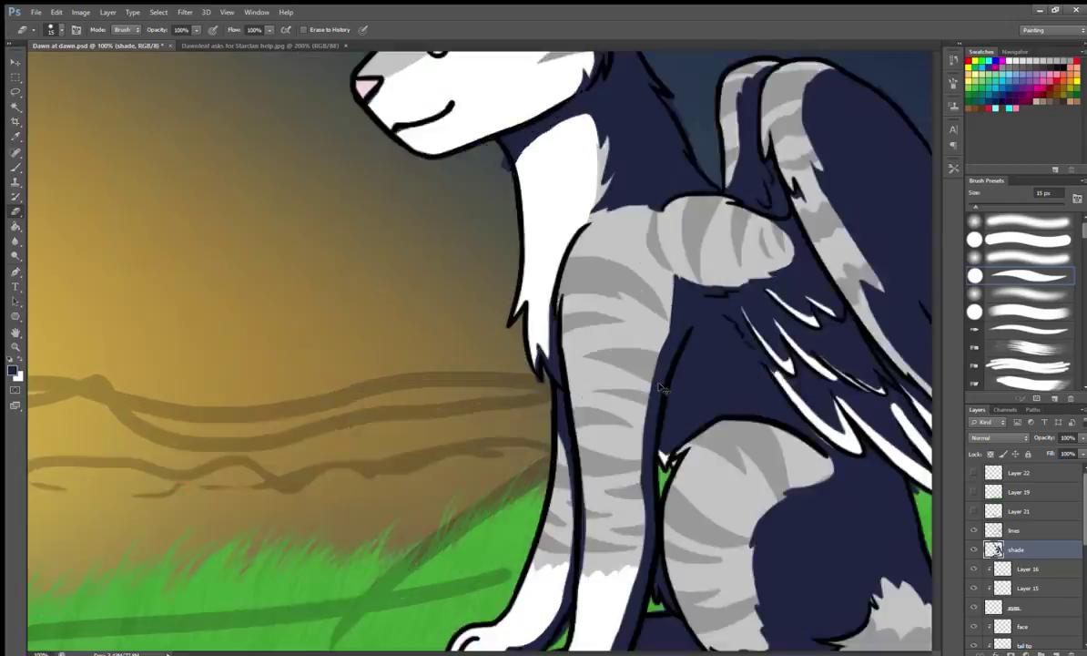
pyautogui.press('b')
pyautogui.scroll(5, 586, 244)
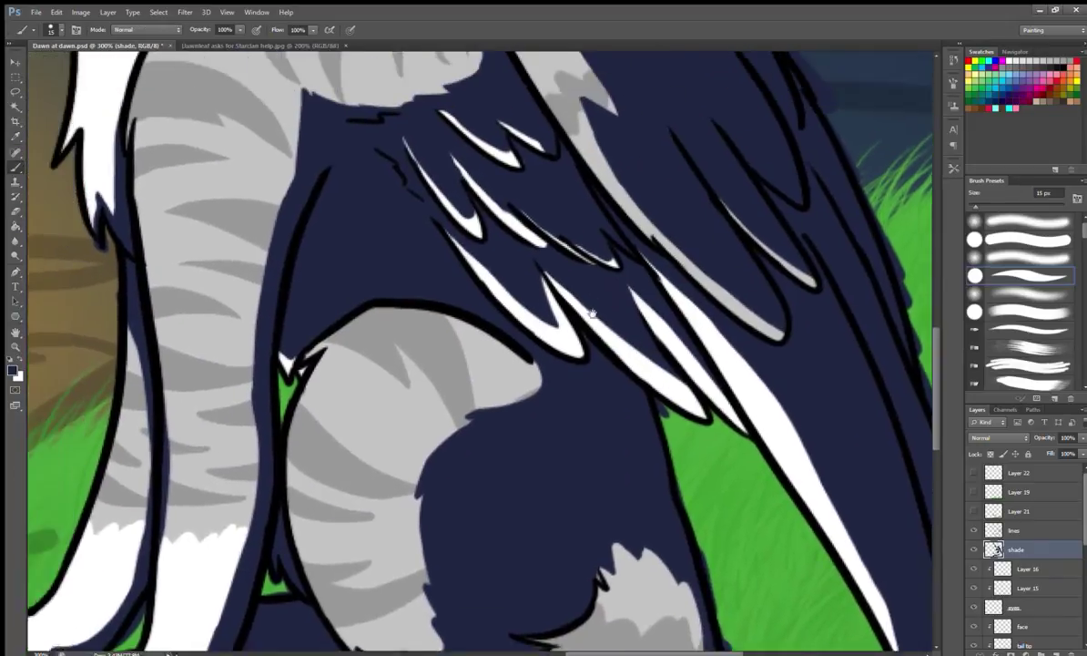
pyautogui.press('e')
pyautogui.moveTo(455, 292)
pyautogui.mouseDown()
pyautogui.moveTo(605, 364)
pyautogui.moveTo(496, 326)
pyautogui.mouseUp()
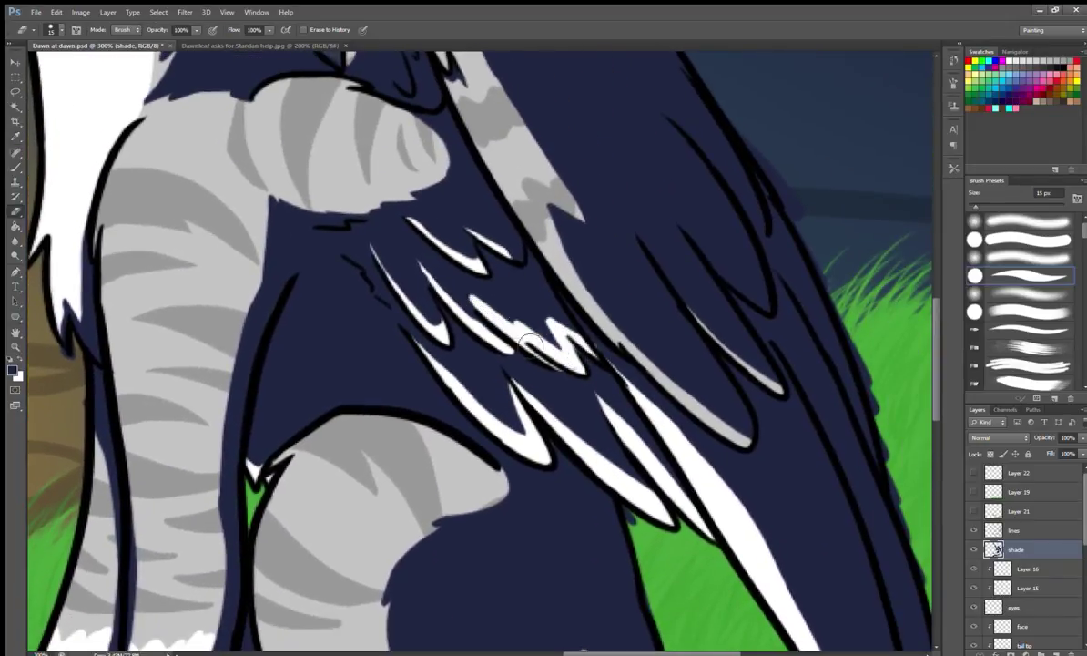
pyautogui.press('b')
pyautogui.hscroll(3, 461, 315)
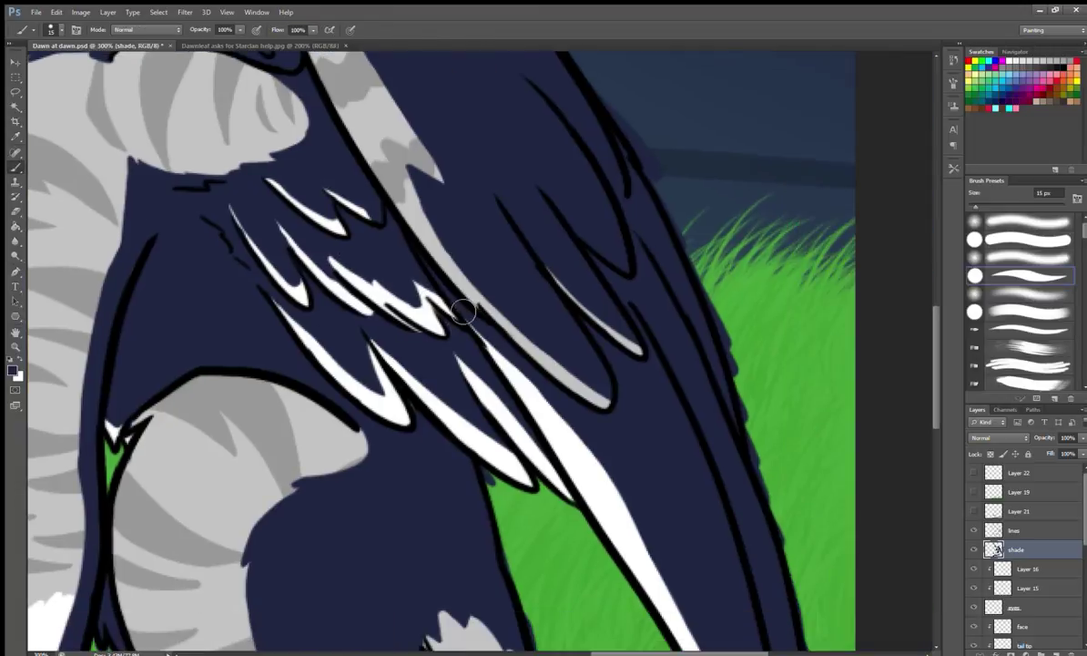
pyautogui.scroll(3, 455, 319)
# Touch up the navy shading along the inner edges of both front legs.
pyautogui.scroll(-6, 455, 319)
pyautogui.hscroll(-3, 445, 408)
pyautogui.scroll(1, 378, 382)
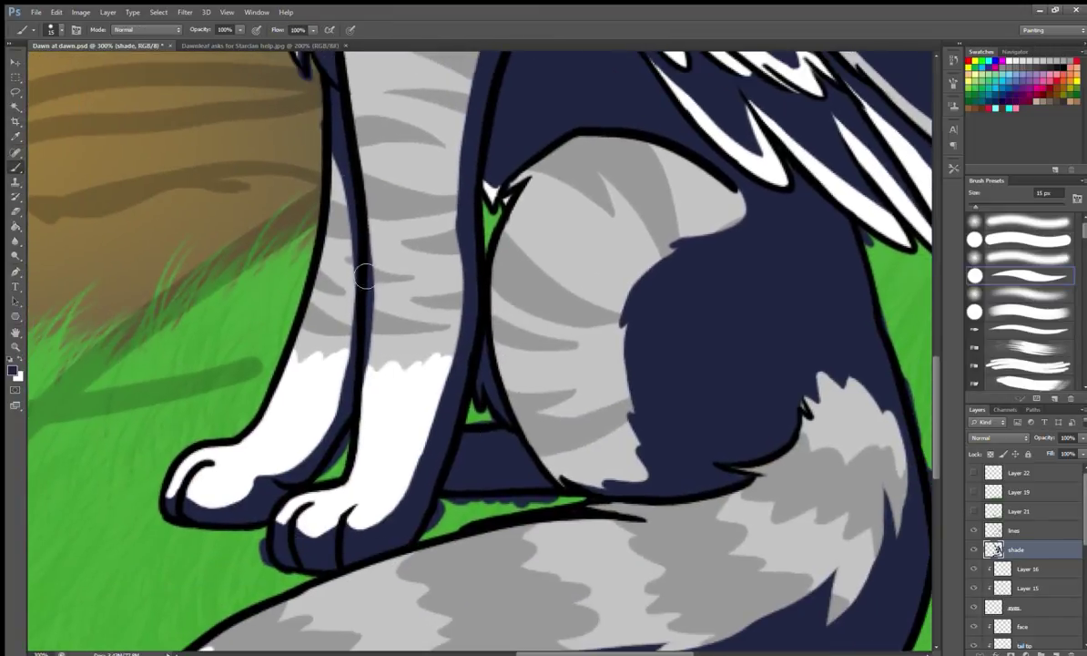
pyautogui.moveTo(324, 145); pyautogui.dragTo(346, 441)
pyautogui.press('e')
pyautogui.moveTo(355, 196); pyautogui.dragTo(355, 364)
pyautogui.moveTo(583, 355)
pyautogui.mouseDown()
pyautogui.moveTo(578, 498)
pyautogui.moveTo(460, 389)
pyautogui.moveTo(296, 279)
pyautogui.mouseUp()
# Reshape the shading around the tail's base into pointed fur tufts along the haunch and rear edge.
pyautogui.press('b')
pyautogui.moveTo(474, 310)
pyautogui.mouseDown()
pyautogui.moveTo(519, 402)
pyautogui.moveTo(500, 304)
pyautogui.mouseUp()
pyautogui.moveTo(418, 273); pyautogui.dragTo(483, 364)
pyautogui.press('e')
pyautogui.moveTo(455, 292); pyautogui.dragTo(482, 369)
pyautogui.press('b')
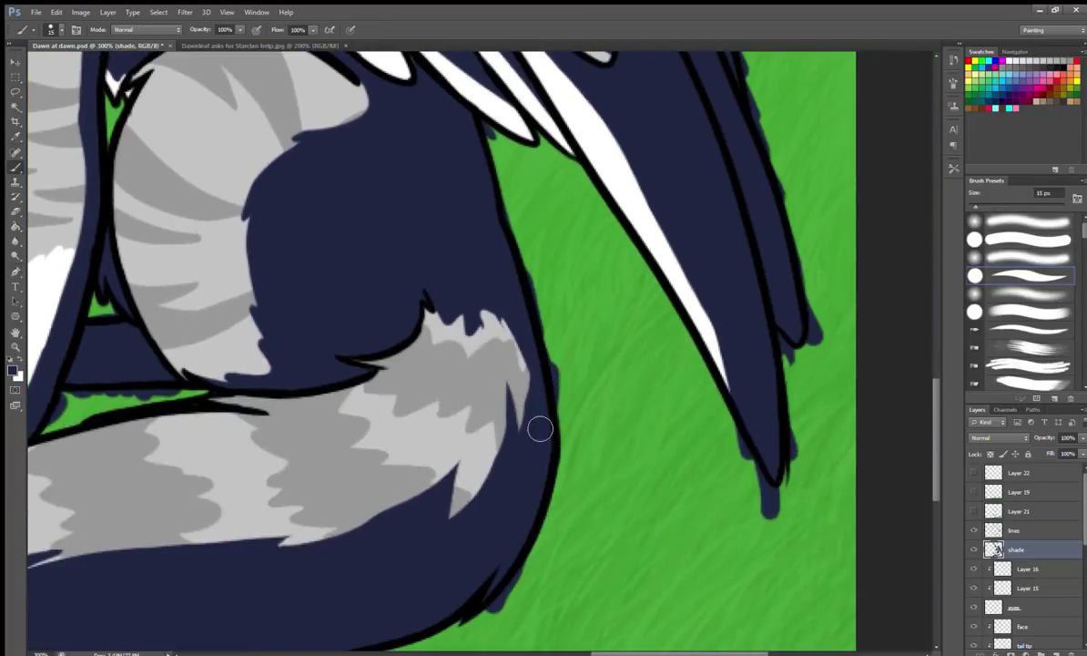
pyautogui.press('e')
pyautogui.moveTo(469, 318)
pyautogui.mouseDown()
pyautogui.moveTo(428, 292)
pyautogui.moveTo(460, 321)
pyautogui.mouseUp()
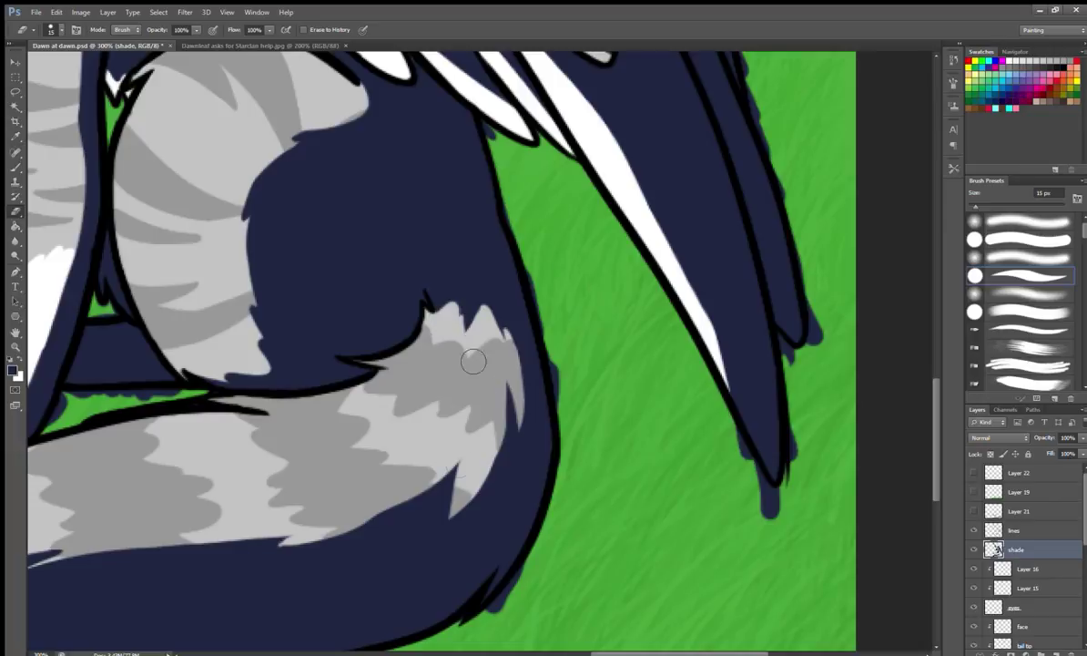
# Select the area outside the cat on the base layer, clear the excess from the shade layer, and save the document.
pyautogui.hotkey('ctrl', '0')
pyautogui.press('w')
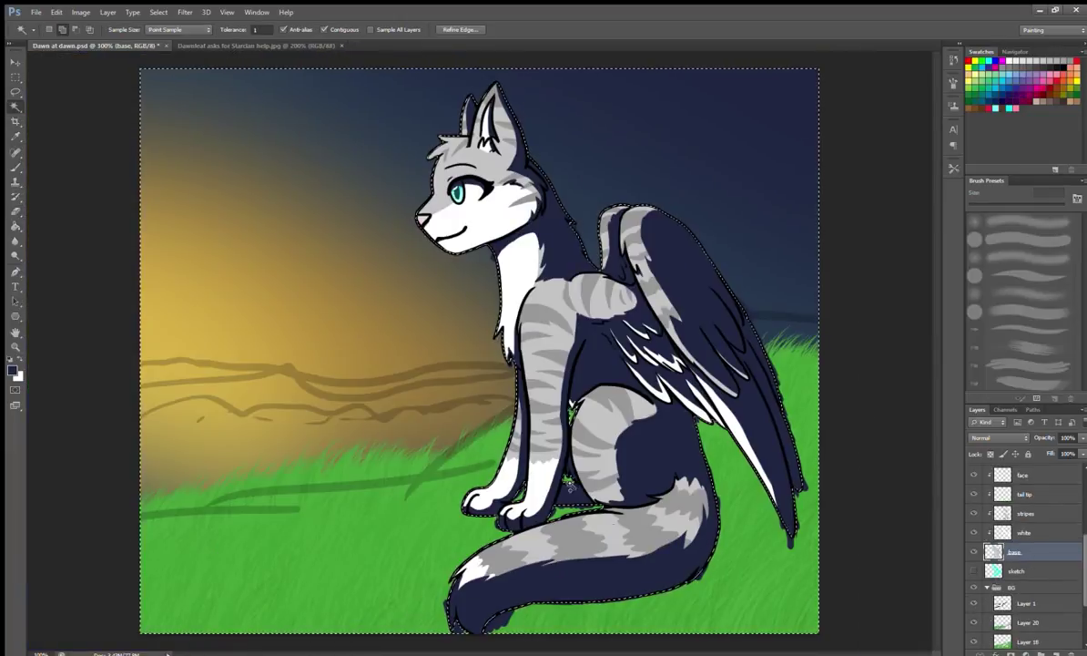
pyautogui.hotkey('ctrl', 's')
pyautogui.press('b')
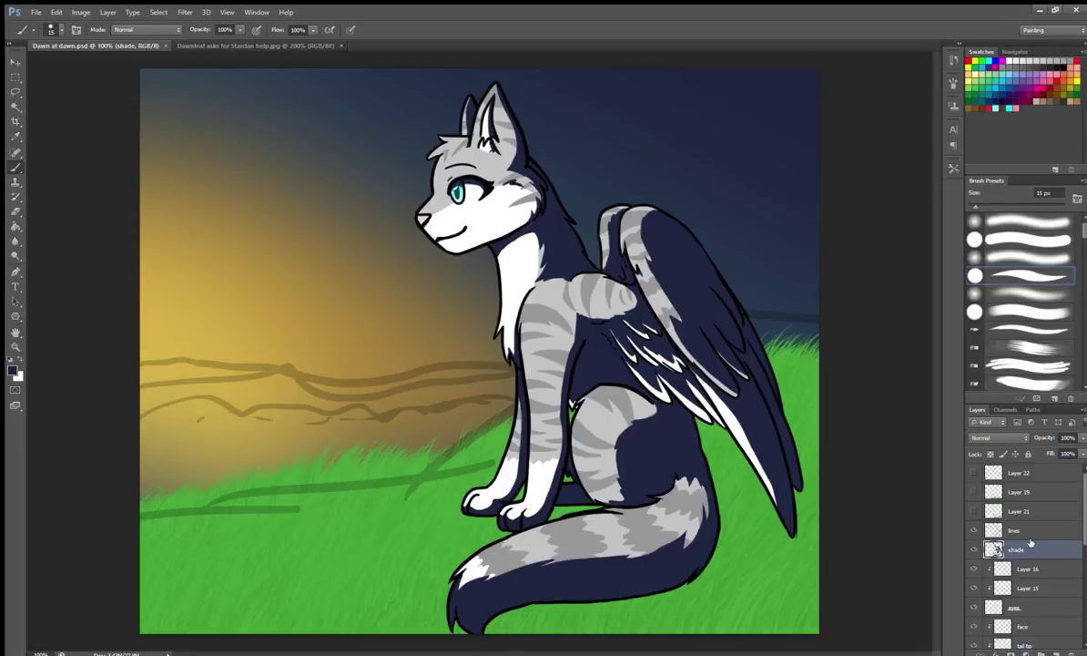
# Show the grass layers Layer 21, Layer 22 and Layer 19 again.
pyautogui.click(973, 511)
pyautogui.moveTo(973, 472); pyautogui.dragTo(973, 492)
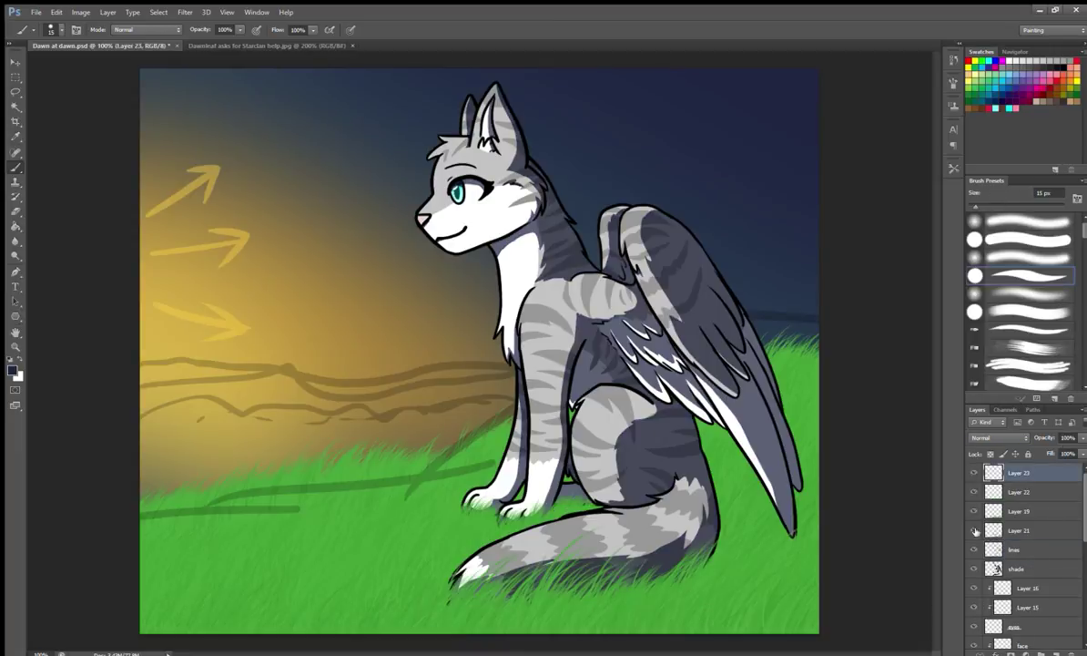
# Name the new layer overlay and fill it with dark navy at 50% opacity.
pyautogui.doubleClick(1020, 492)
pyautogui.press('Return')
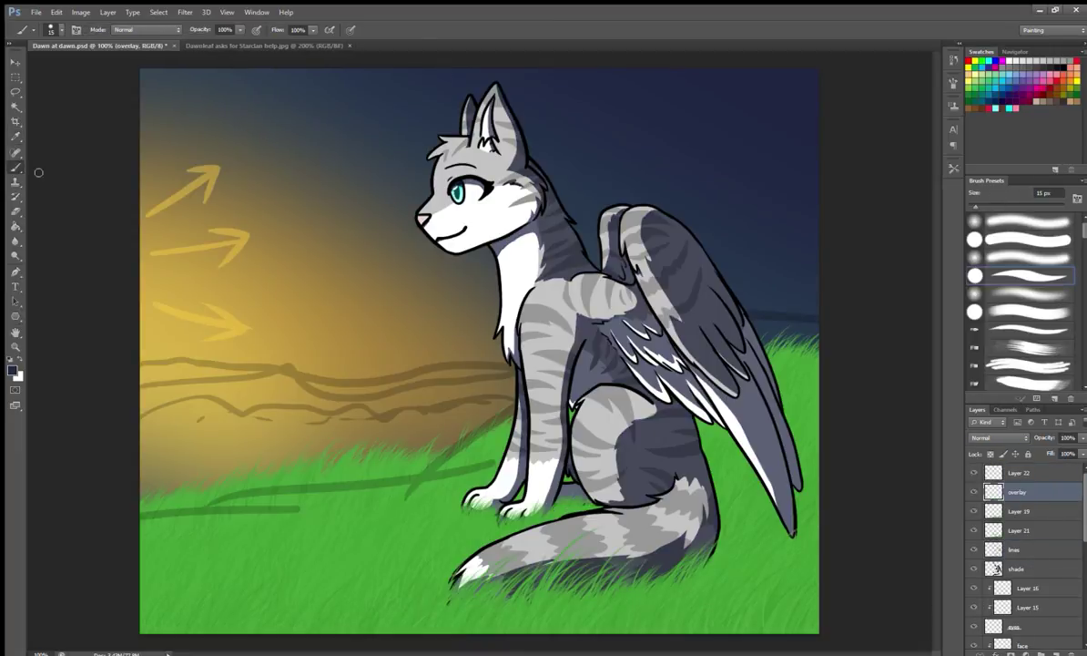
pyautogui.press('g')
pyautogui.click(480, 350)
pyautogui.hotkey('shift', 'alt', 'm')
pyautogui.moveTo(1045, 437); pyautogui.dragTo(1052, 449)
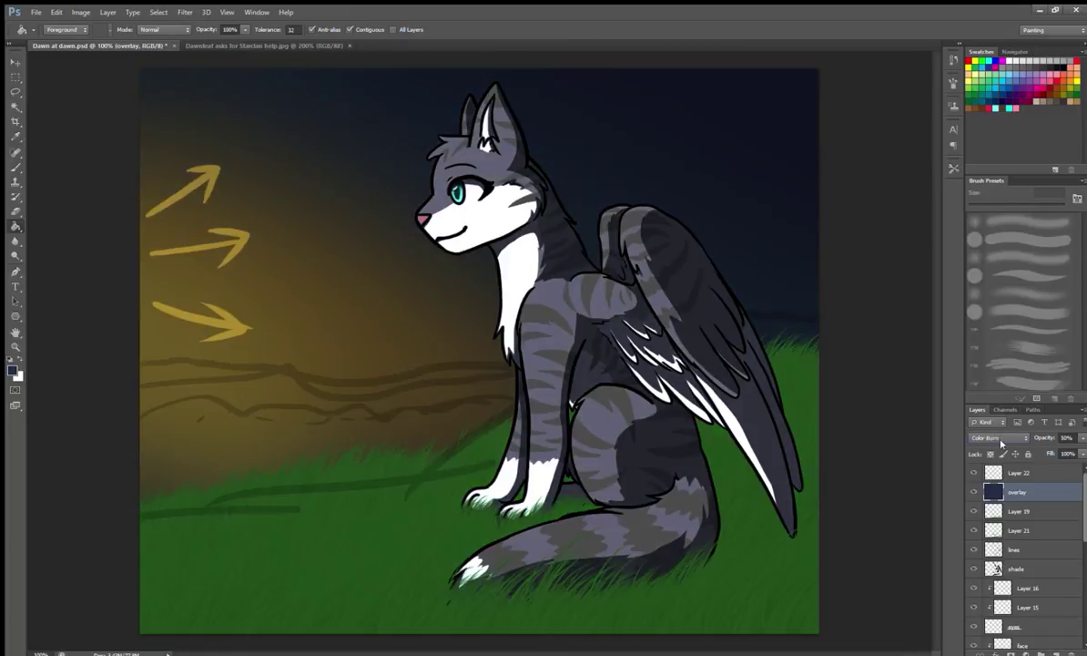
# Fade the navy overlay away over the sunrise side with a 300 px eraser and blend the layer in Multiply mode.
pyautogui.press('e')
pyautogui.hotkey('ctrl', '-')
pyautogui.moveTo(333, 223)
pyautogui.mouseDown()
pyautogui.moveTo(328, 522)
pyautogui.moveTo(388, 449)
pyautogui.mouseUp()
pyautogui.press('h')
pyautogui.press('e')
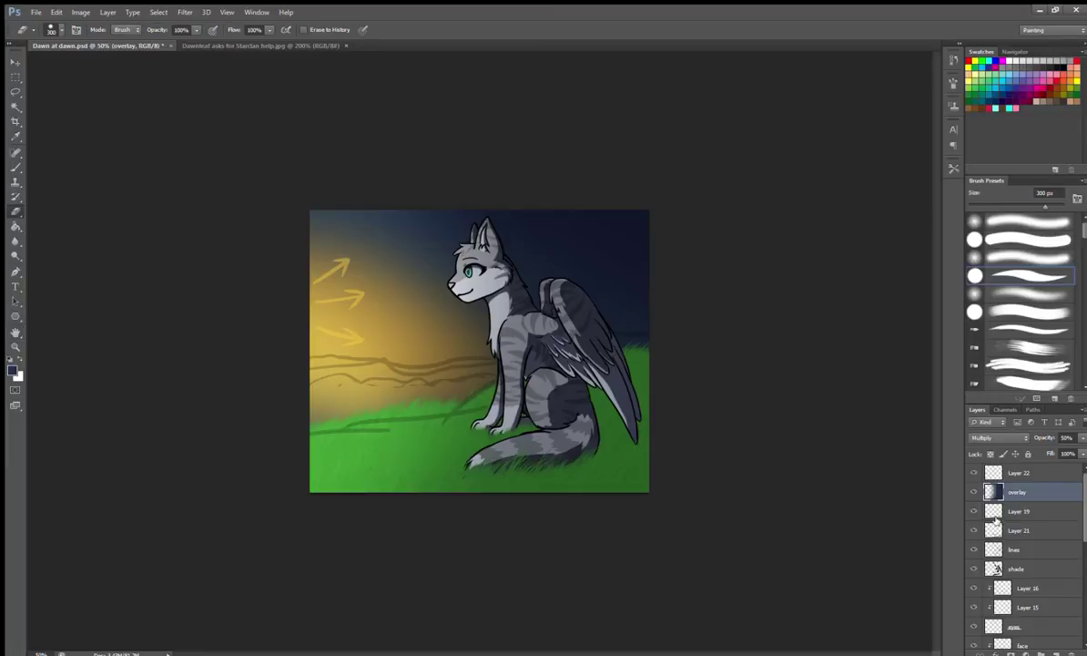
pyautogui.click(998, 437)
pyautogui.click(956, 556)
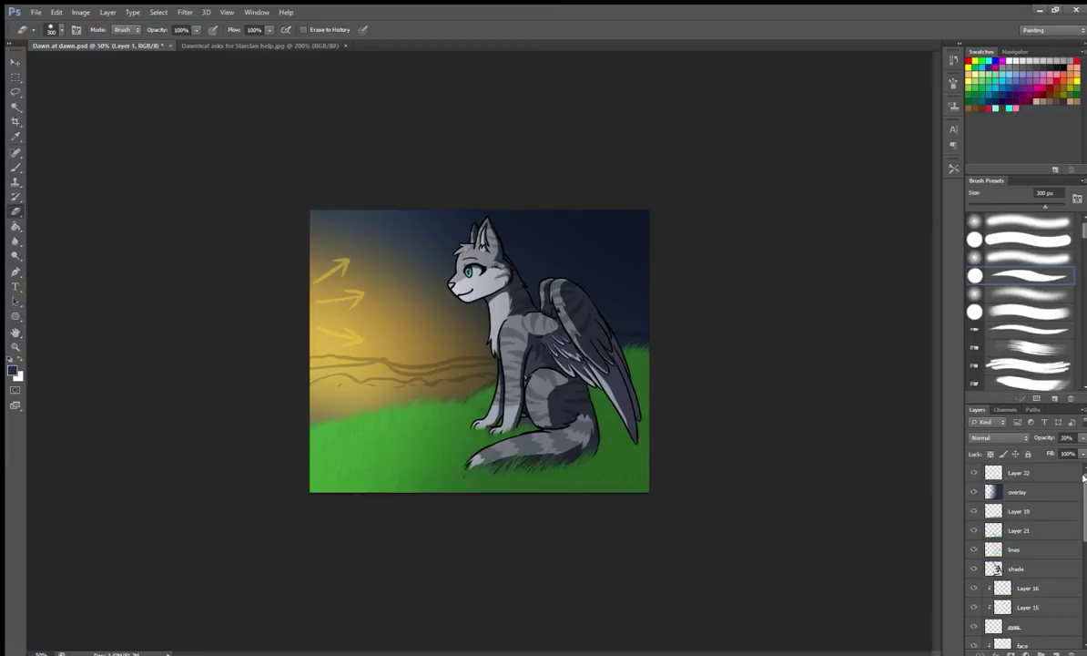
# Compare blend modes on the overlay layer, lock its transparent pixels and raise its opacity to about 83%.
pyautogui.press('Up')
pyautogui.press('Up')
pyautogui.press('Up')
pyautogui.press('Up')
pyautogui.press('Up')
pyautogui.press('Up')
pyautogui.press('Up')
pyautogui.press('Up')
pyautogui.press('Up')
pyautogui.press('Up')
pyautogui.press('Up')
pyautogui.press('Up')
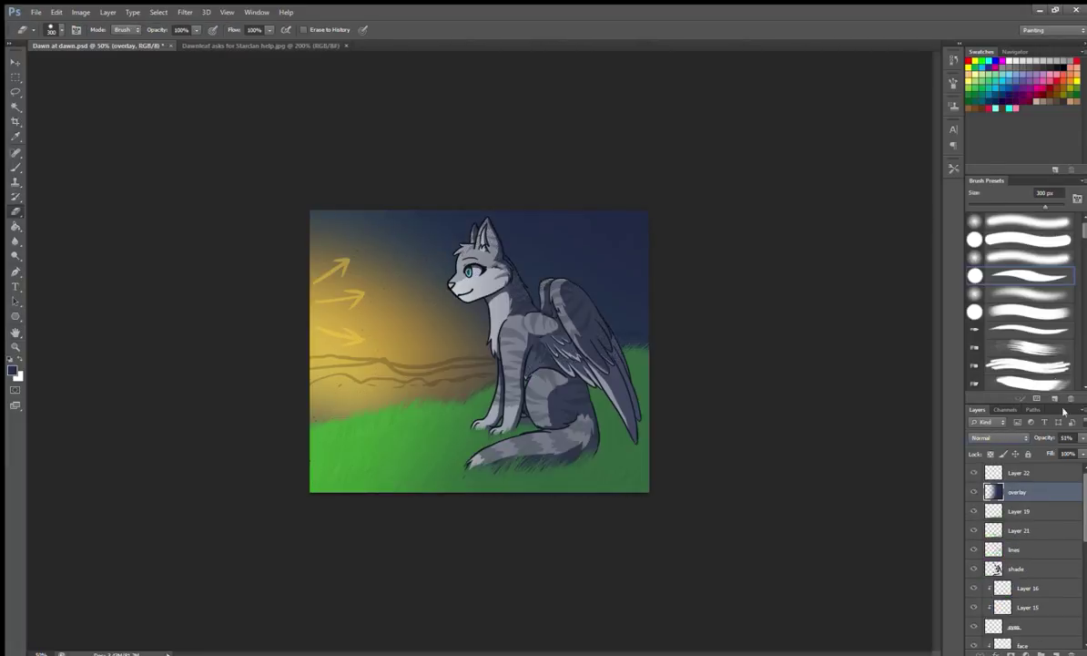
pyautogui.press('i')
pyautogui.press('e')
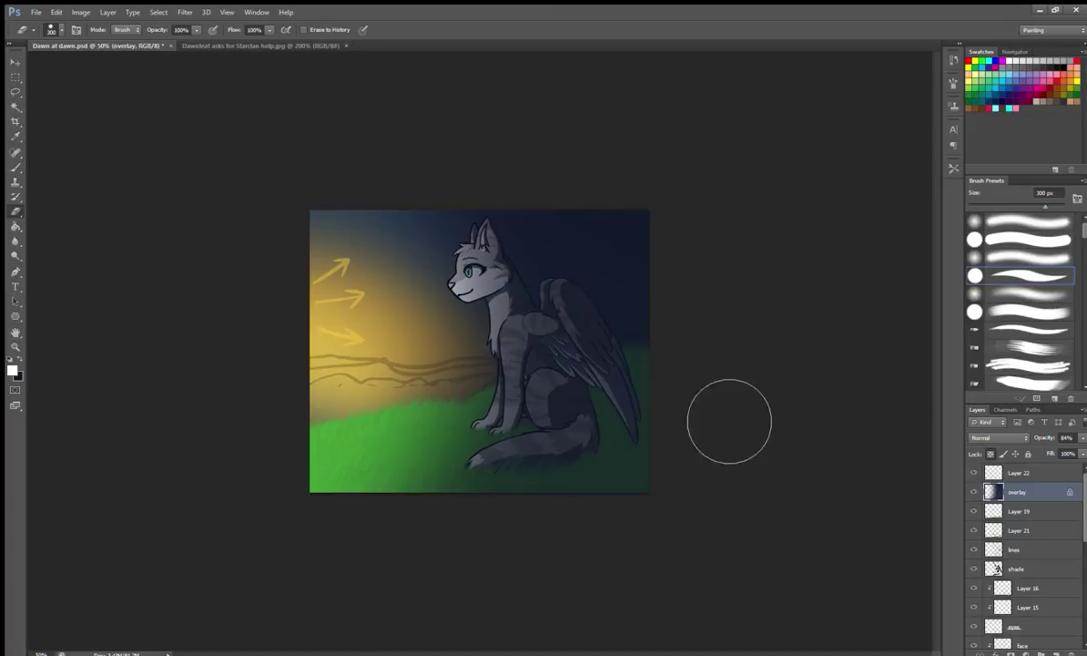
# Add a layer beneath the overlay layer and fill it with medium blue.
pyautogui.hotkey('ctrl', 'shift', 'alt', 'n')
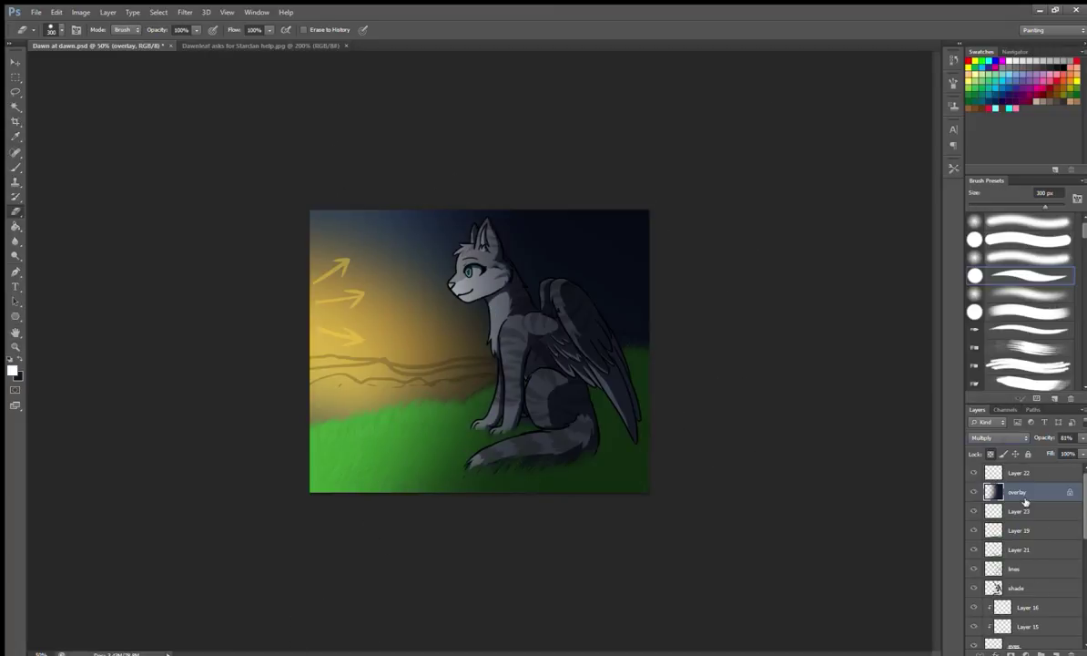
pyautogui.press('i')
pyautogui.click(19, 366)
pyautogui.press('b')
pyautogui.hotkey('alt', 'BackSpace')
# Set the blue layer's blend mode to Overlay and its opacity to 38%.
pyautogui.press('Down')
pyautogui.press('Down')
pyautogui.press('Down')
pyautogui.press('Down')
pyautogui.press('Down')
pyautogui.press('Down')
pyautogui.press('Down')
pyautogui.press('Down')
pyautogui.press('Down')
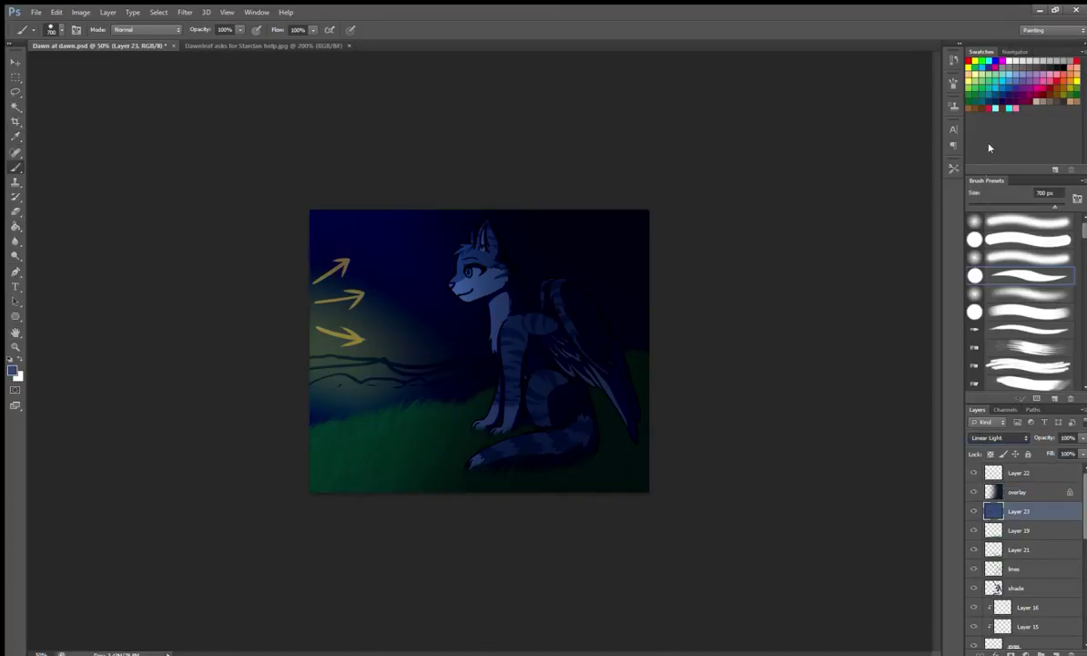
pyautogui.press('Down')
pyautogui.press('Down')
pyautogui.press('Down')
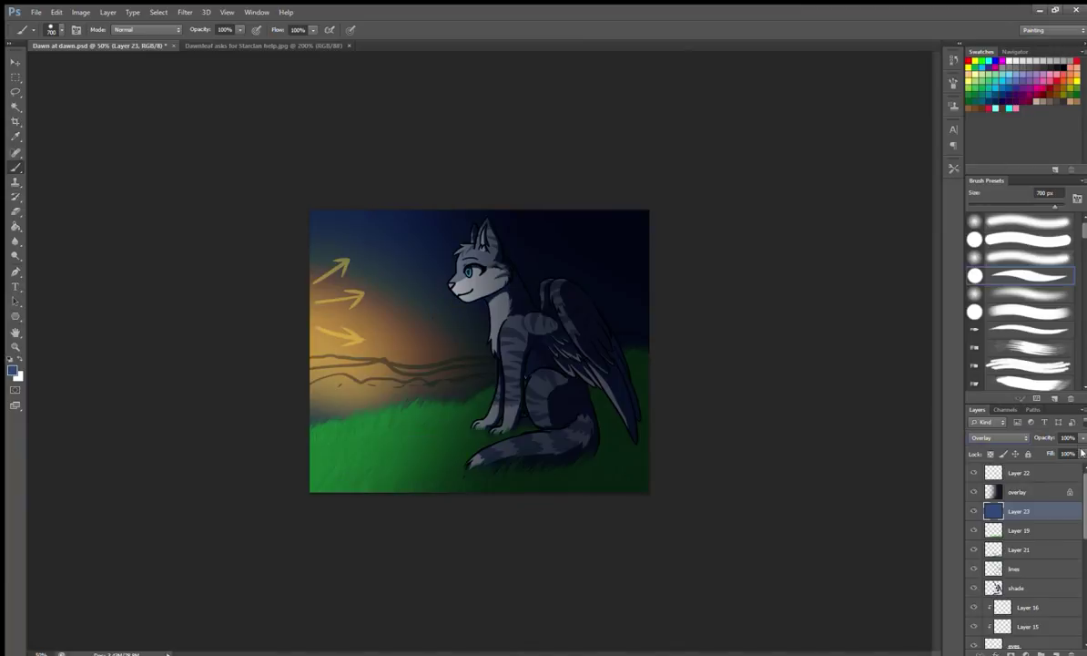
pyautogui.moveTo(1056, 437); pyautogui.dragTo(1045, 450)
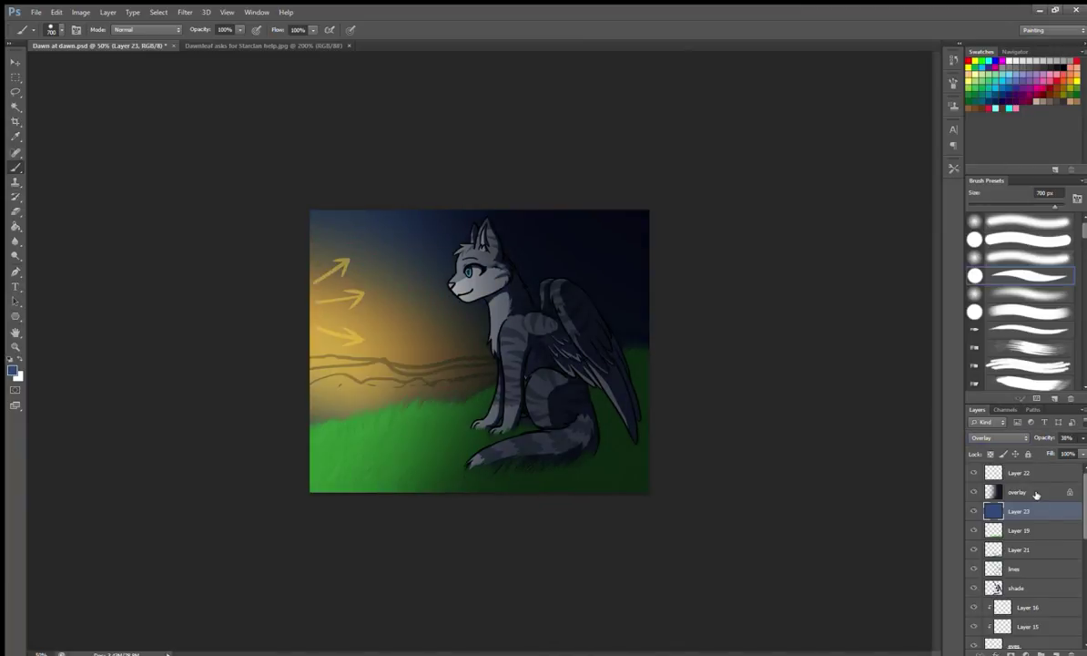
# Add Layer 24 beneath the blue layer and paint sampled dark navy over the ground and the cat's lower body at 200 px.
pyautogui.hotkey('ctrl', 'shift', 'alt', 'n')
pyautogui.hotkey('ctrl', '[')
pyautogui.press('i')
pyautogui.click(523, 292)
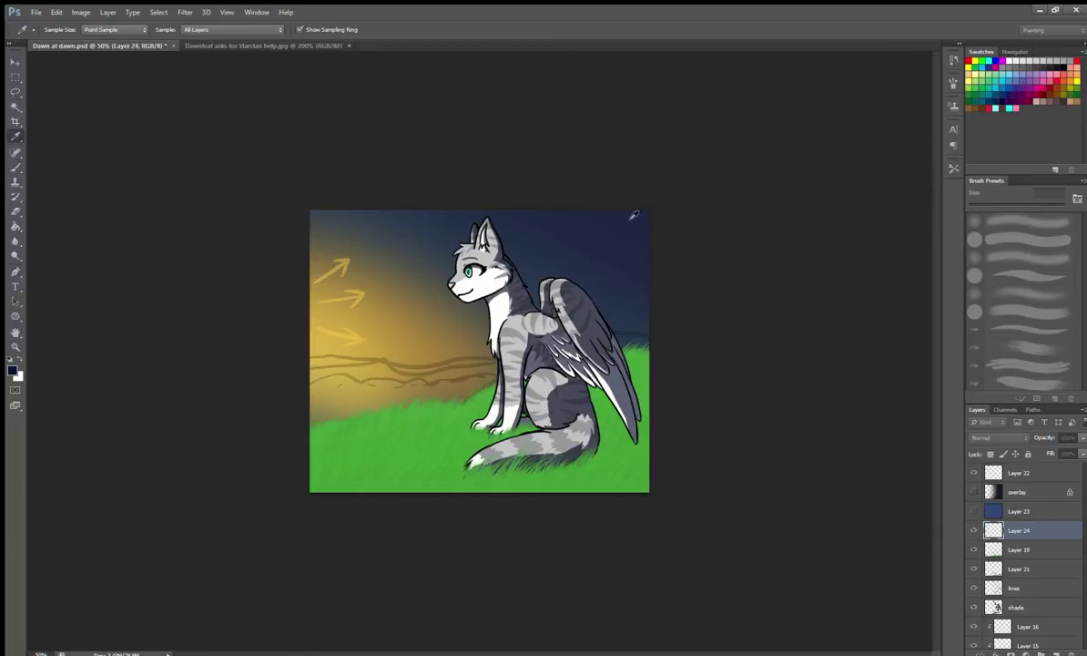
pyautogui.press('b')
pyautogui.moveTo(497, 525)
pyautogui.mouseDown()
pyautogui.moveTo(606, 425)
pyautogui.moveTo(503, 481)
pyautogui.moveTo(422, 485)
pyautogui.mouseUp()
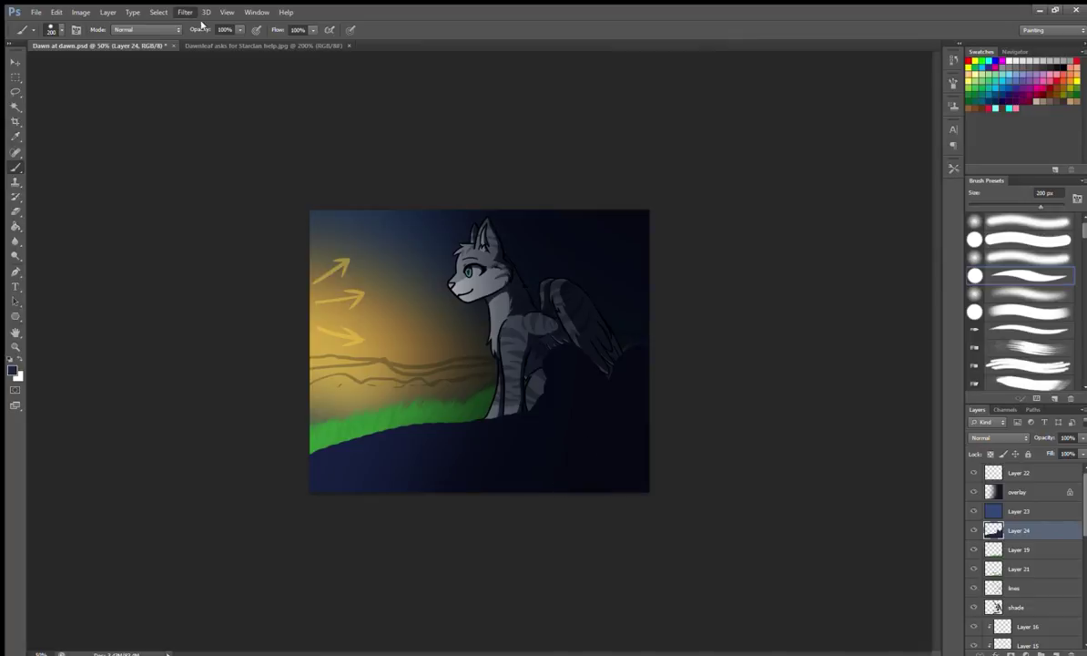
# Blur the dark navy ground shape into a soft shadow and set Layer 24 to Multiply.
pyautogui.press('h')
pyautogui.hotkey('shift', 'alt', 'm')
pyautogui.press('b')
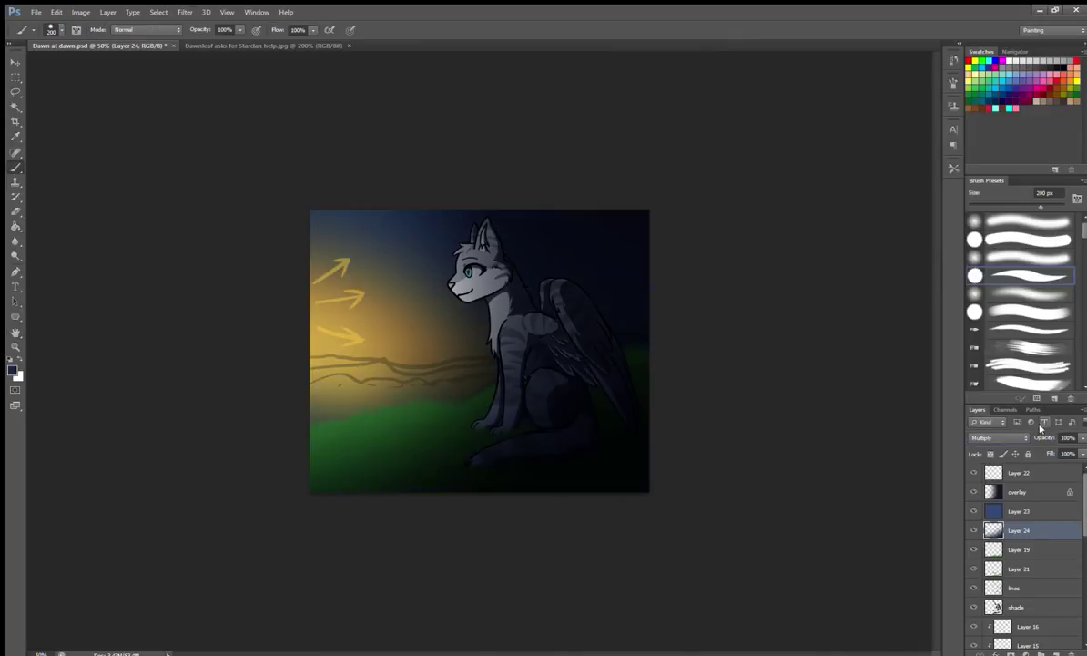
# Paint a blurred glow in a sampled warm yellow over the sunrise on Layer 25 and place the layer beneath Layer 24.
pyautogui.click(1048, 592)
pyautogui.hotkey('ctrl', 'shift', 'alt', 'n')
pyautogui.keyDown('alt'); pyautogui.click(332, 327); pyautogui.keyUp('alt')
pyautogui.moveTo(327, 300)
pyautogui.mouseDown()
pyautogui.moveTo(351, 304)
pyautogui.moveTo(324, 448)
pyautogui.mouseUp()
pyautogui.hotkey('ctrl', 'f')
pyautogui.press('h')
pyautogui.press('b')
pyautogui.moveTo(1018, 588); pyautogui.dragTo(1018, 506)
# Add Layer 26 above the overlay layer and paint a large orange-yellow disc from the sunrise to the cat's chest, trimming its edge.
pyautogui.click(1018, 492)
pyautogui.hotkey('ctrl', 'shift', 'alt', 'n')
pyautogui.press('i')
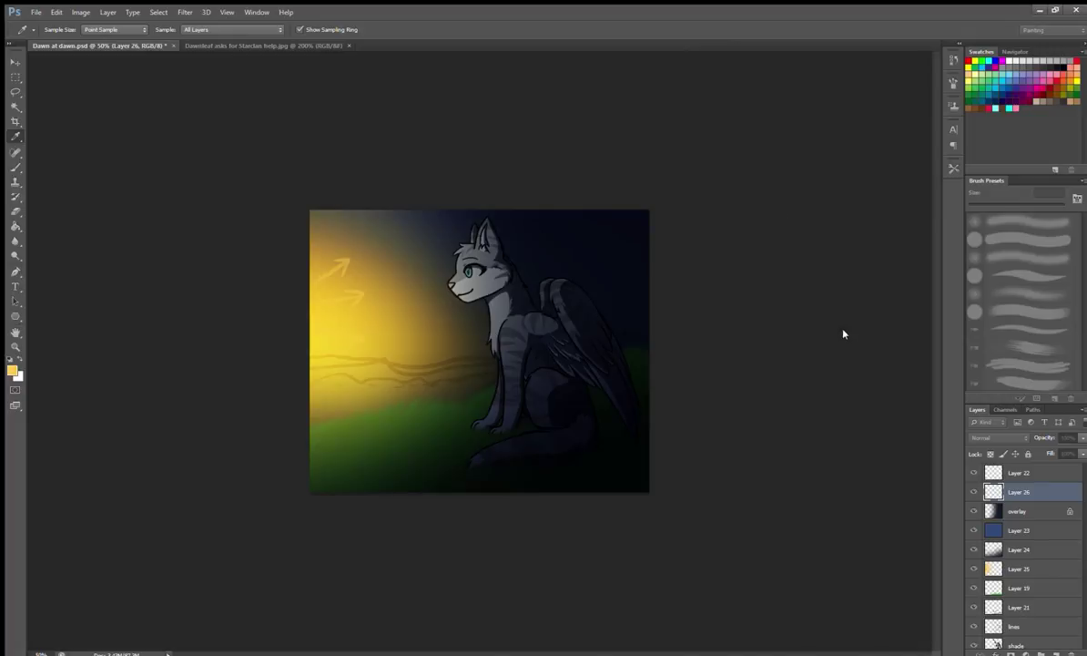
pyautogui.press('b')
pyautogui.moveTo(357, 461)
pyautogui.mouseDown()
pyautogui.moveTo(534, 230)
pyautogui.moveTo(428, 455)
pyautogui.mouseUp()
pyautogui.press('e')
pyautogui.moveTo(585, 248); pyautogui.dragTo(515, 218)
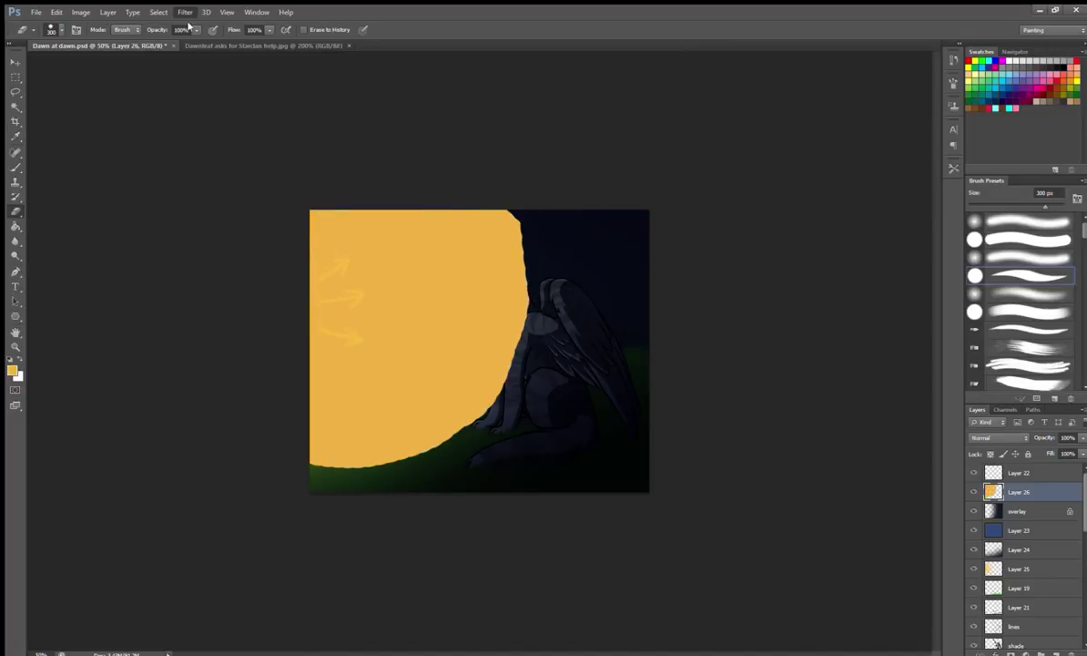
# Blur the orange disc into a soft glow and cycle its blend mode to Soft Light.
pyautogui.hotkey('shift', '+')
pyautogui.hotkey('shift', '+')
pyautogui.hotkey('shift', '+')
pyautogui.hotkey('shift', '+')
pyautogui.hotkey('shift', '+')
pyautogui.hotkey('shift', '+')
pyautogui.hotkey('shift', '+')
pyautogui.hotkey('shift', '+')
pyautogui.hotkey('shift', '+')
pyautogui.hotkey('shift', '+')
pyautogui.hotkey('shift', '+')
pyautogui.hotkey('shift', '+')
pyautogui.hotkey('shift', '+')
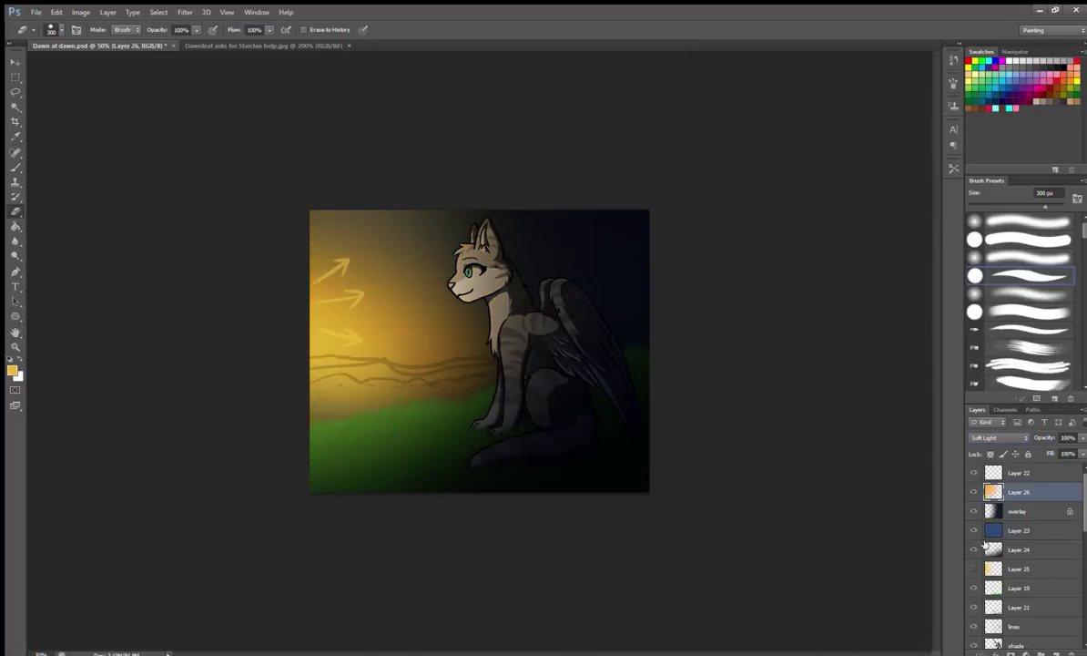
# Try the orange glow at 74% opacity in Color Dodge mode.
pyautogui.click(1082, 437)
pyautogui.moveTo(1080, 448); pyautogui.dragTo(1066, 453)
pyautogui.hotkey('shift', '-')
pyautogui.hotkey('shift', '-')
pyautogui.hotkey('shift', '-')
pyautogui.hotkey('shift', '-')
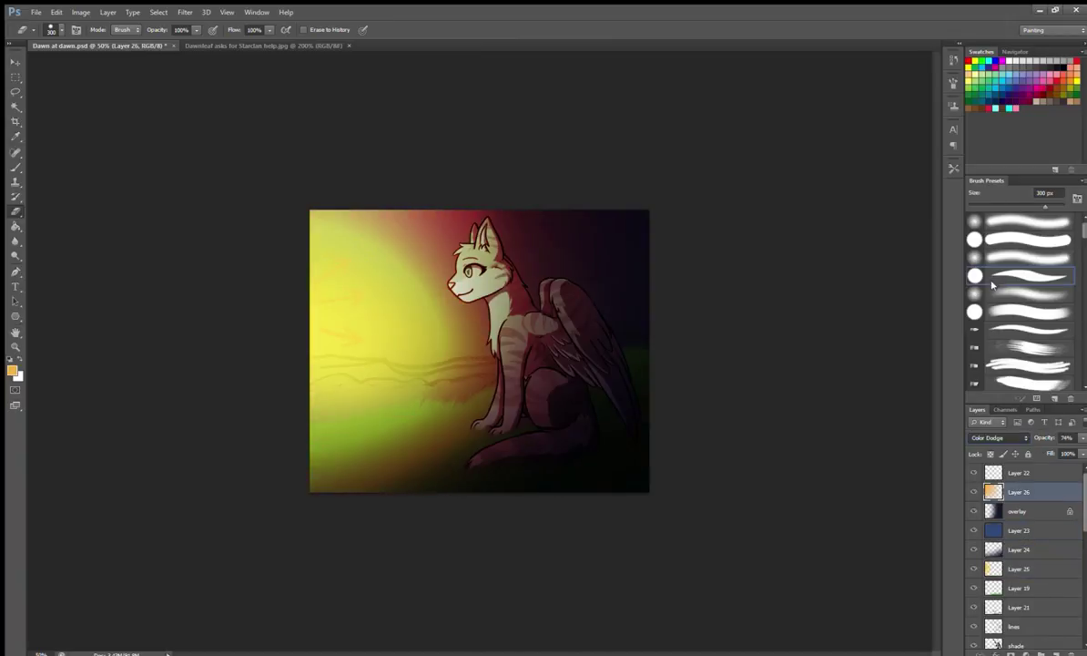
# Compare Linear Light with its neighbouring blend modes on the orange glow layer and lower its opacity to 35%.
pyautogui.hotkey('shift', '+')
pyautogui.hotkey('shift', '+')
pyautogui.hotkey('shift', '+')
pyautogui.hotkey('shift', '+')
pyautogui.hotkey('shift', '+')
pyautogui.hotkey('shift', '+')
pyautogui.hotkey('shift', '+')
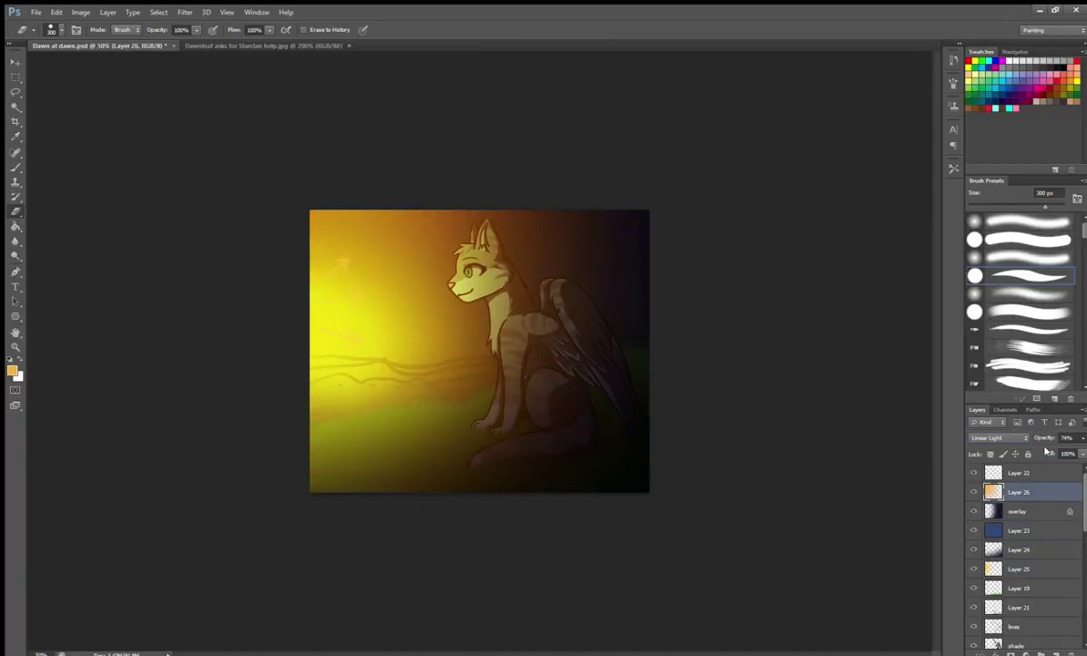
pyautogui.click(1082, 437)
pyautogui.moveTo(1067, 450); pyautogui.dragTo(1047, 450)
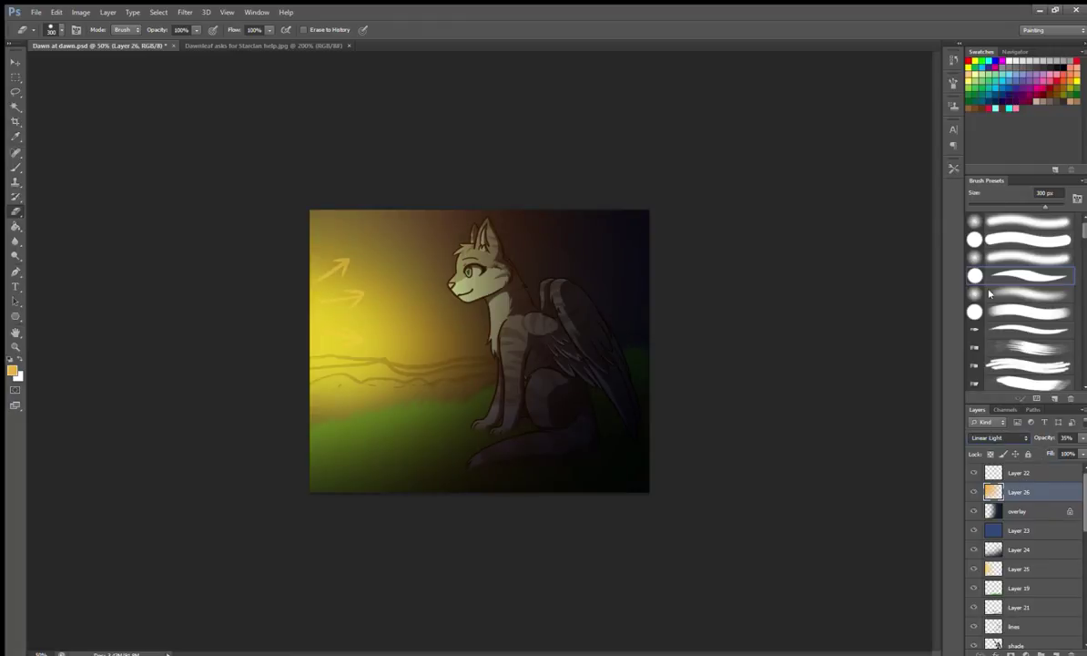
pyautogui.hotkey('shift', '-')
# Add Layer 27 beneath the foreground grass in the BG group and paint a green distant hill with an 80 px textured brush.
pyautogui.scroll(-5, 1029, 546)
pyautogui.click(1010, 581)
pyautogui.hotkey('ctrl', 'shift', 'alt', 'n')
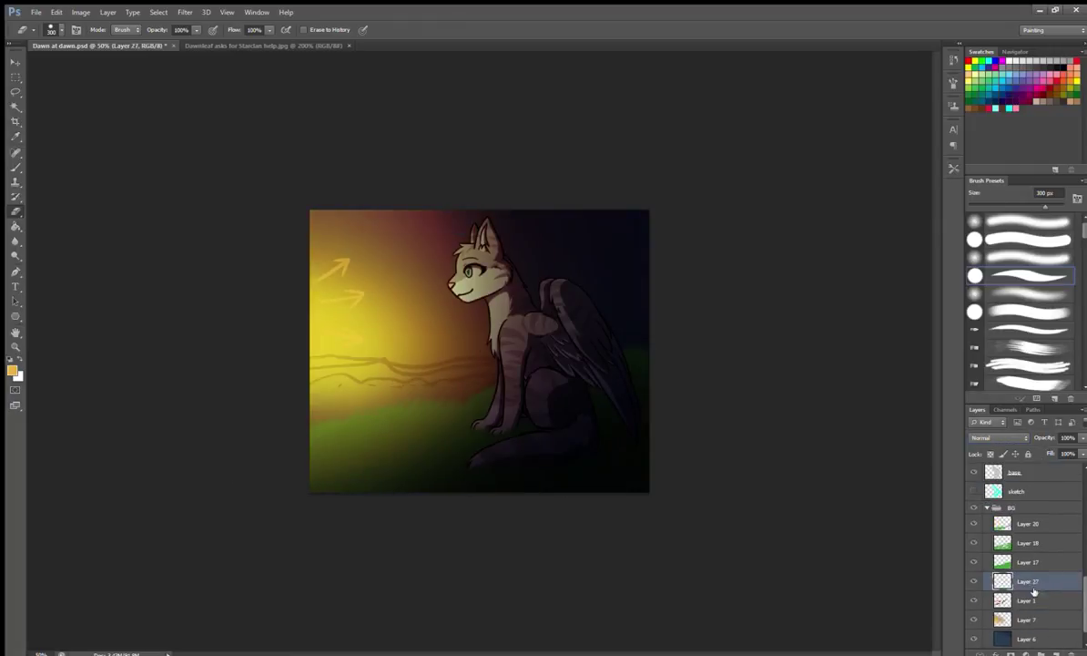
pyautogui.press('i')
pyautogui.press('e')
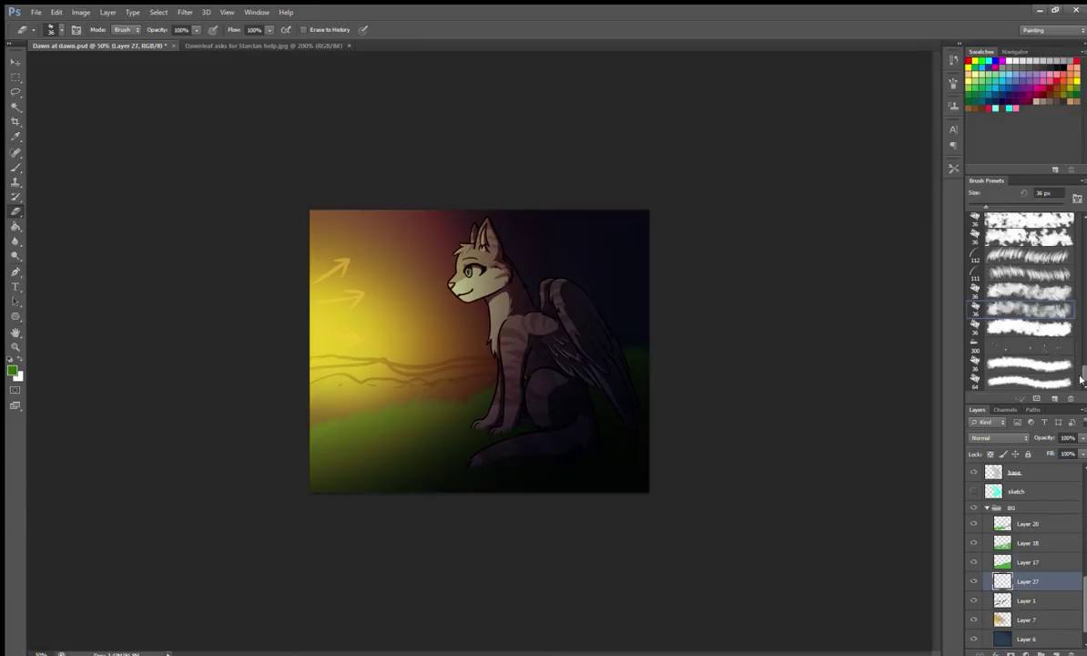
pyautogui.press('b')
pyautogui.moveTo(314, 364)
pyautogui.mouseDown()
pyautogui.moveTo(391, 366)
pyautogui.moveTo(301, 351)
pyautogui.moveTo(373, 378)
pyautogui.mouseUp()
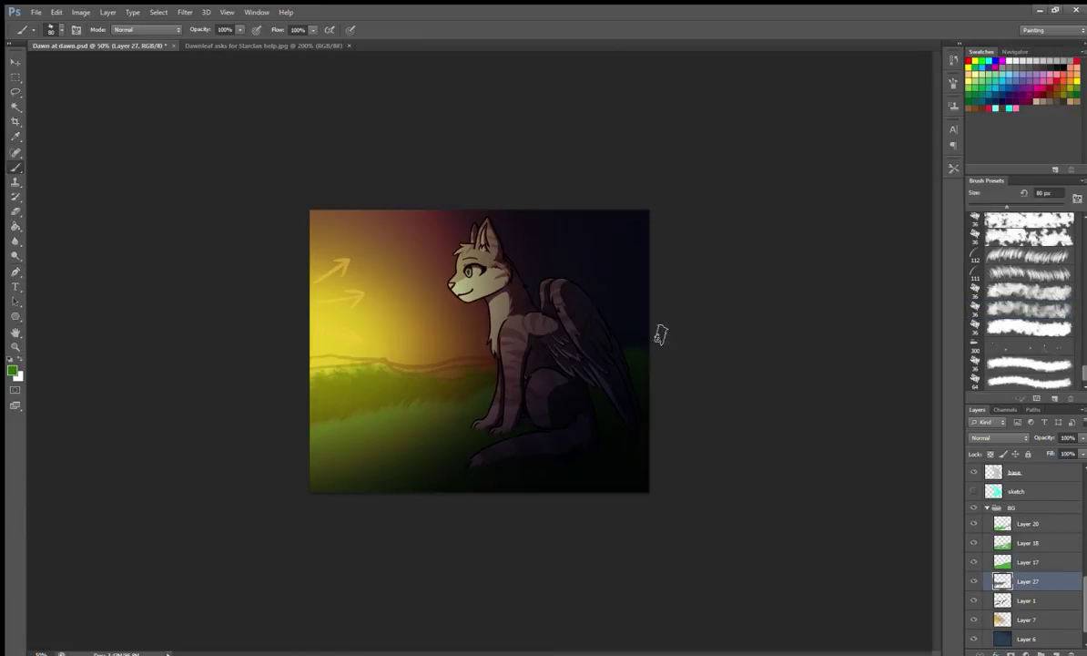
# Vary the distant hill with sampled greens and paint dark green foliage behind the wing at the canvas's right edge.
pyautogui.press('i')
pyautogui.press('x')
pyautogui.press('b')
pyautogui.press('x')
pyautogui.press('i')
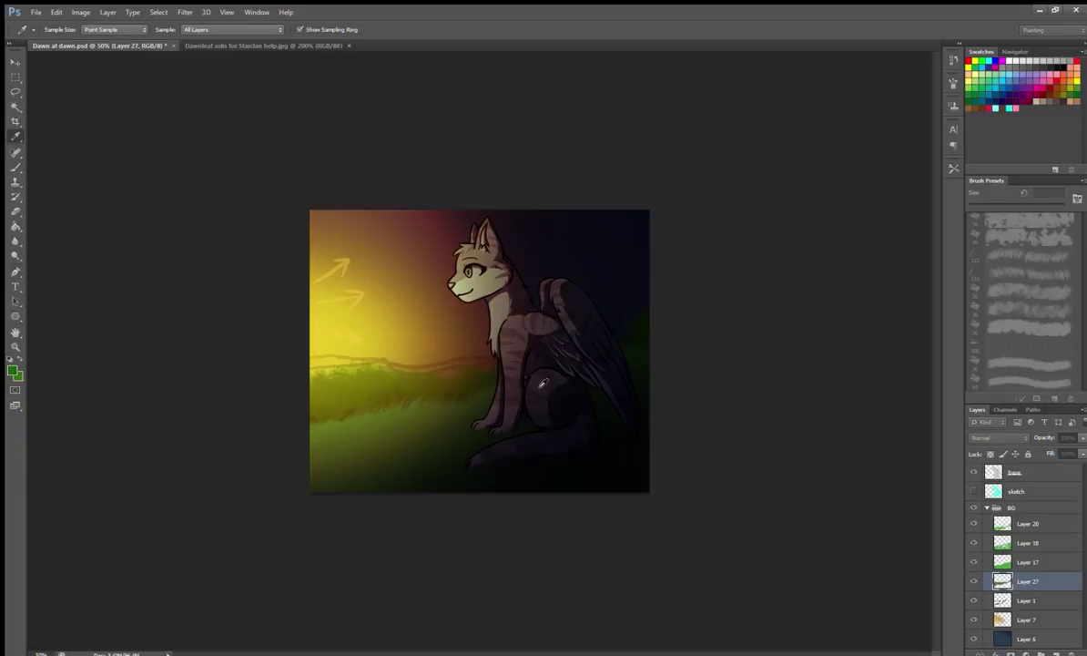
pyautogui.press('b')
# Add Layer 28 clipped to the distant hill and paint subtle foliage texture on it with a 36 px textured brush.
pyautogui.press('i')
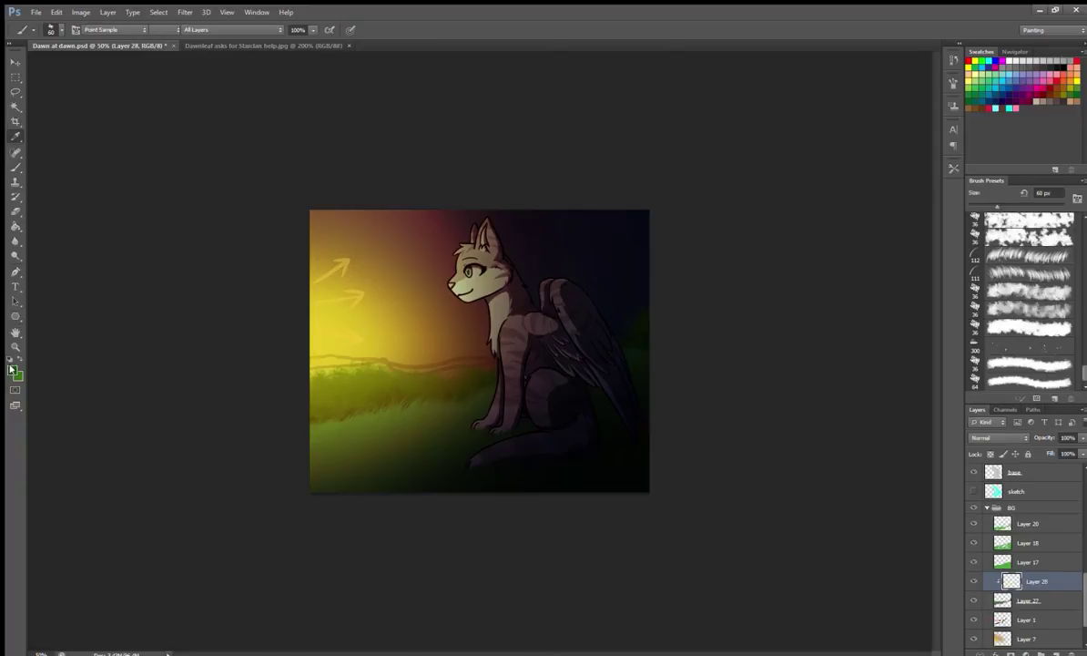
pyautogui.press('b')
pyautogui.click(1029, 235)
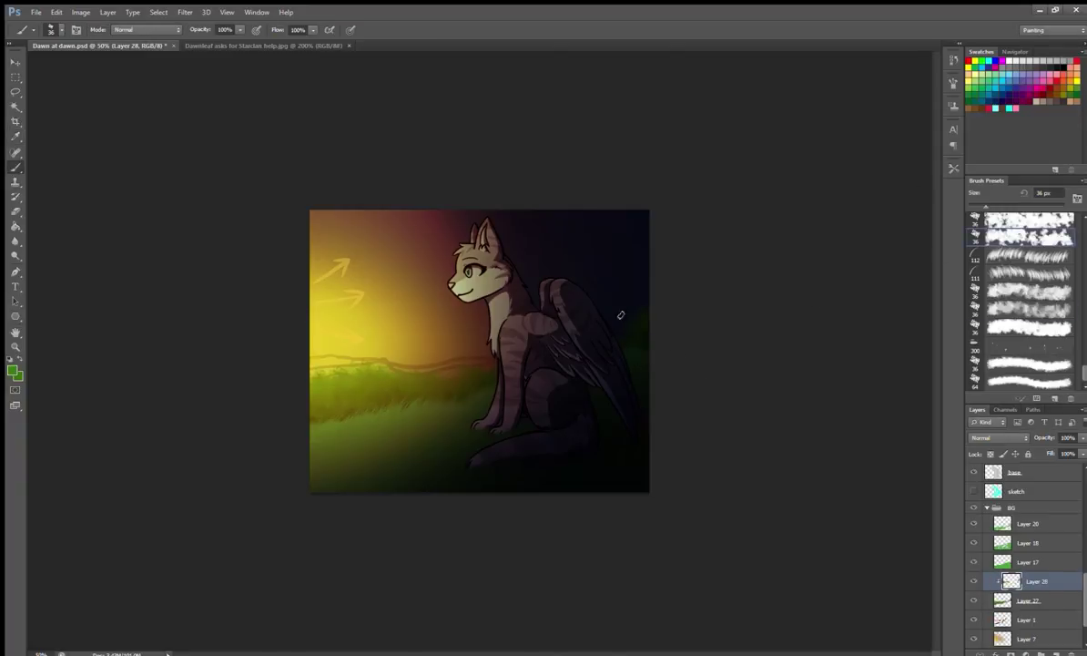
pyautogui.hotkey('ctrl', 'shift', 'alt', 'n')
pyautogui.press('i')
pyautogui.press('b')
pyautogui.press('r')
# Merge Layer 20 into Layer 18 and clip Layer 29 to the merged grass.
pyautogui.hotkey('ctrl', 'e')
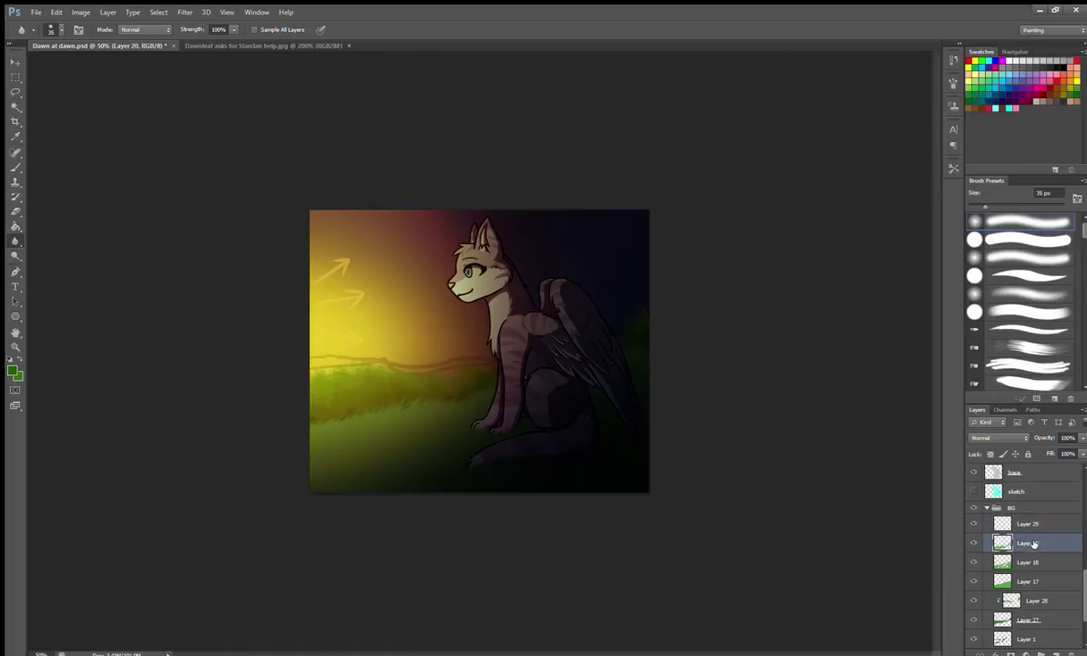
pyautogui.click(1027, 542)
pyautogui.click(1027, 524)
pyautogui.hotkey('ctrl', 'alt', 'g')
# Paint sampled yellow sunlight along the foreground grass's upper edge with a 36 px textured brush.
pyautogui.press('b')
pyautogui.keyDown('alt'); pyautogui.click(328, 393); pyautogui.keyUp('alt')
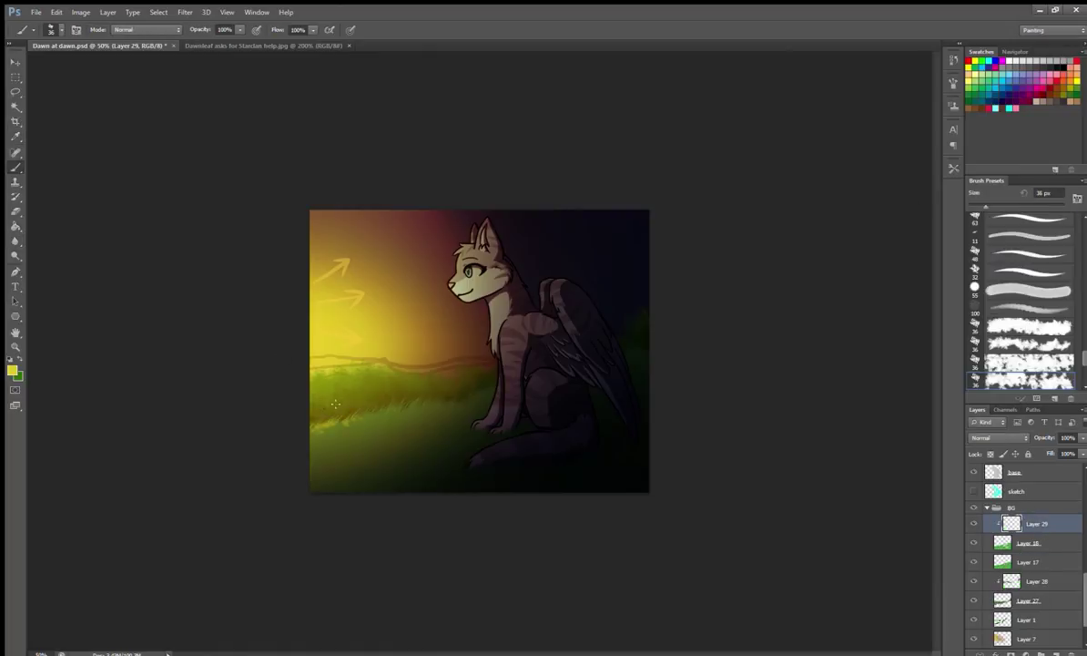
pyautogui.moveTo(327, 401); pyautogui.dragTo(471, 390)
pyautogui.press('h')
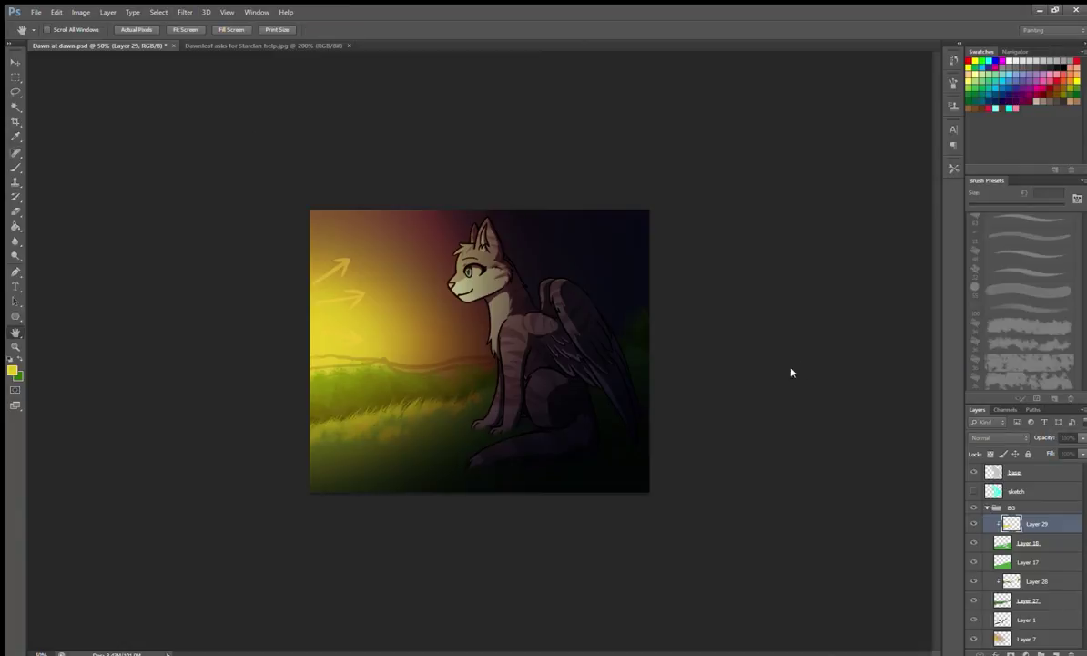
# Add Layer 30 clipped beneath Layer 29 and paint darker yellow light over the foreground grass on the sunrise side.
pyautogui.press('b')
pyautogui.hotkey('ctrl', 'shift', 'alt', 'n')
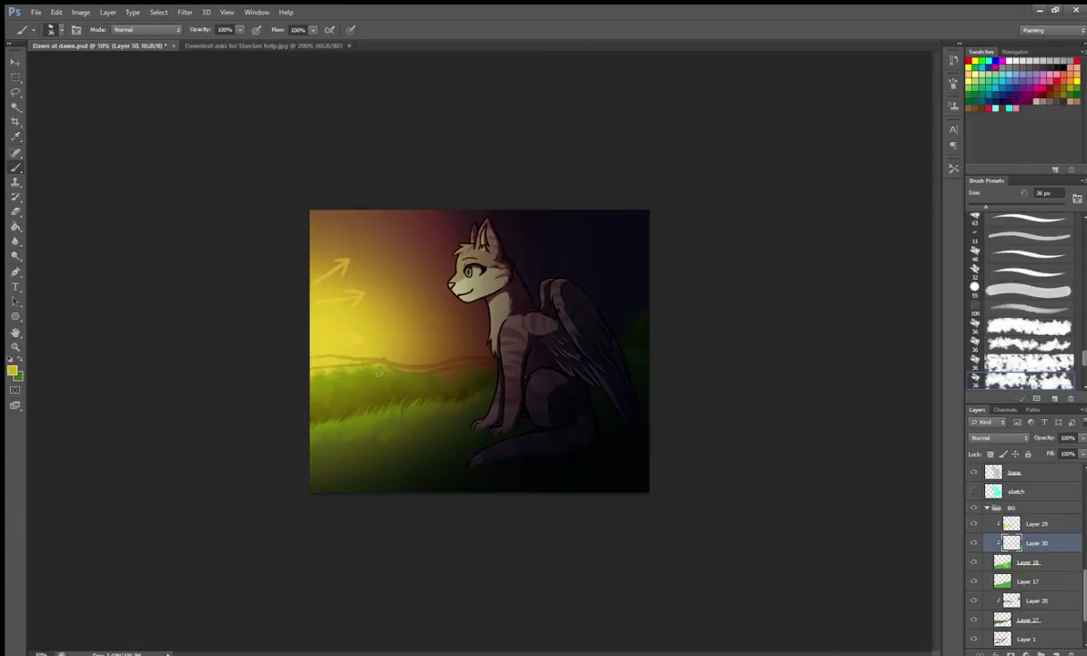
pyautogui.press('.')
pyautogui.press('.')
pyautogui.press('.')
pyautogui.press('.')
pyautogui.press('h')
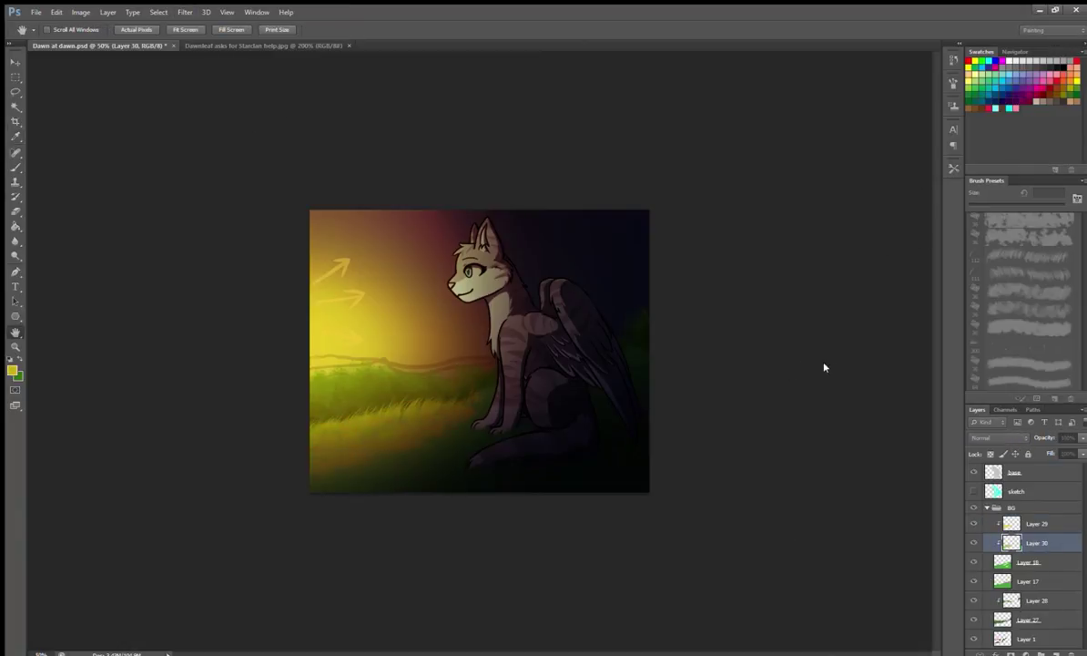
# Blend Layer 30 in Soft Light at 79% opacity and scale it to about 133% wide by 128% high.
pyautogui.press('b')
pyautogui.click(1038, 525)
pyautogui.click(1038, 542)
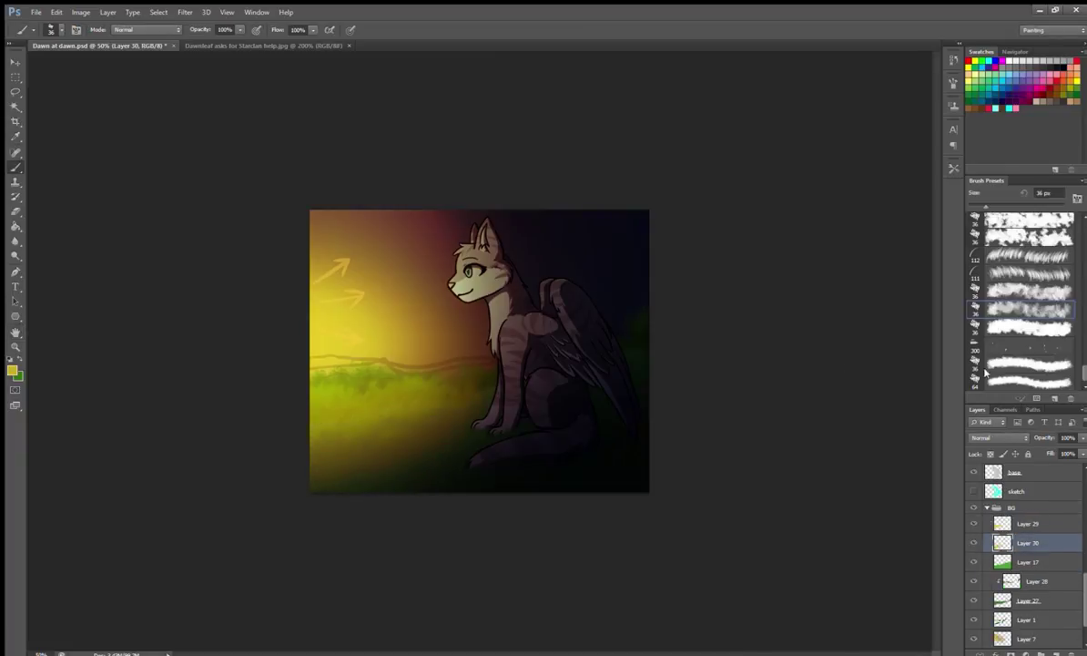
pyautogui.scroll(-1, 1001, 440)
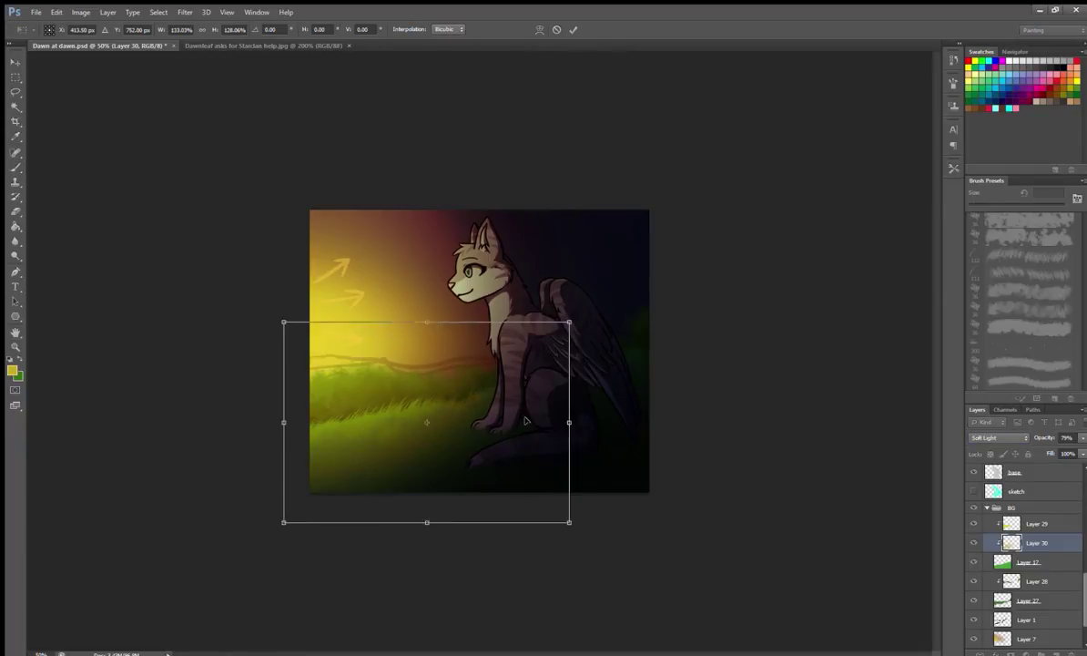
# Remove the yellow light-direction arrows from the sky.
pyautogui.scroll(-5, 1029, 565)
pyautogui.click(1029, 546)
pyautogui.click(1018, 472)
# Add Layer 31 beneath the distant hill and paint dark green hills along the horizon with a 36 px textured brush.
pyautogui.moveTo(1083, 509); pyautogui.dragTo(1083, 597)
pyautogui.hotkey('ctrl', 'shift', 'alt', 'n')
pyautogui.press('d')
pyautogui.press('i')
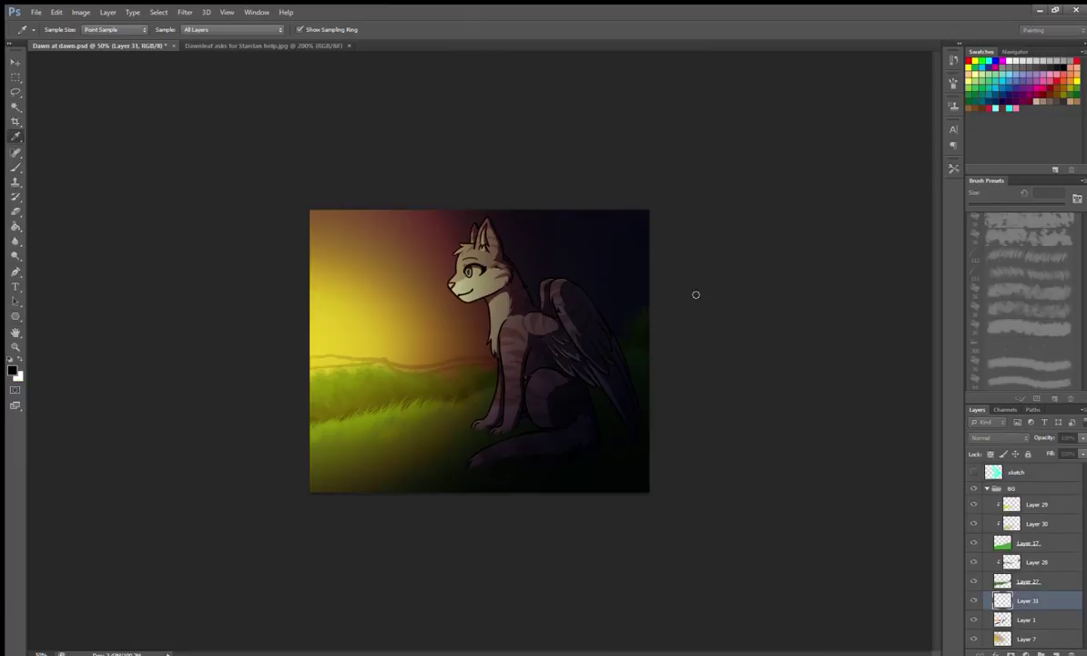
pyautogui.press('b')
pyautogui.keyDown('alt'); pyautogui.click(440, 386); pyautogui.keyUp('alt')
pyautogui.moveTo(427, 360); pyautogui.dragTo(492, 356)
pyautogui.moveTo(314, 358)
pyautogui.mouseDown()
pyautogui.moveTo(455, 356)
pyautogui.moveTo(446, 352)
pyautogui.mouseUp()
pyautogui.press('e')
pyautogui.press('b')
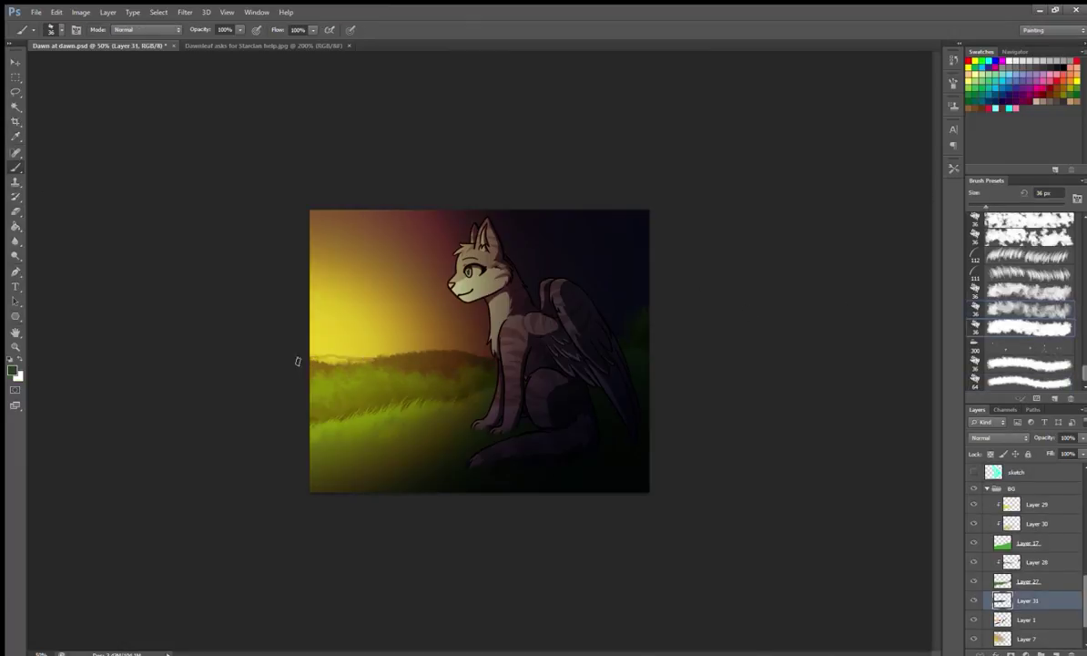
# Lock Layer 31's transparent pixels and shade the horizon hills with dark greens.
pyautogui.click(974, 471)
pyautogui.press('/')
pyautogui.press('h')
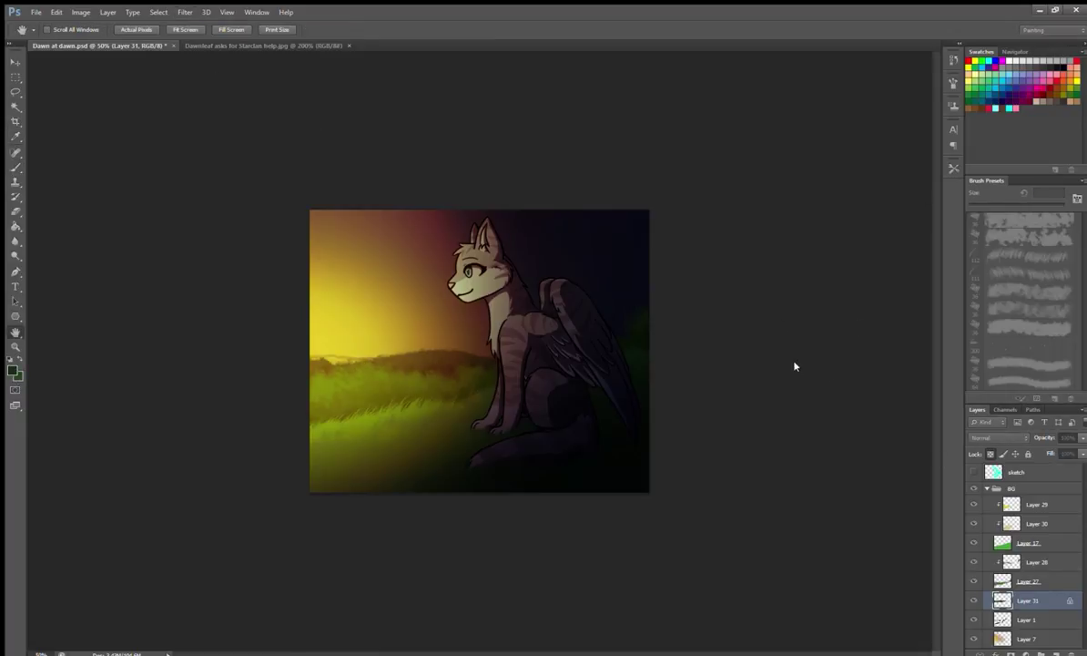
# Free-transform Layer 31's horizon hills to reposition them and raise them higher behind the meadow.
pyautogui.press('b')
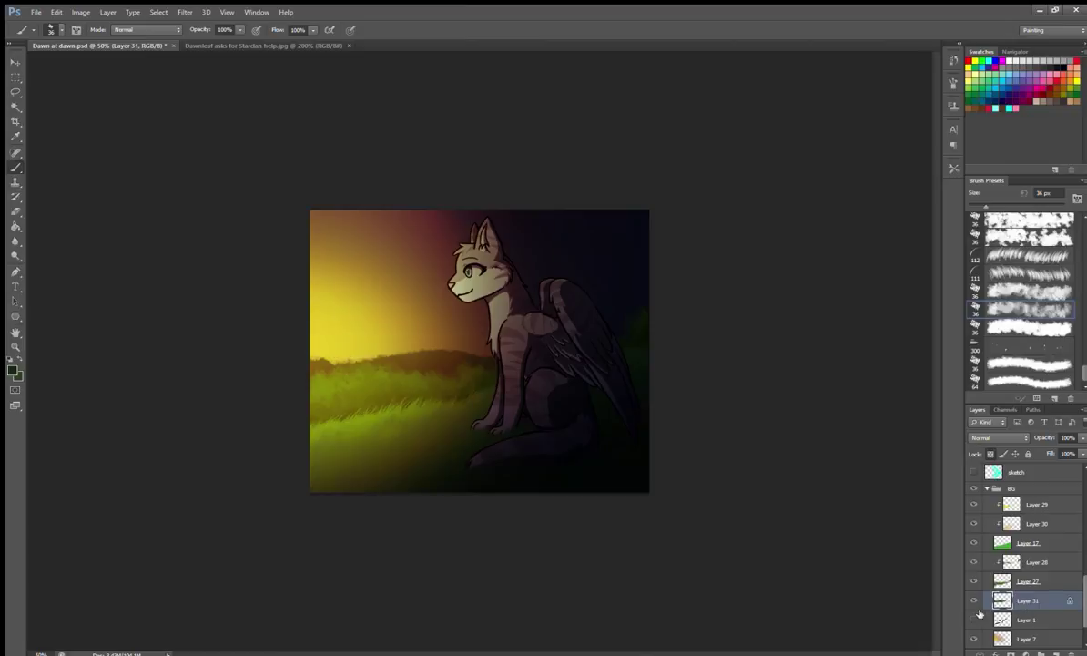
pyautogui.hotkey('ctrl', 't')
pyautogui.moveTo(600, 364); pyautogui.dragTo(554, 364)
pyautogui.press('Return')
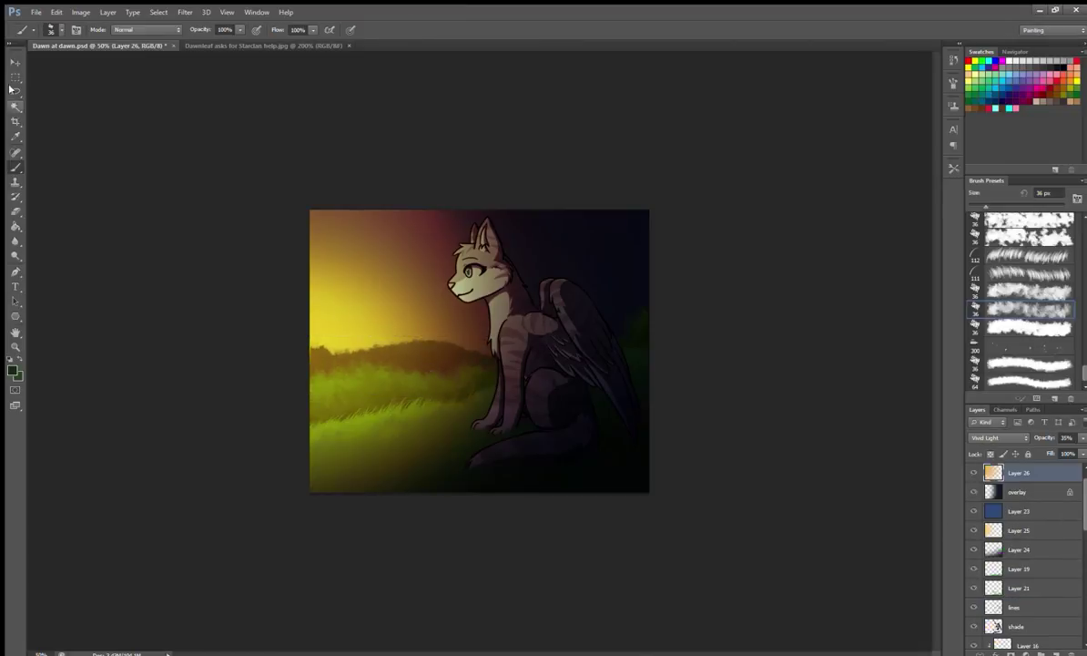
pyautogui.hotkey('ctrl', 't')
pyautogui.moveTo(269, 414); pyautogui.dragTo(296, 362)
pyautogui.press('Return')
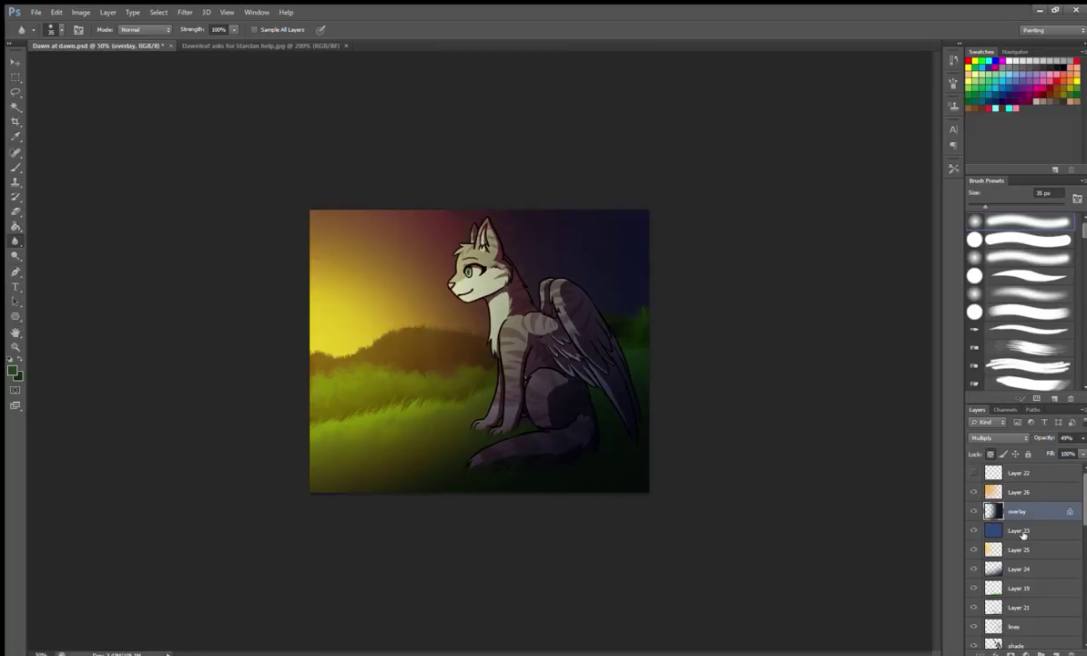
# Unlock the overlay layer's transparent pixels and add Layer 32 between it and Layer 23.
pyautogui.click(1019, 568)
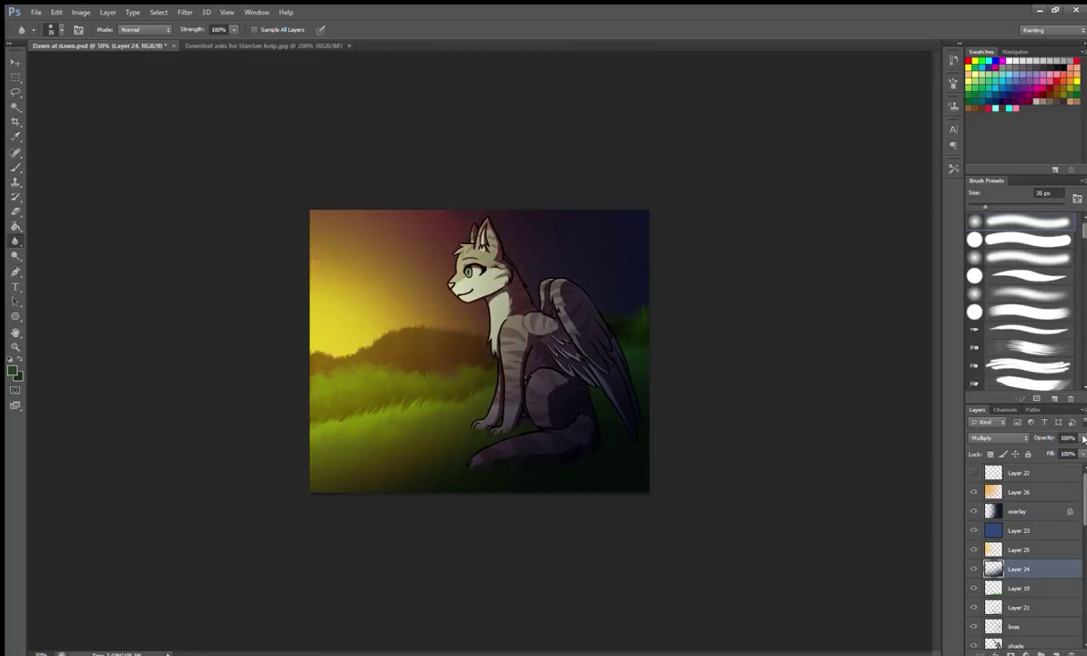
pyautogui.click(1027, 512)
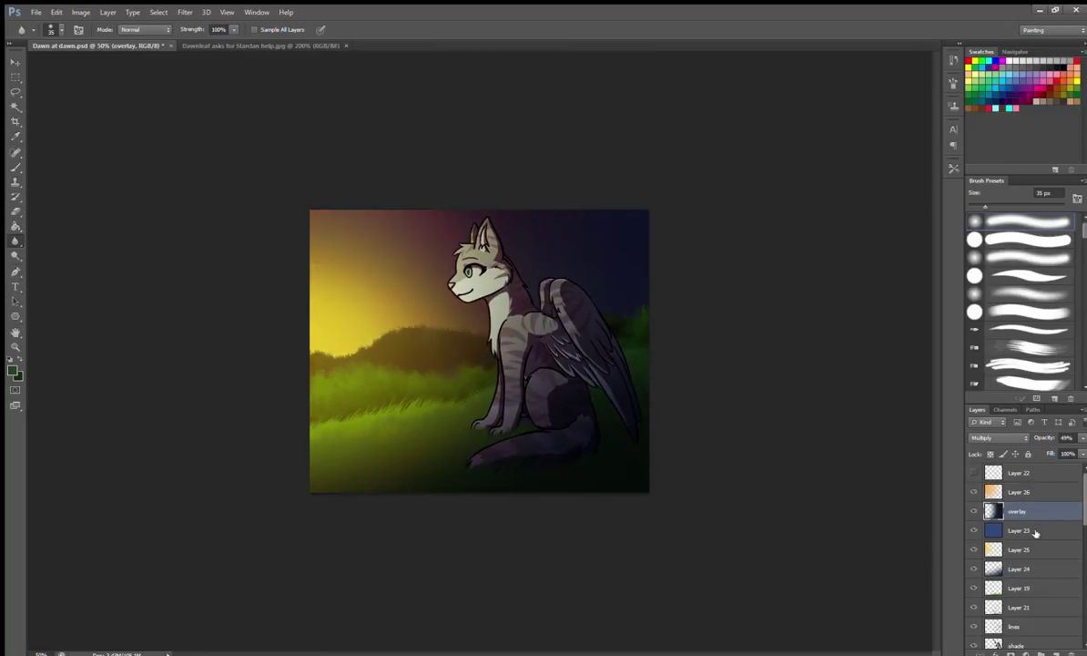
pyautogui.click(1034, 528)
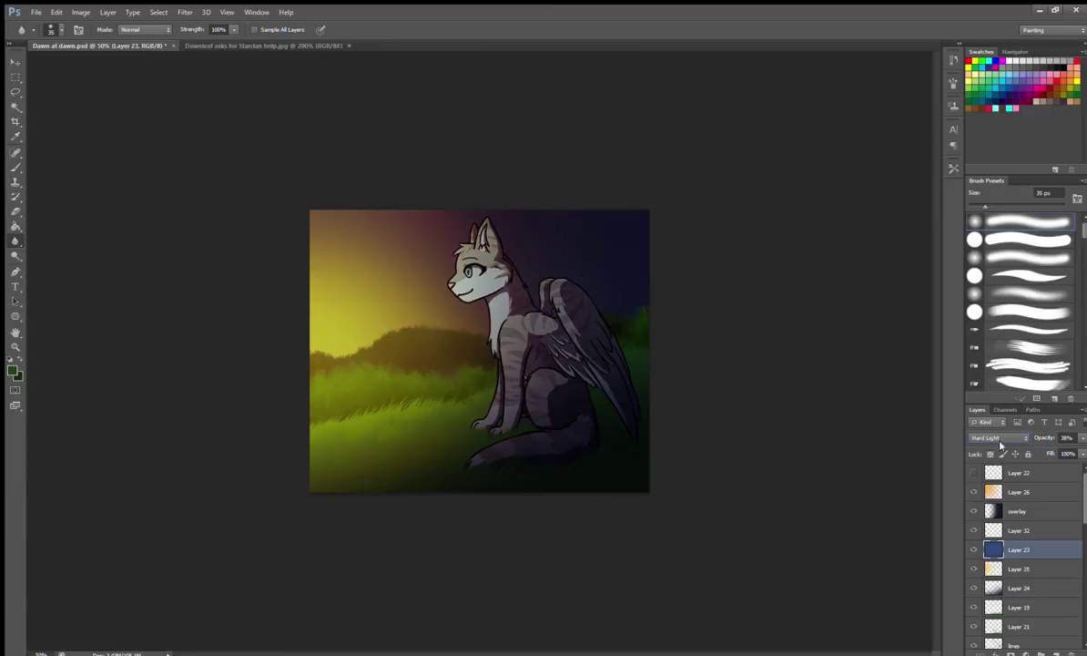
pyautogui.click(1019, 492)
# Add Layer 33 beneath Layer 31 and paint softened low hills along the horizon under the sun.
pyautogui.scroll(-5, 1029, 547)
pyautogui.click(1035, 580)
pyautogui.hotkey('ctrl', 'shift', 'alt', 'n')
pyautogui.press('b')
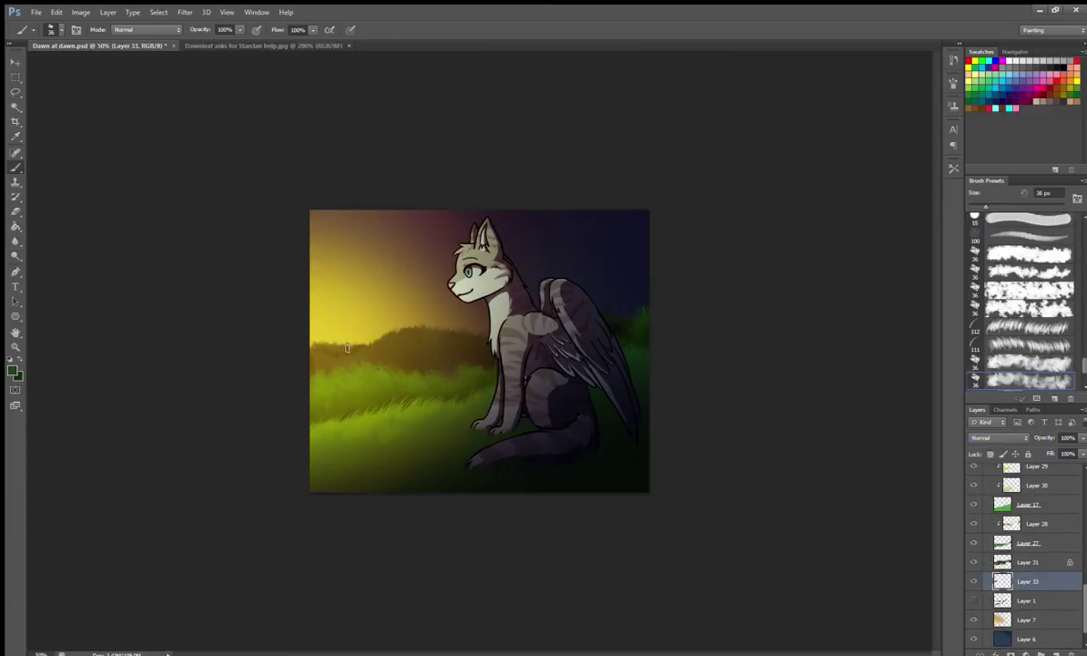
pyautogui.press('r')
pyautogui.moveTo(345, 335)
pyautogui.mouseDown()
pyautogui.moveTo(311, 357)
pyautogui.moveTo(303, 339)
pyautogui.moveTo(368, 354)
pyautogui.mouseUp()
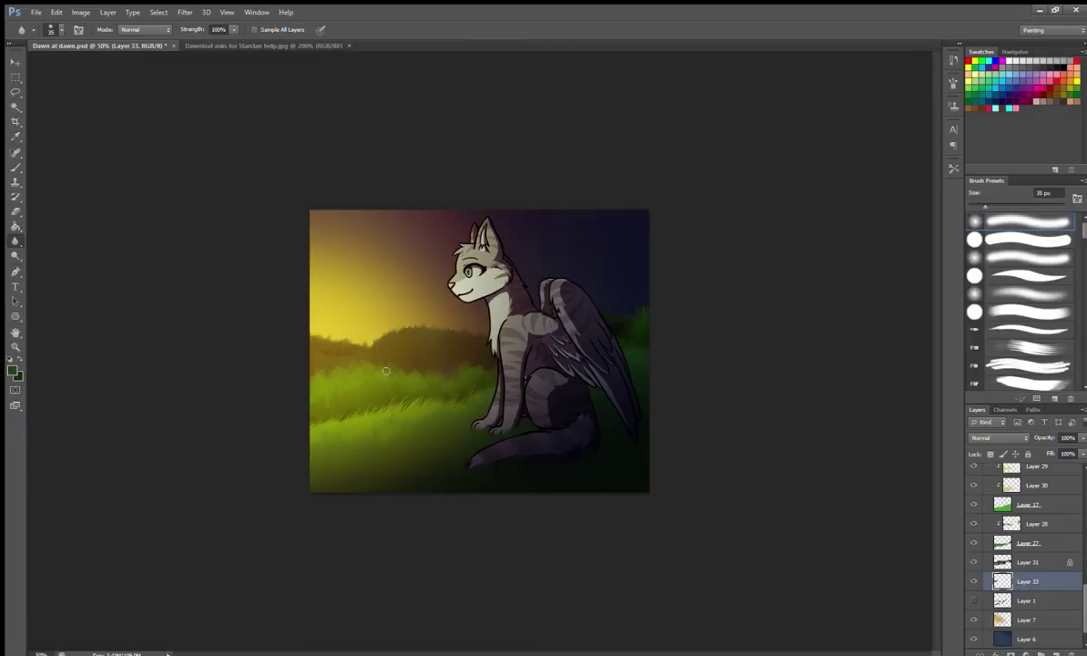
# Unlock Layer 31's transparent pixels and touch up the hills beside the cat with a 70 px textured brush.
pyautogui.click(1026, 561)
pyautogui.hotkey('ctrl', 't')
pyautogui.press('Escape')
pyautogui.press('b')
pyautogui.press(']')
pyautogui.press(']')
pyautogui.press(']')
pyautogui.press(']')
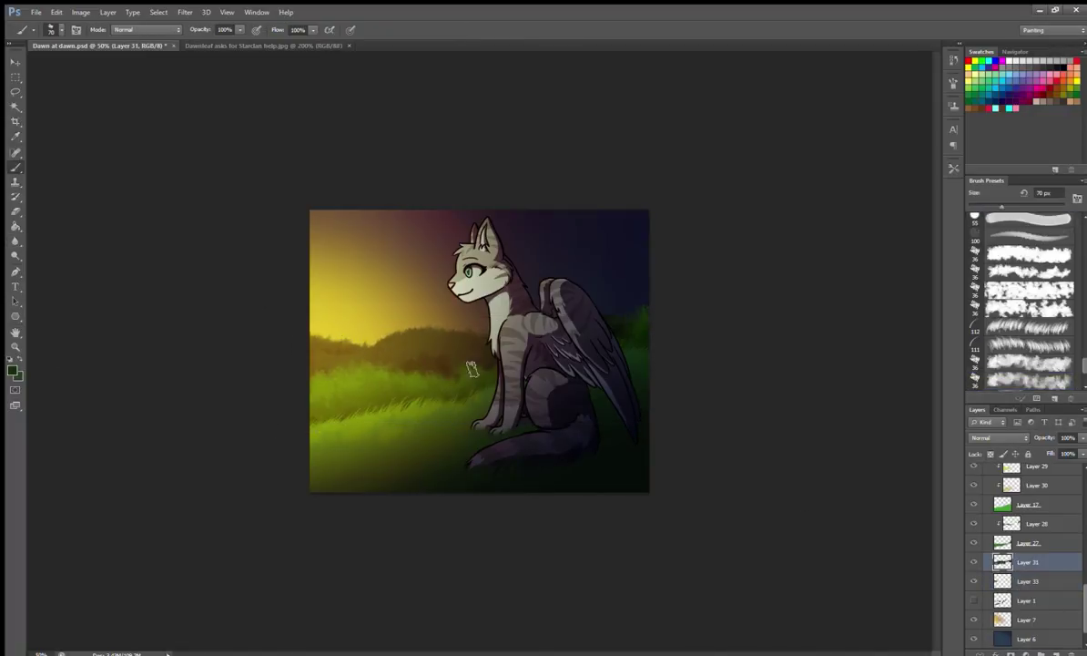
# Clip a new Layer 34 to Layer 31 and paint darker foliage texture over the distant hills.
pyautogui.press('space')
pyautogui.press('space')
pyautogui.hotkey('ctrl', 'shift', 'alt', 'n')
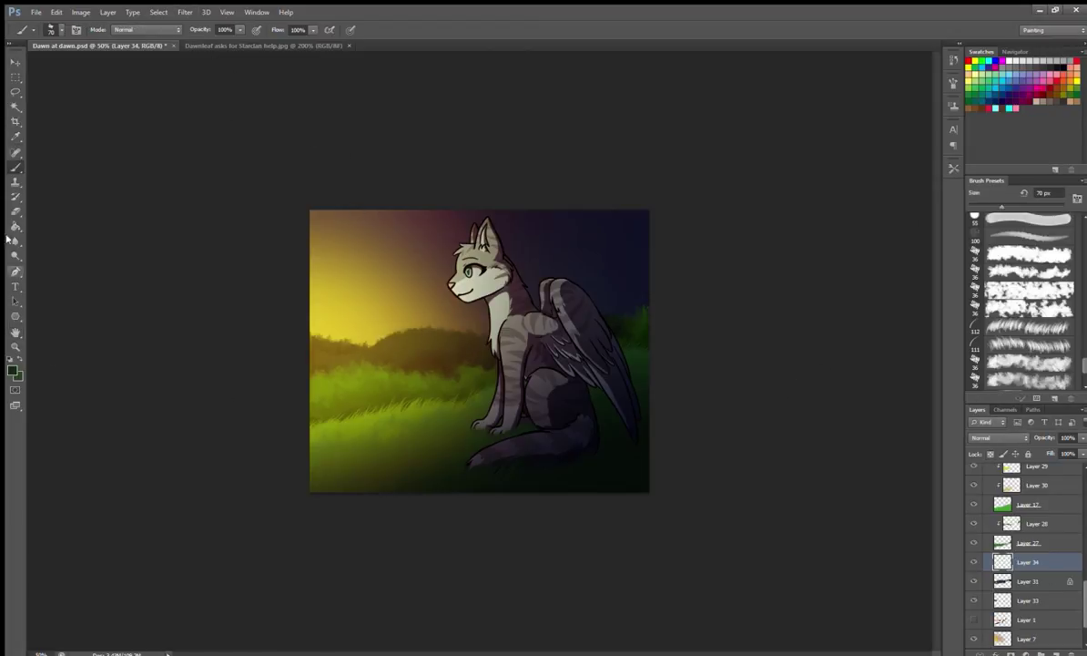
pyautogui.hotkey('ctrl', 'alt', 'g')
pyautogui.press('space')
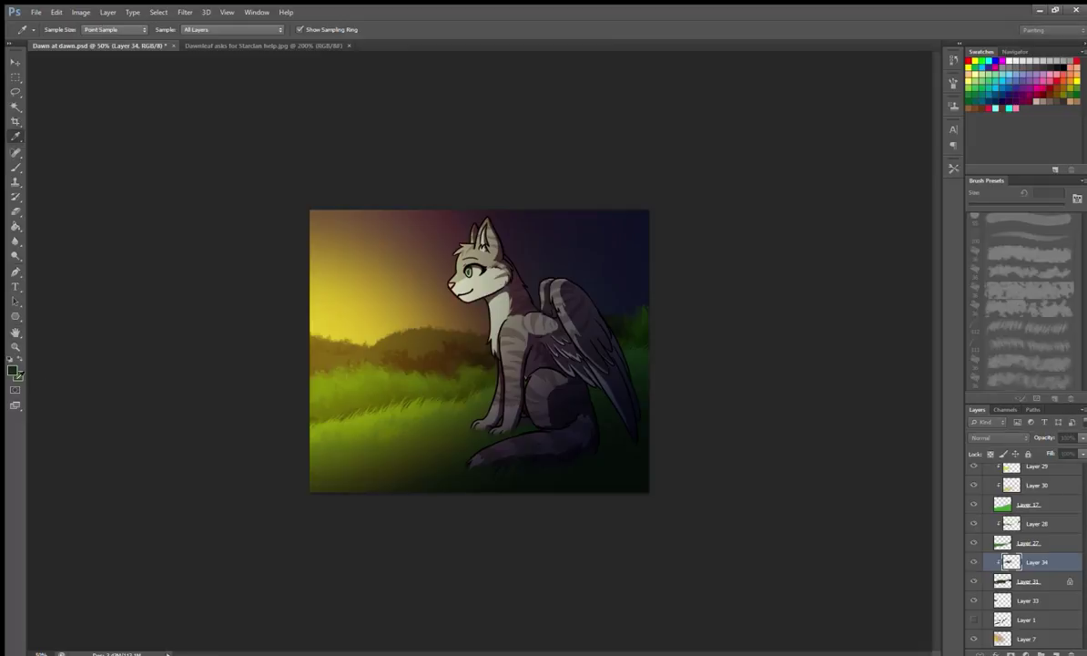
pyautogui.press('i')
pyautogui.press('b')
# Merge Layers 34 and 31 down into Layer 33, and merge Layer 28 into Layer 27.
pyautogui.hotkey('ctrl', 'e')
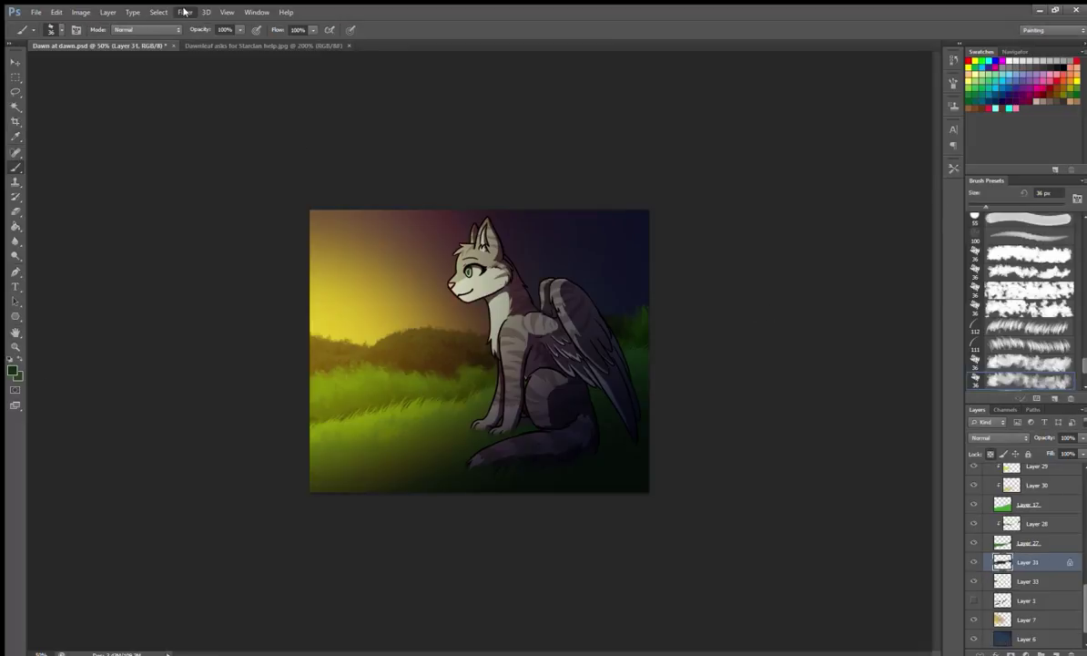
pyautogui.hotkey('ctrl', 'e')
pyautogui.press('space')
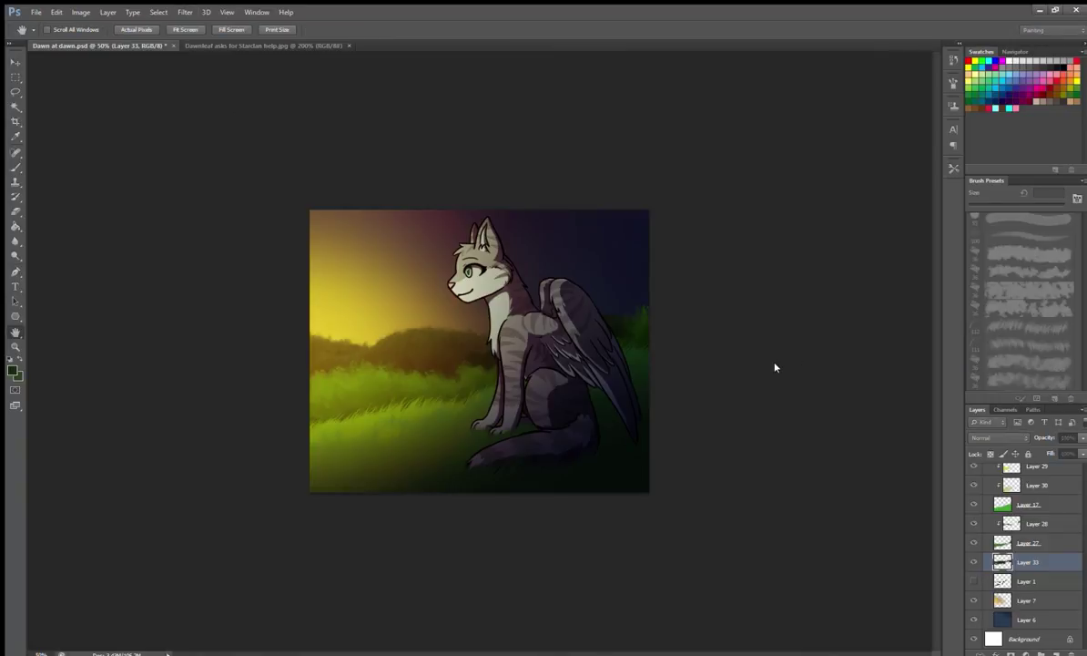
pyautogui.hotkey('alt', ']')
pyautogui.hotkey('alt', ']')
pyautogui.hotkey('ctrl', 'e')
pyautogui.press('space')
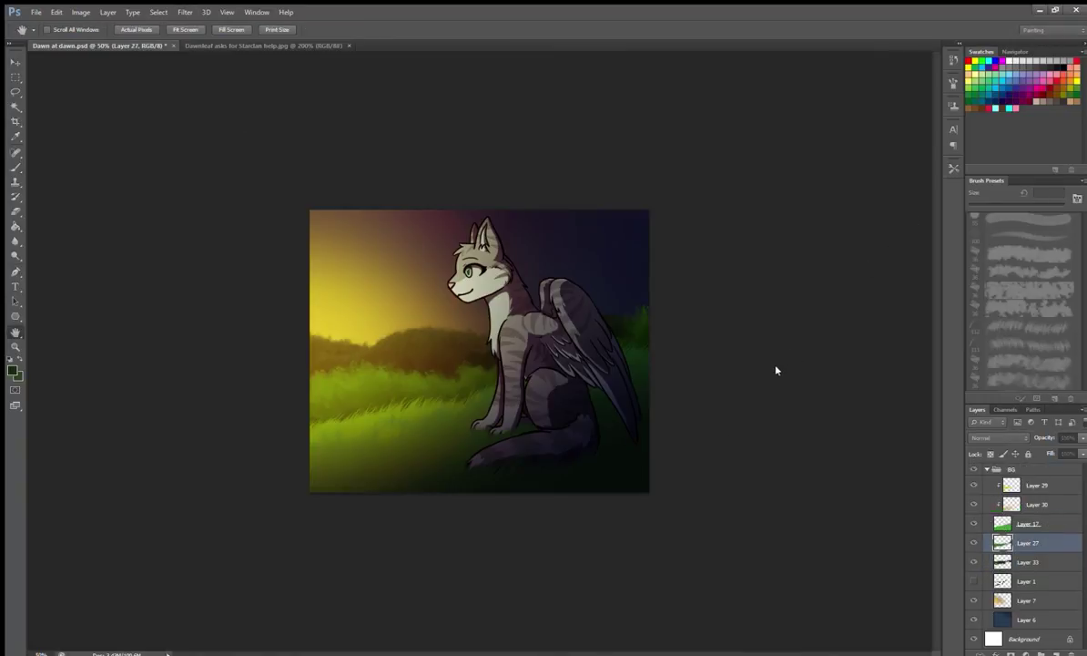
# Add Layer 35 beneath the lines and paint pale yellow rim light on the cat's face and ears with a 35 px hard brush.
pyautogui.scroll(5, 1071, 481)
pyautogui.press('.')
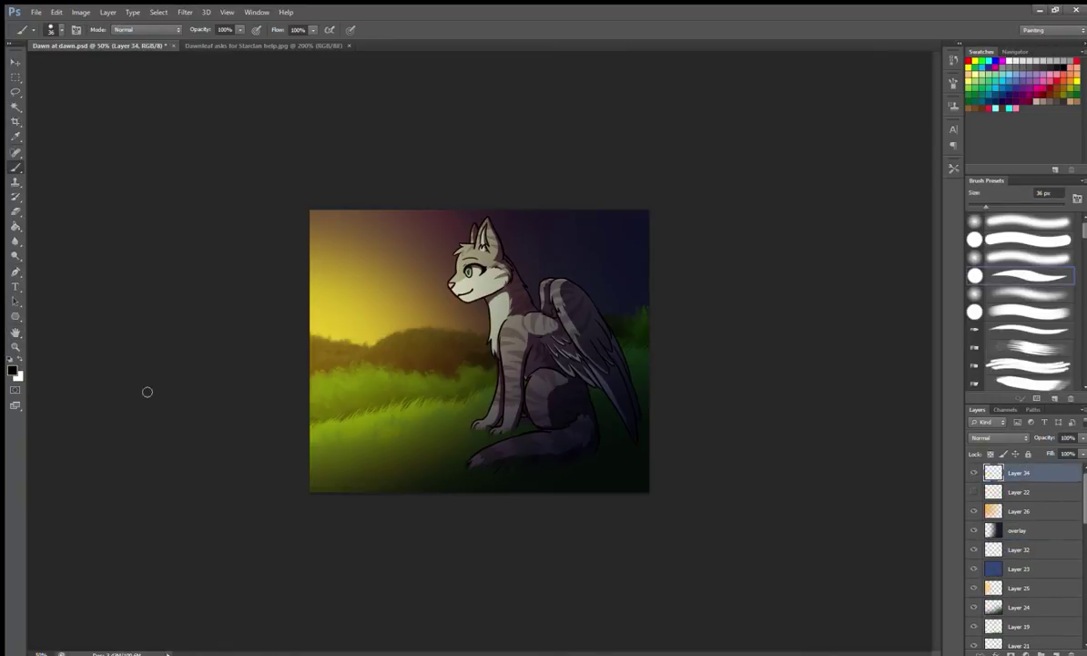
pyautogui.hotkey('ctrl', '1')
pyautogui.keyDown('alt'); pyautogui.click(146, 267); pyautogui.keyUp('alt')
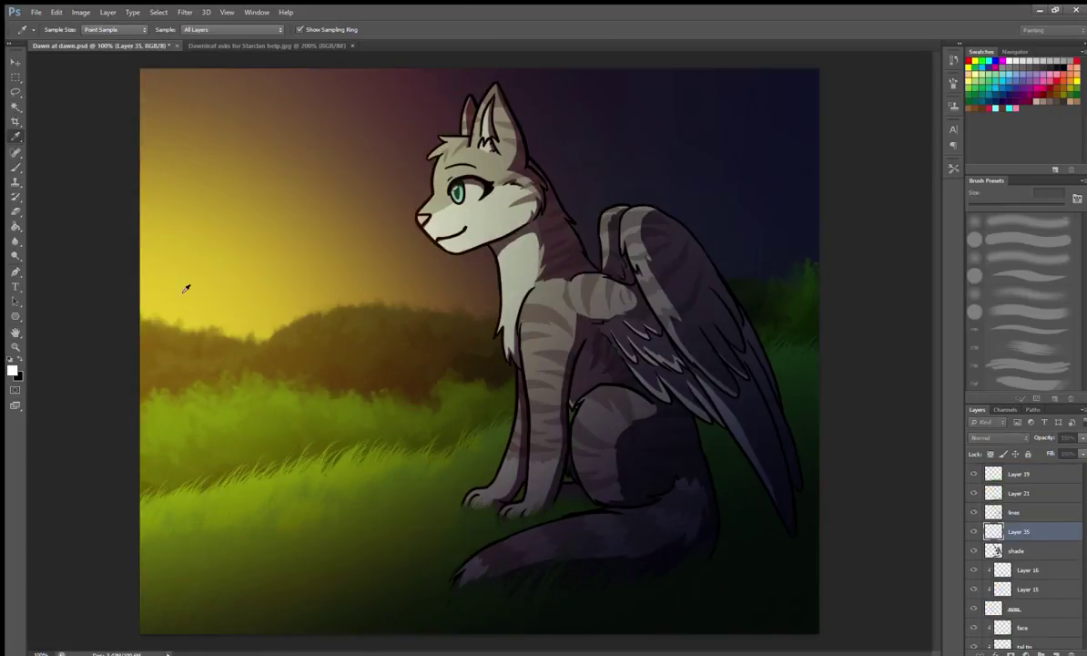
pyautogui.press(']')
pyautogui.press(']')
pyautogui.press(']')
pyautogui.press(']')
pyautogui.press(']')
pyautogui.press(']')
pyautogui.press(']')
pyautogui.moveTo(434, 144); pyautogui.dragTo(445, 190)
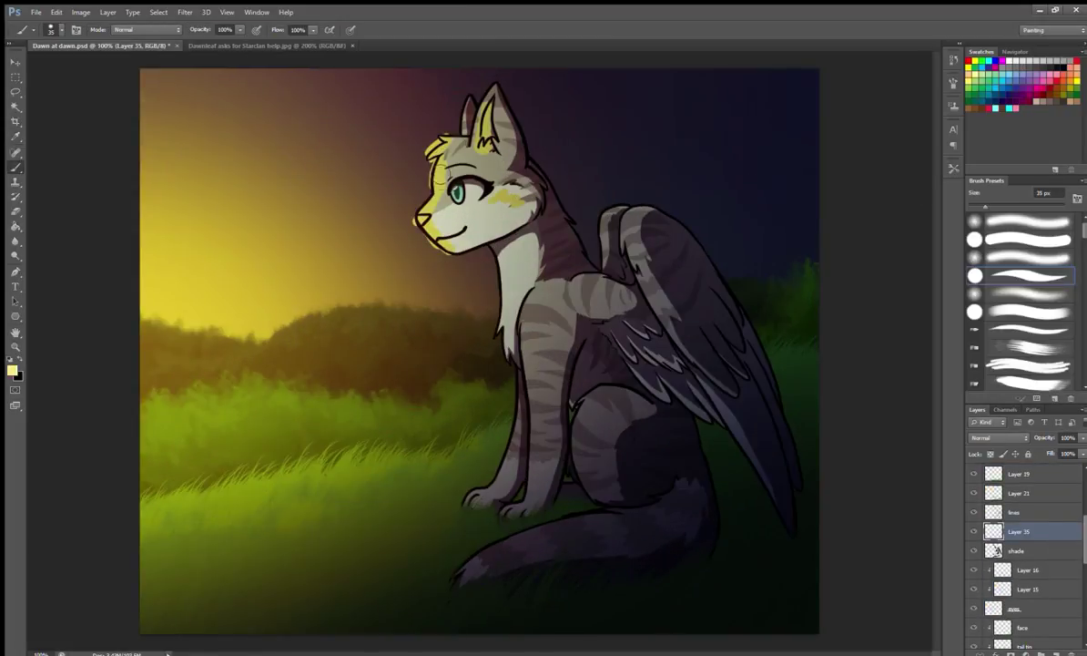
# Paint pale yellow rim light along the cat's chest, shoulder and the front edges of both wings.
pyautogui.moveTo(514, 273)
pyautogui.mouseDown()
pyautogui.moveTo(496, 338)
pyautogui.moveTo(566, 262)
pyautogui.mouseUp()
pyautogui.moveTo(587, 211); pyautogui.dragTo(615, 287)
pyautogui.moveTo(556, 191); pyautogui.dragTo(579, 233)
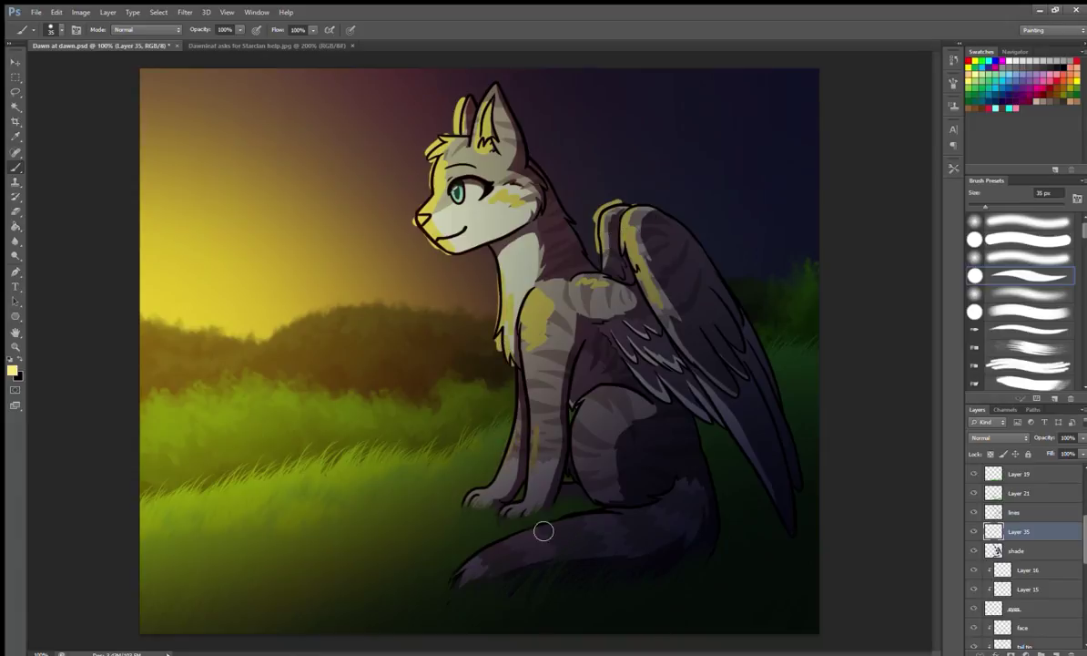
# Blend Layer 35 in Screen mode and blur the yellow rim light into a soft glow.
pyautogui.click(999, 438)
pyautogui.click(999, 556)
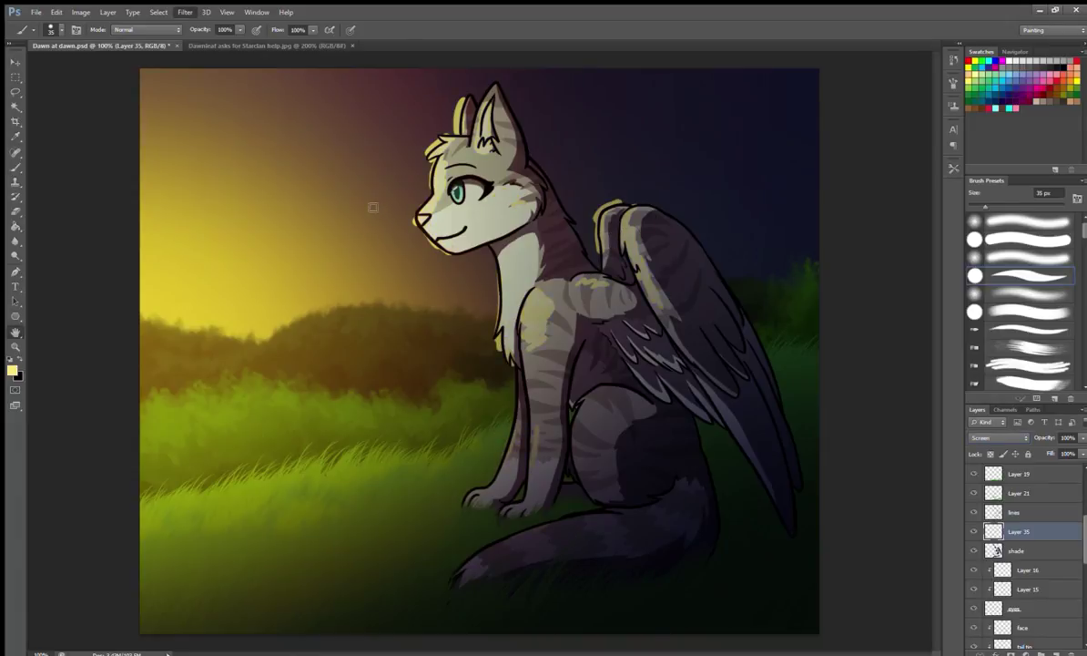
pyautogui.hotkey('ctrl', 'alt', 'f')
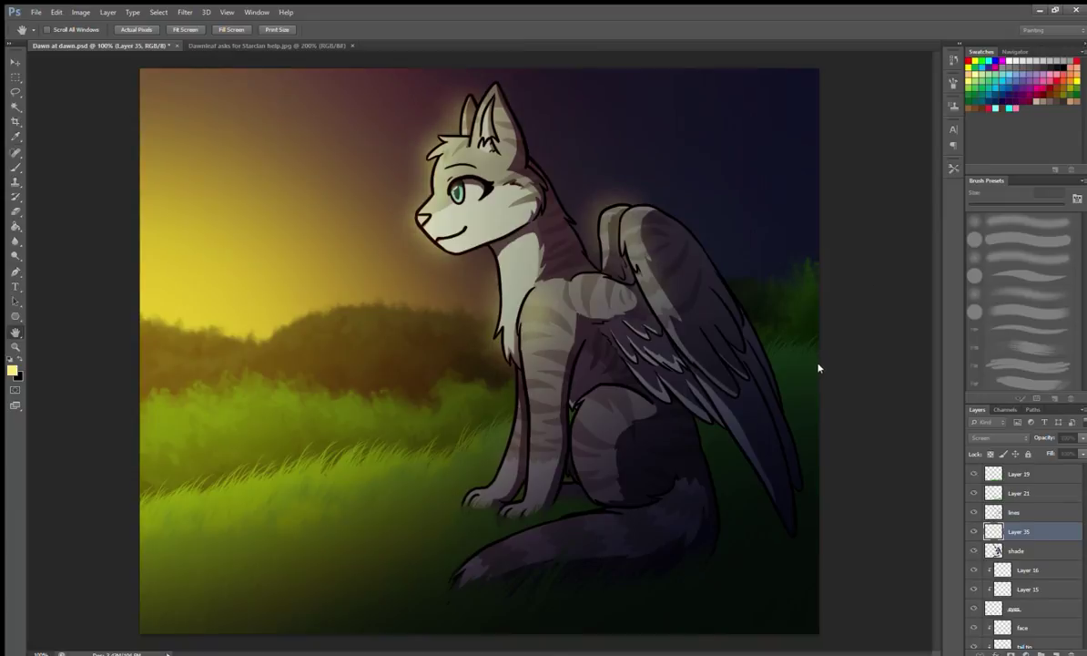
pyautogui.press('Return')
# Select the area outside the cat with the Magic Wand and clear Layer 35's glow from it.
pyautogui.press('w')
pyautogui.click(576, 425)
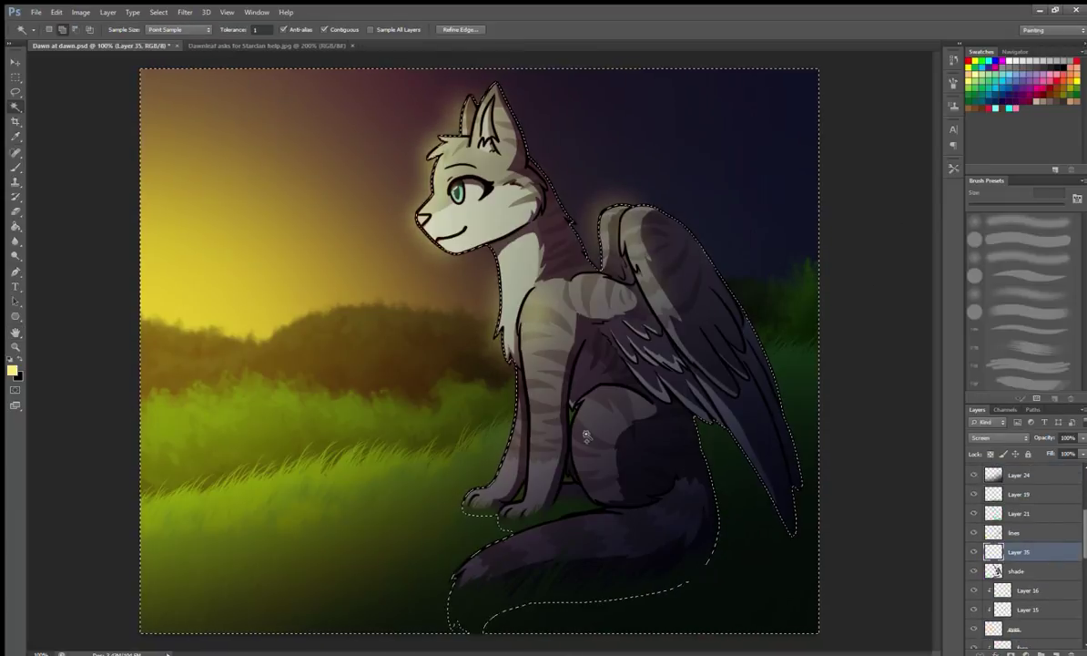
pyautogui.press('Delete')
pyautogui.hotkey('ctrl', 'd')
# Erase the shading over the highlight in the cat's eye on the shade layer with a 4 px eraser.
pyautogui.hotkey('alt', '[')
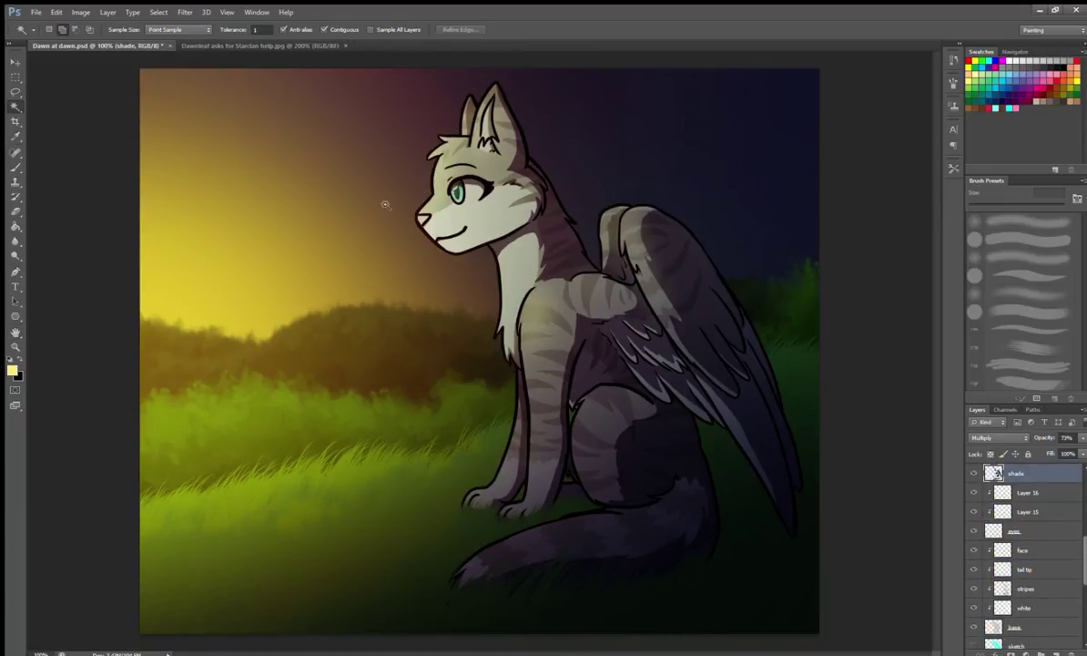
pyautogui.scroll(2, 457, 207)
pyautogui.scroll(5, 580, 408)
pyautogui.scroll(-5, 580, 408)
pyautogui.press('b')
pyautogui.scroll(3, 1027, 282)
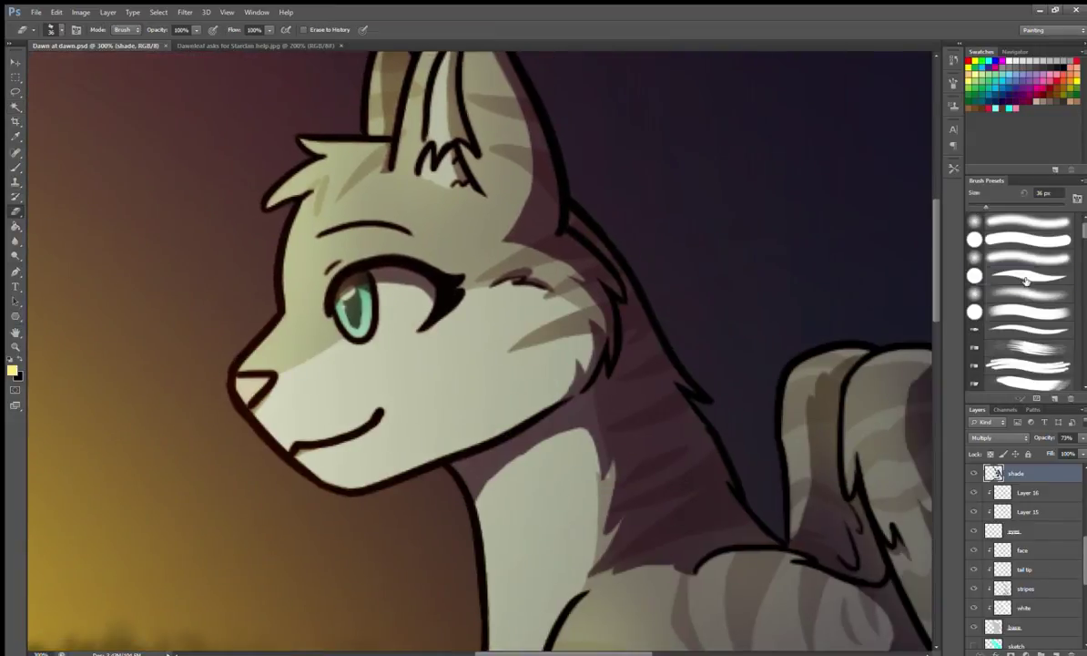
pyautogui.moveTo(355, 293); pyautogui.dragTo(390, 276)
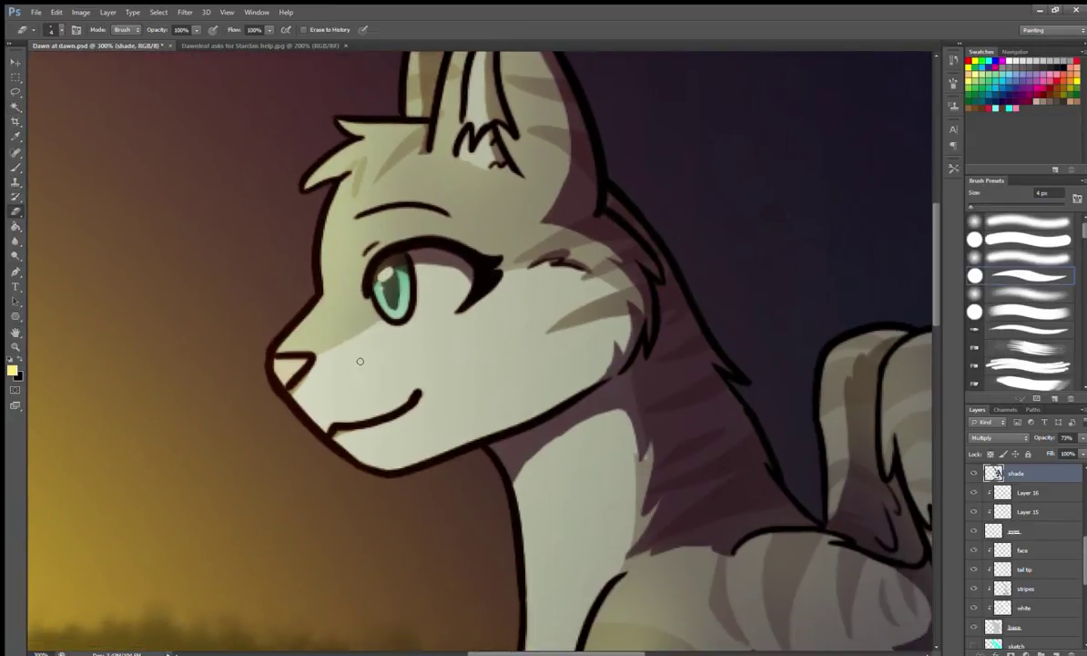
# Add Layer 36 at the top of the stack and paint white glints on the eye and nose with a 7 px brush.
pyautogui.press('b')
pyautogui.click(977, 474)
pyautogui.scroll(-5, 580, 376)
pyautogui.hotkey('ctrl', 'shift', 'alt', 'n')
pyautogui.scroll(5, 426, 129)
pyautogui.press('[')
pyautogui.press('[')
pyautogui.press('[')
pyautogui.press('[')
pyautogui.press('[')
pyautogui.press('[')
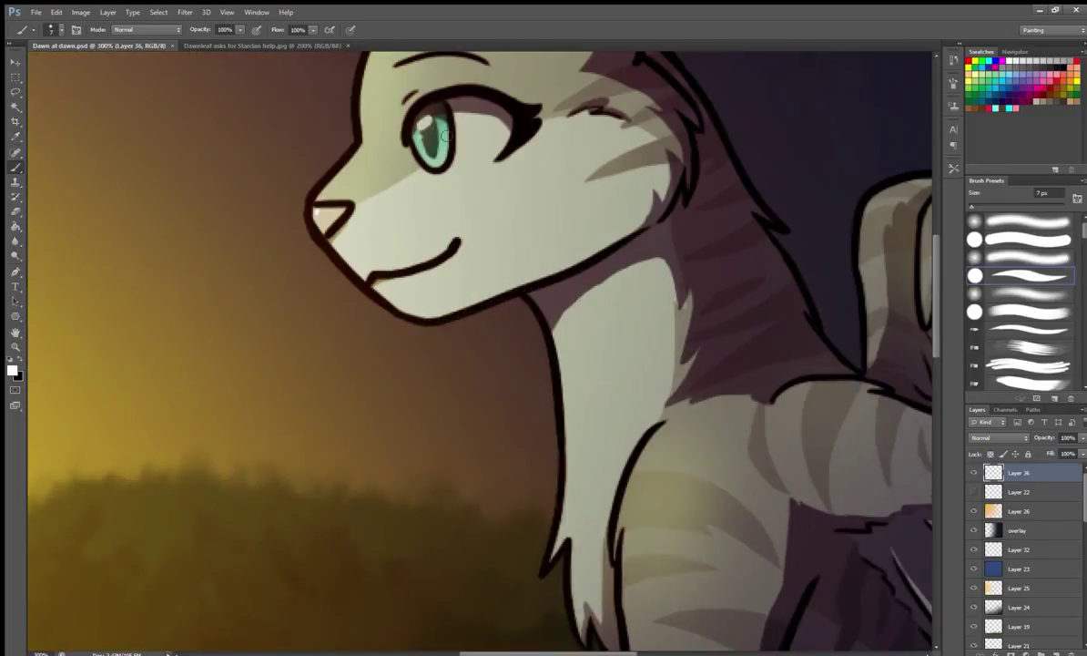
pyautogui.moveTo(379, 204); pyautogui.dragTo(402, 266)
# Blend Layer 36 in Screen mode and tint its glints off-white with the transparent pixels locked.
pyautogui.press('e')
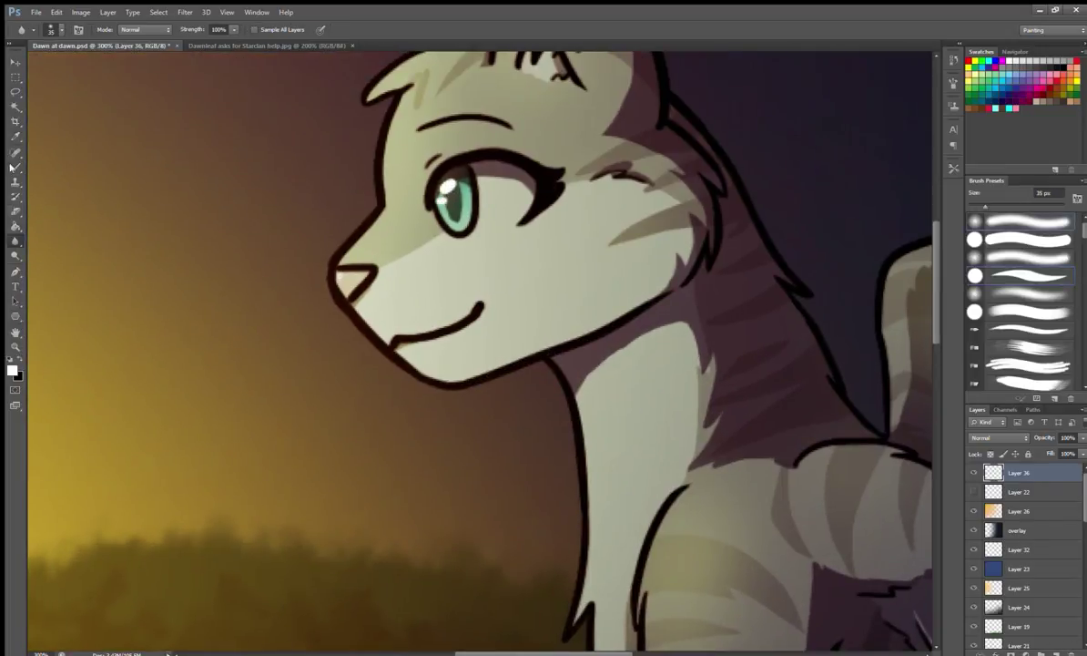
pyautogui.press('b')
pyautogui.moveTo(434, 198); pyautogui.dragTo(433, 287)
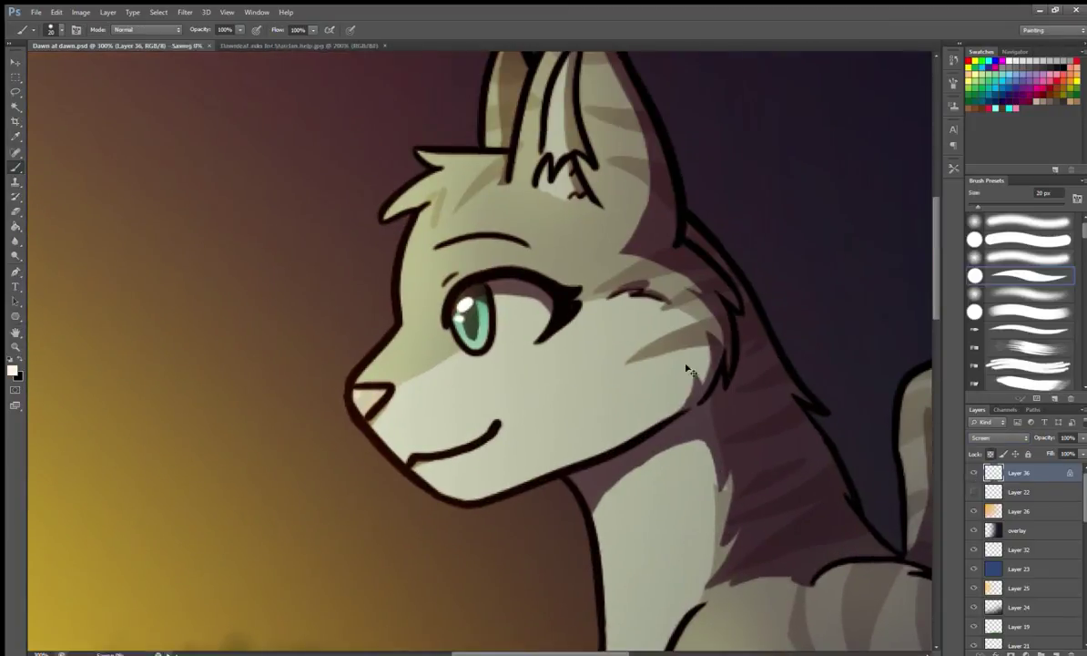
# Name Layer 36 shine and handwrite the artist's signature with a small brush on a layer above it named sign.
pyautogui.hotkey('ctrl', '1')
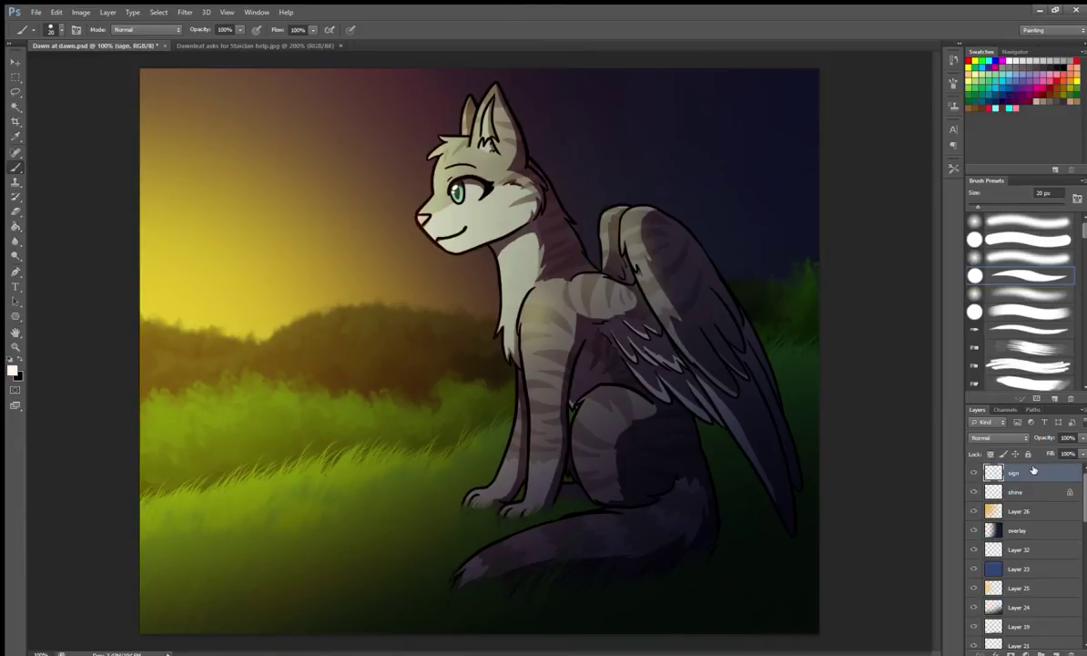
pyautogui.scroll(4, 602, 448)
pyautogui.press('[')
pyautogui.press('[')
pyautogui.press('[')
pyautogui.press('[')
pyautogui.press('[')
pyautogui.moveTo(582, 459)
pyautogui.mouseDown()
pyautogui.moveTo(569, 492)
pyautogui.moveTo(592, 491)
pyautogui.mouseUp()
pyautogui.moveTo(598, 483)
pyautogui.mouseDown()
pyautogui.moveTo(788, 388)
pyautogui.moveTo(770, 356)
pyautogui.mouseUp()
# Free-transform the signature on the sign layer to reposition it in the picture.
pyautogui.hotkey('ctrl', 't')
pyautogui.moveTo(748, 458); pyautogui.dragTo(539, 413)
pyautogui.press('Return')
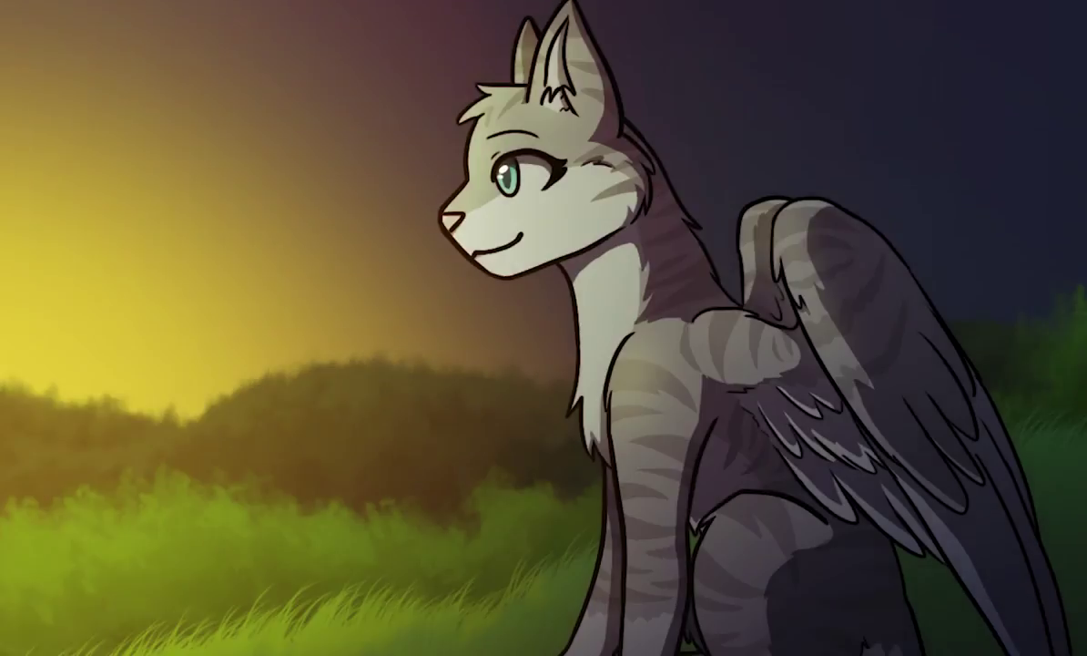